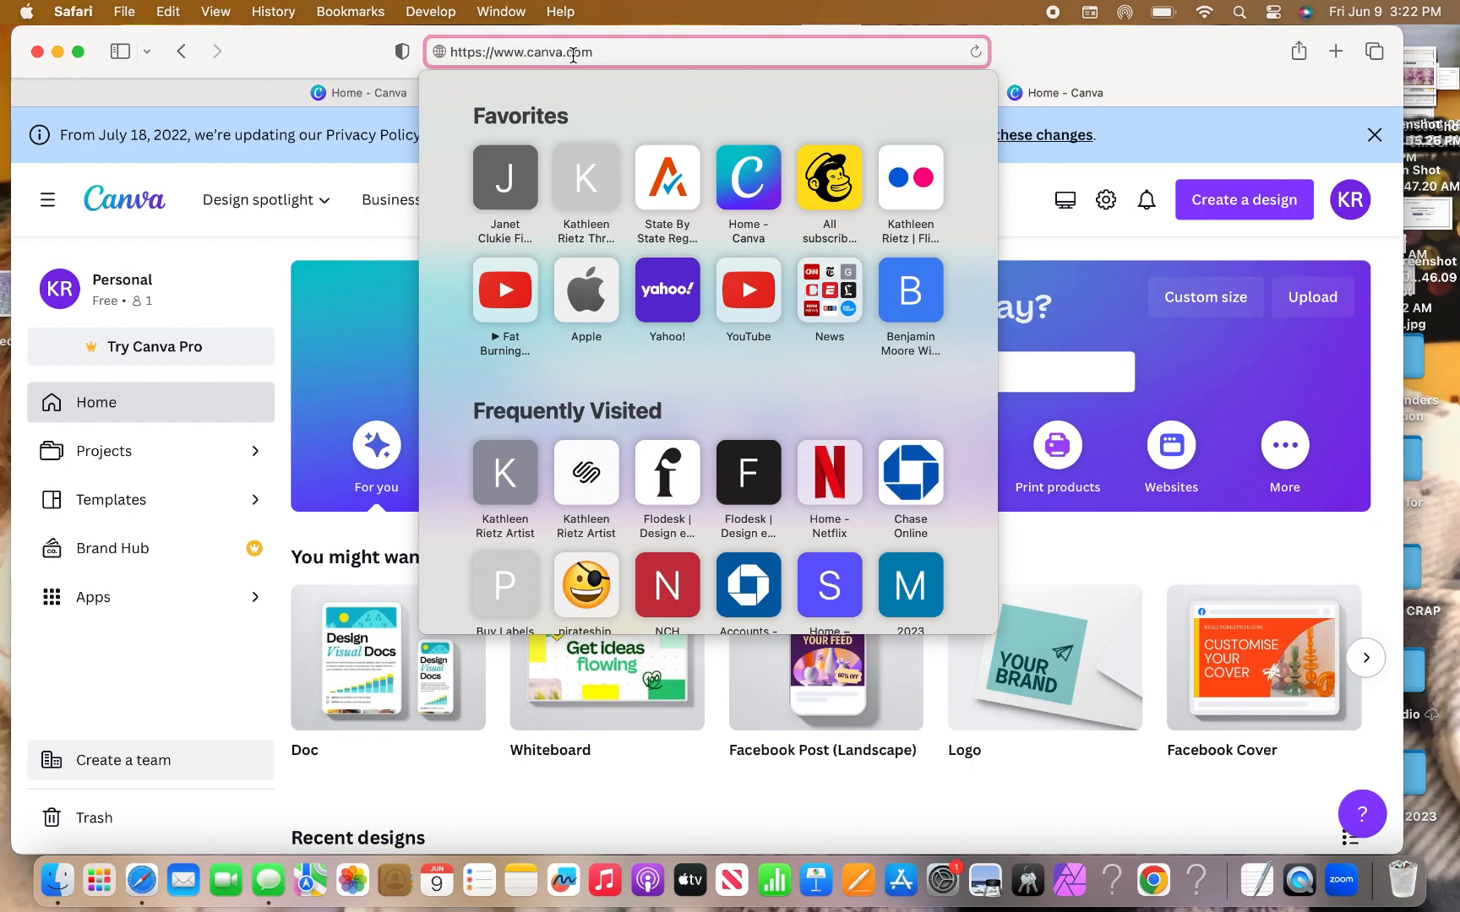
Close Safari's Favorites list and scroll through Canva's Recent designs, then back to the top.
left_click(1030, 45)
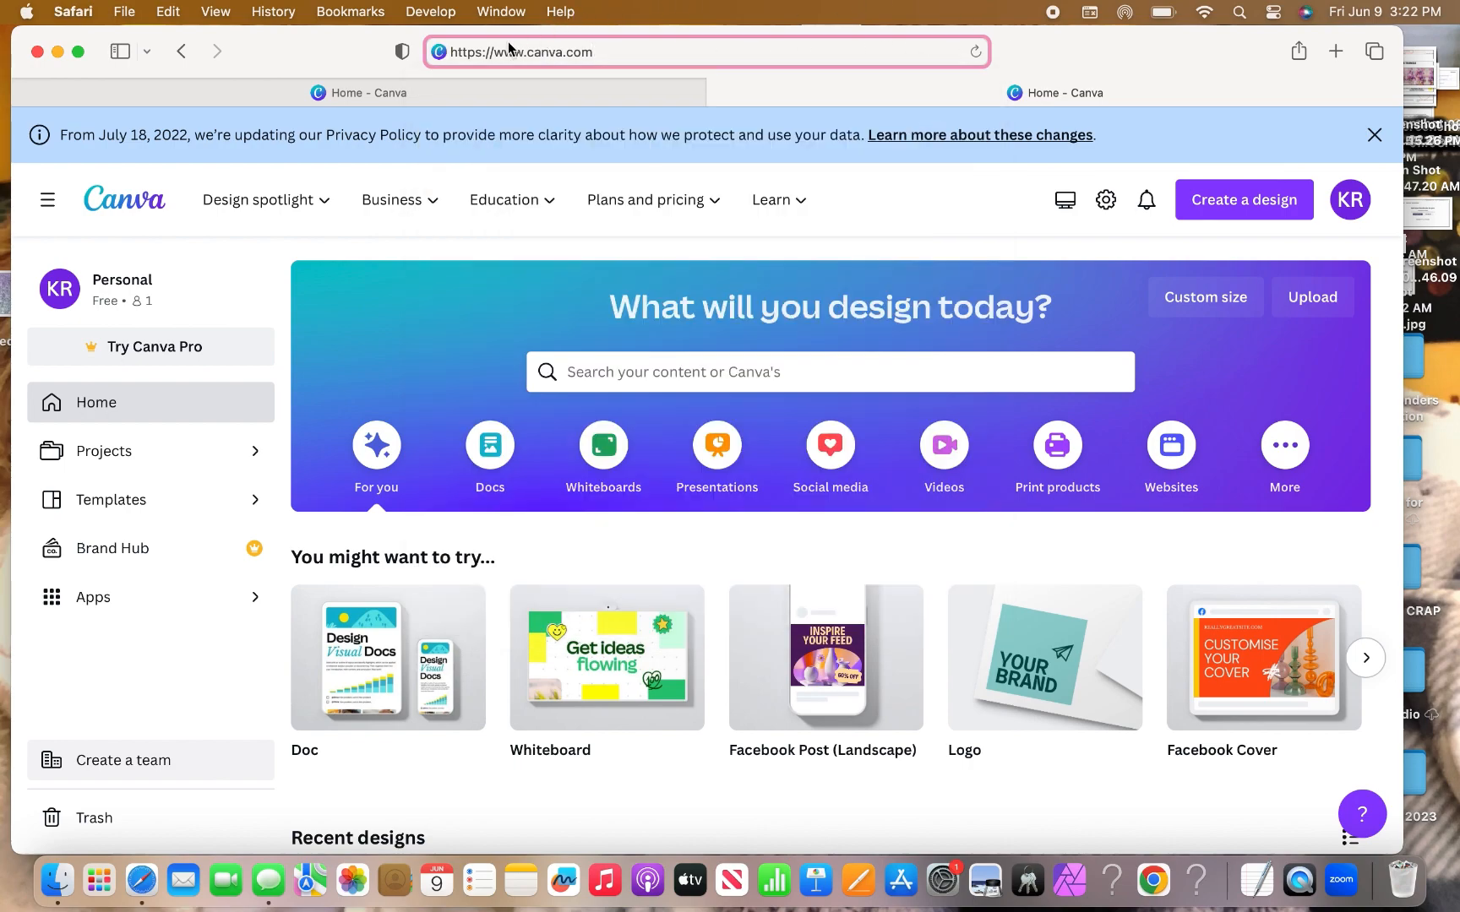
scroll(403, 384, "down", 5)
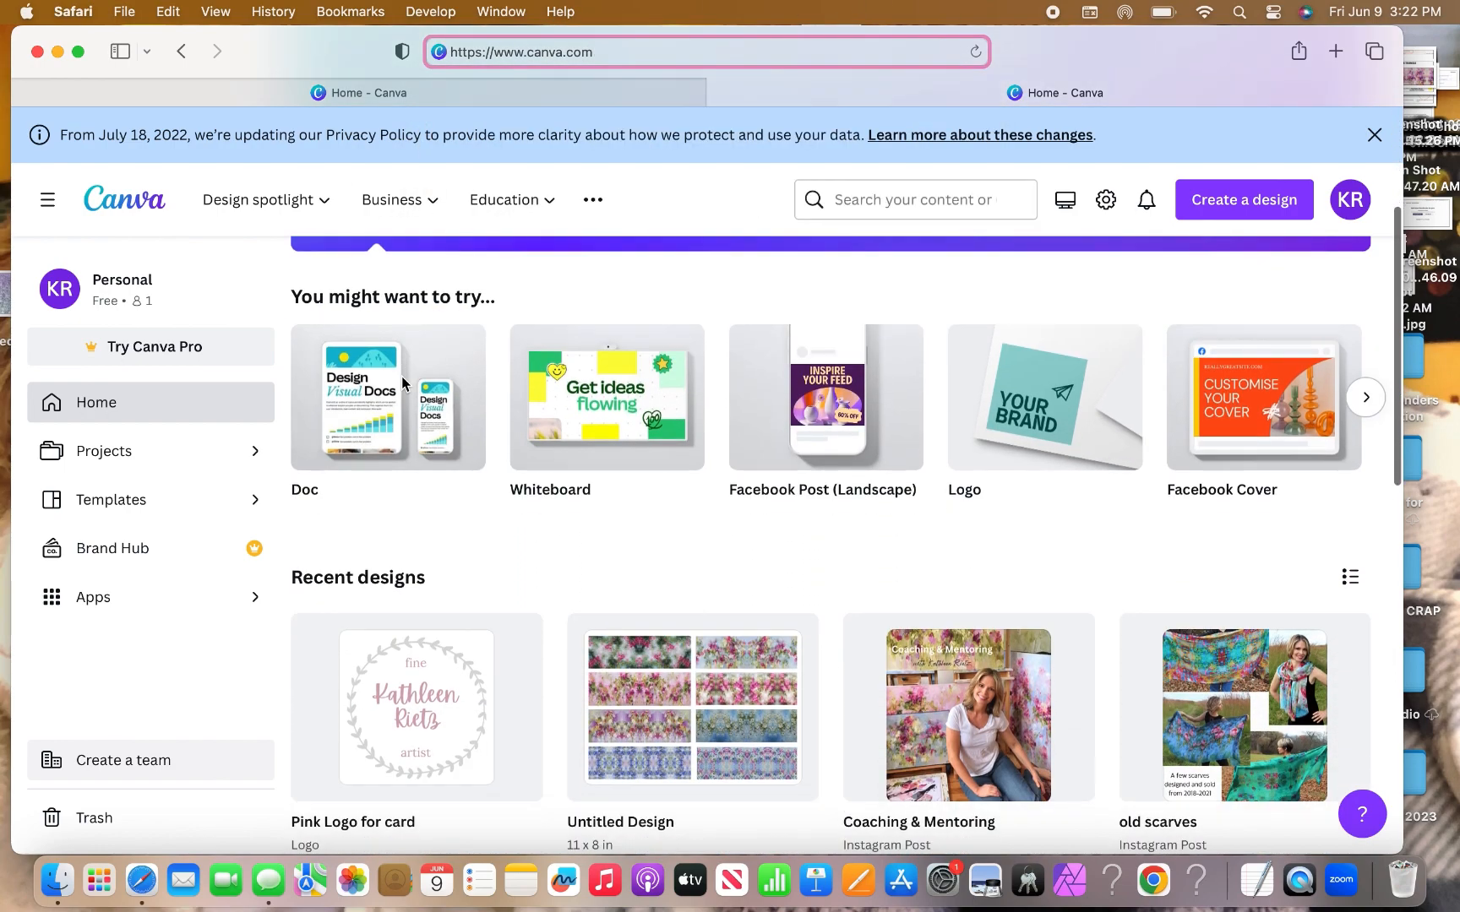
scroll(401, 377, "down", 2)
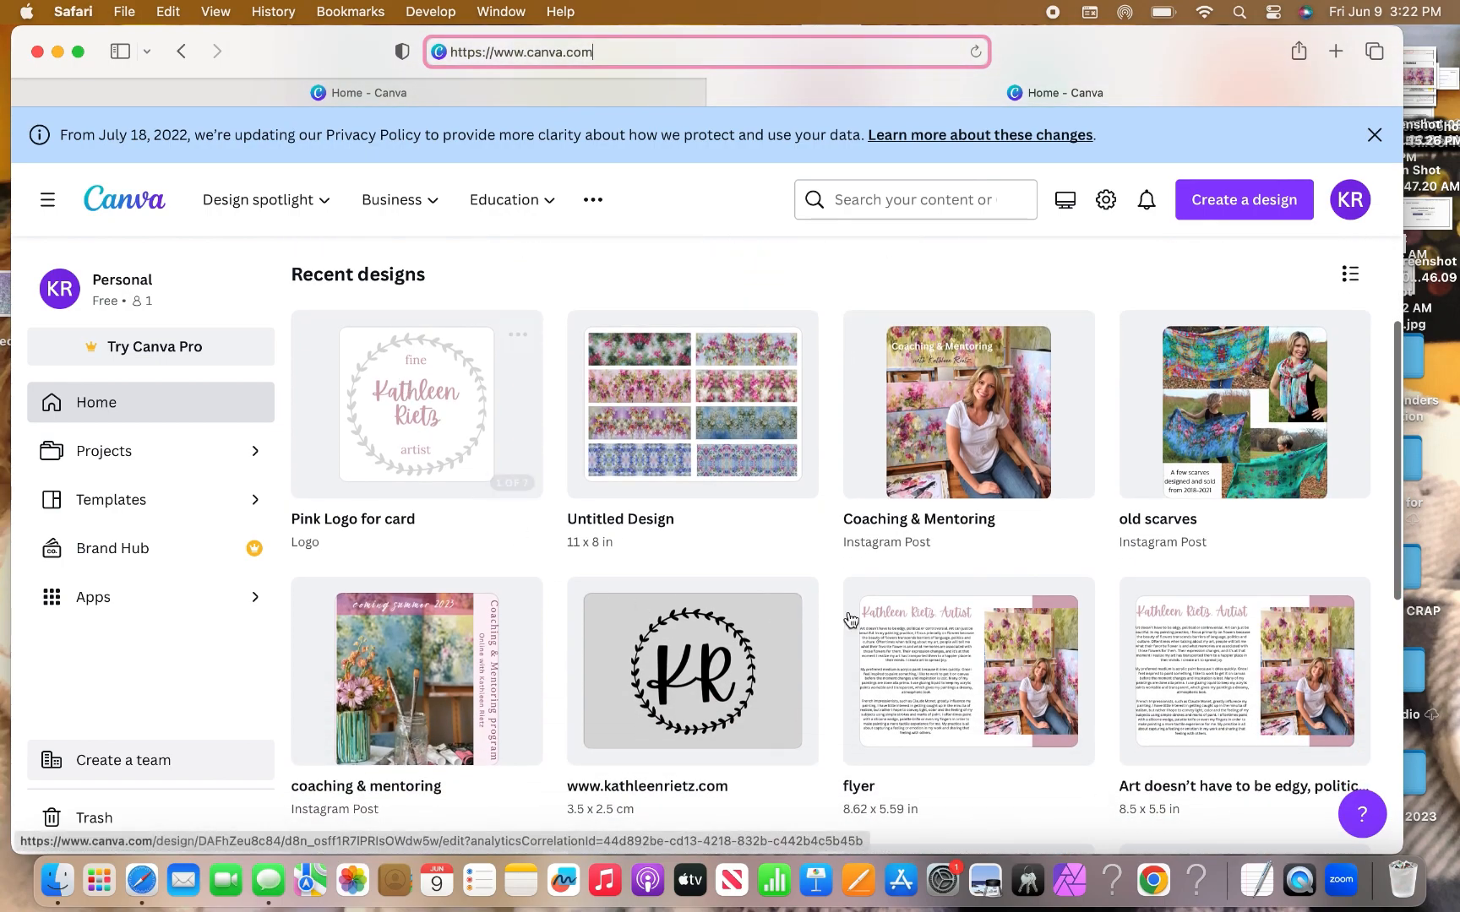
scroll(875, 560, "down", 6)
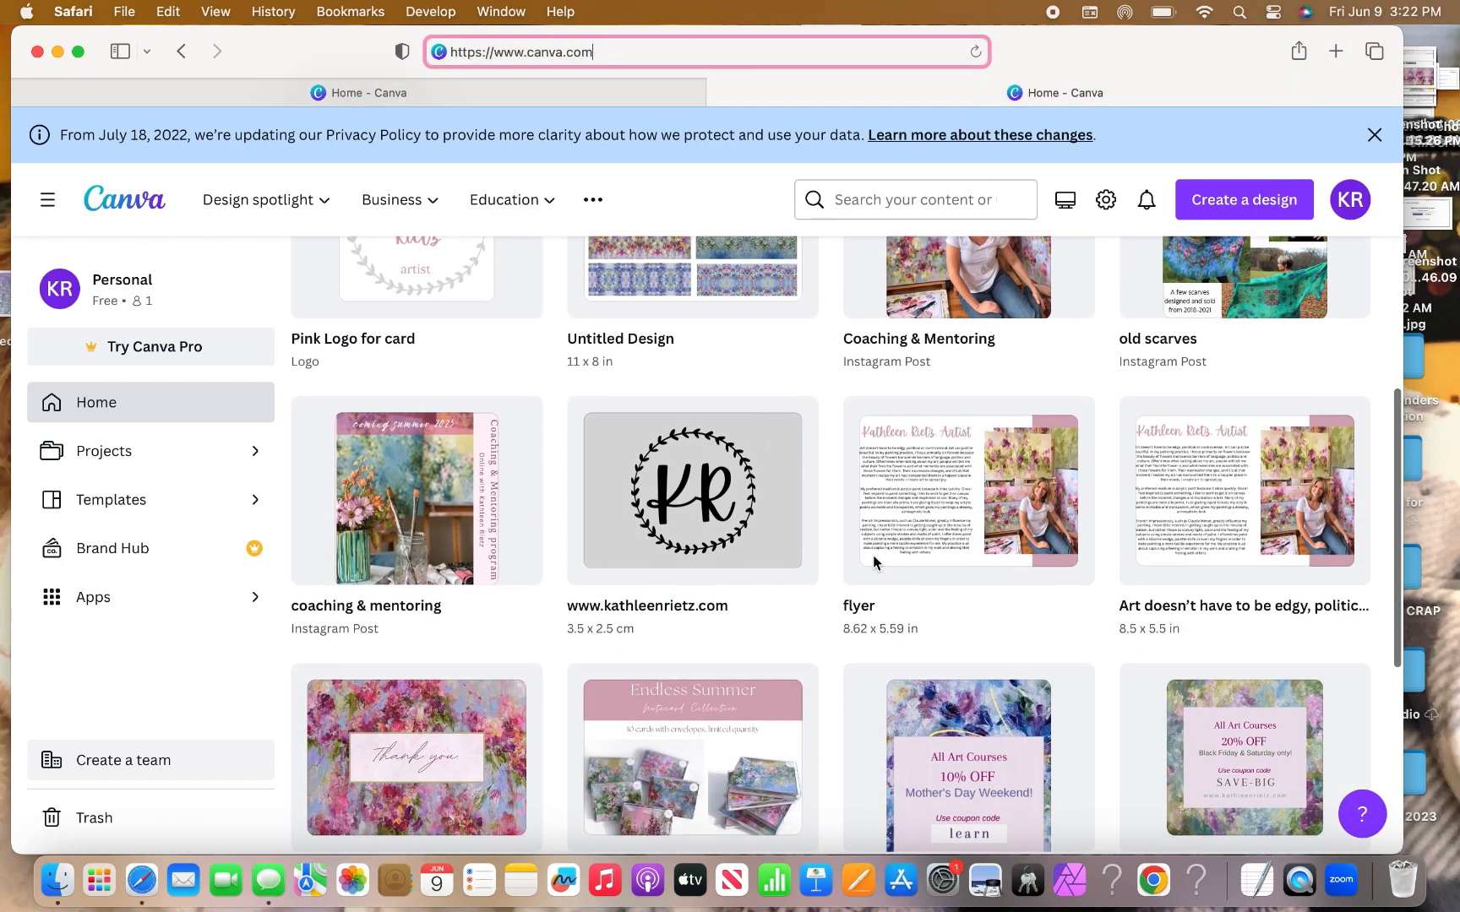
scroll(872, 555, "down", 3)
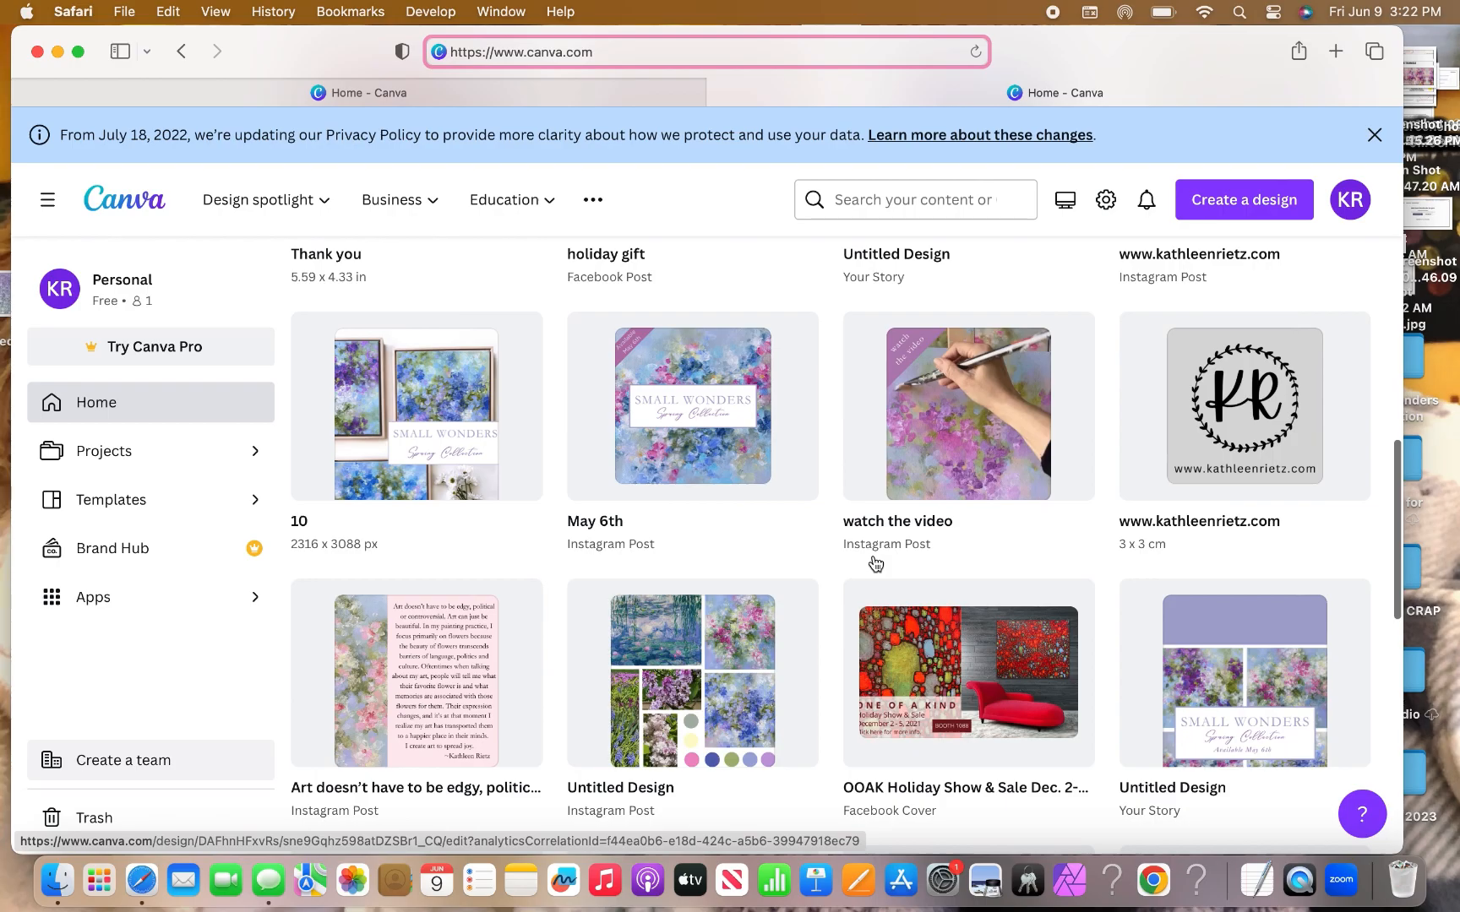
scroll(872, 556, "down", 4)
scroll(873, 555, "down", 7)
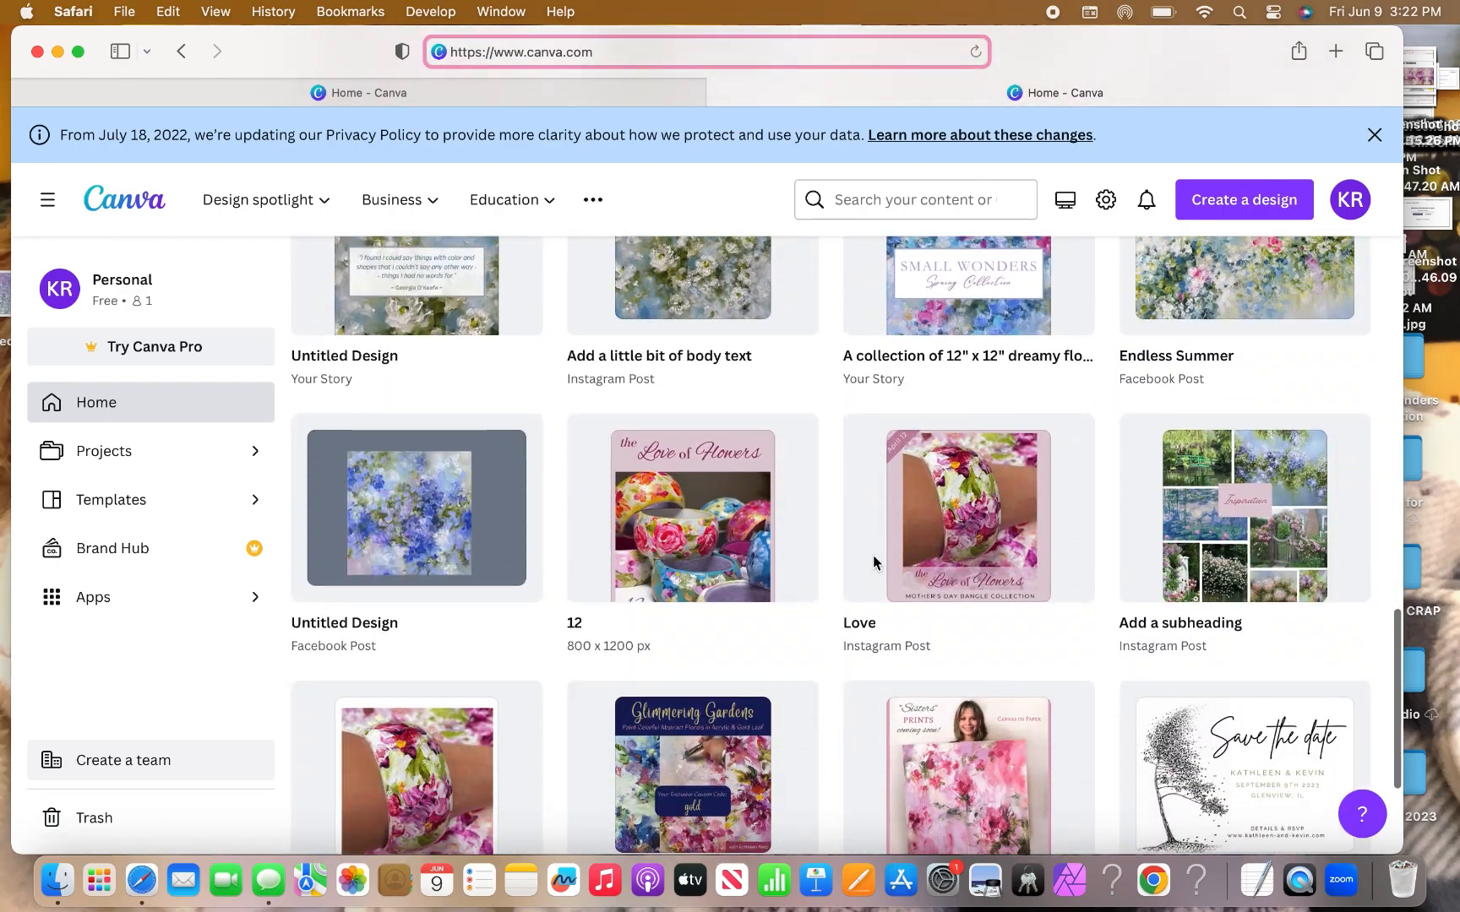
scroll(874, 559, "up", 3)
scroll(876, 564, "up", 15)
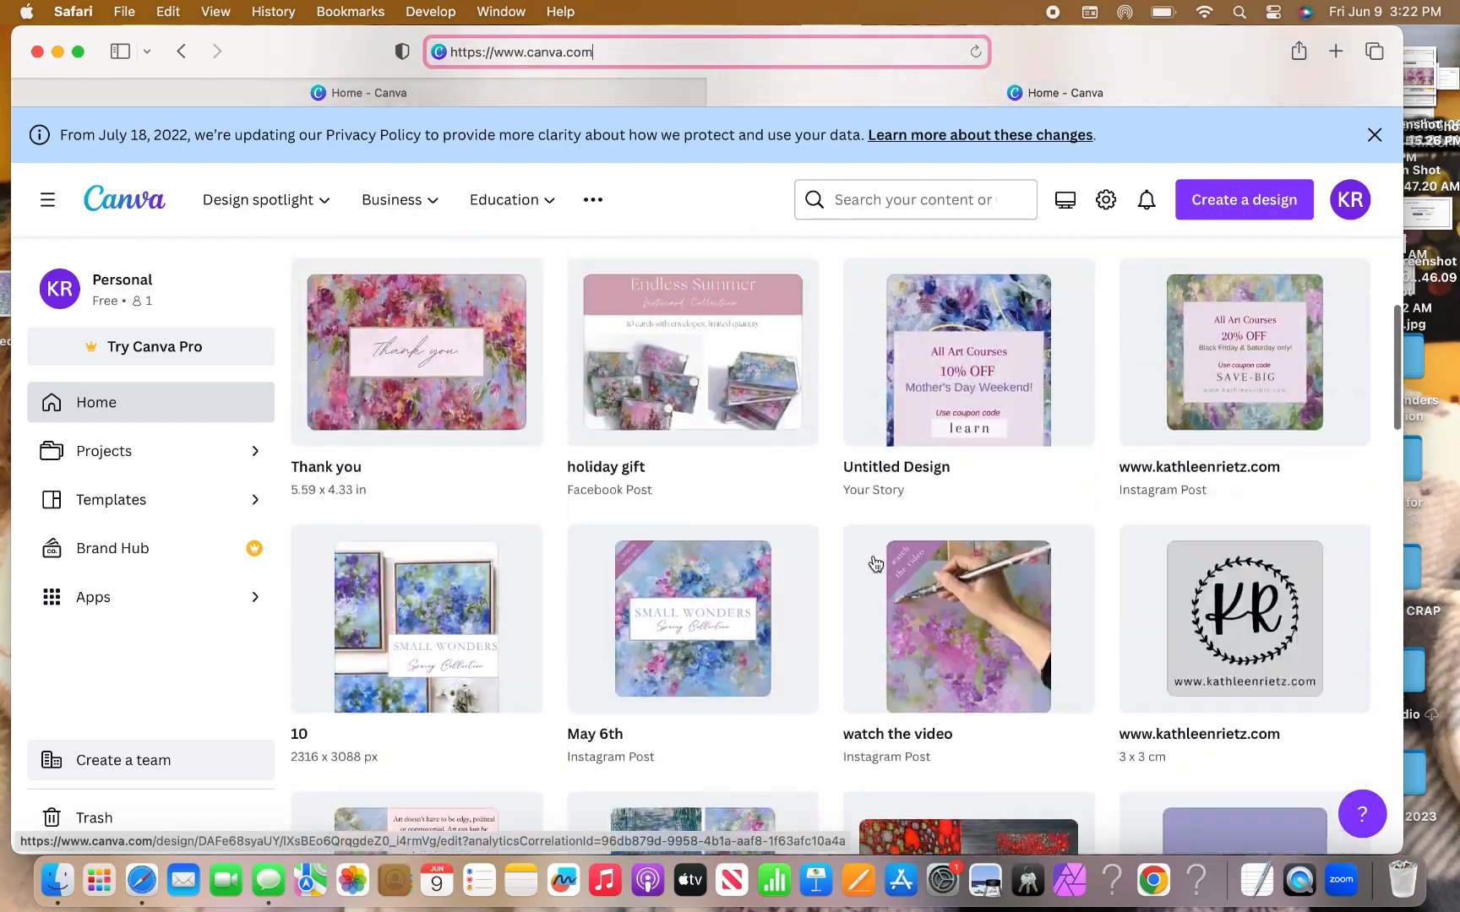
scroll(875, 564, "up", 4)
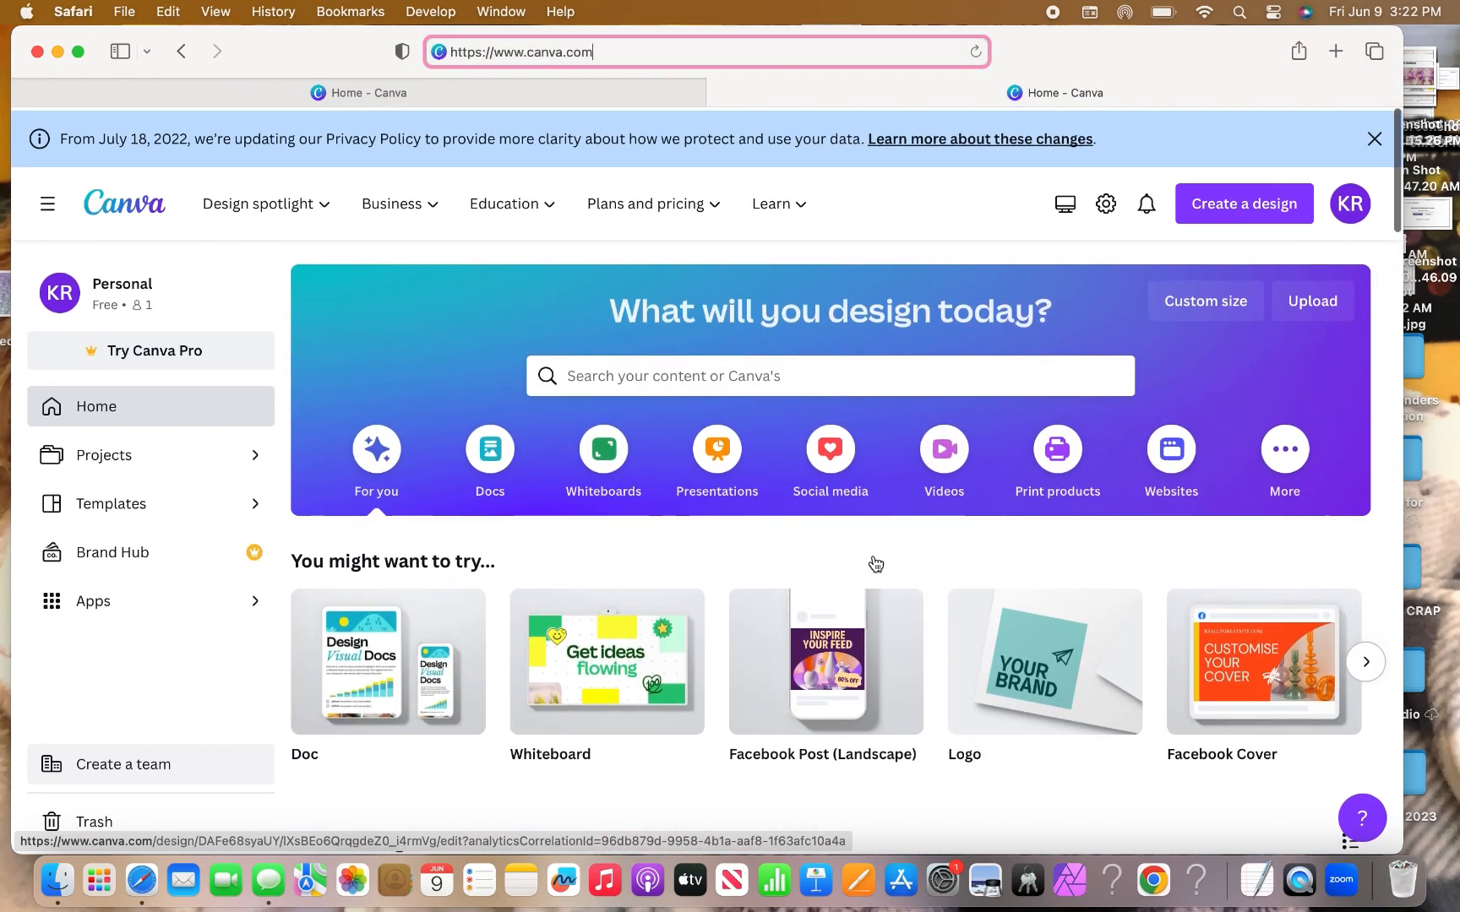
mouse_move(616, 229)
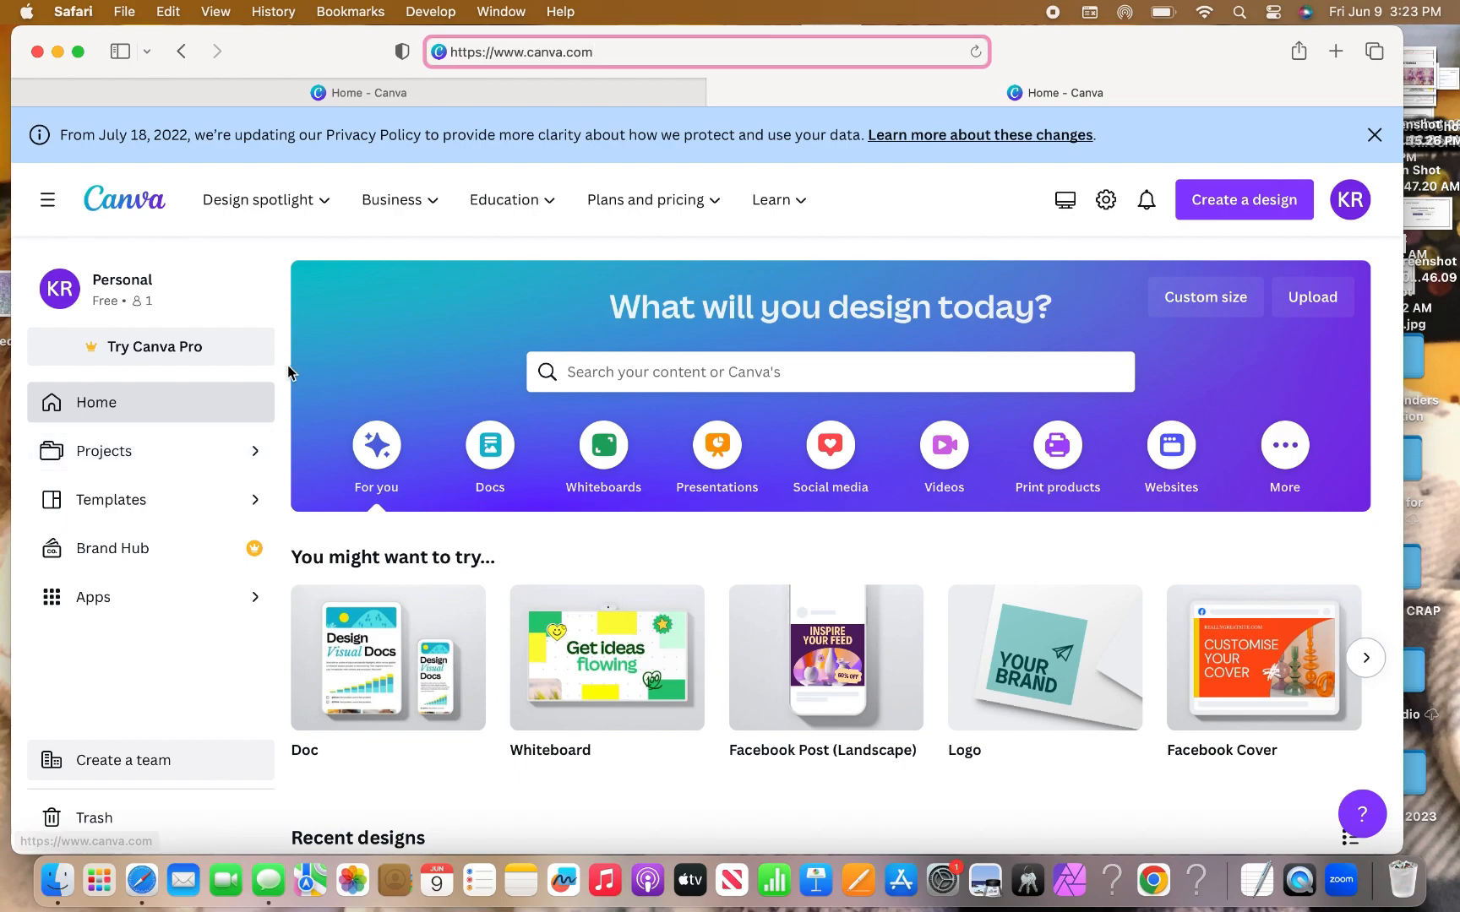
scroll(243, 464, "down", 2)
scroll(243, 464, "down", 5)
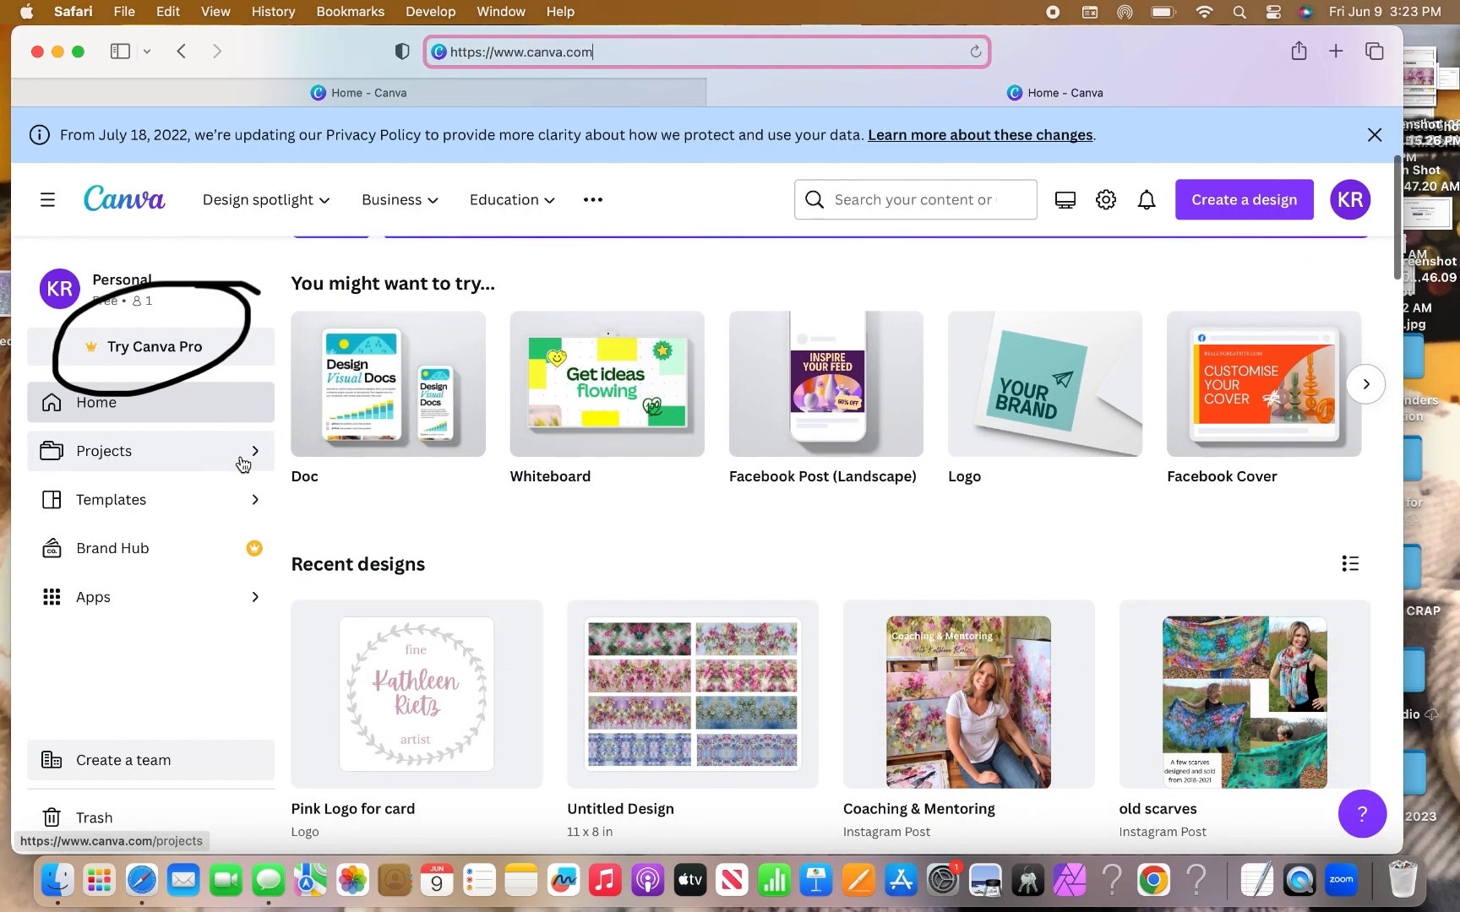
scroll(244, 463, "down", 2)
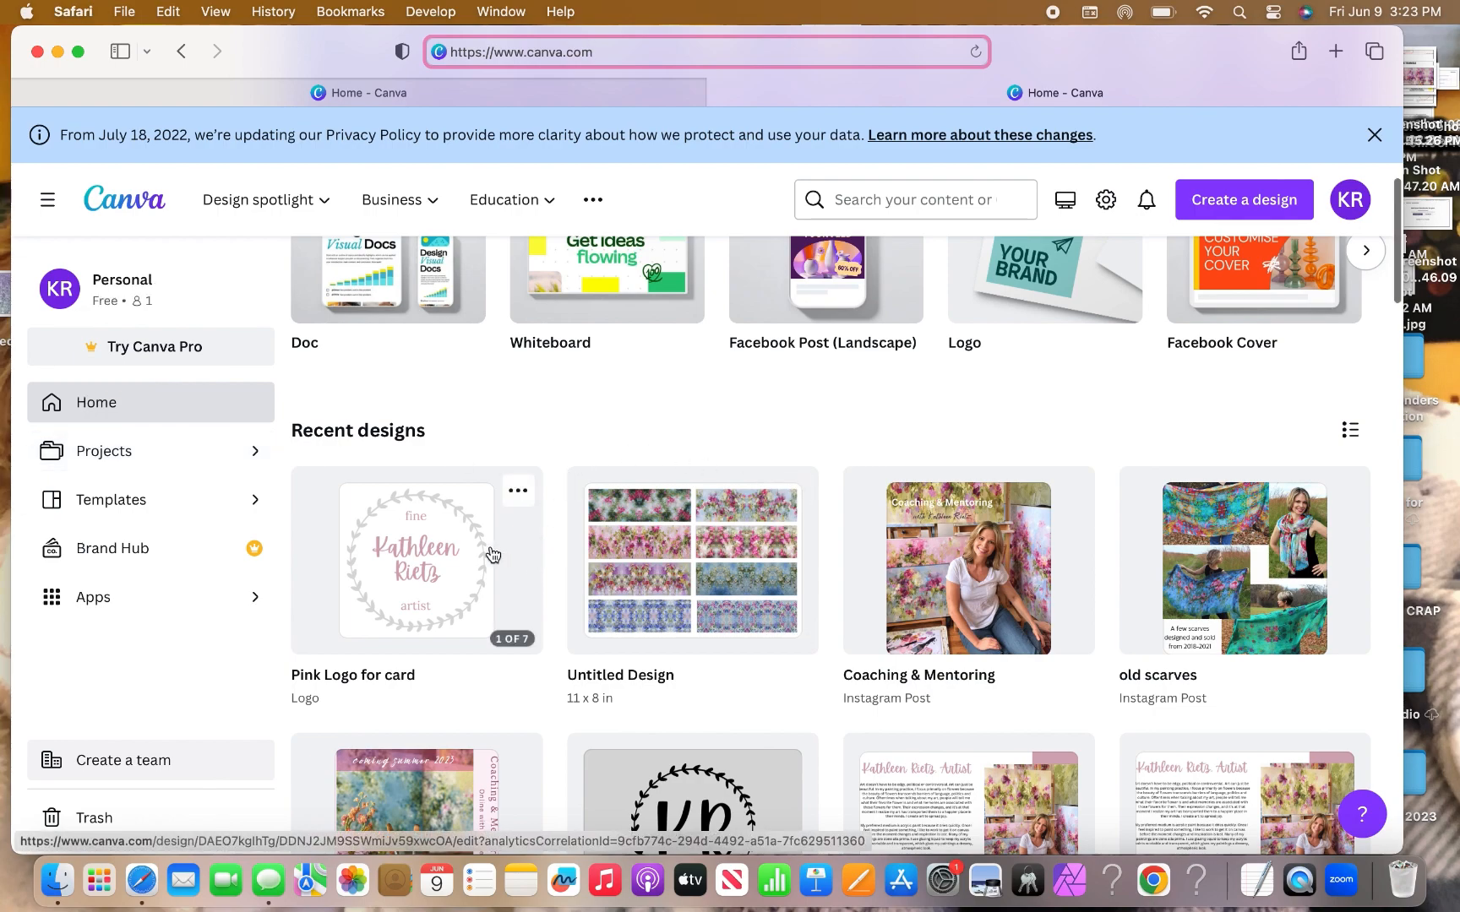
Open the 'Pink Logo for card' design and scroll down through its pages to Page 7.
left_click(449, 595)
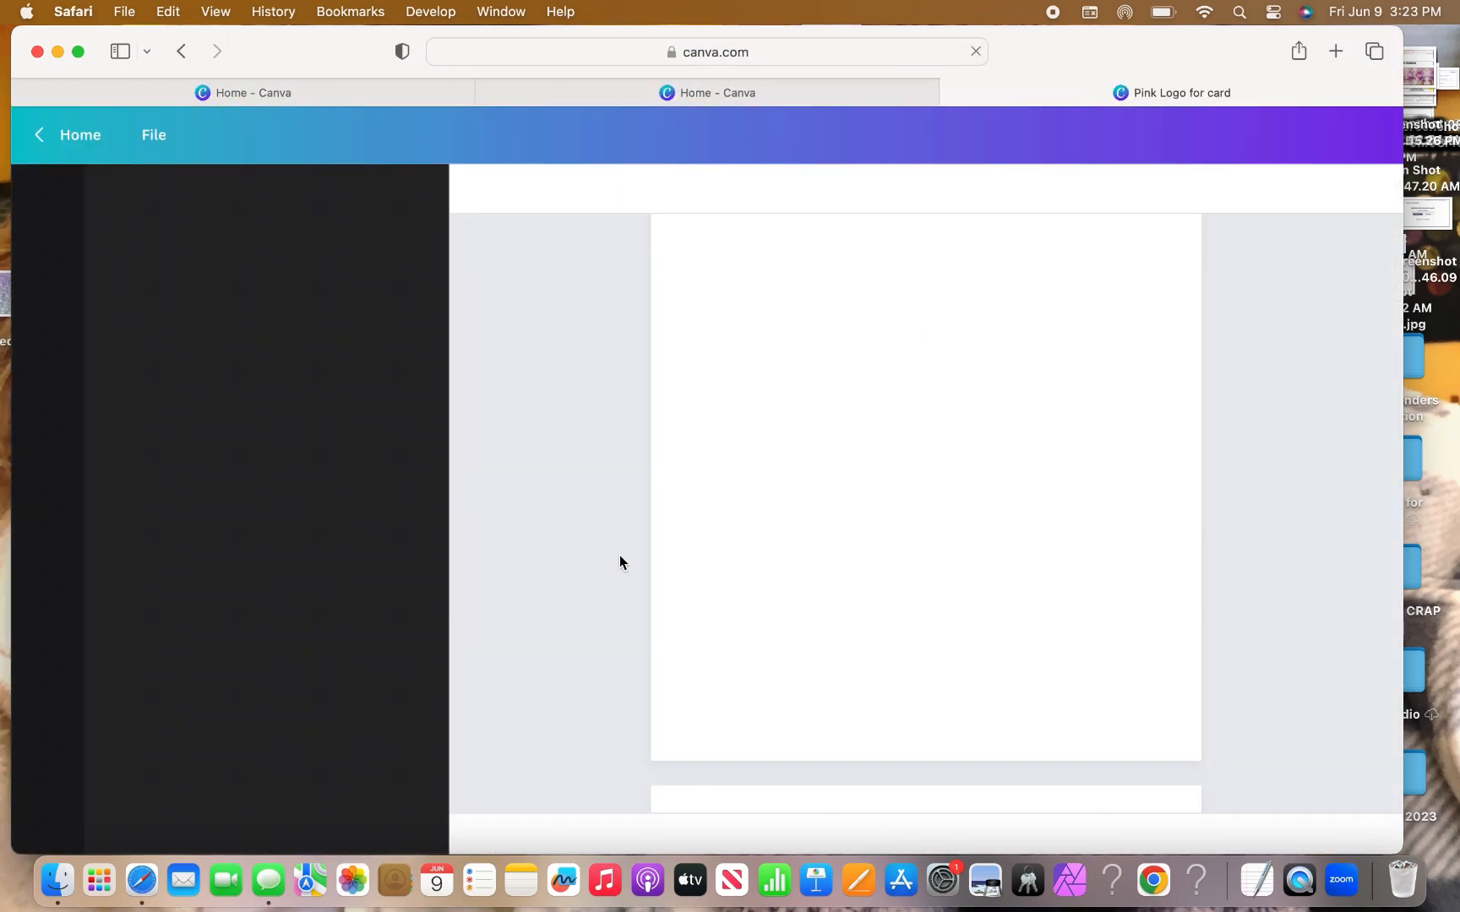
scroll(619, 562, "down", 15)
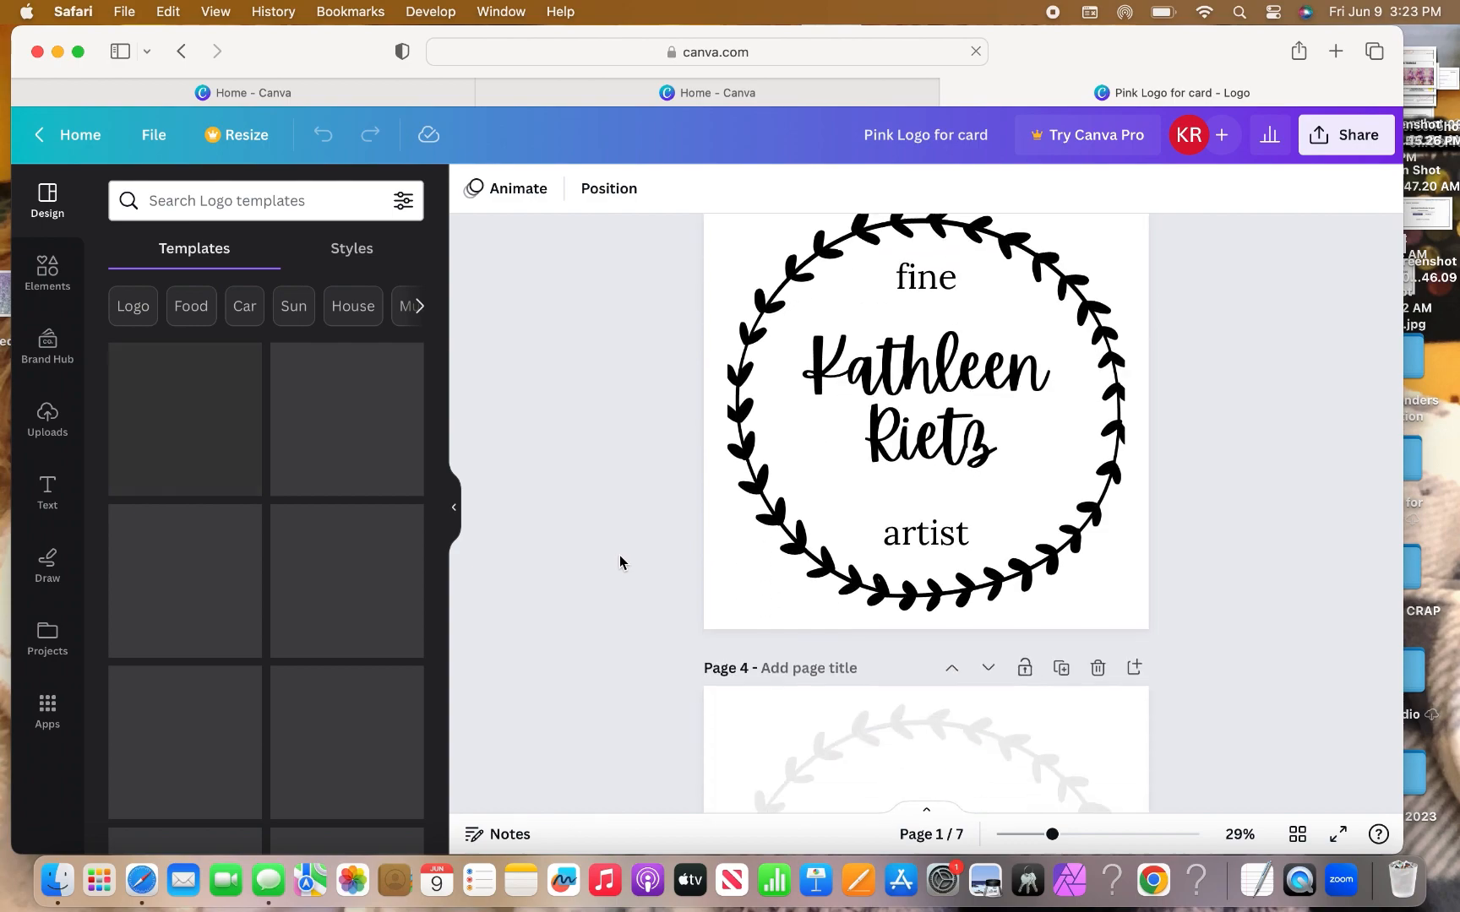
scroll(619, 562, "down", 10)
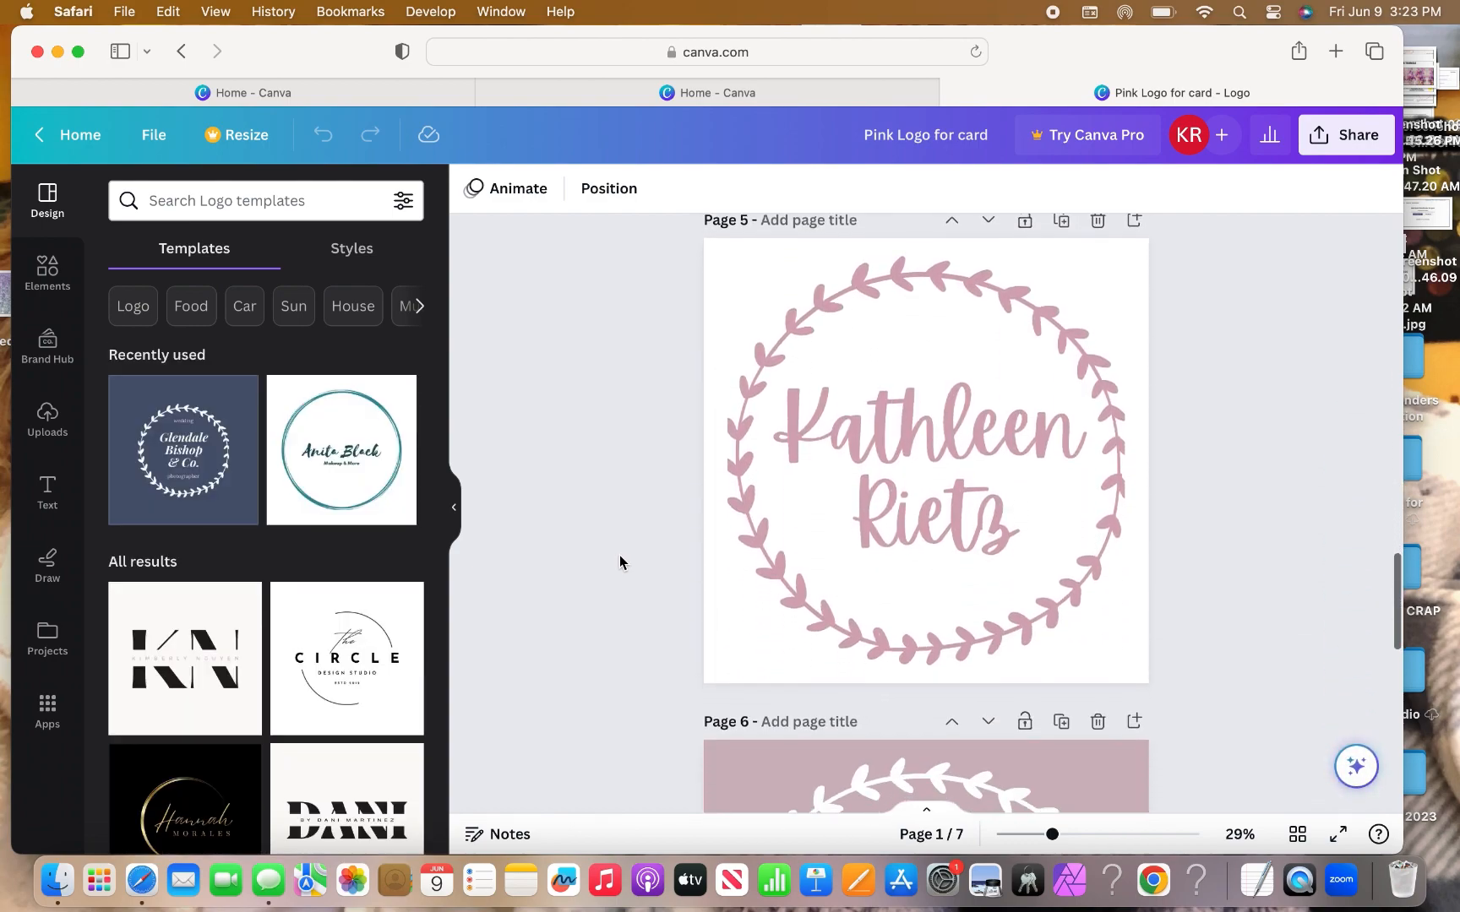
scroll(619, 562, "down", 10)
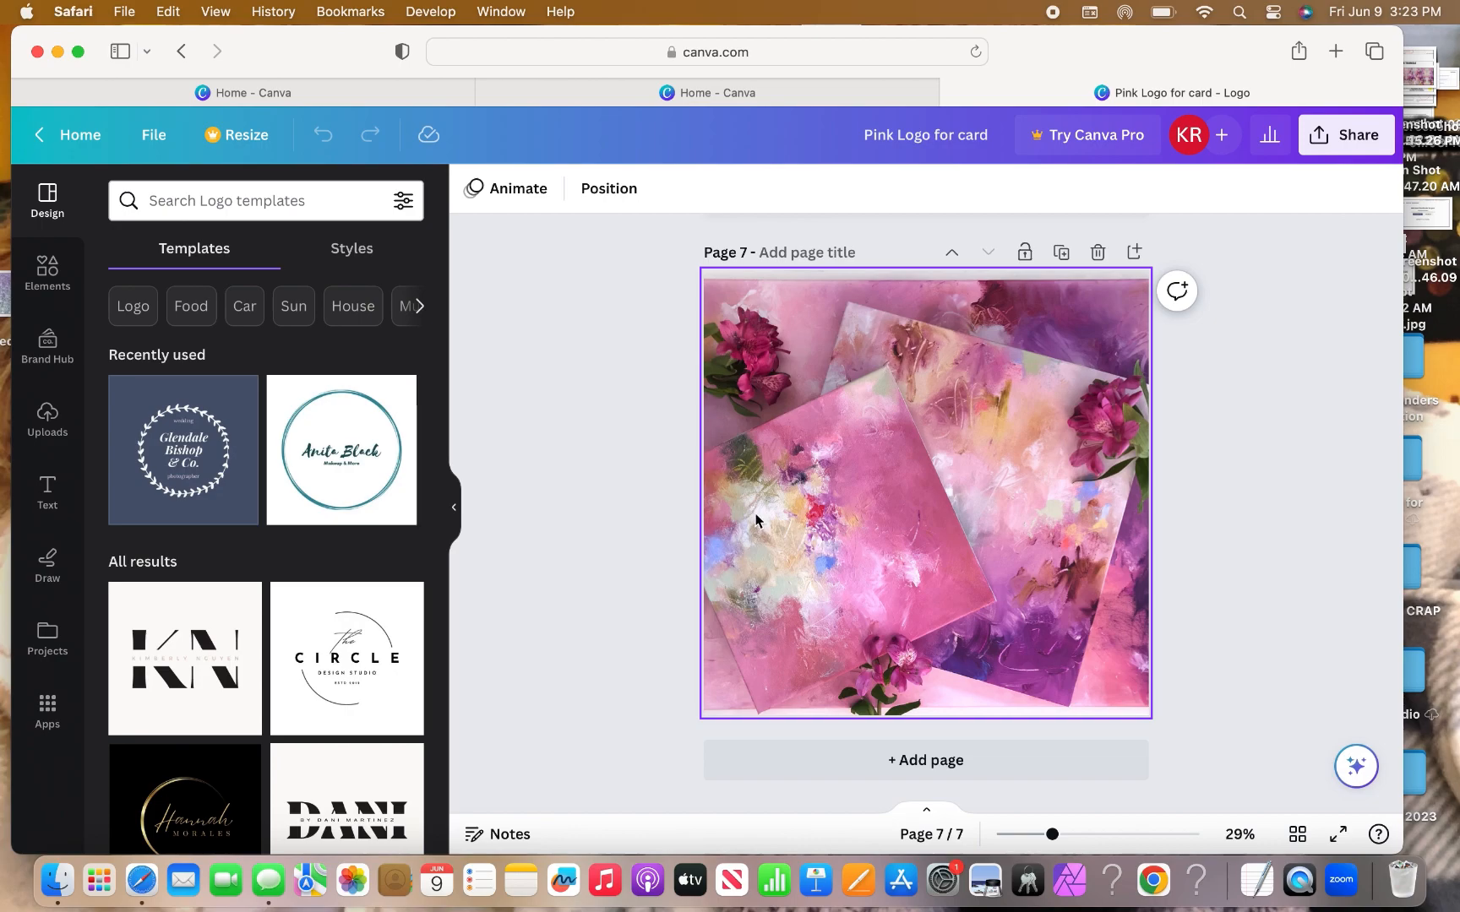
Select the floral photo on page 7 and show its Background color options.
left_click(809, 348)
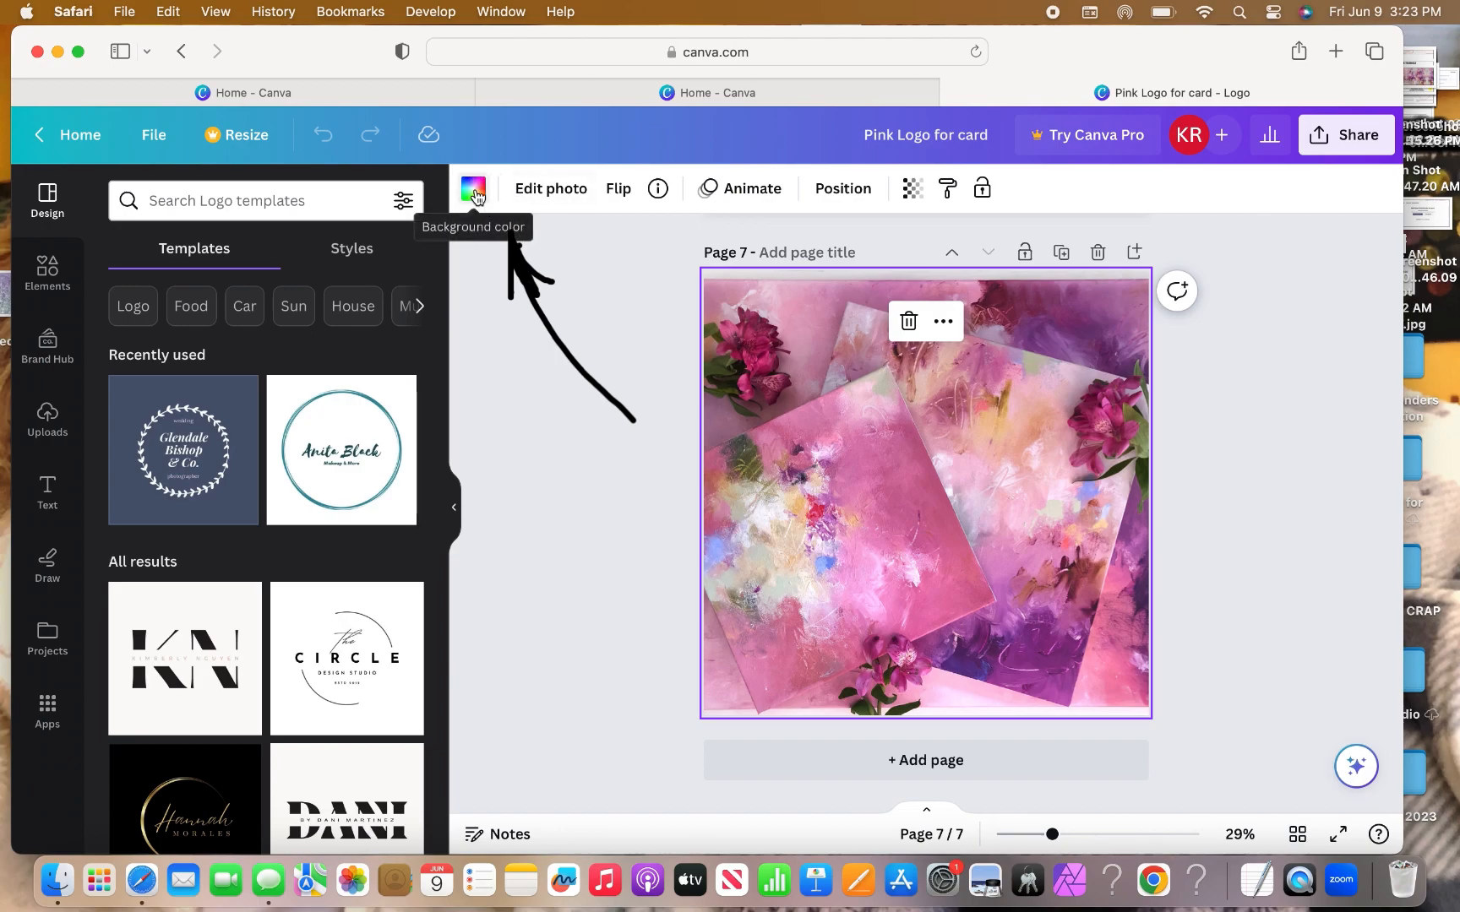
left_click(474, 196)
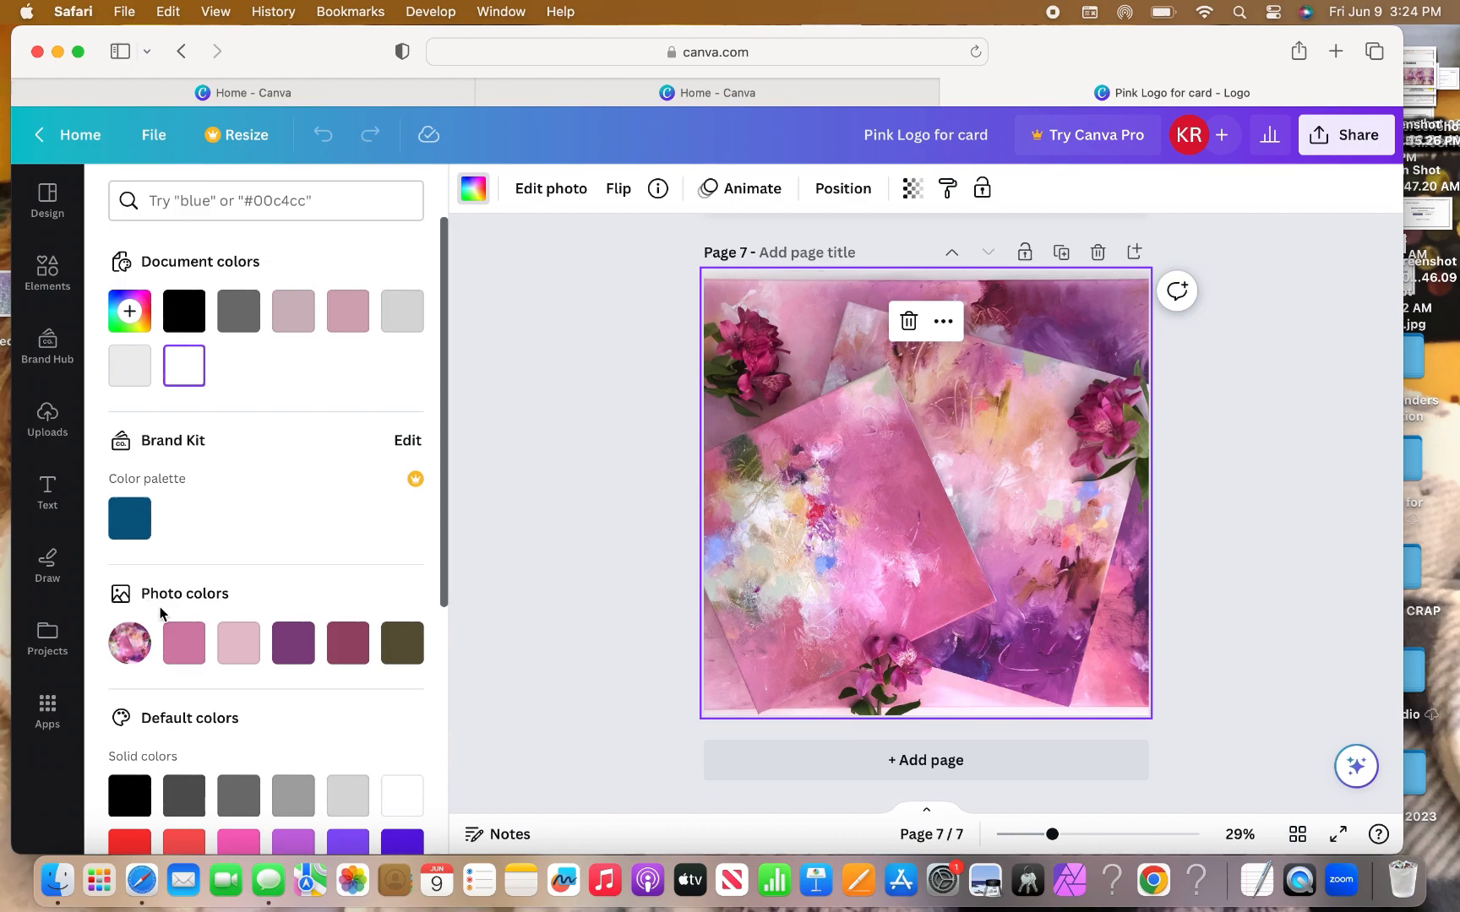
Set page 7's background to the light pink photo colour and review all seven pages.
left_click(239, 644)
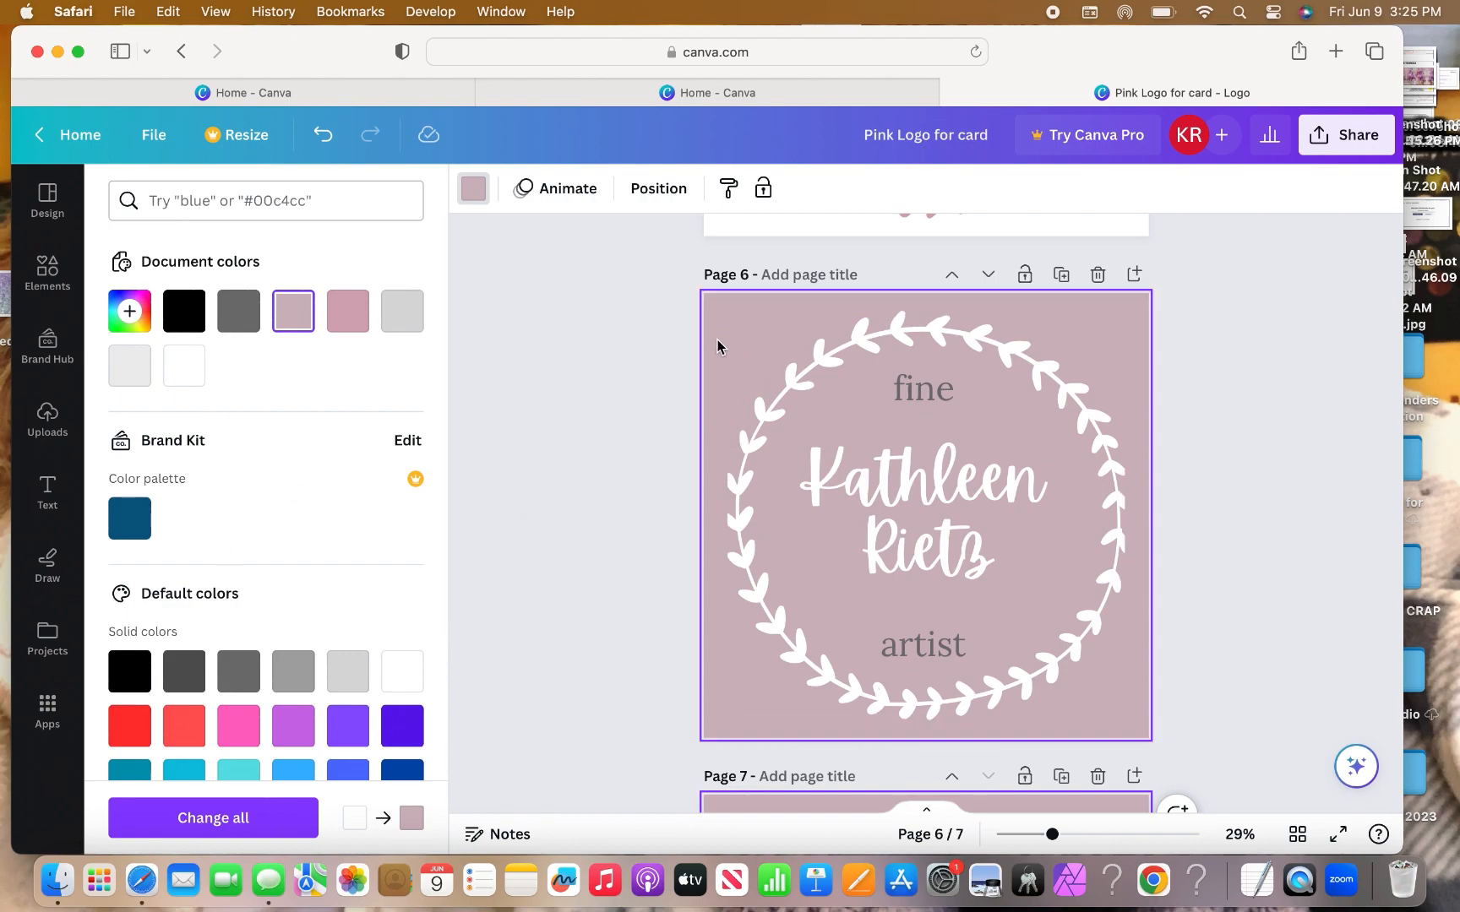
scroll(718, 344, "up", 1)
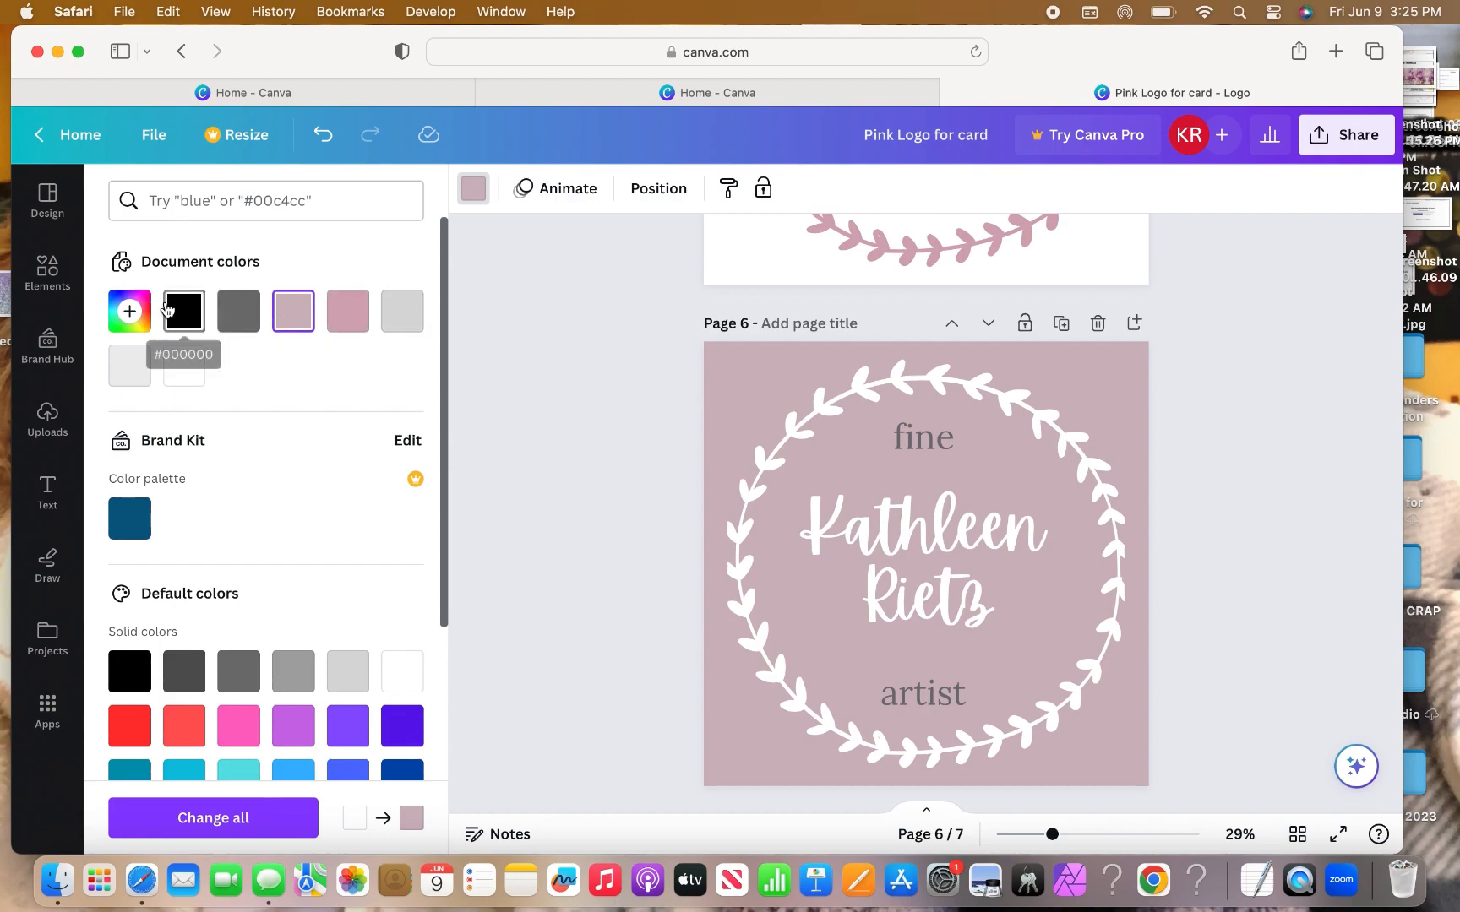
scroll(511, 399, "up", 6)
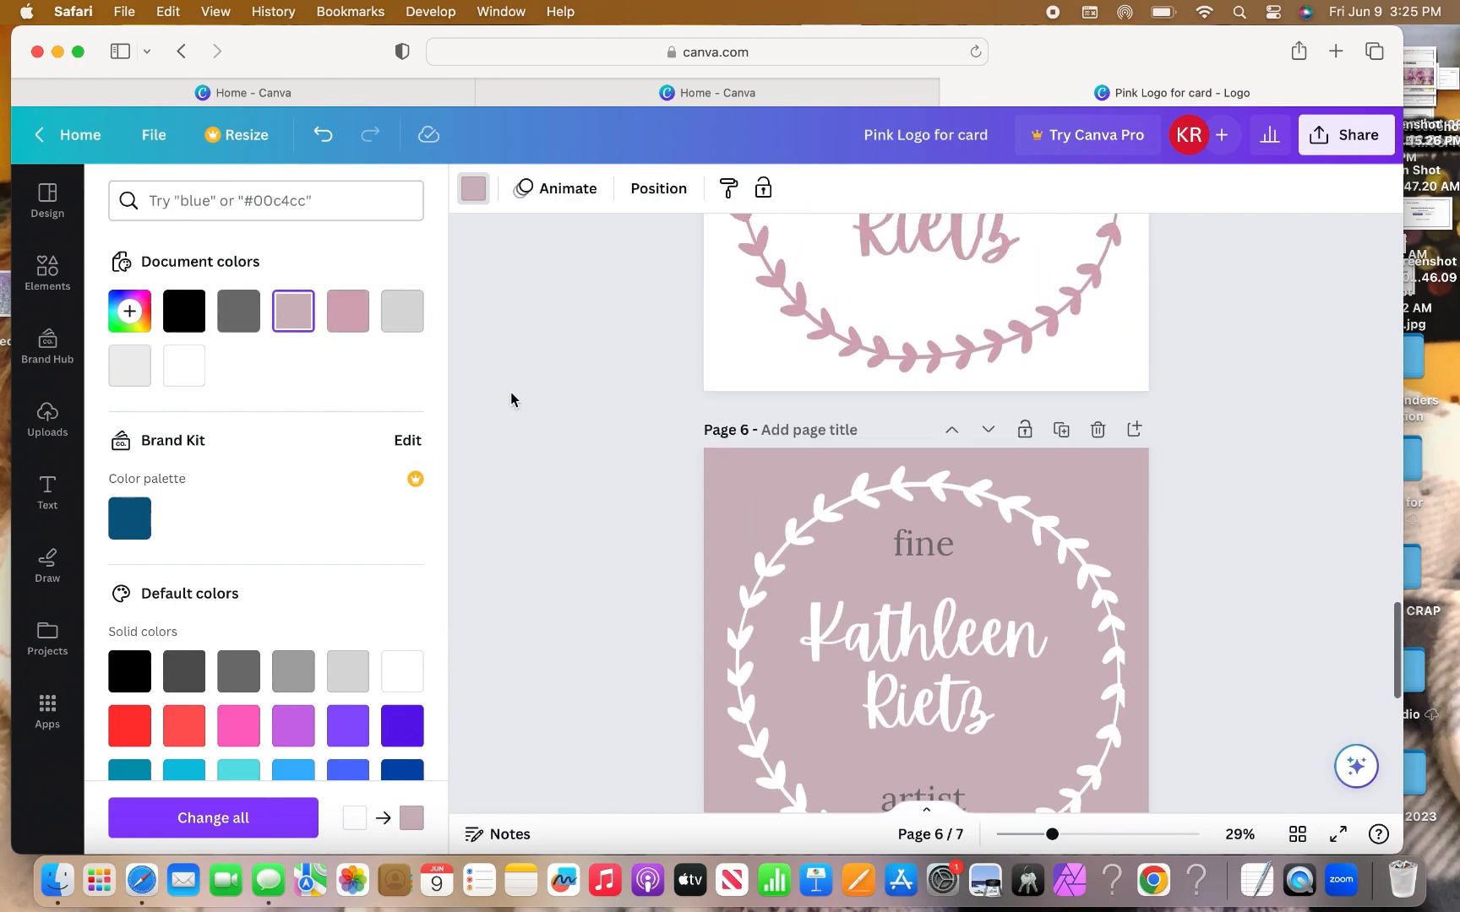
scroll(511, 399, "up", 3)
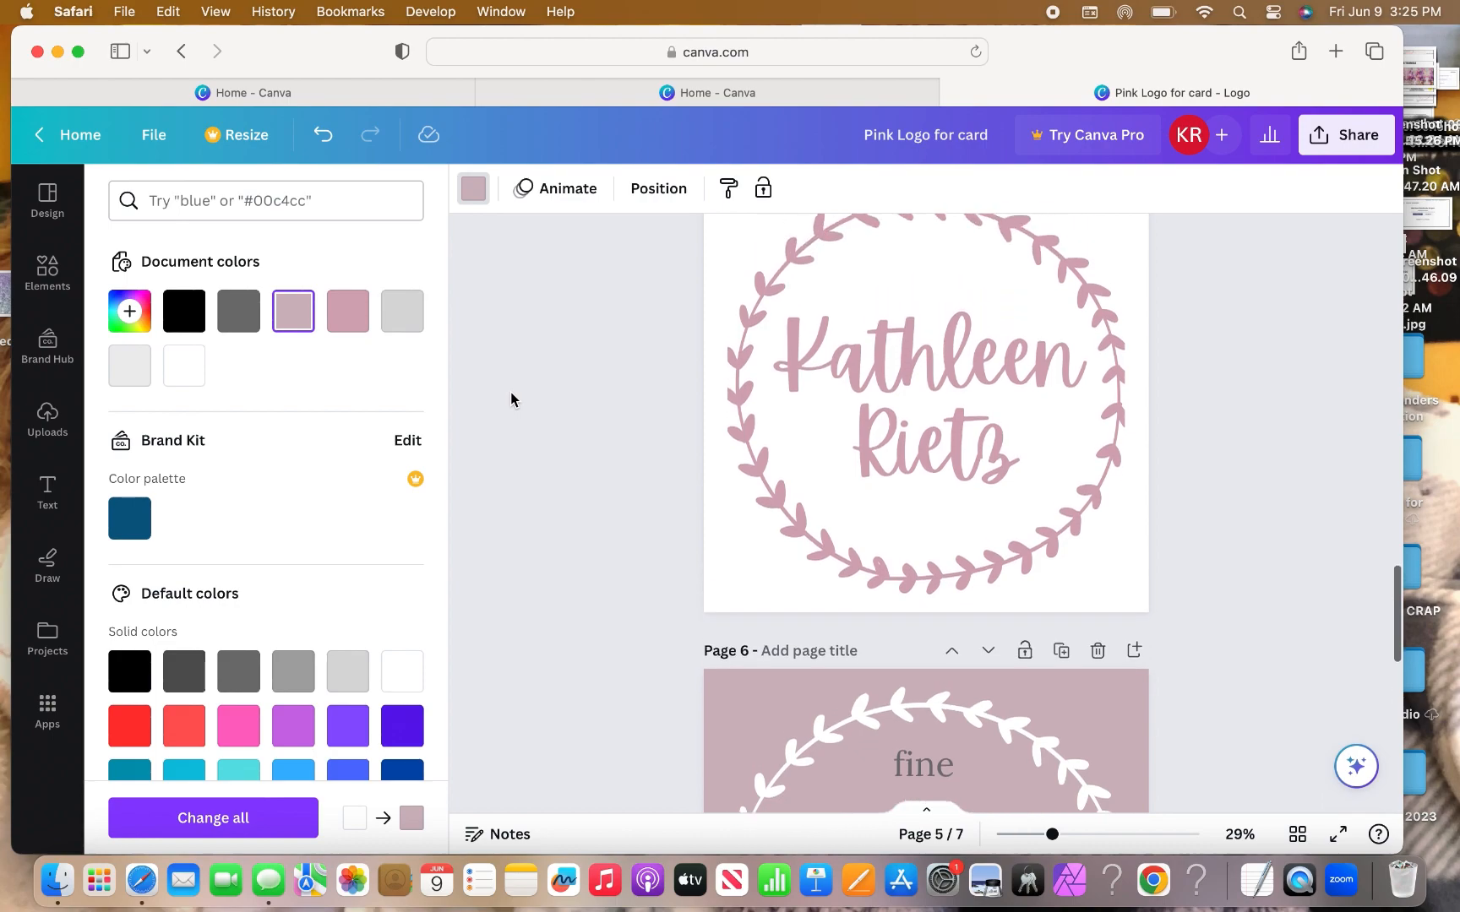
scroll(511, 399, "up", 3)
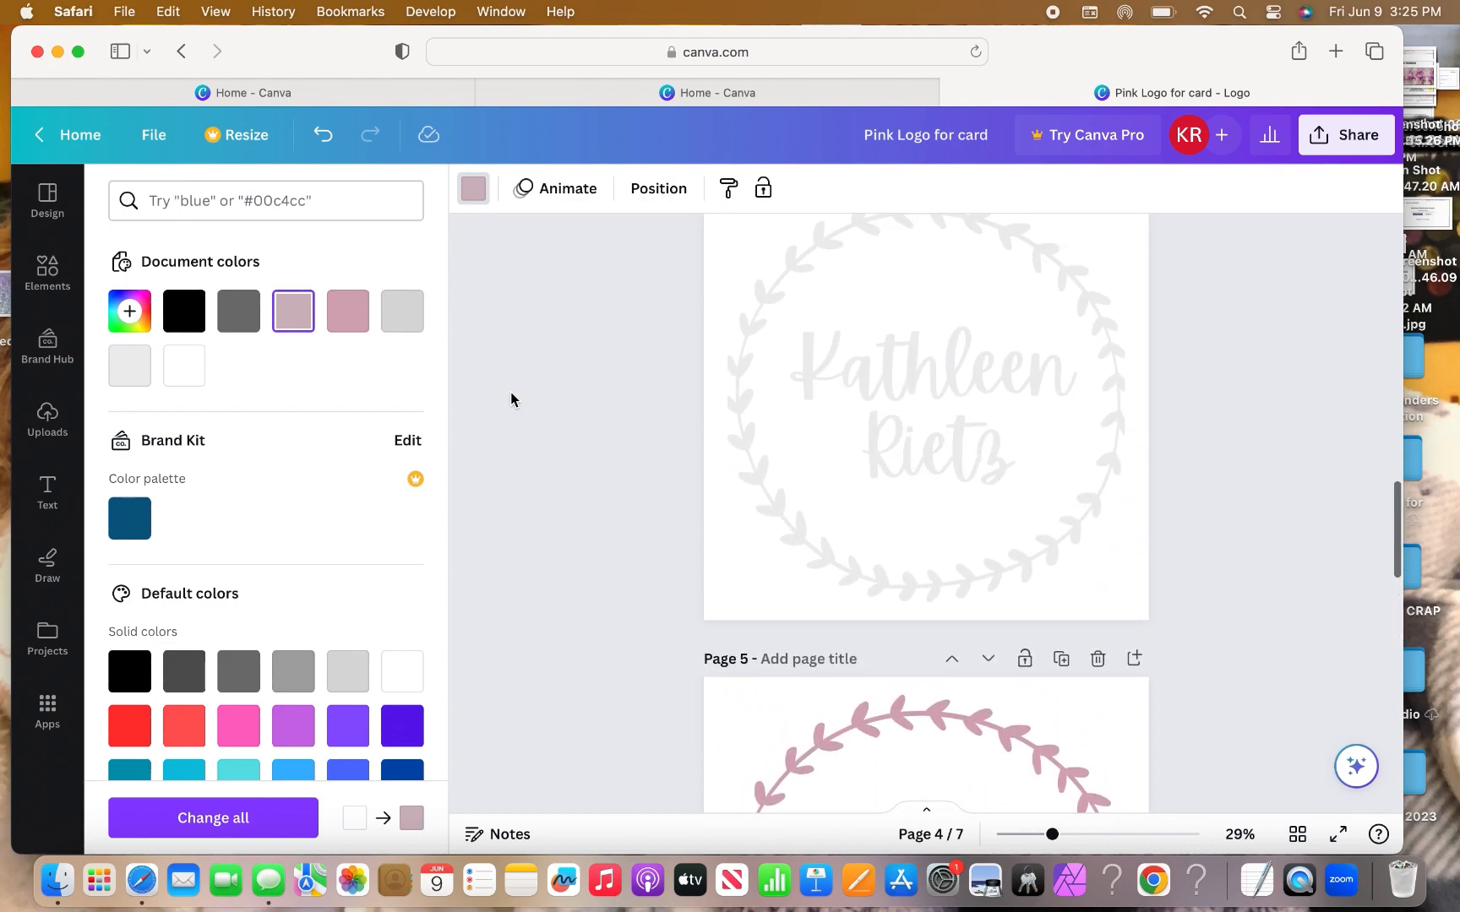
scroll(511, 399, "up", 2)
scroll(511, 398, "up", 1)
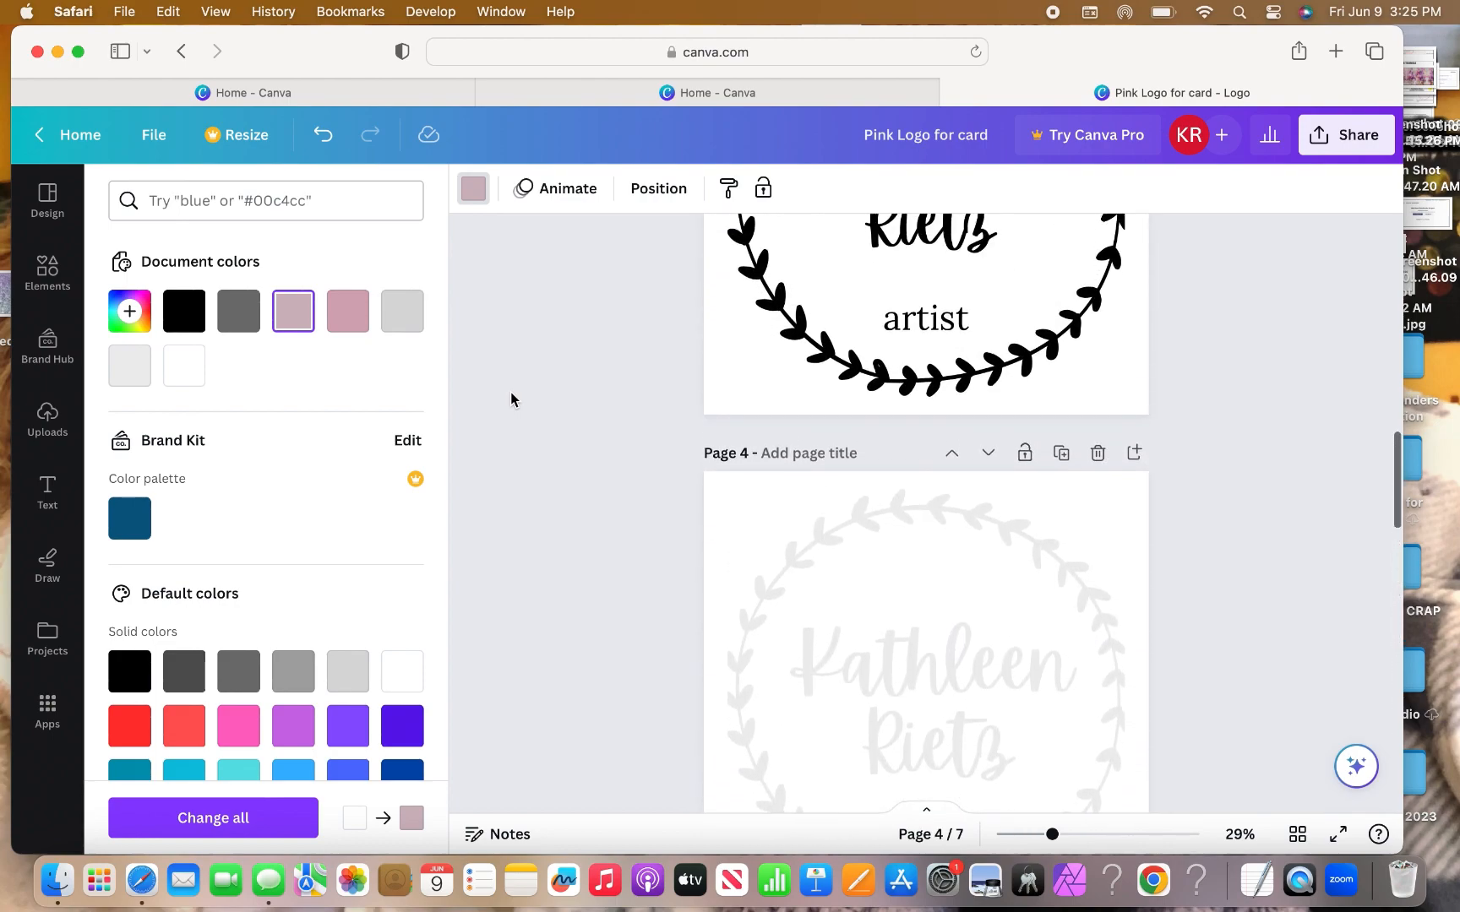
scroll(511, 398, "up", 6)
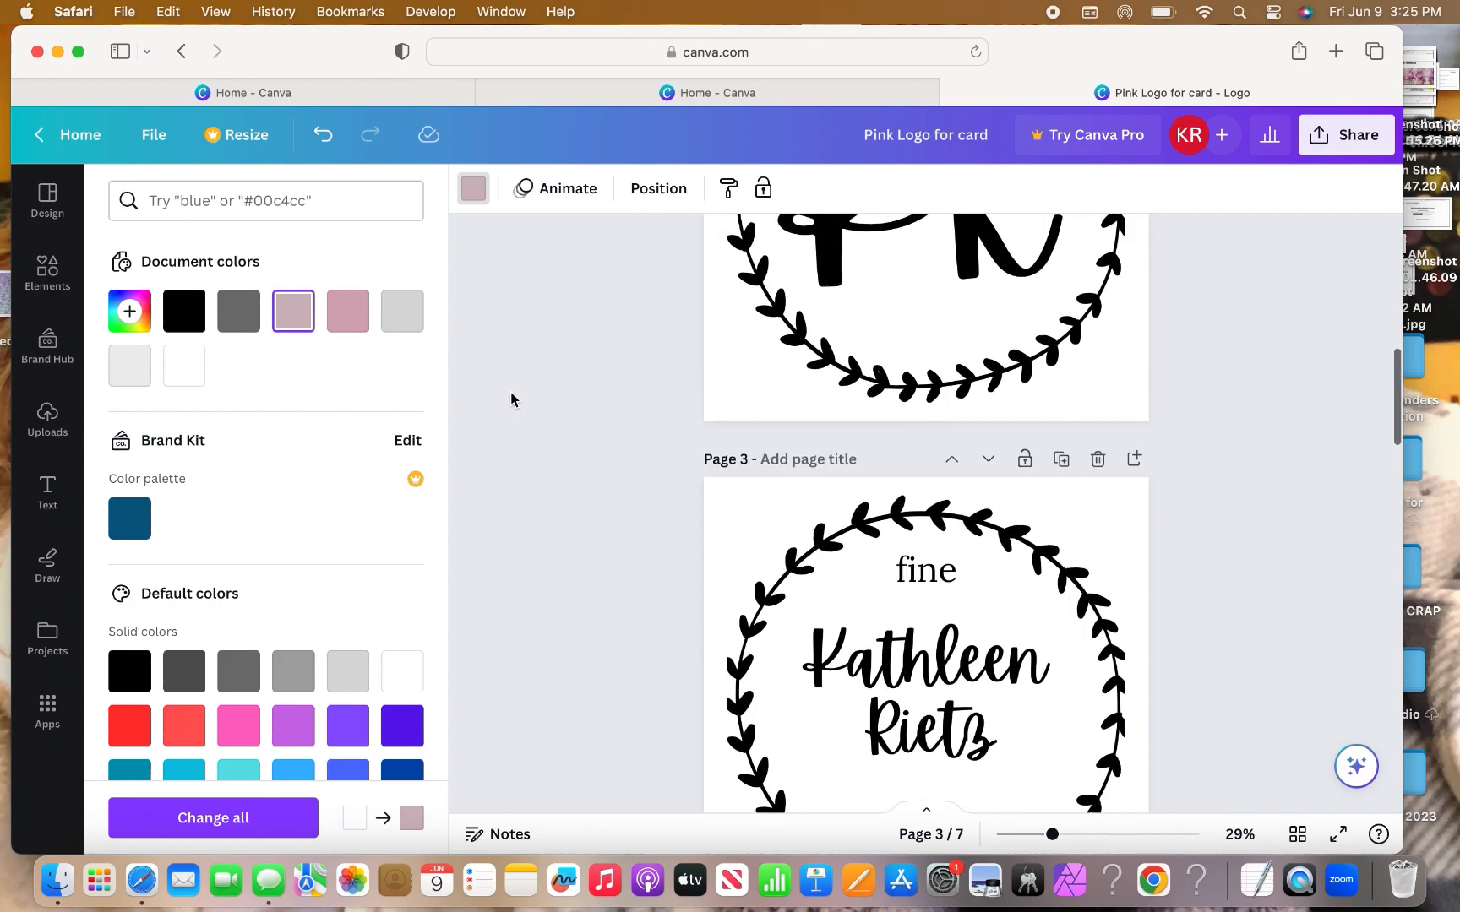
scroll(511, 398, "up", 3)
scroll(512, 399, "up", 5)
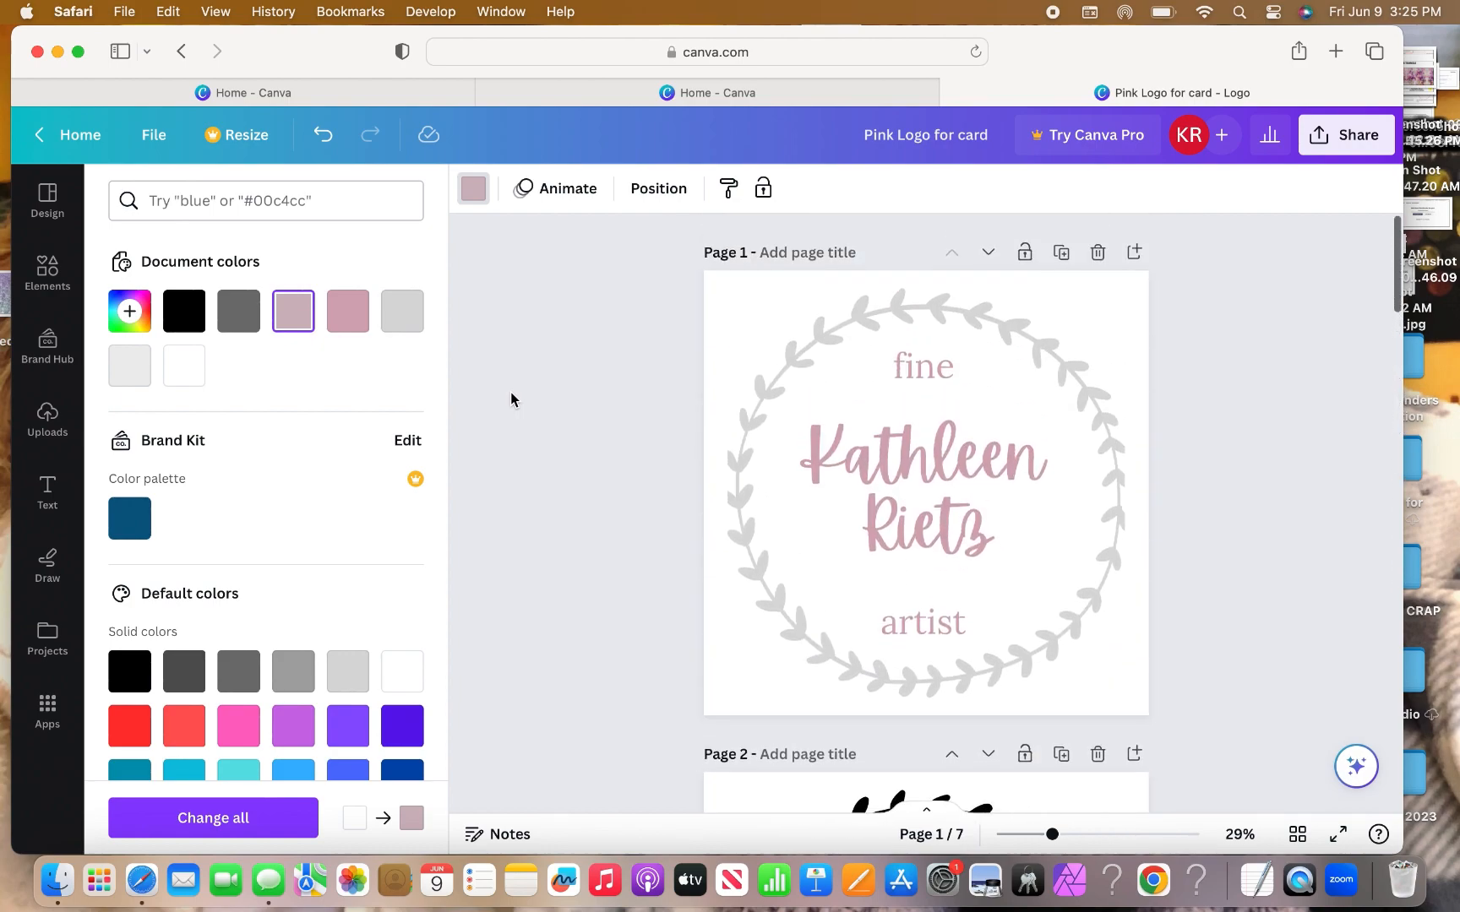
scroll(511, 399, "down", 2)
scroll(510, 399, "down", 4)
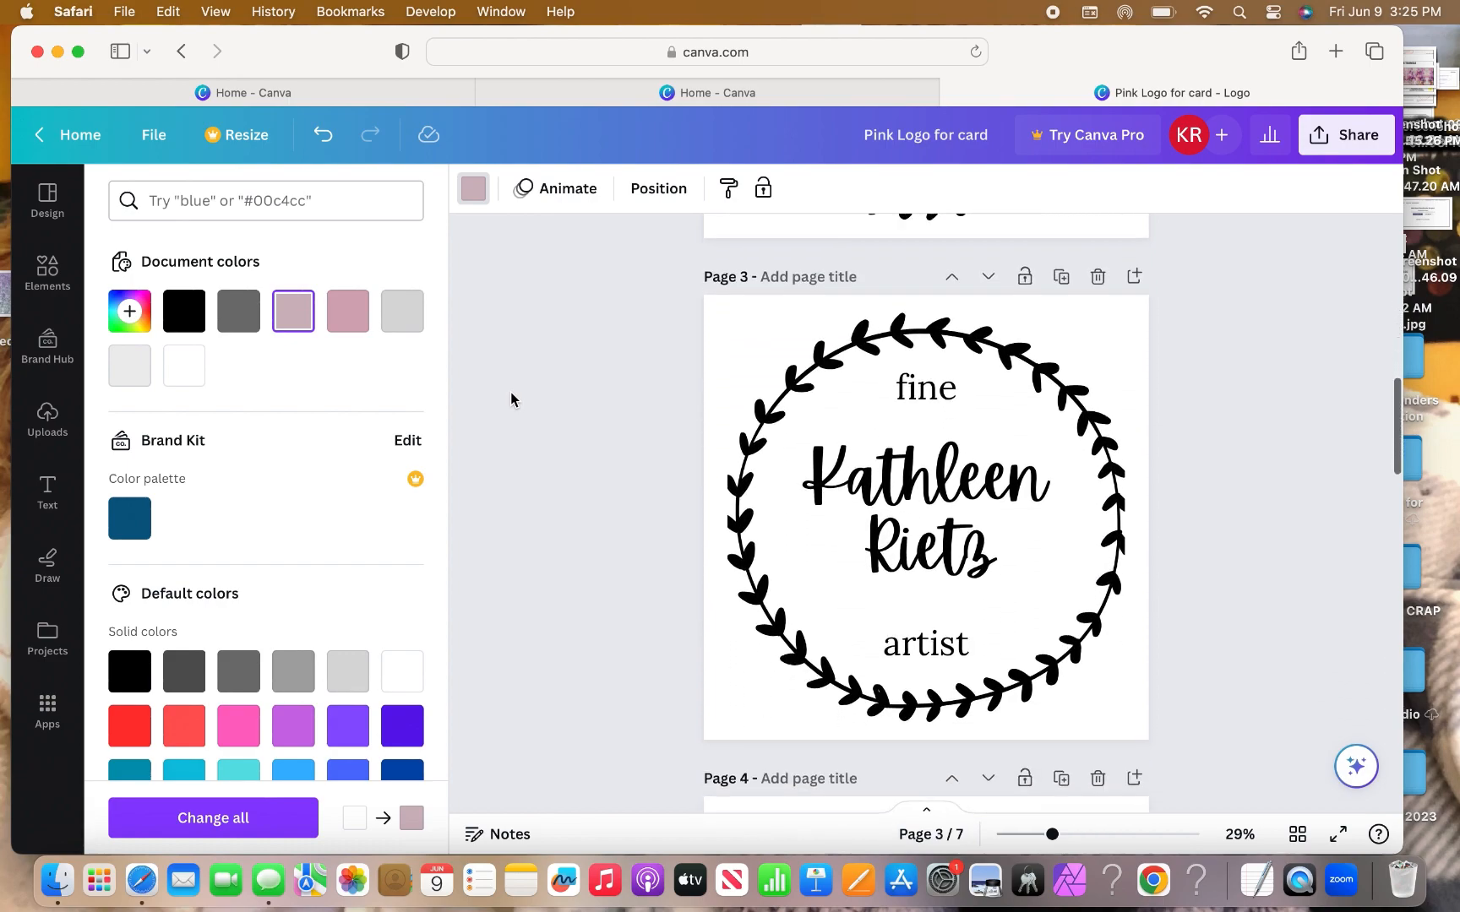
scroll(510, 399, "down", 9)
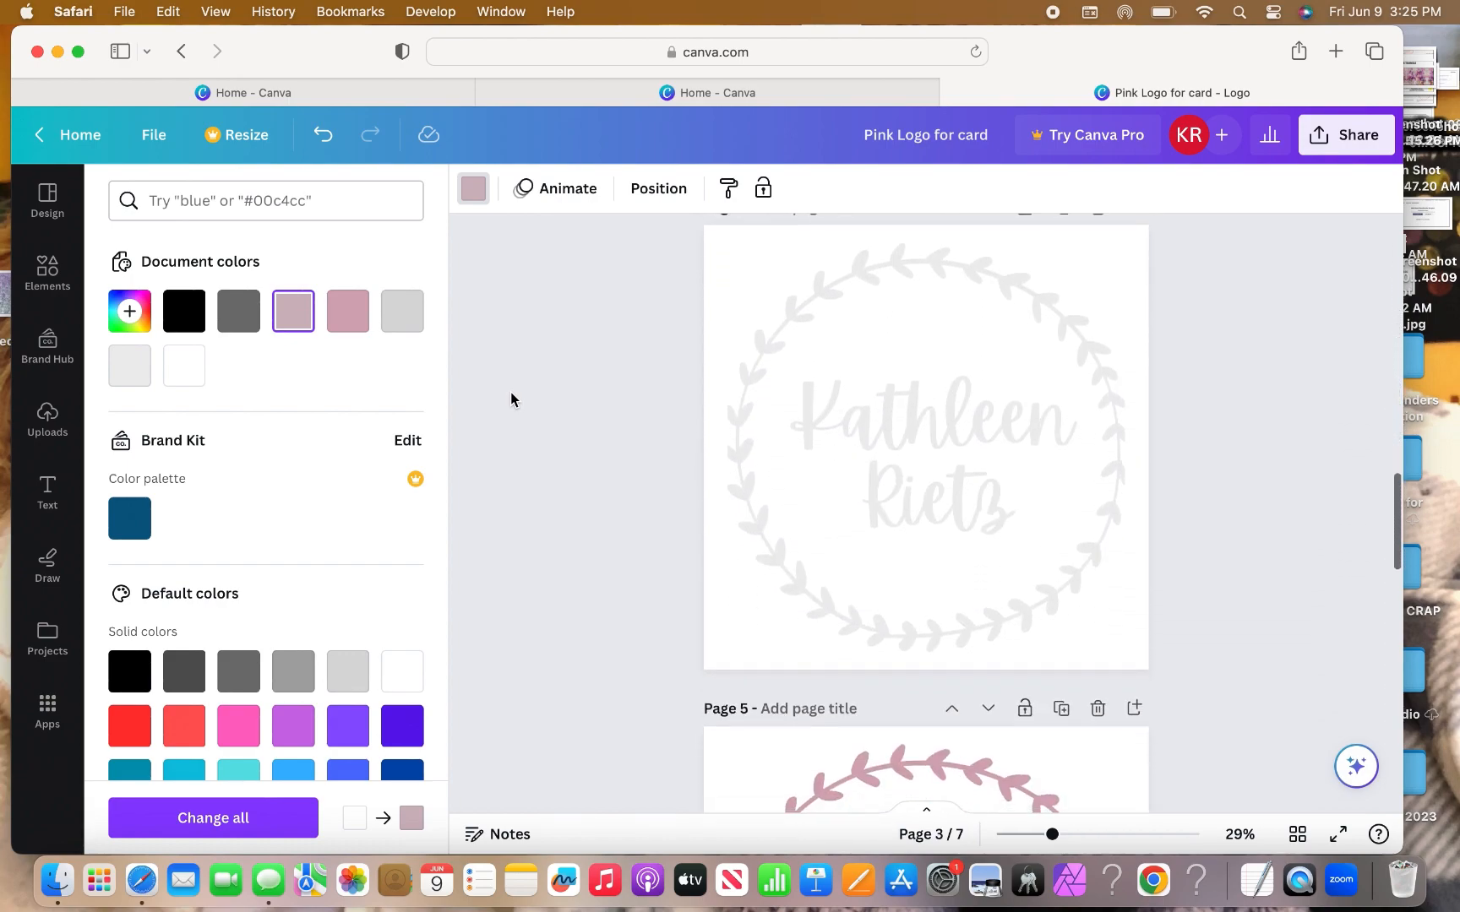
scroll(510, 399, "down", 7)
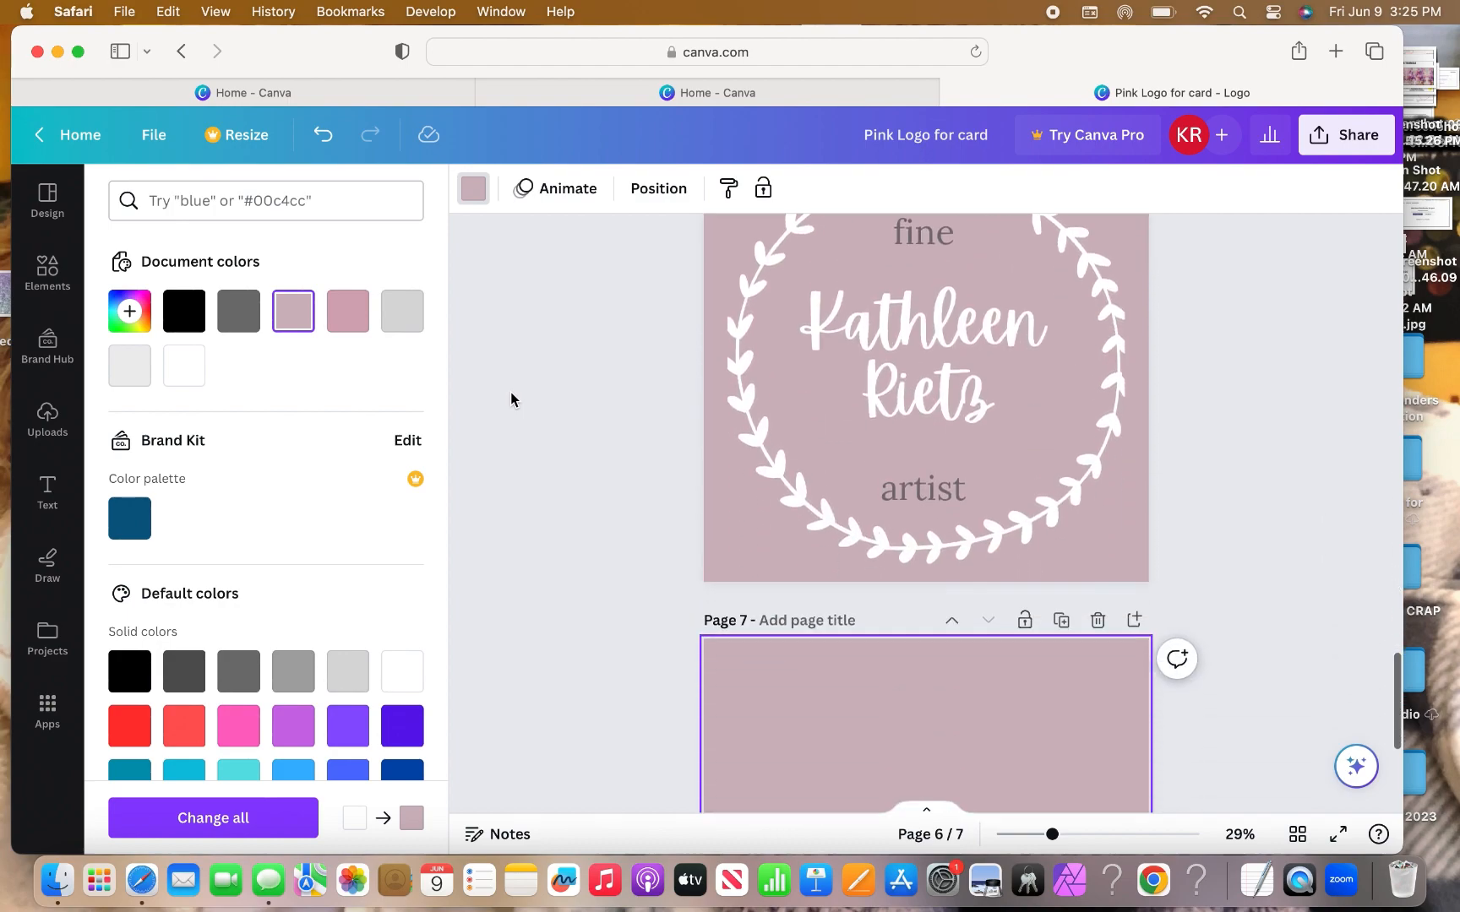
scroll(510, 398, "up", 3)
scroll(511, 398, "up", 1)
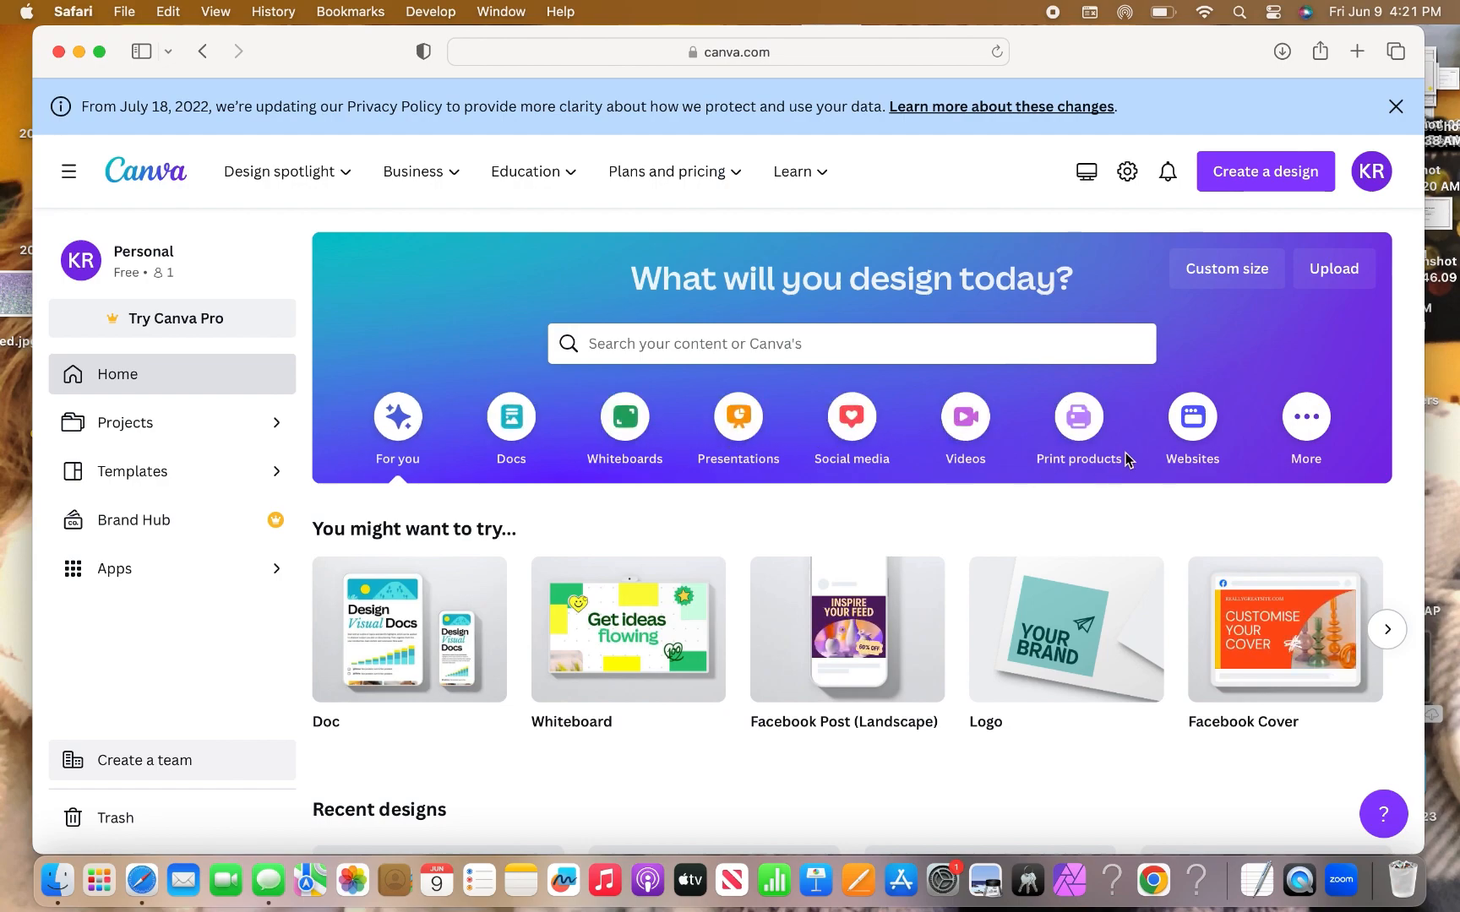
Go back from the Pink Logo for card editor to Canva's home page in Safari.
mouse_move(860, 655)
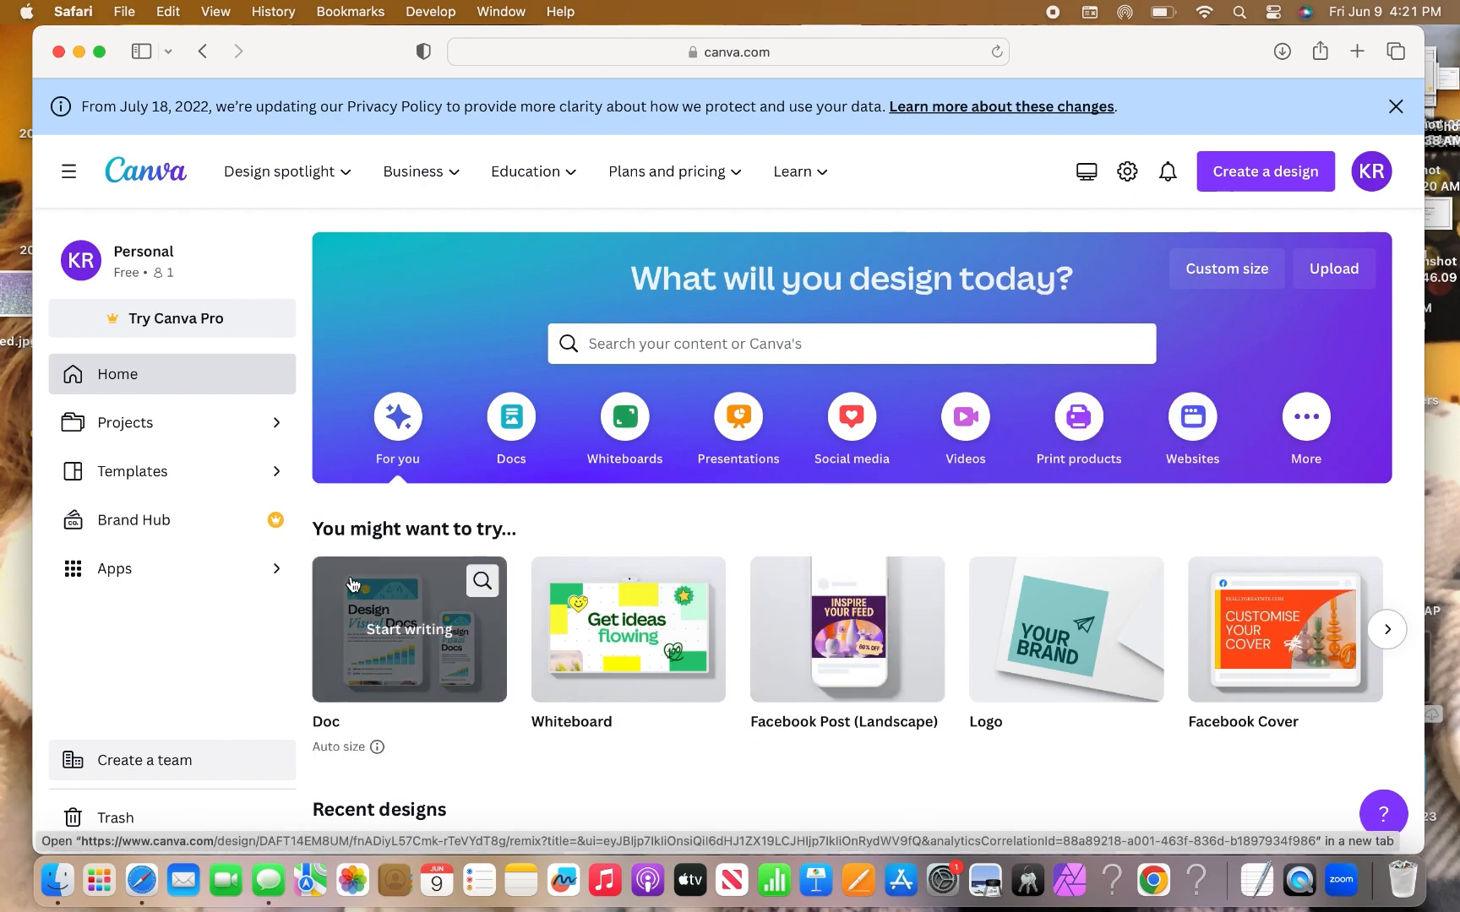
Browse the Social media design templates and the expanded list of popular design types.
left_click(853, 421)
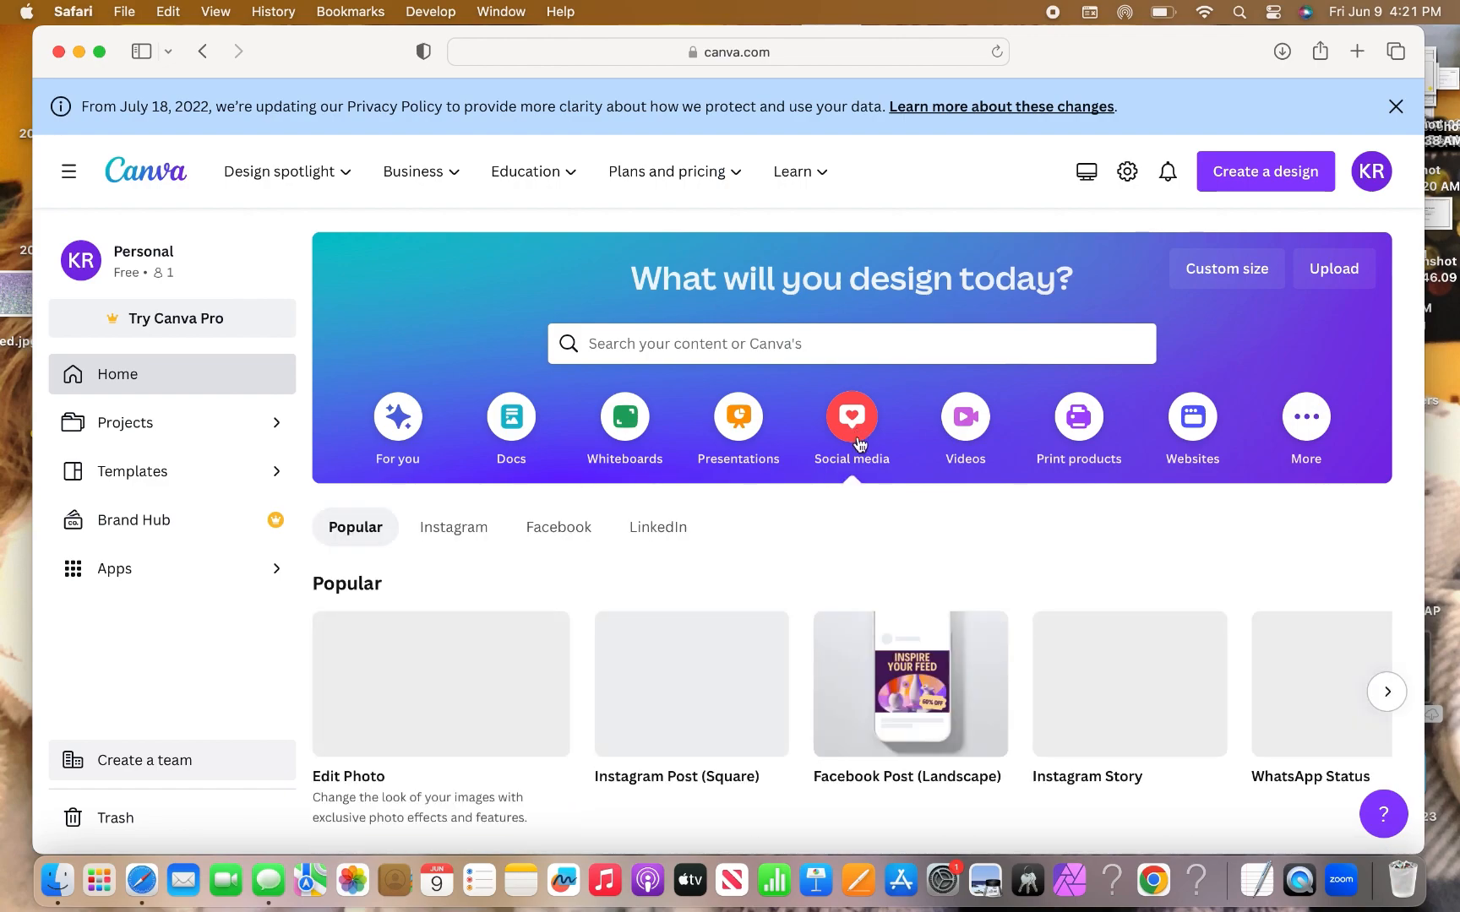
scroll(859, 443, "down", 4)
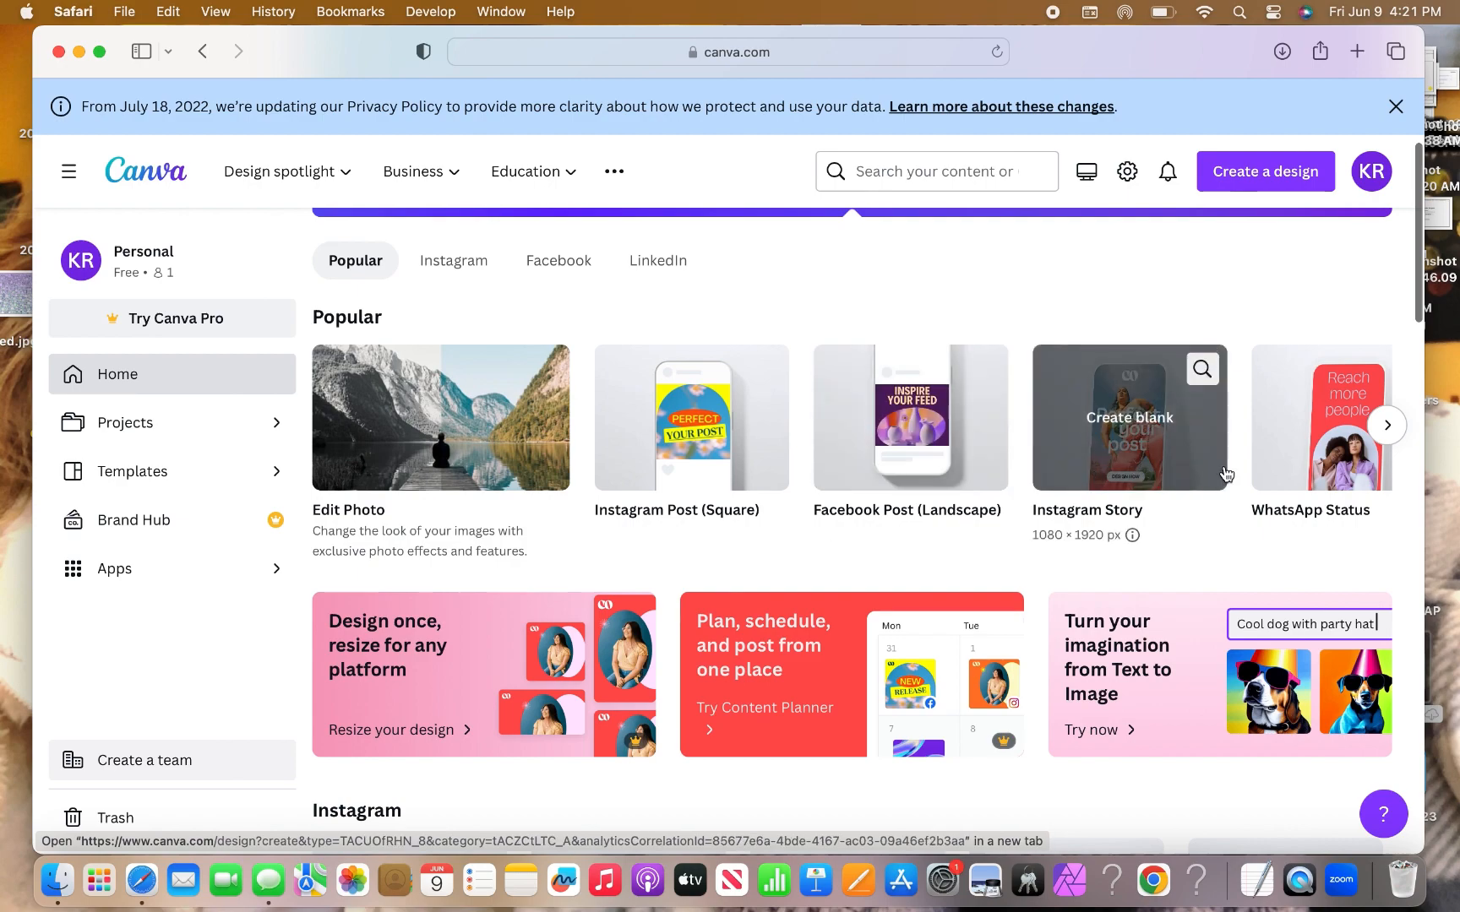
scroll(1232, 476, "up", 1)
left_click(1387, 429)
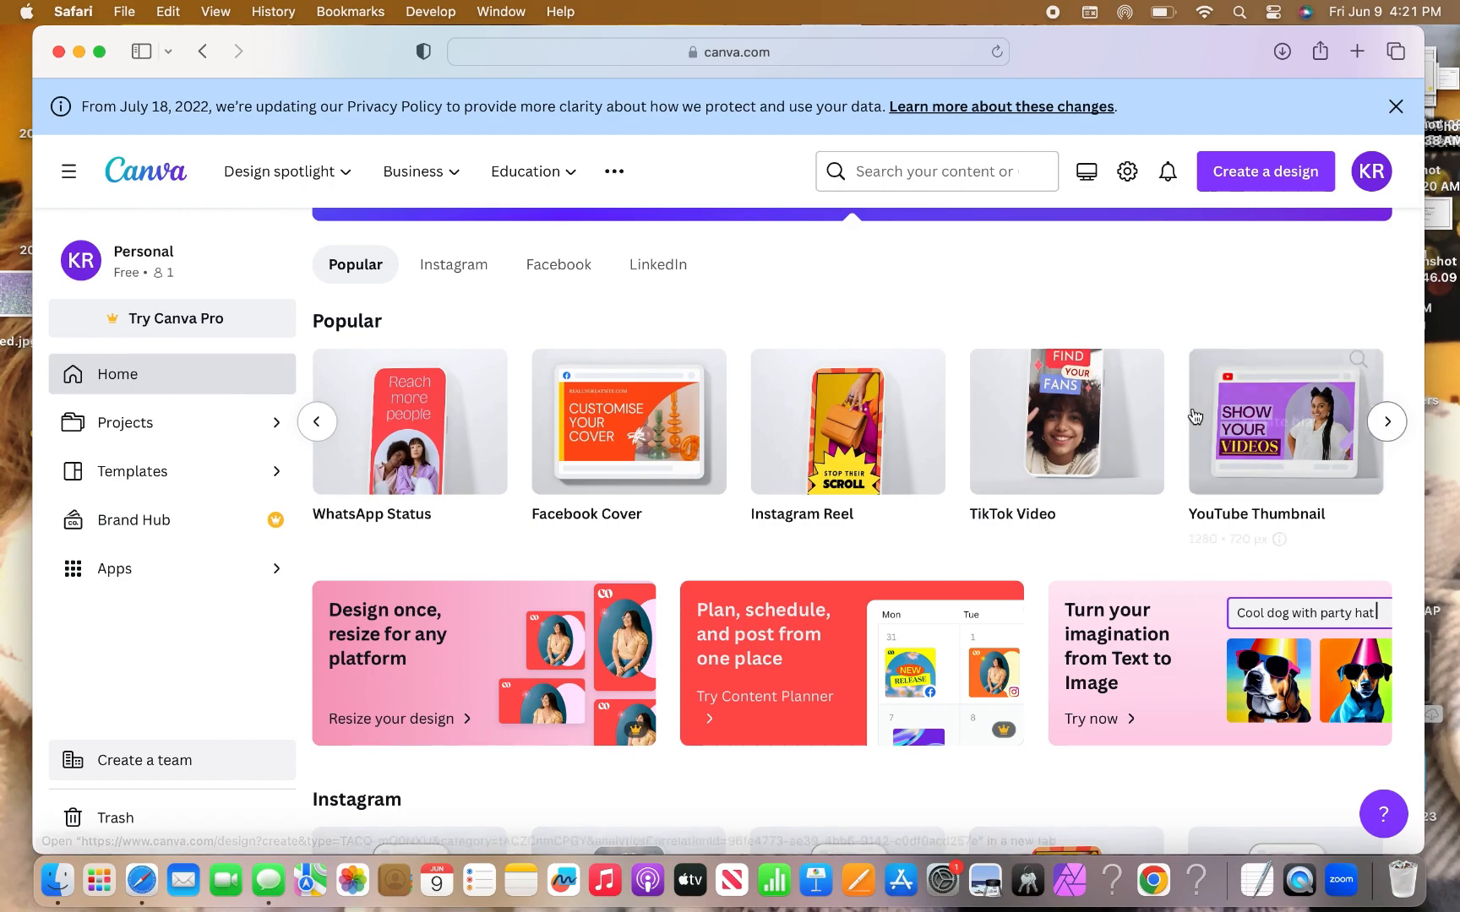
scroll(863, 452, "down", 1)
scroll(863, 452, "down", 10)
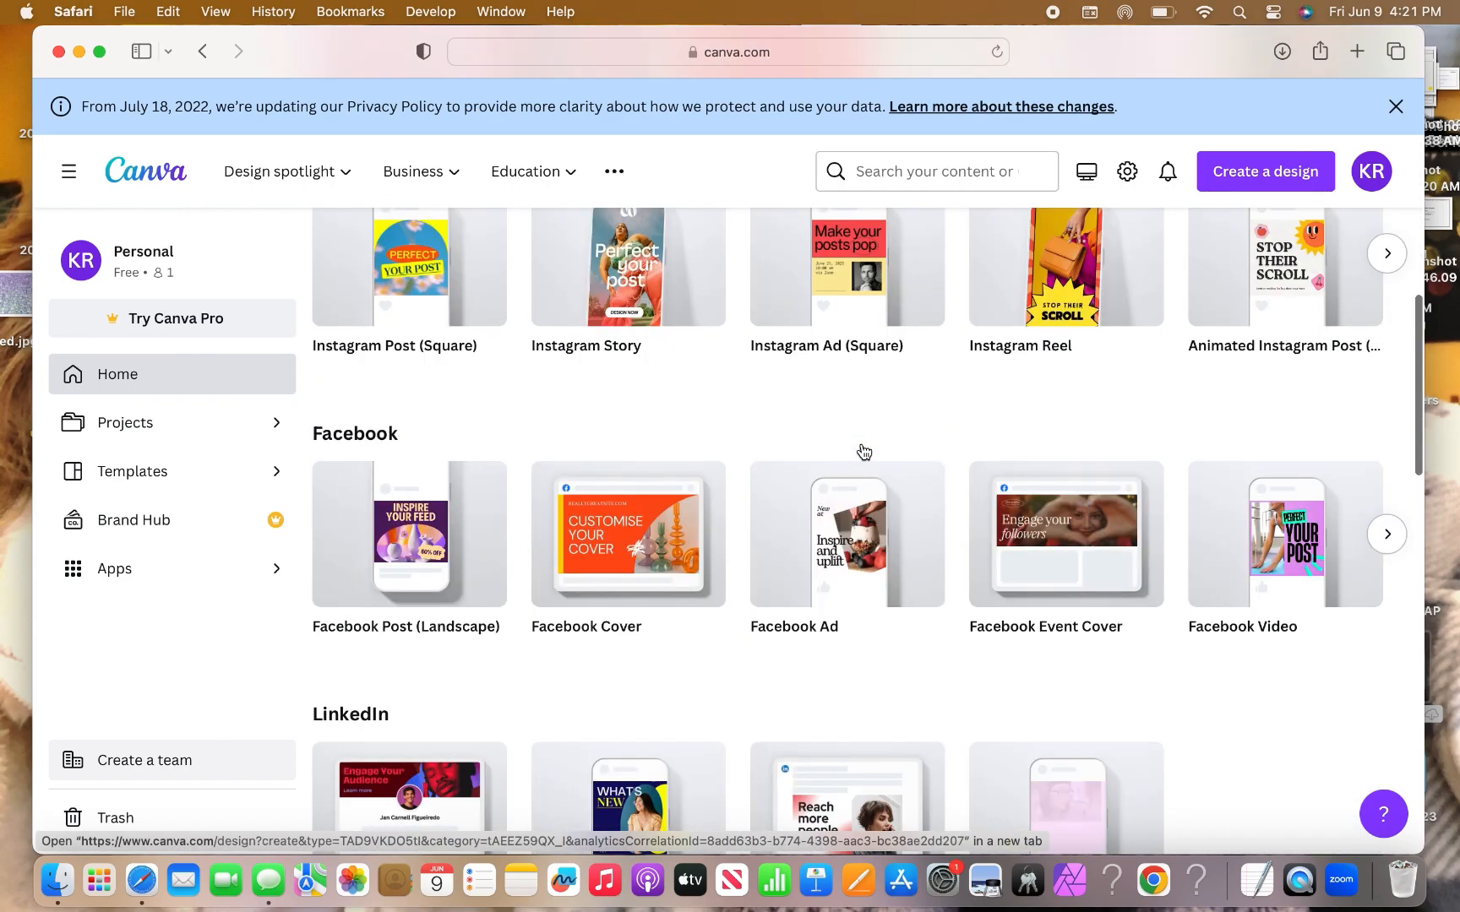
scroll(374, 684, "down", 10)
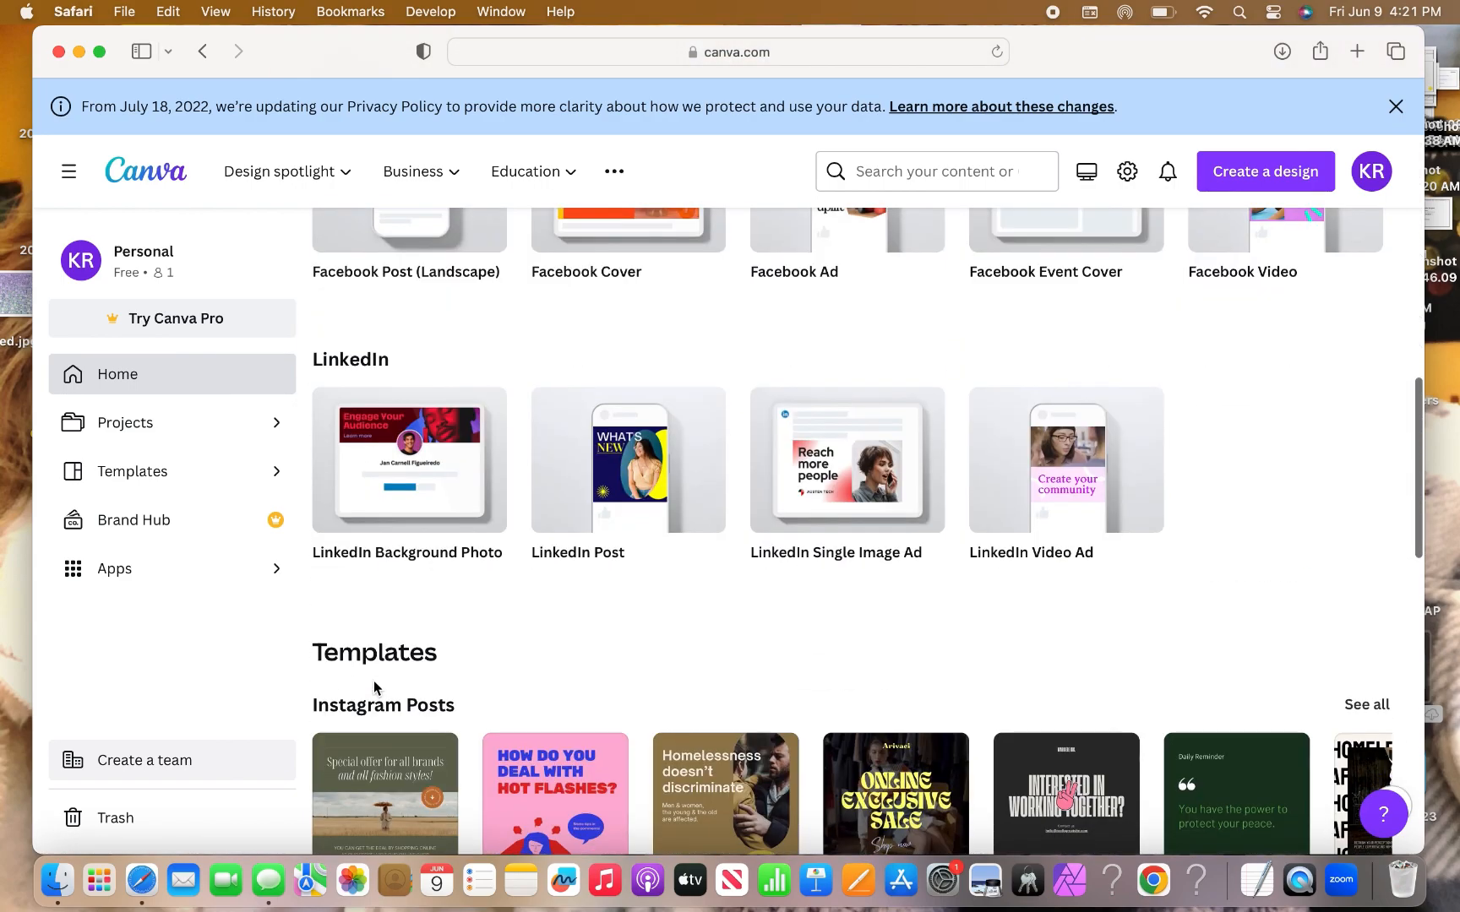
scroll(374, 684, "down", 2)
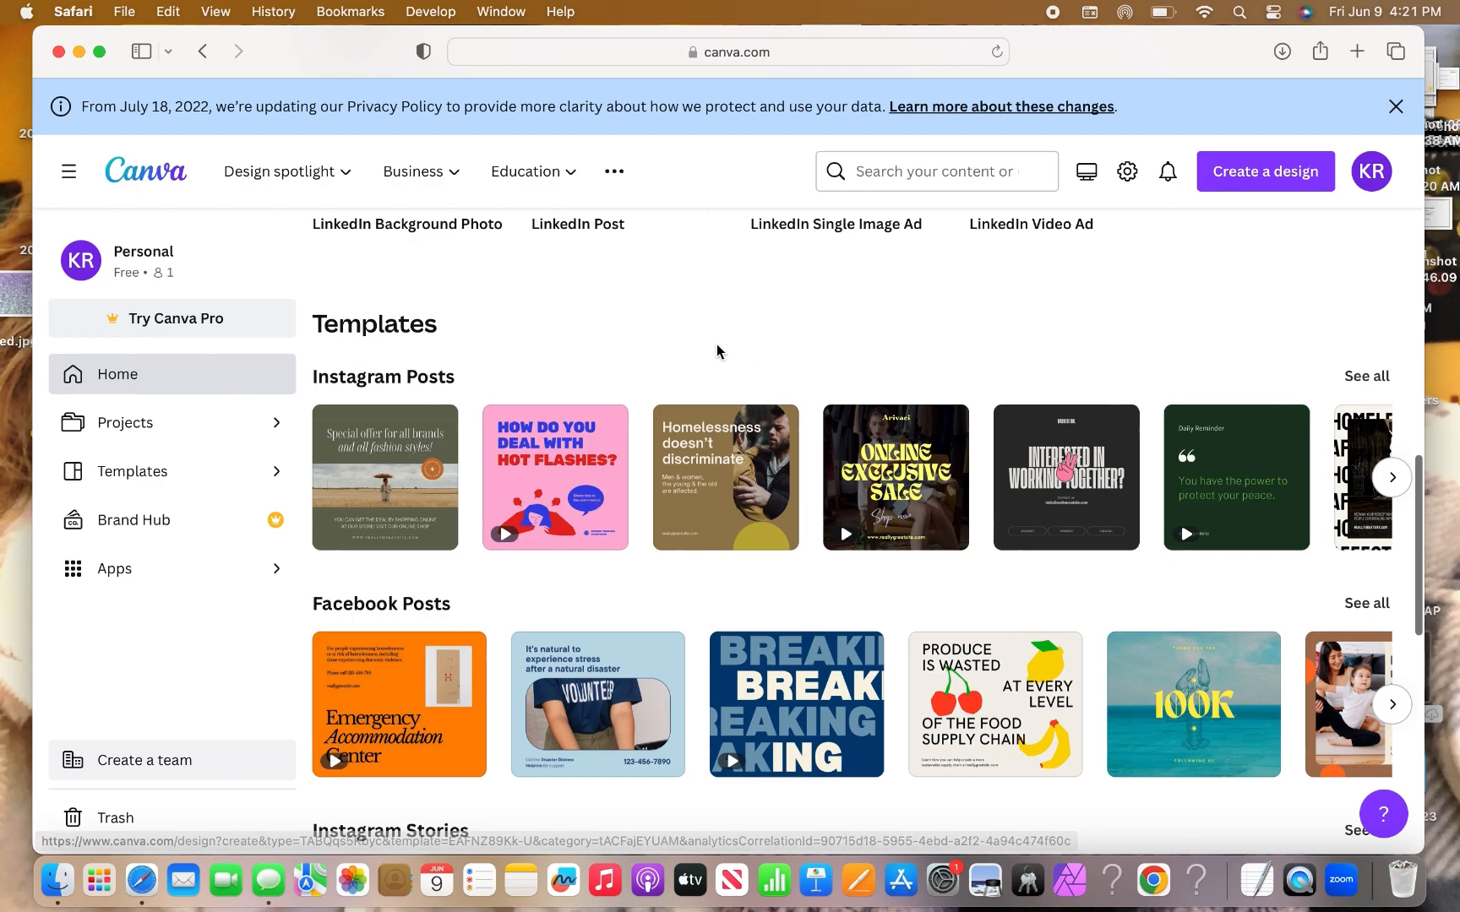
scroll(479, 622, "up", 18)
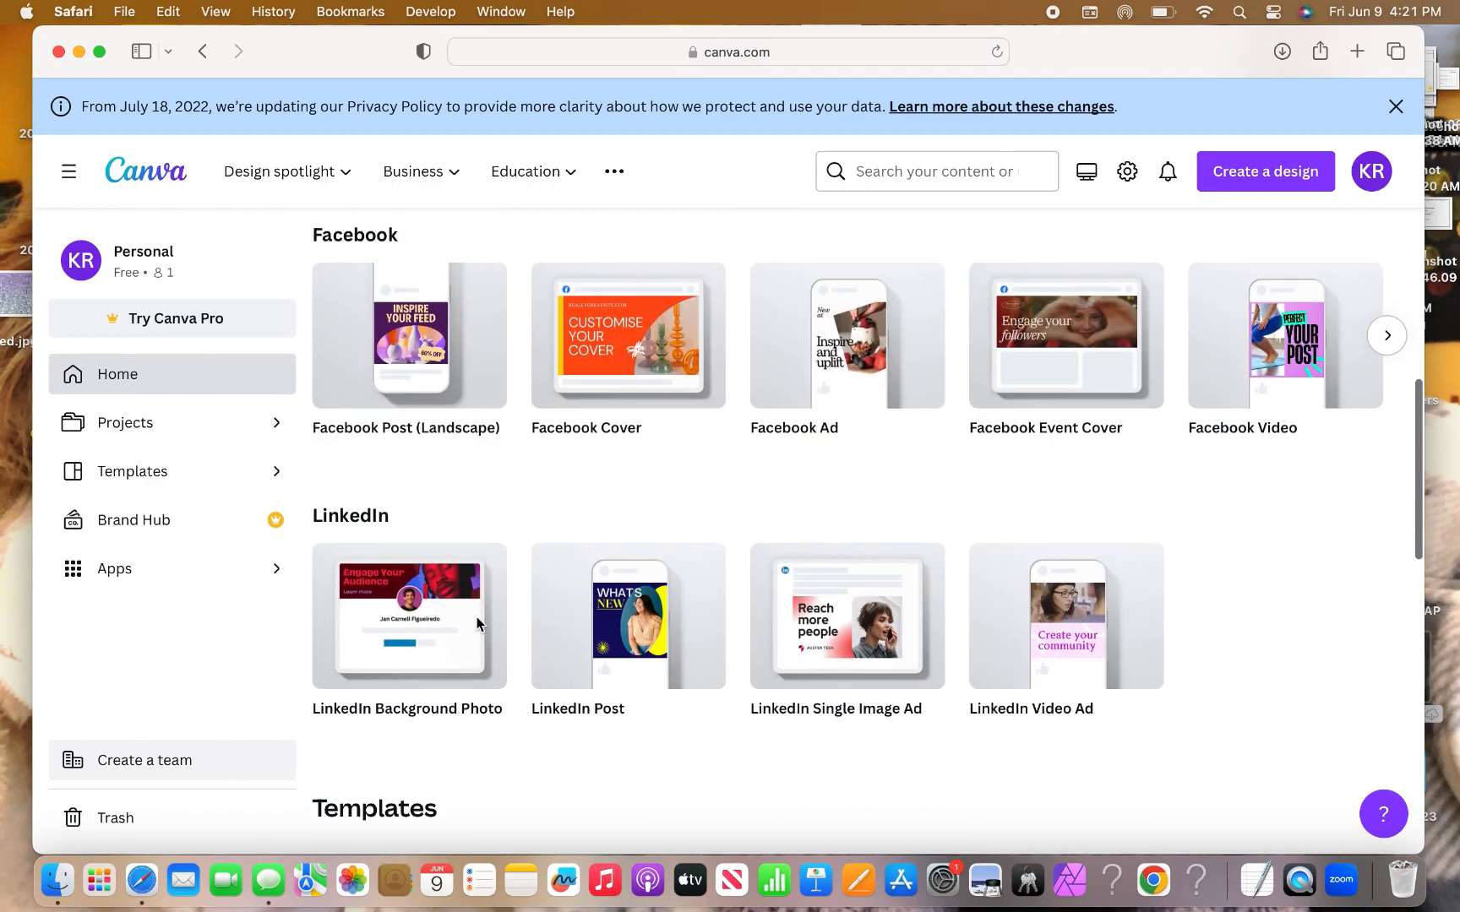
scroll(476, 624, "up", 8)
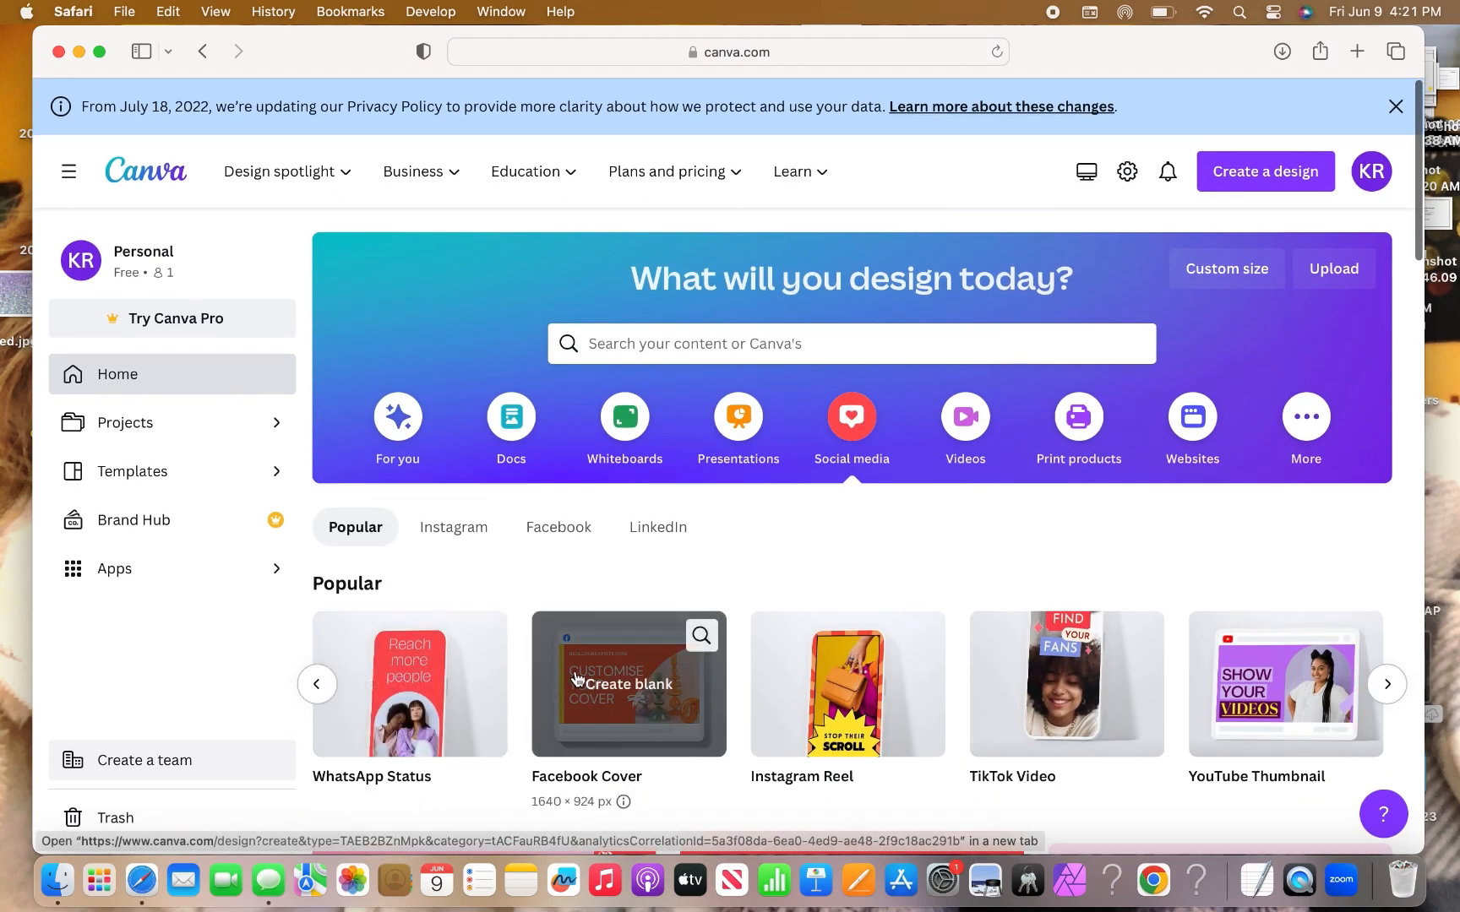
Browse Print products and more categories, then search Canva for 'logo'.
left_click(1086, 418)
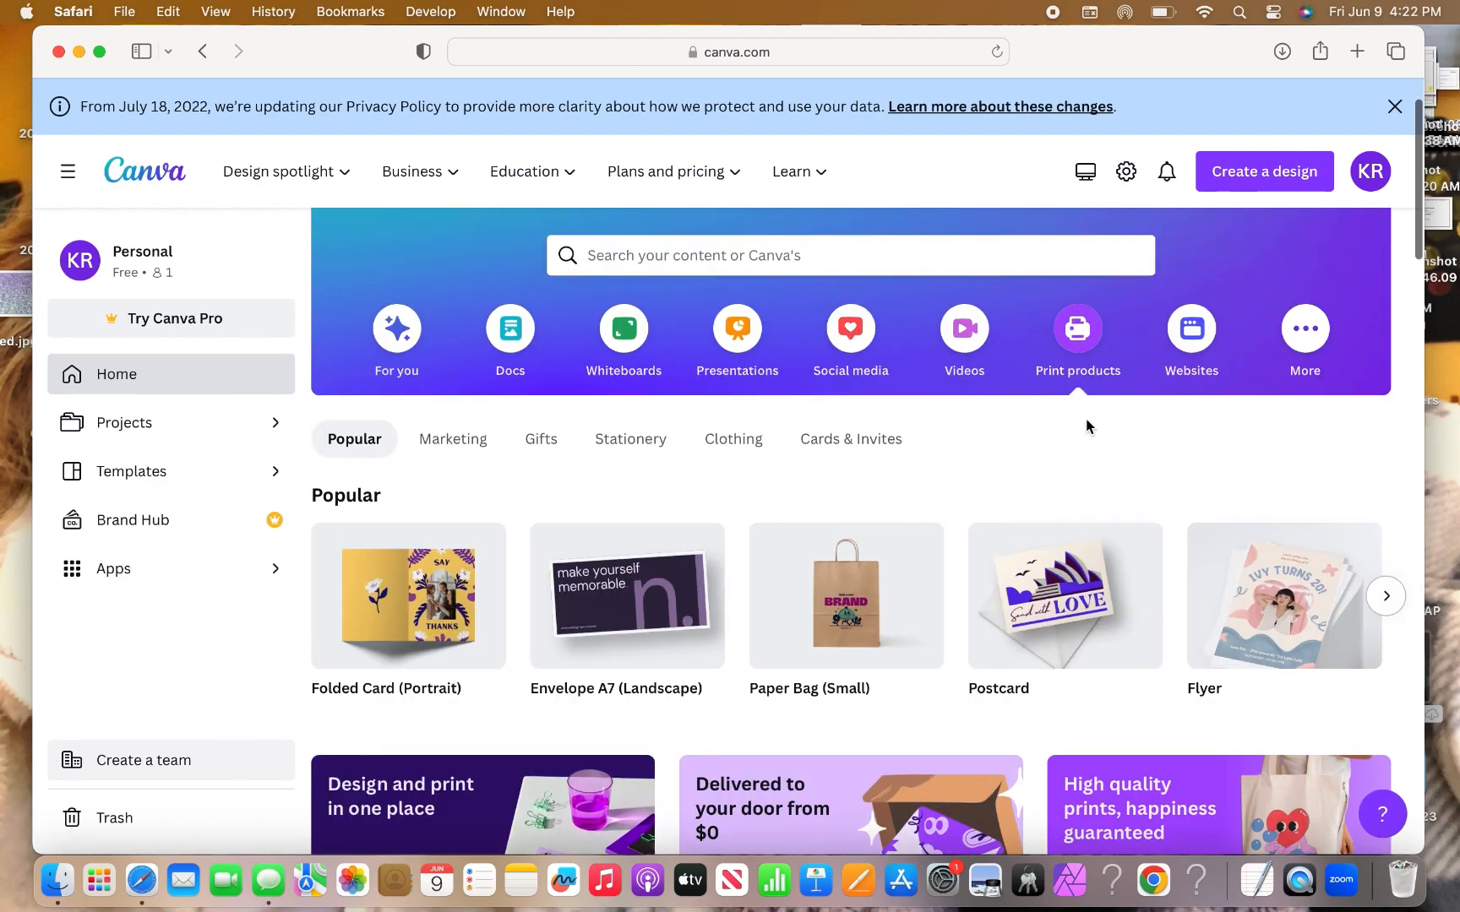
left_click(1308, 348)
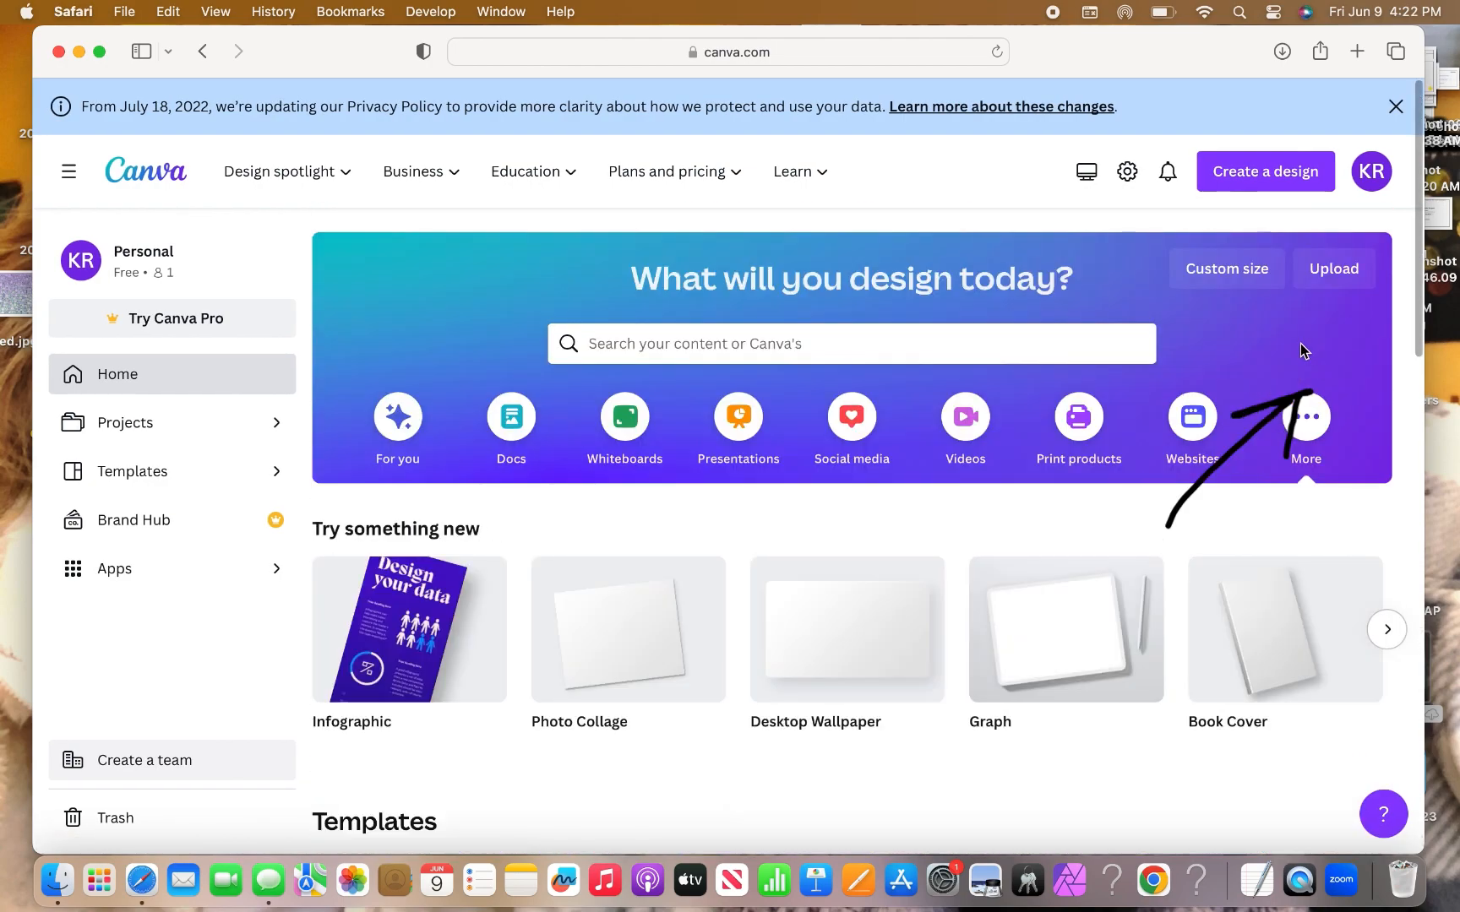
scroll(829, 397, "down", 2)
scroll(811, 355, "up", 2)
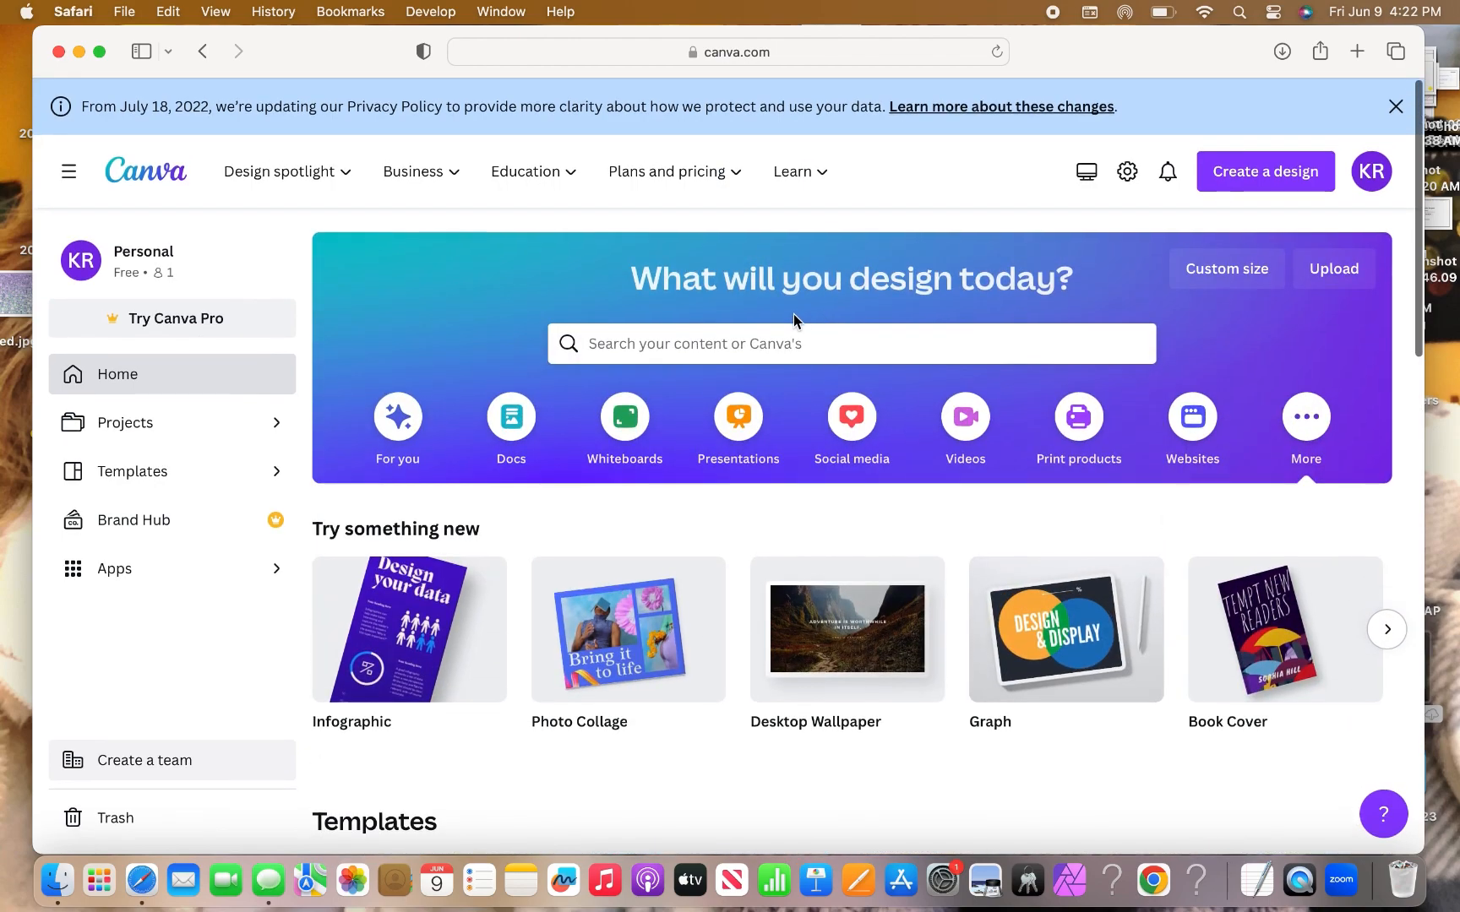
left_click(783, 346)
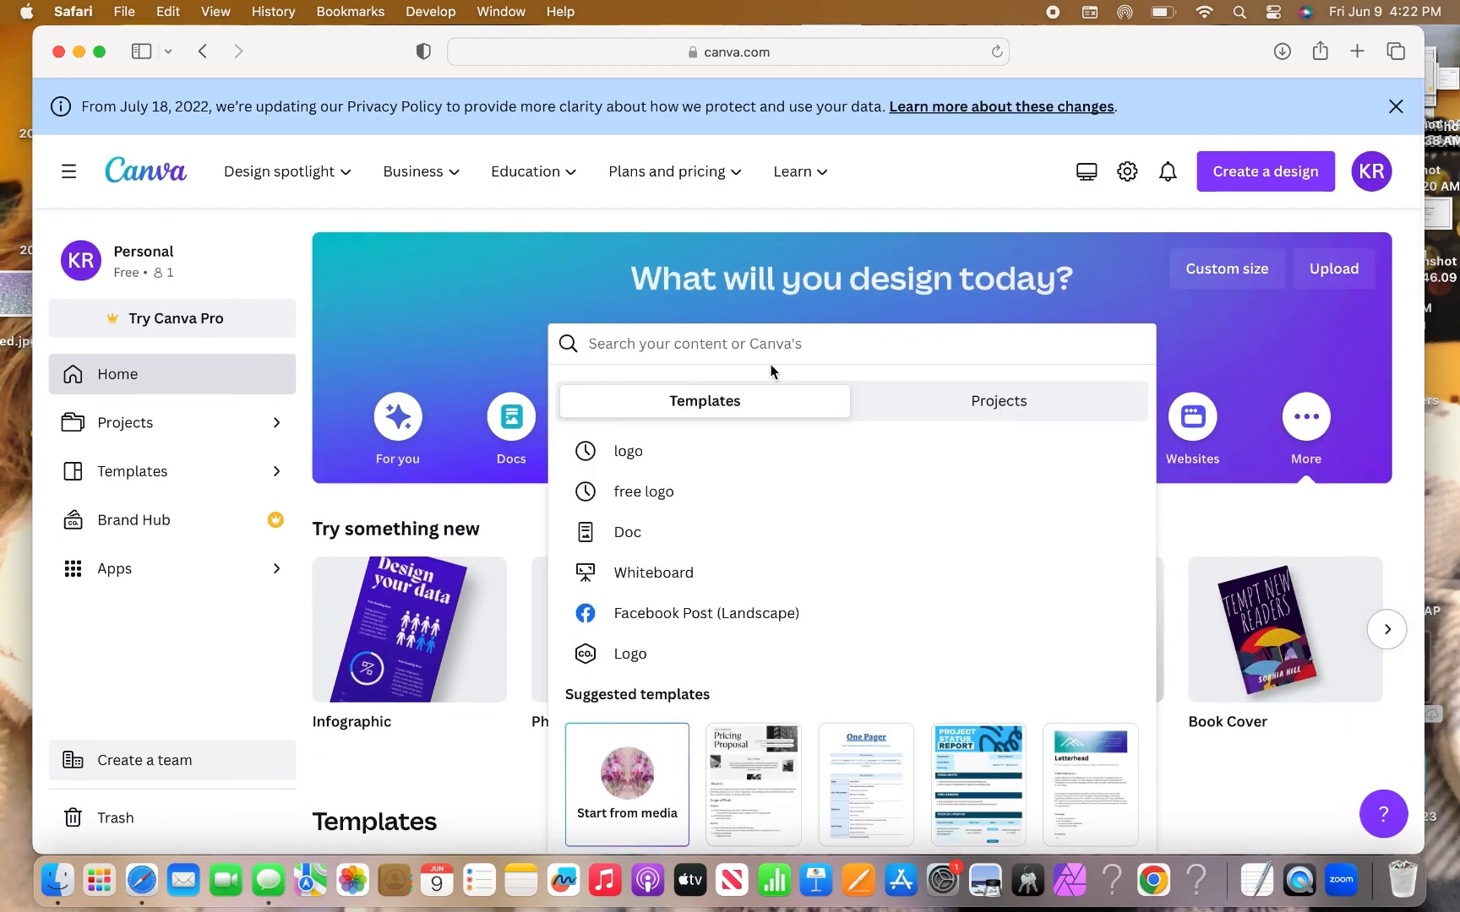
type("logo")
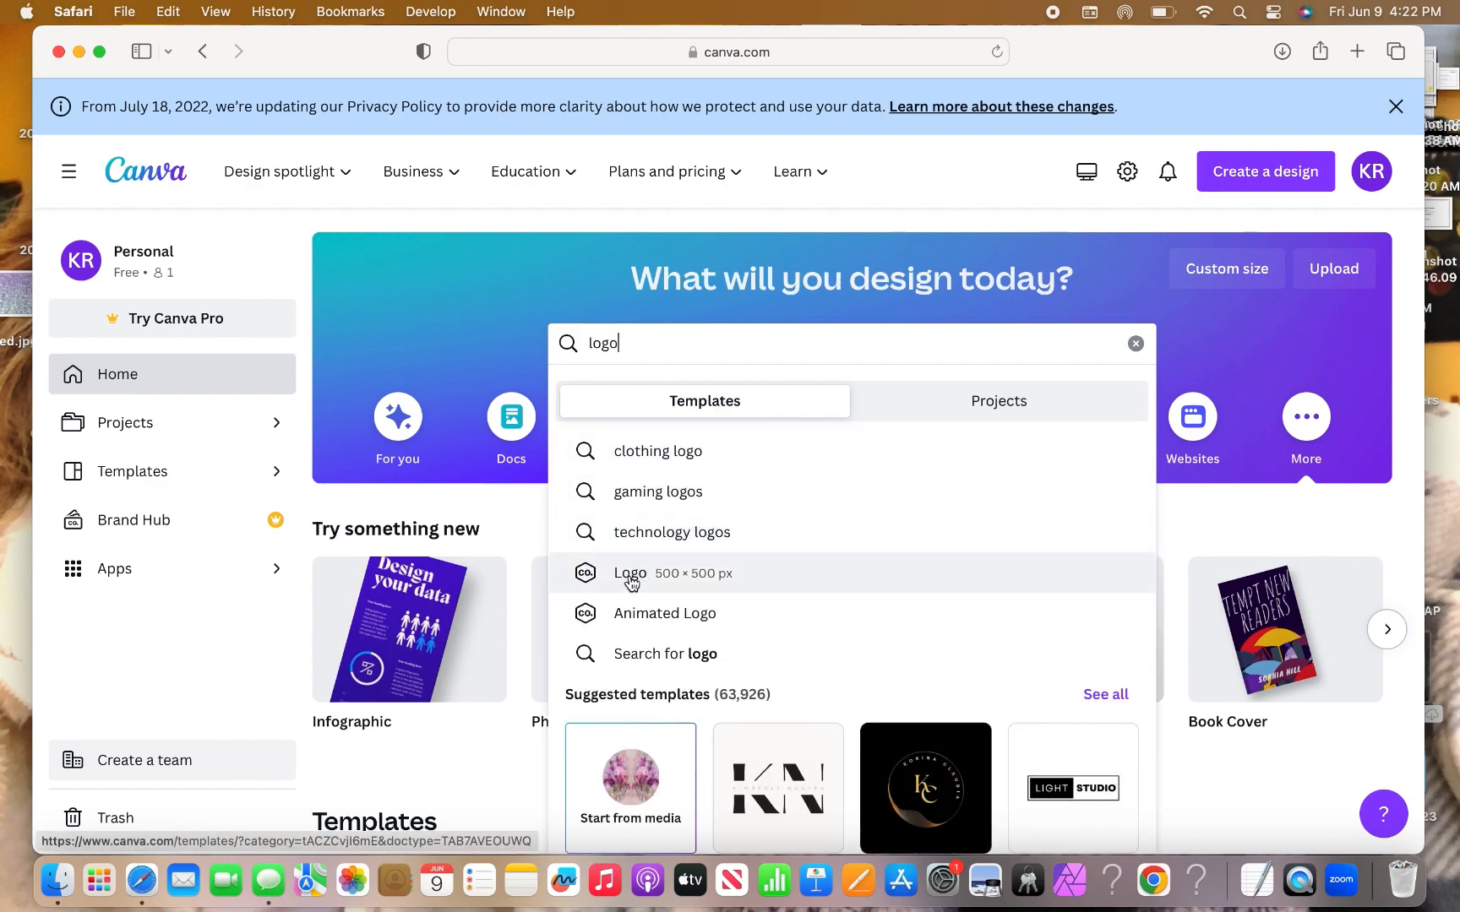
Pick the 'Logo 500 × 500 px' suggestion to open the Logo Templates gallery.
left_click(630, 573)
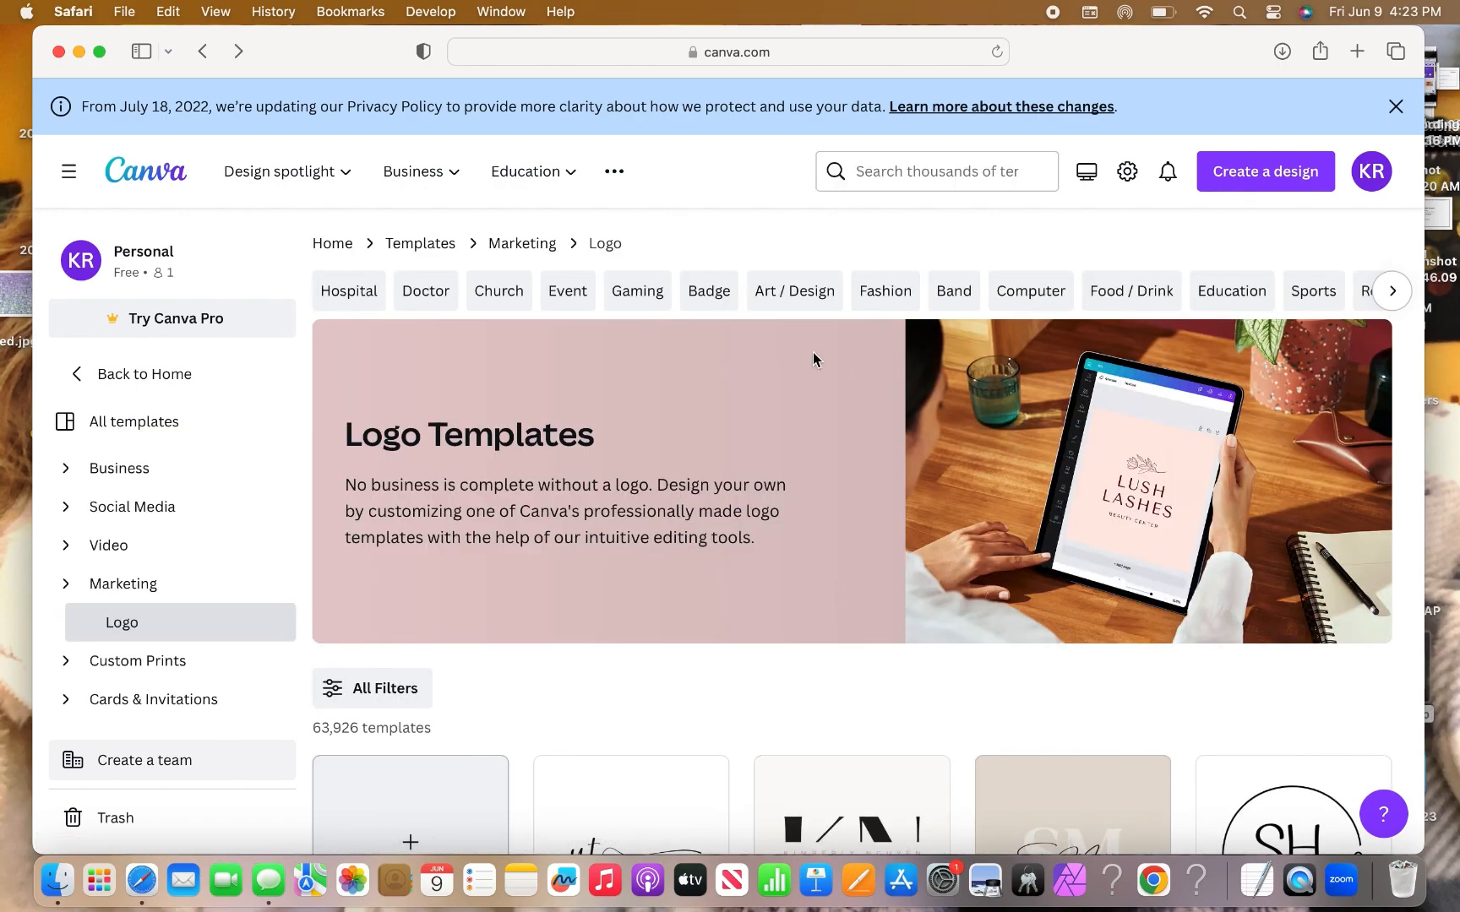
Scroll through the logo templates and preview the Beige Marketing Typography Logo.
scroll(783, 543, "down", 5)
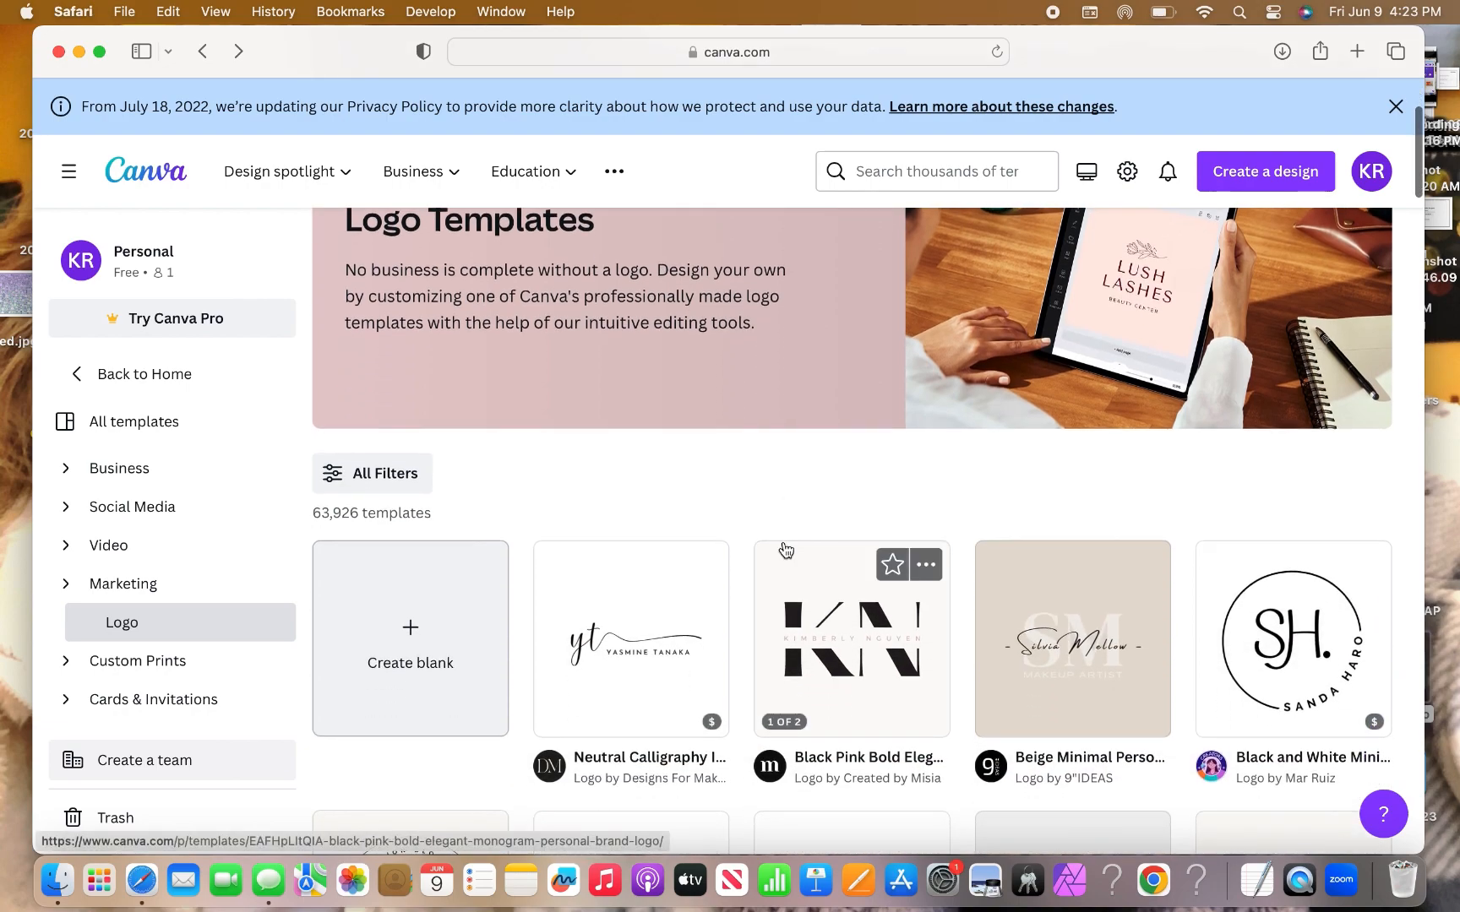
scroll(785, 547, "down", 5)
scroll(784, 548, "down", 5)
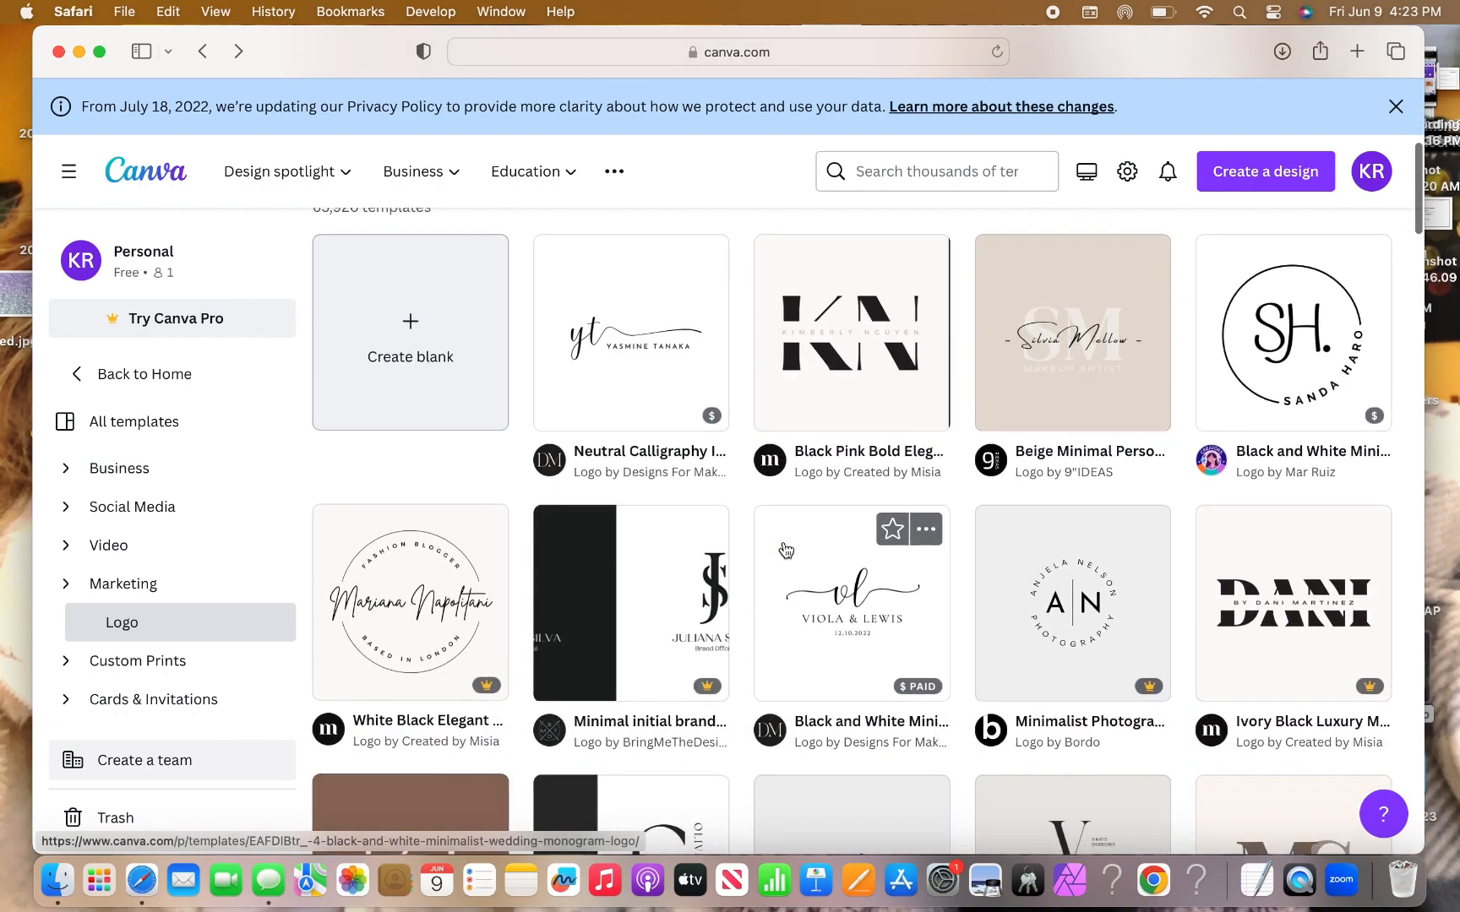
scroll(785, 549, "up", 3)
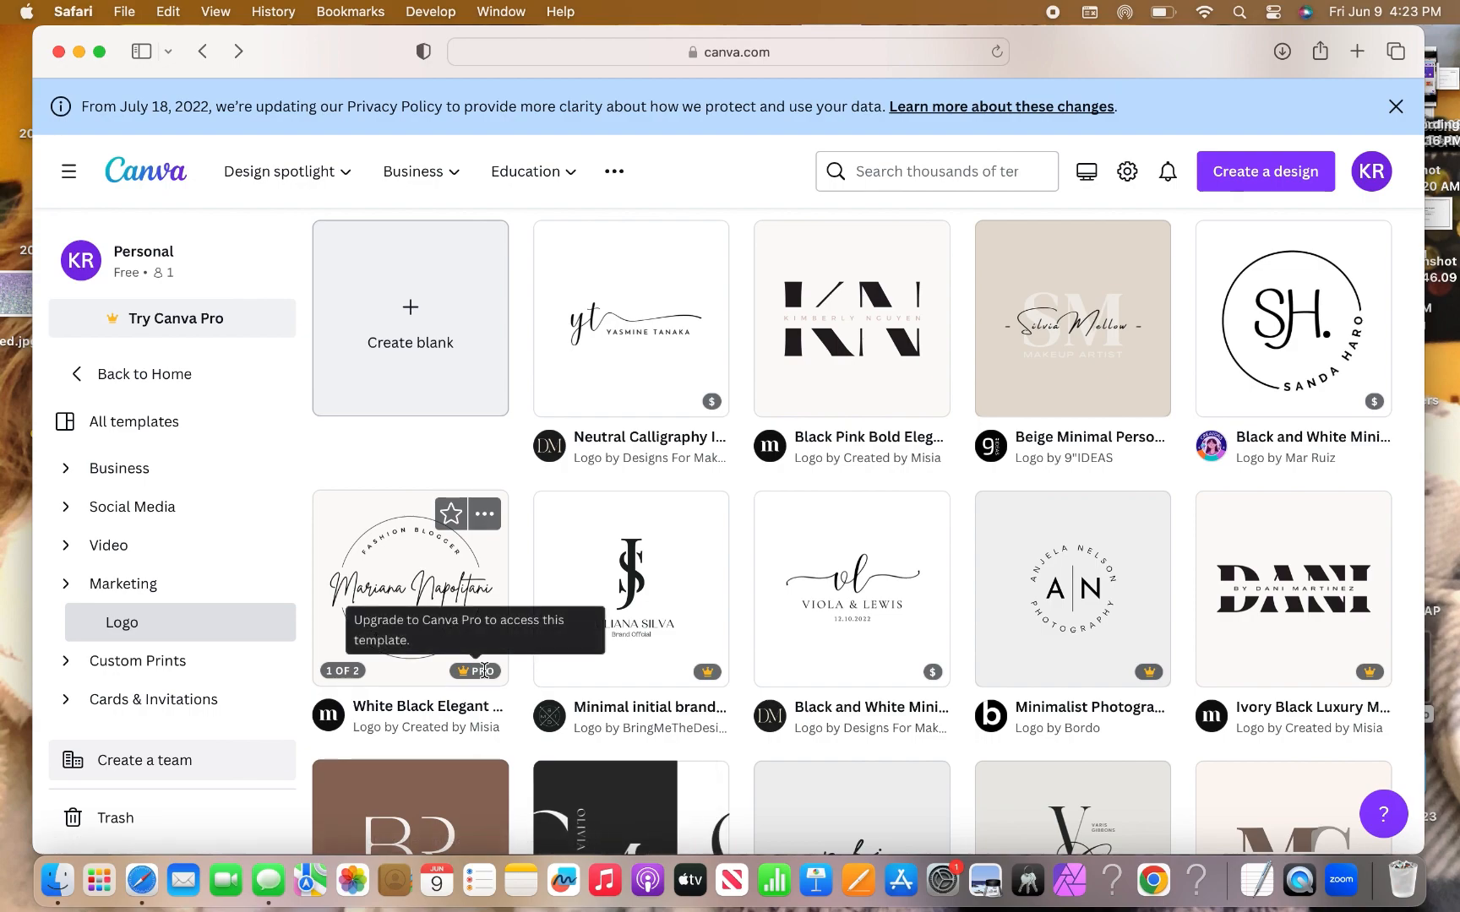
scroll(803, 647, "down", 3)
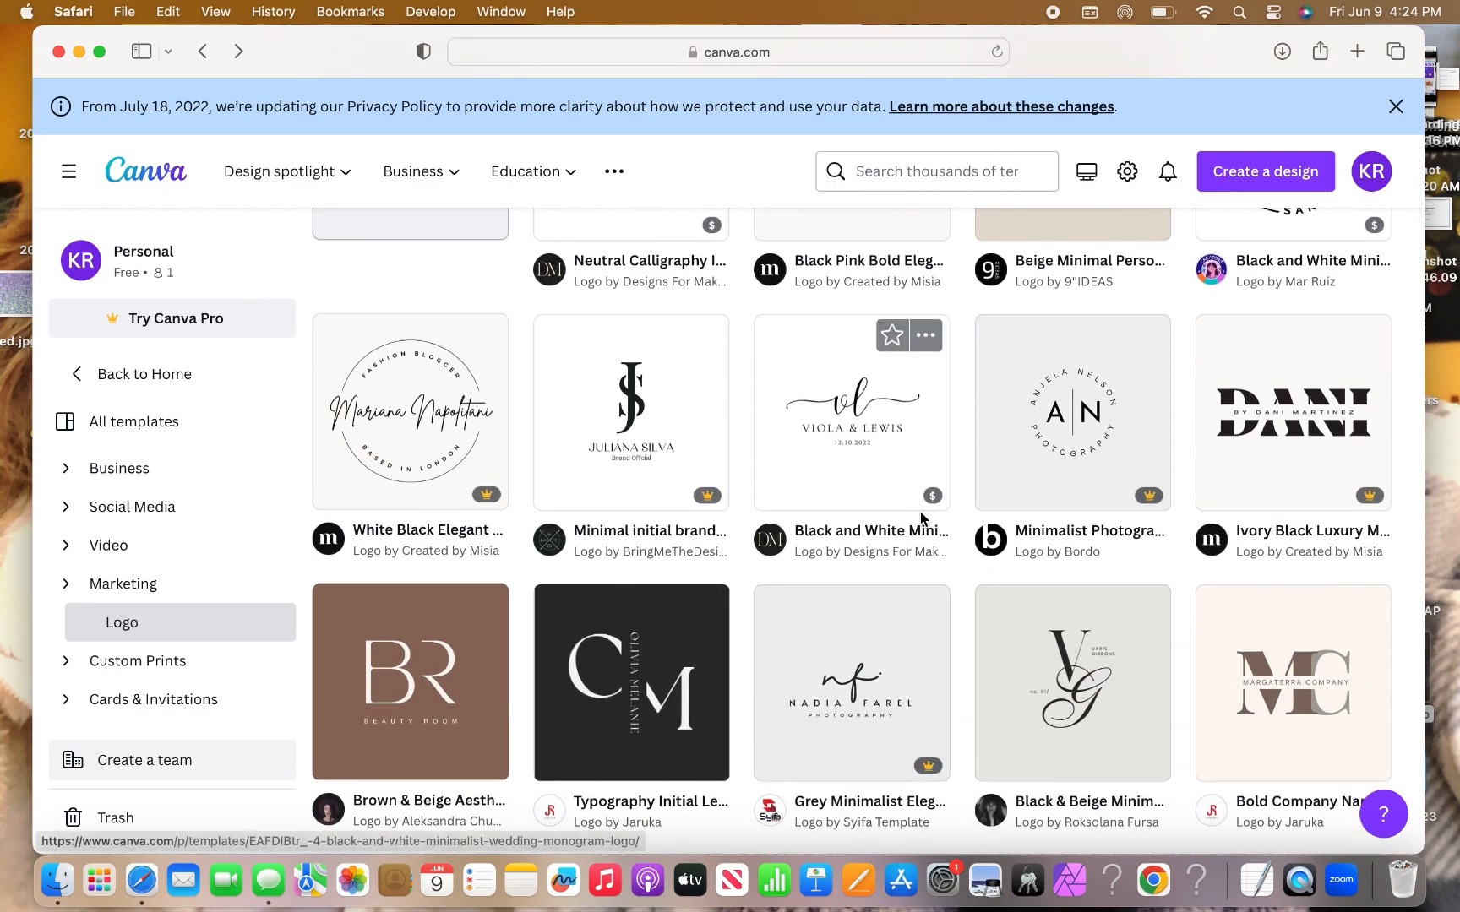
scroll(1126, 500, "down", 3)
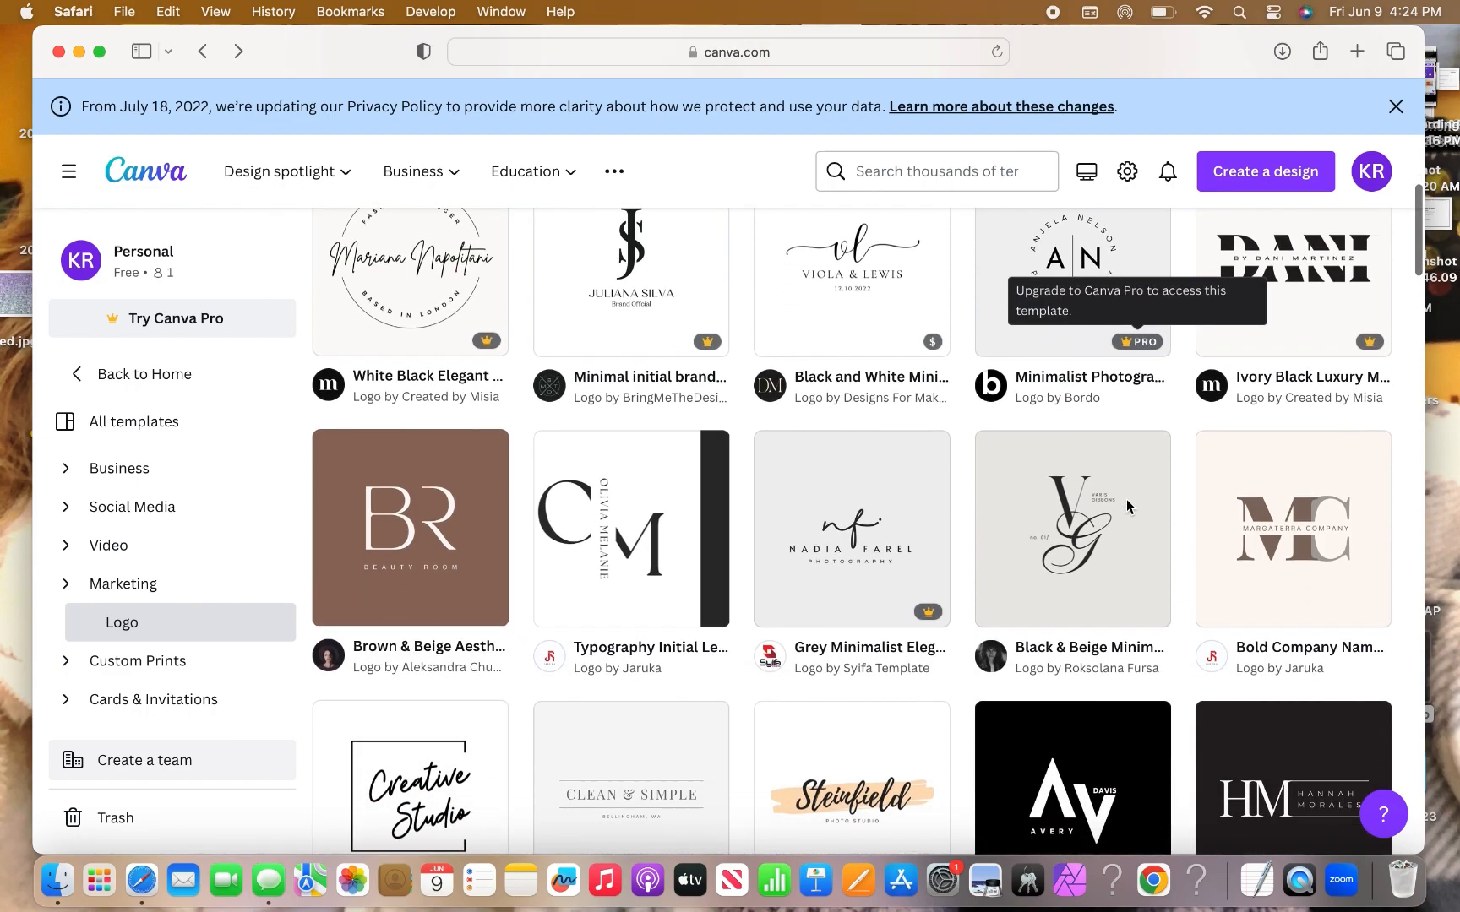
scroll(1125, 500, "down", 4)
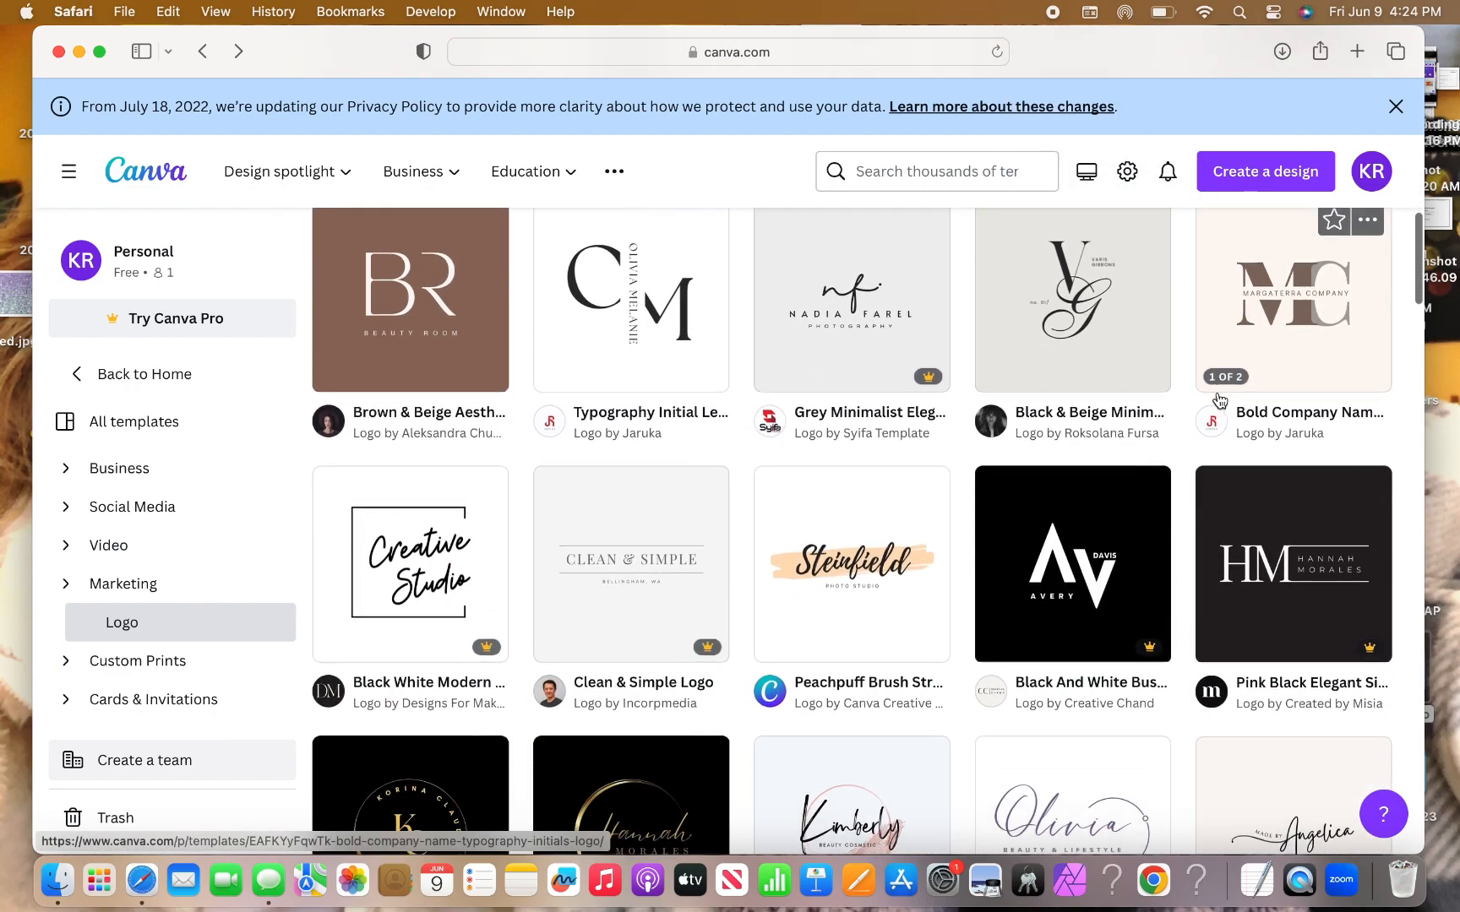
scroll(1219, 399, "down", 10)
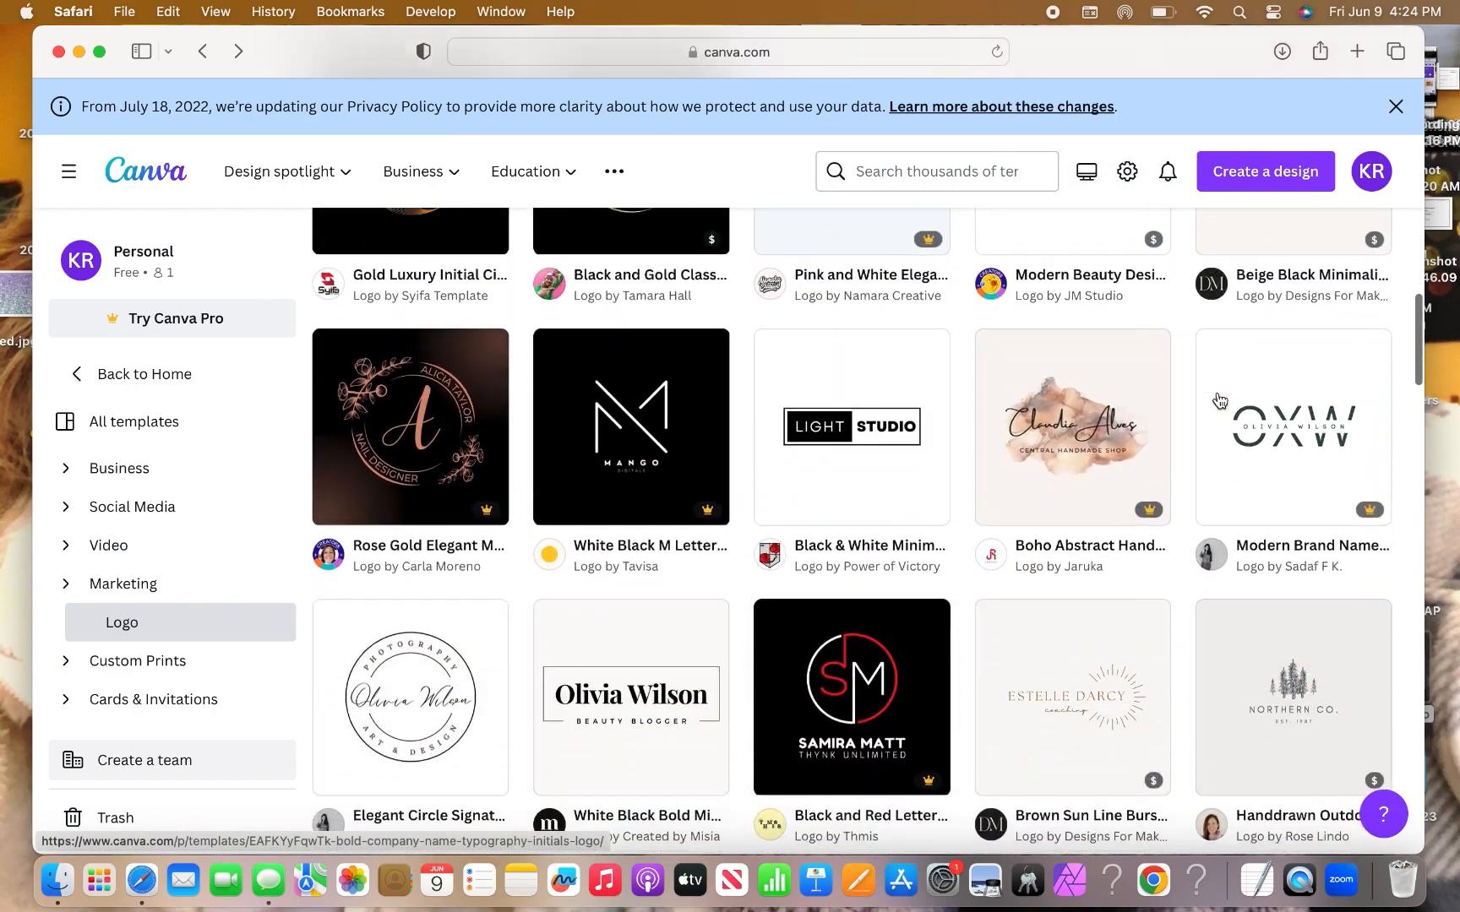
scroll(1219, 399, "down", 5)
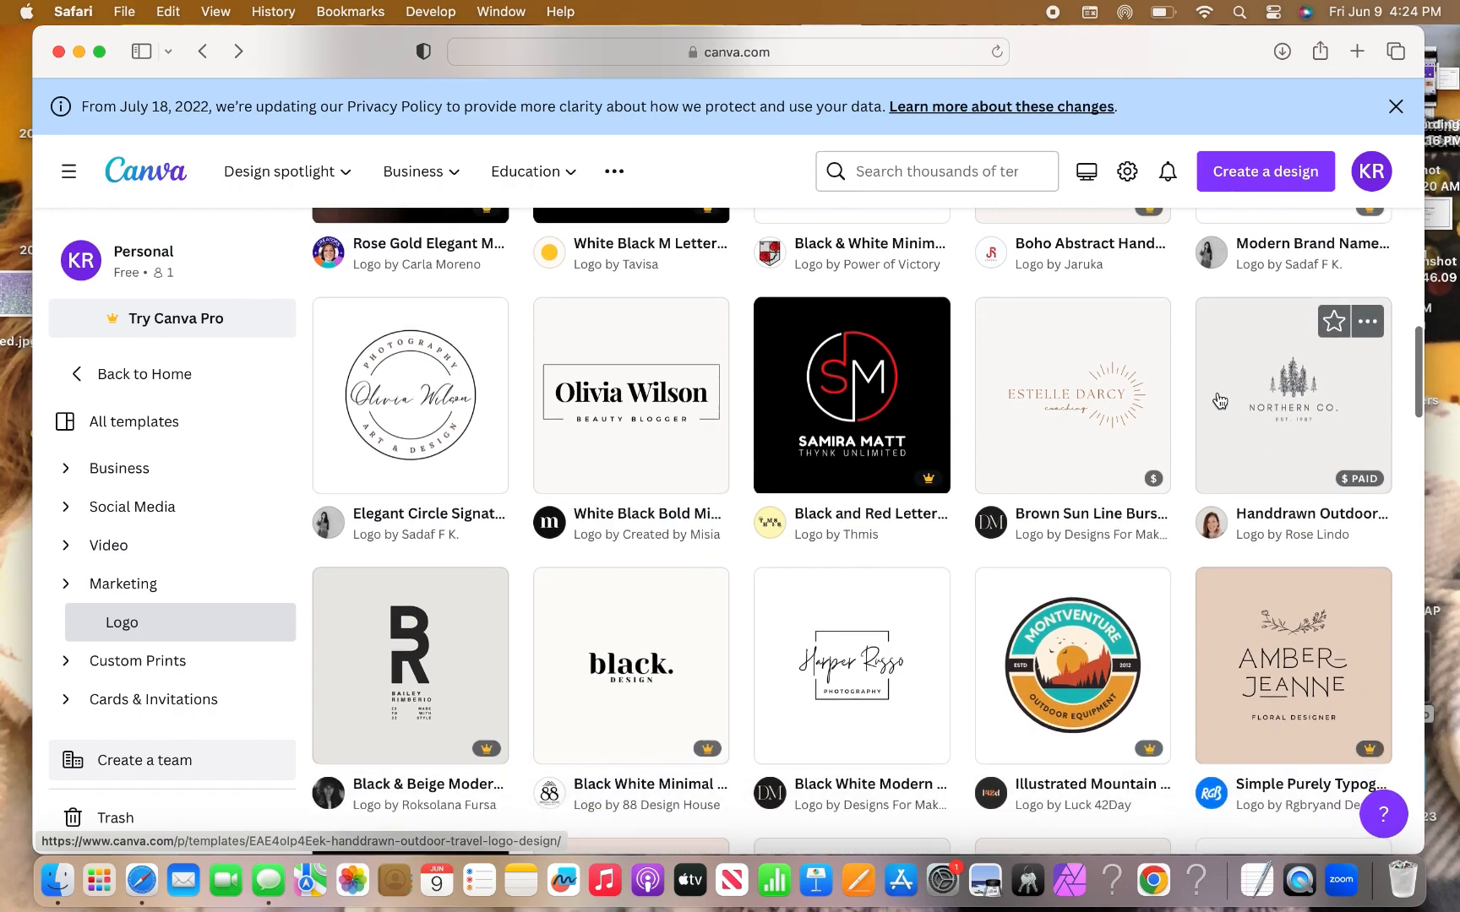
scroll(1219, 399, "down", 13)
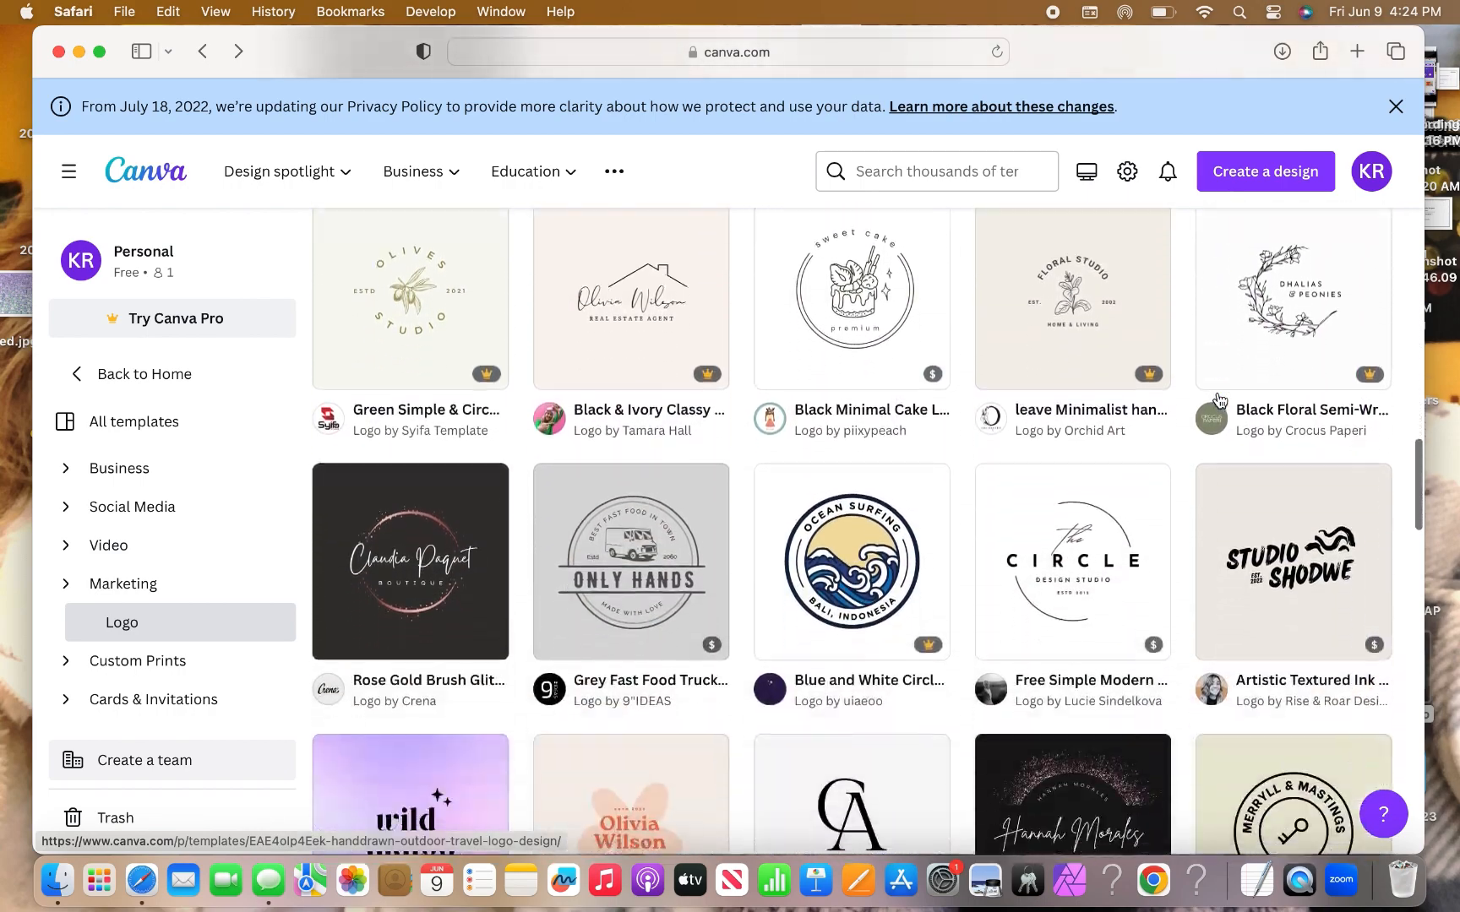
scroll(1219, 399, "down", 10)
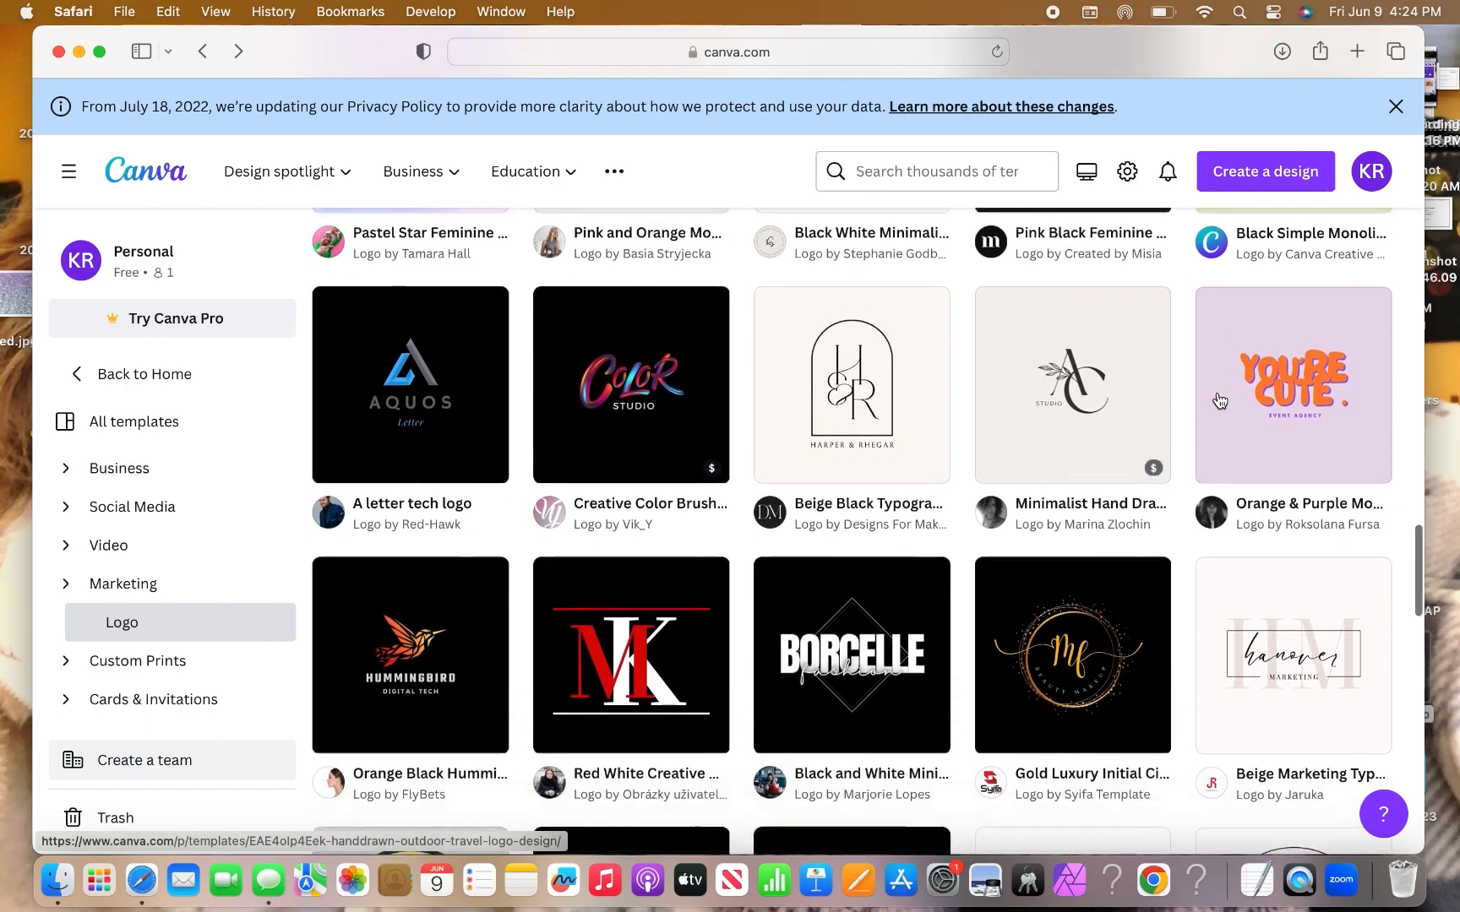
scroll(1219, 400, "down", 3)
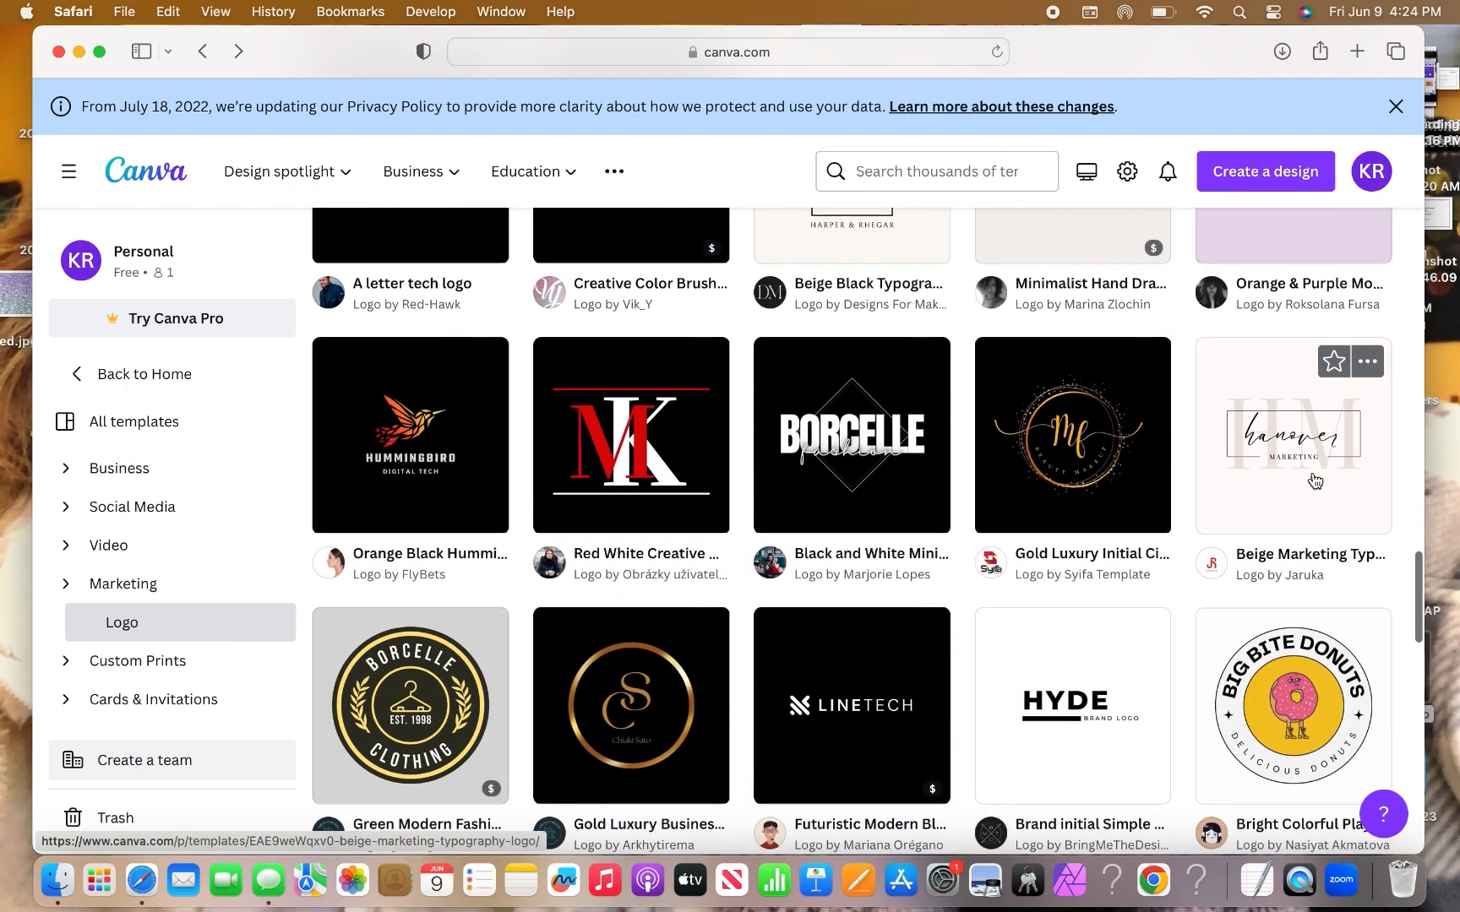
left_click(1311, 469)
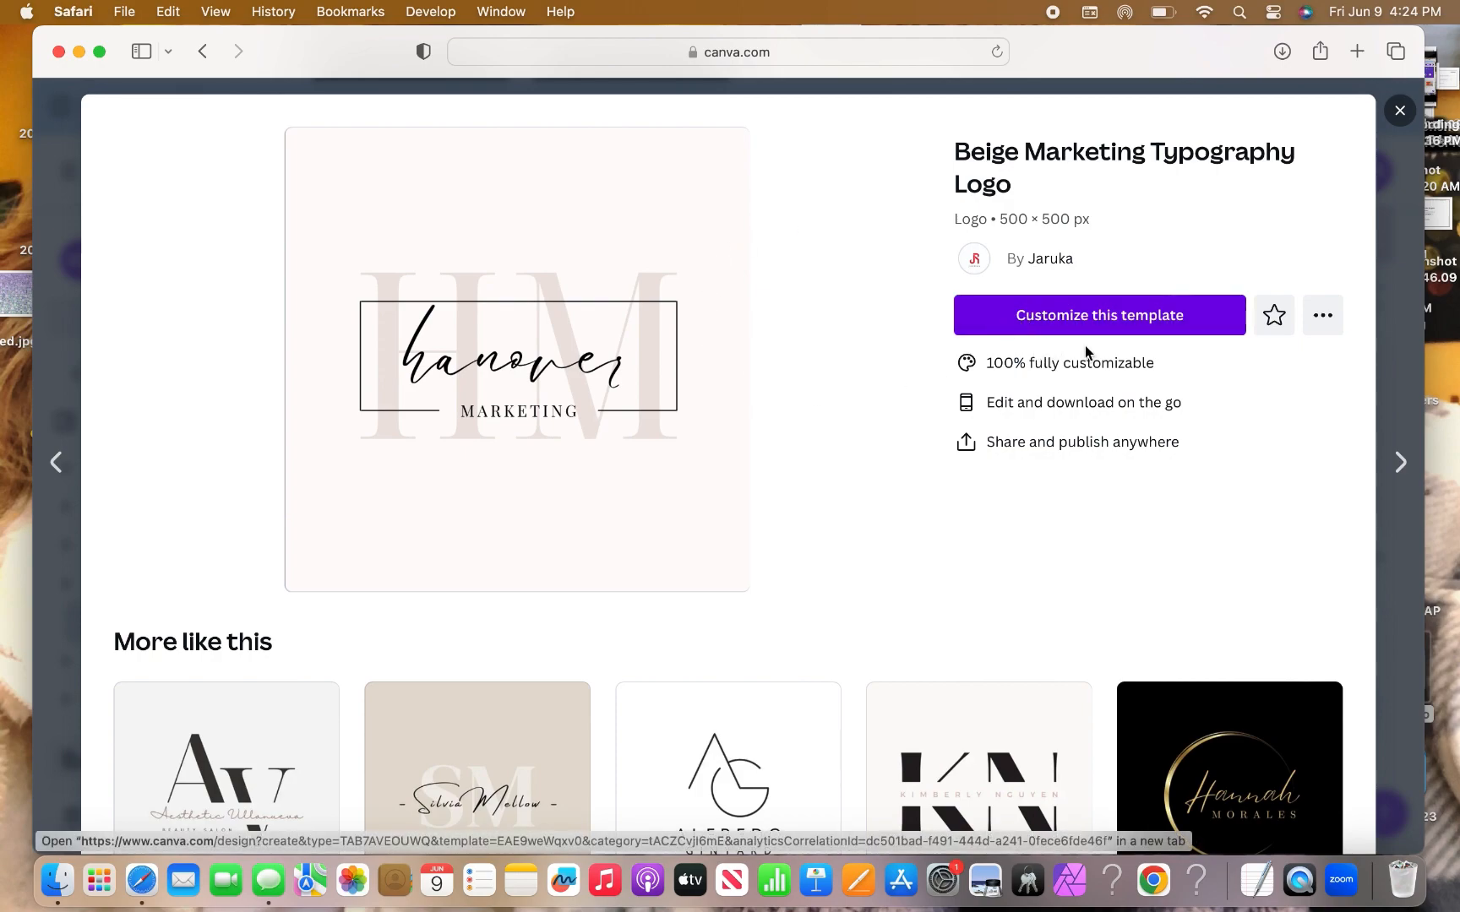
Customize the Beige Marketing Typography Logo template so it opens in the editor.
left_click(1148, 316)
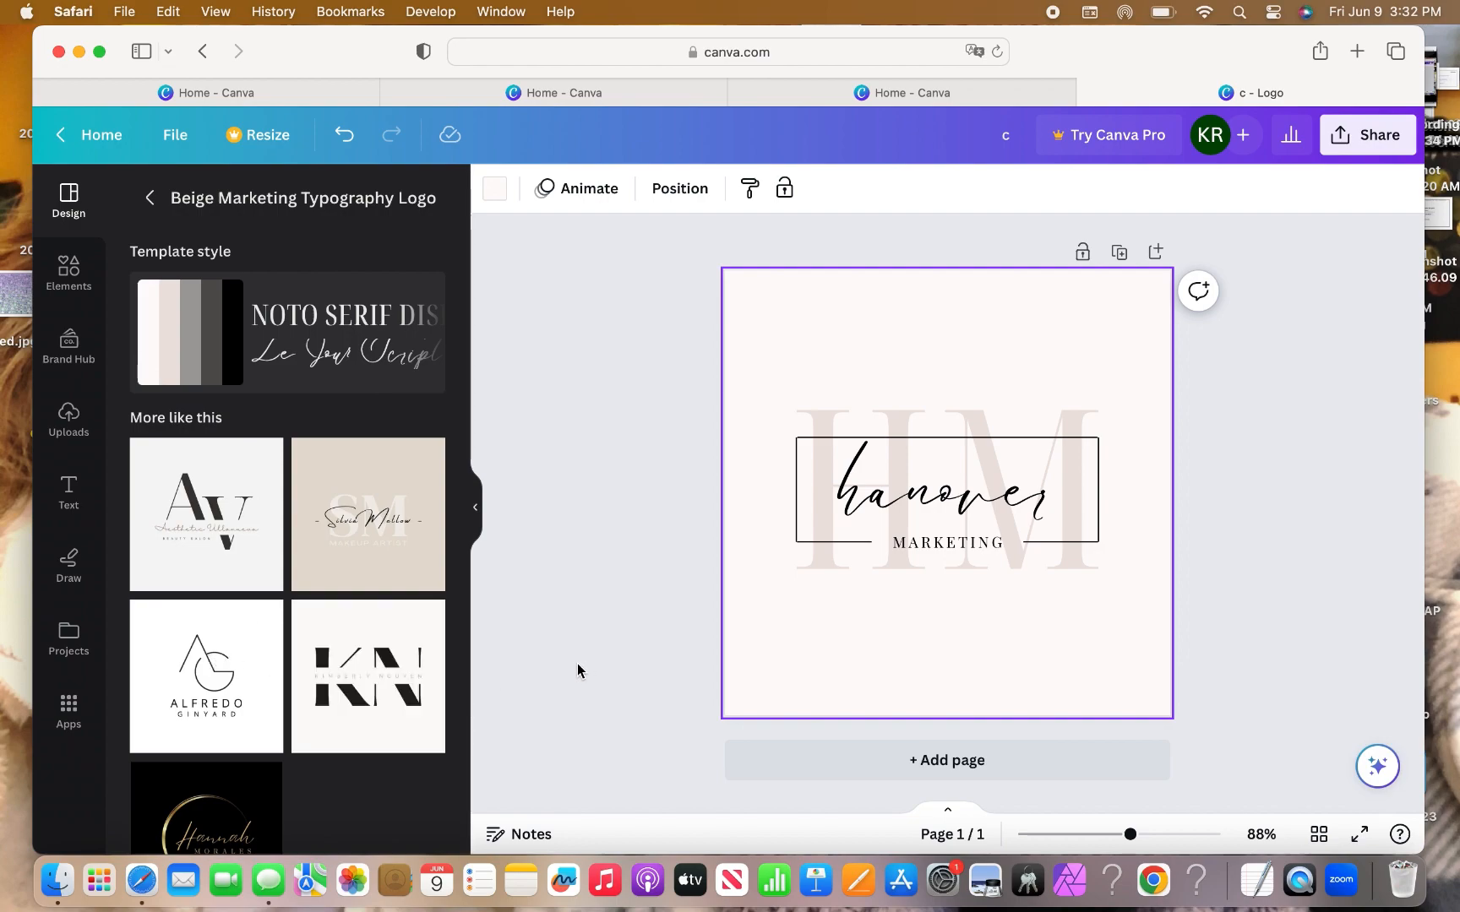
Replace the large beige 'HM' background initials with 'LS'.
left_click(822, 419)
left_click(822, 419)
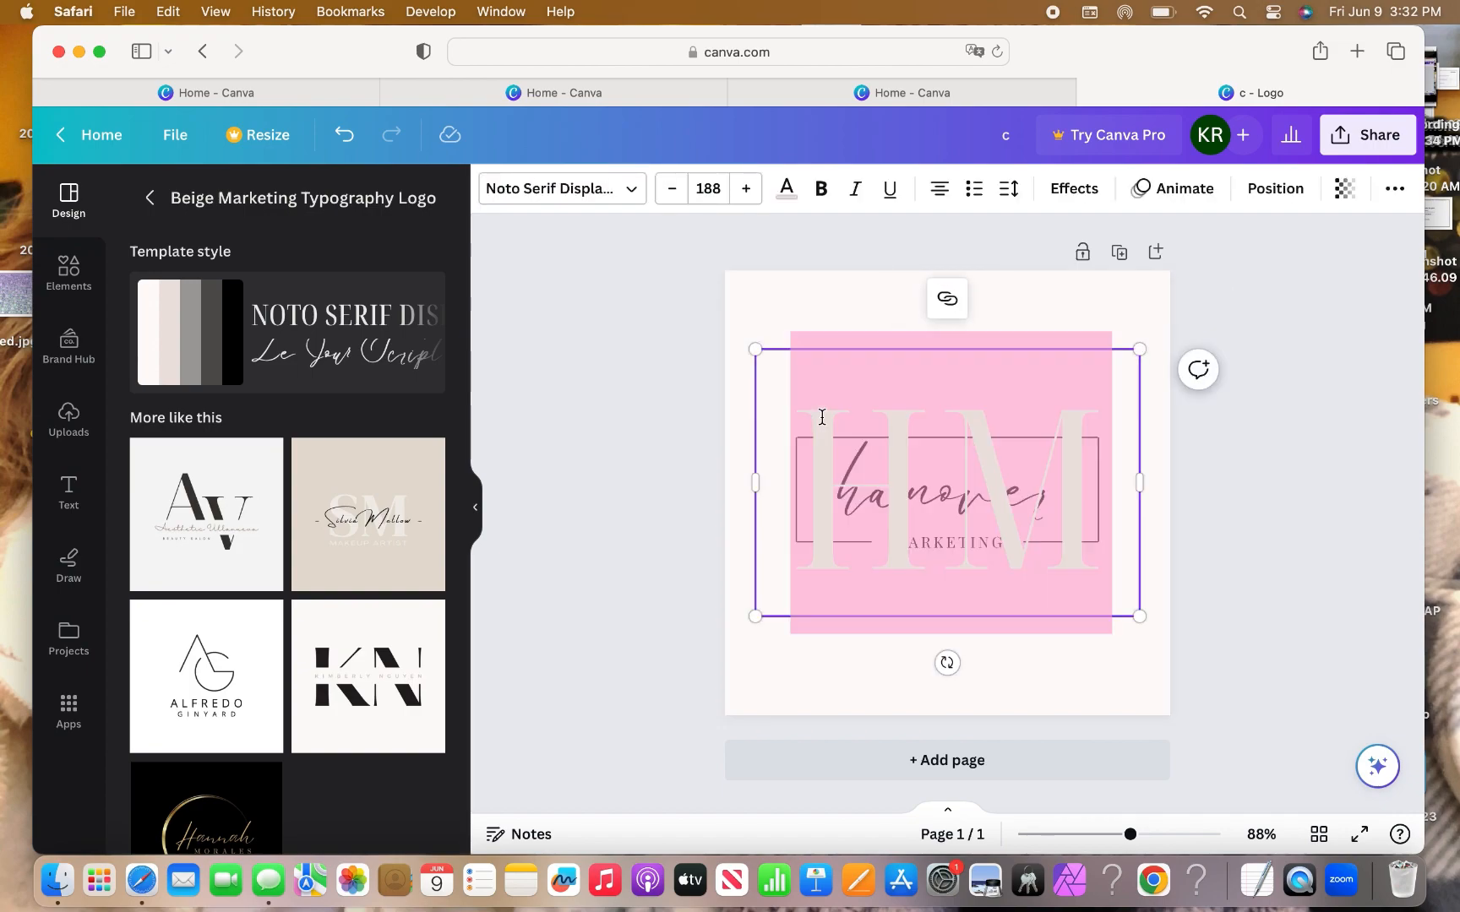
type("L")
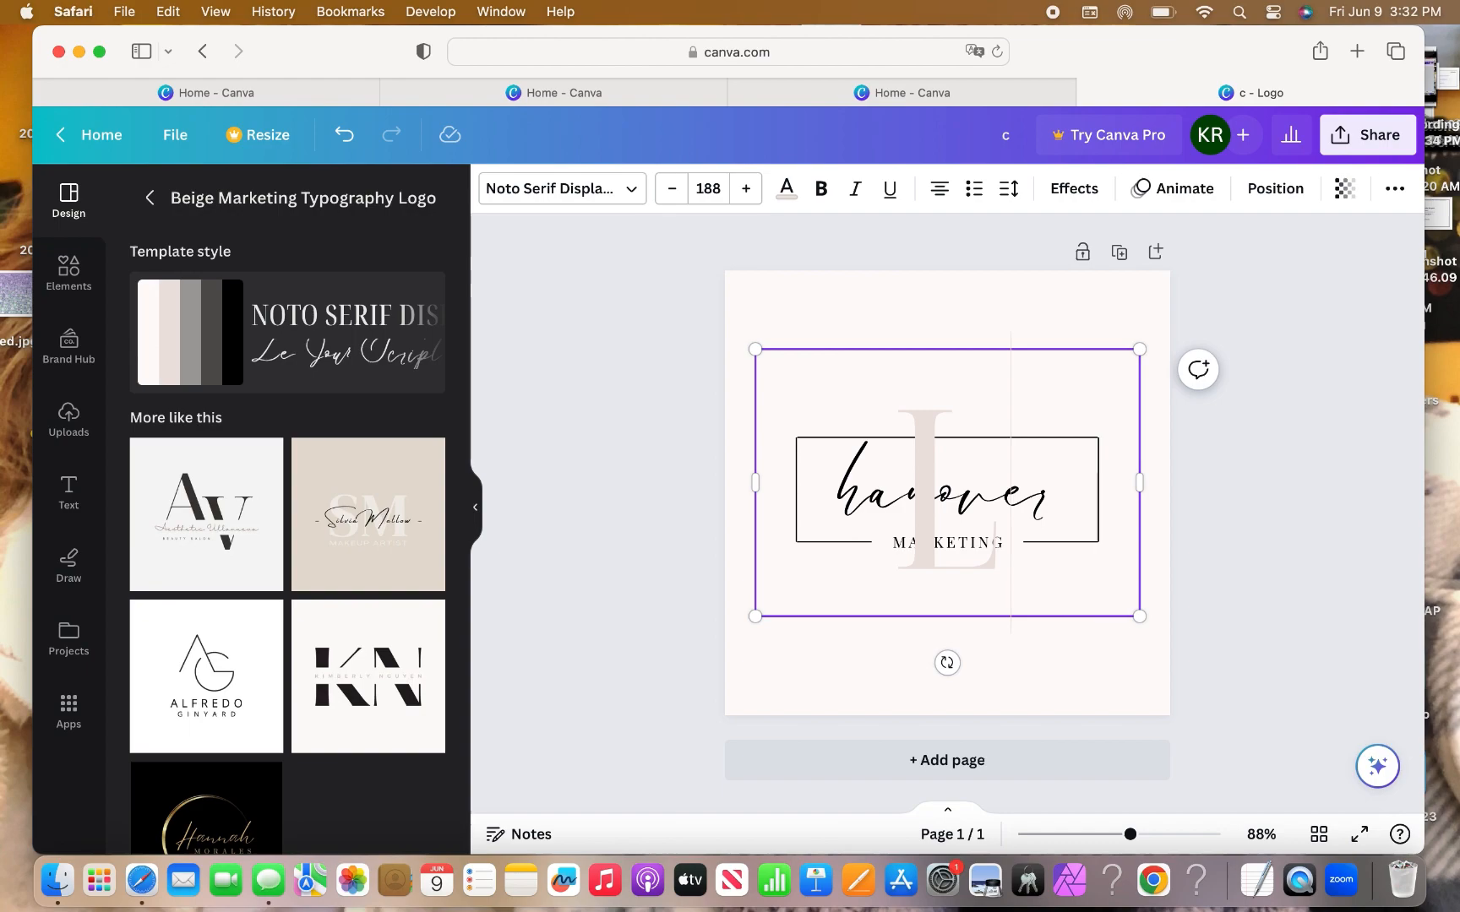
type("S")
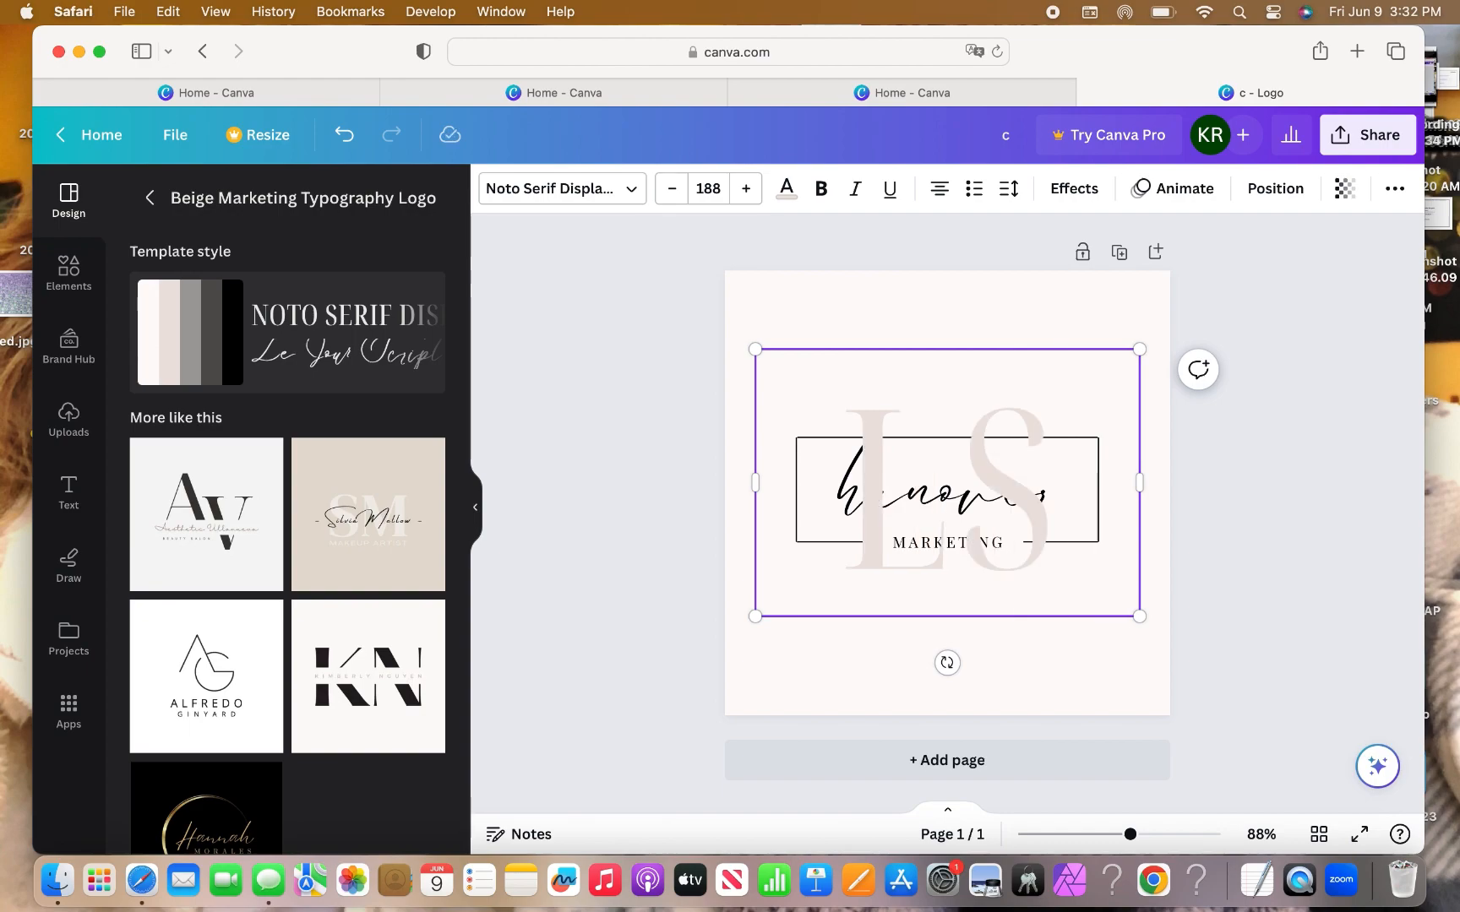
left_click(968, 329)
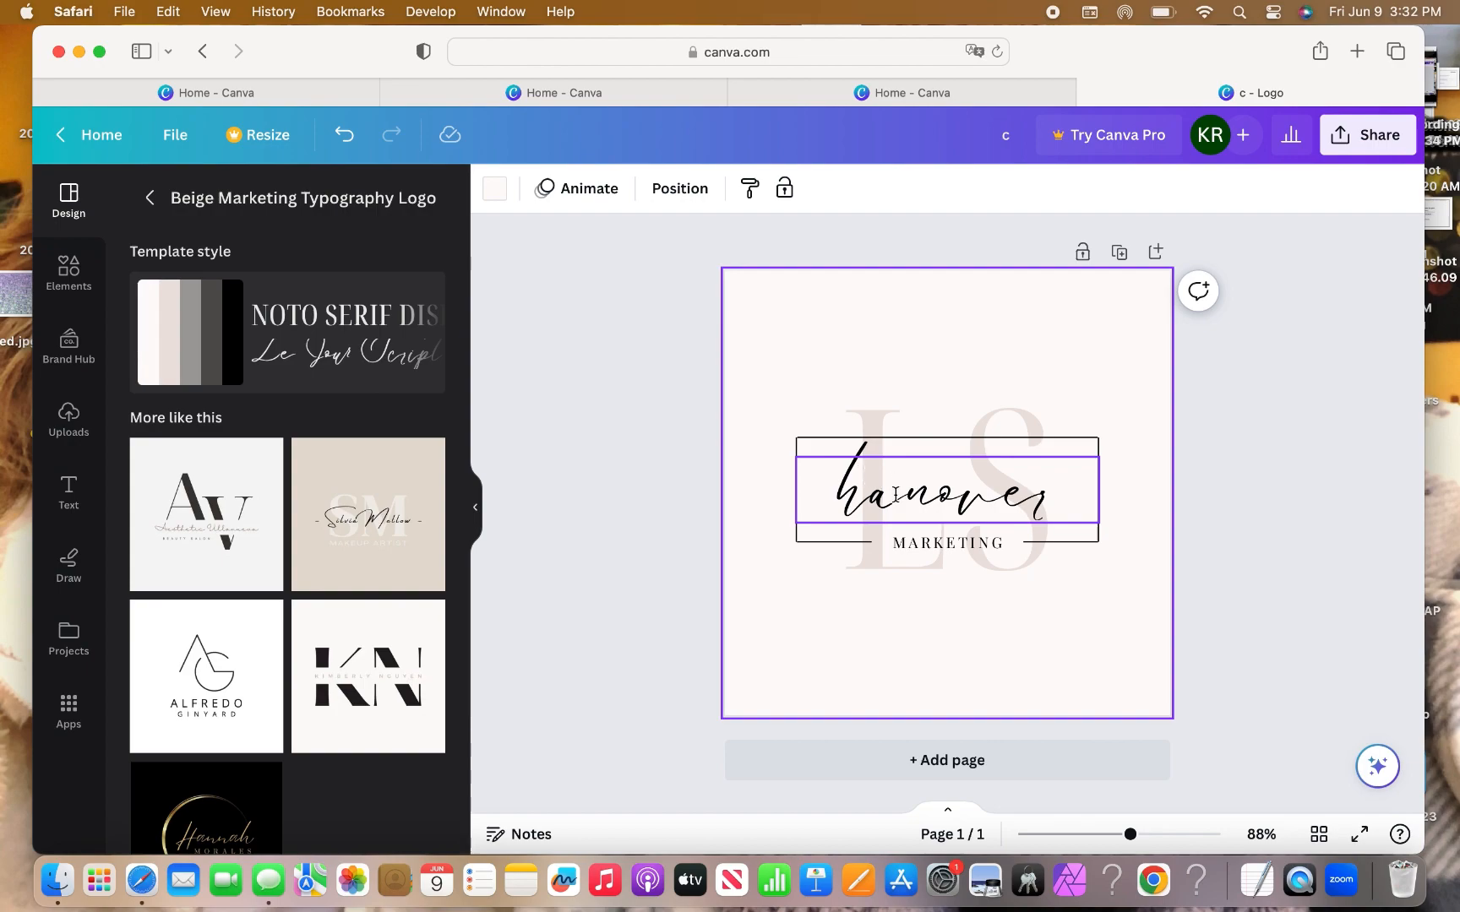
Replace the script word 'hanover' with 'Lia'.
left_click(895, 495)
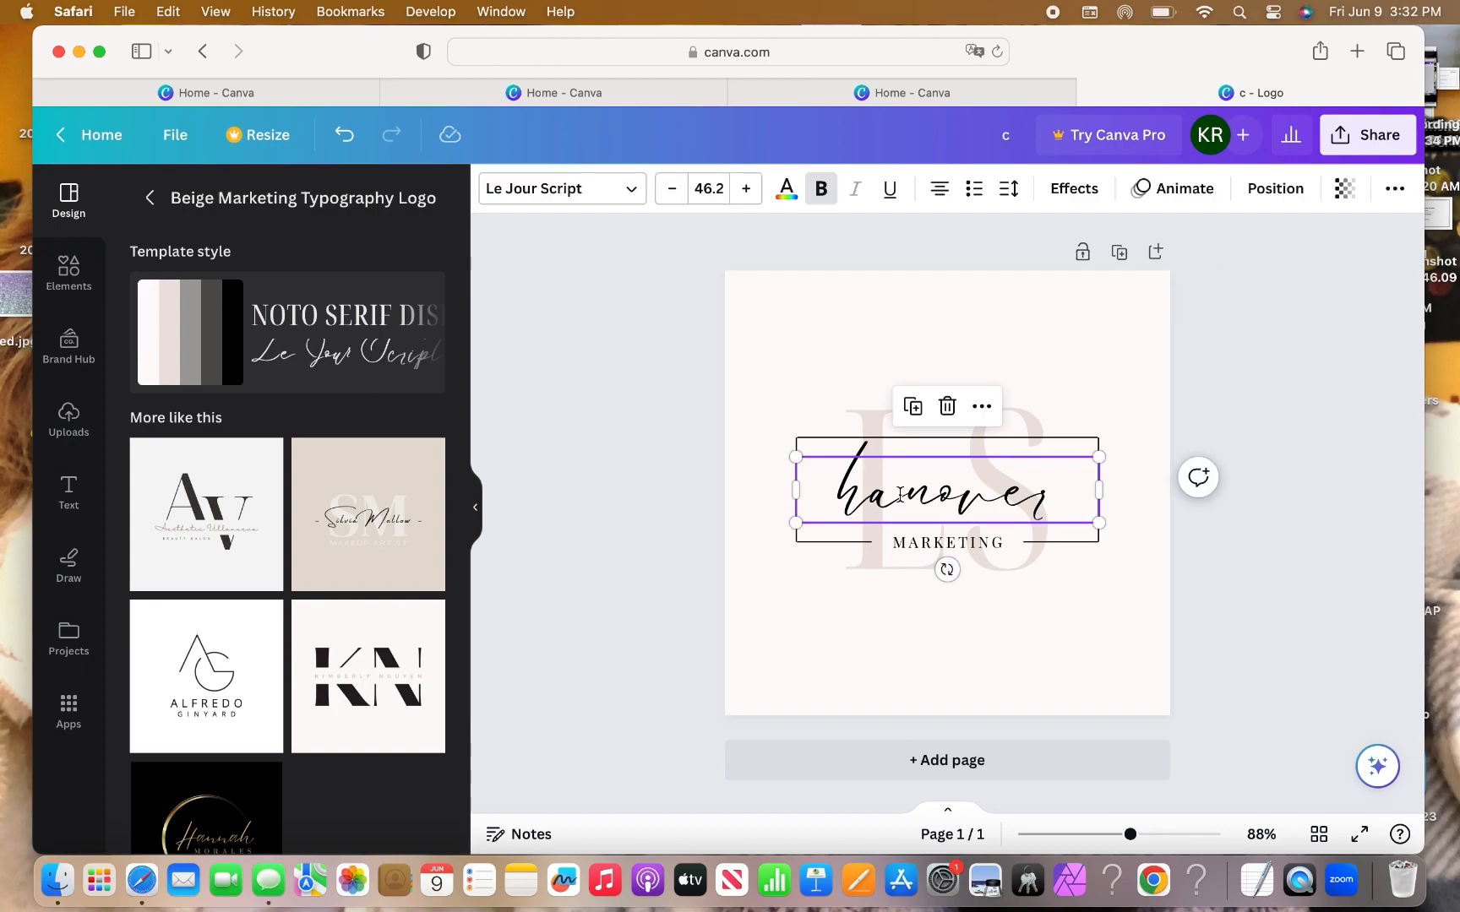
double_click(900, 499)
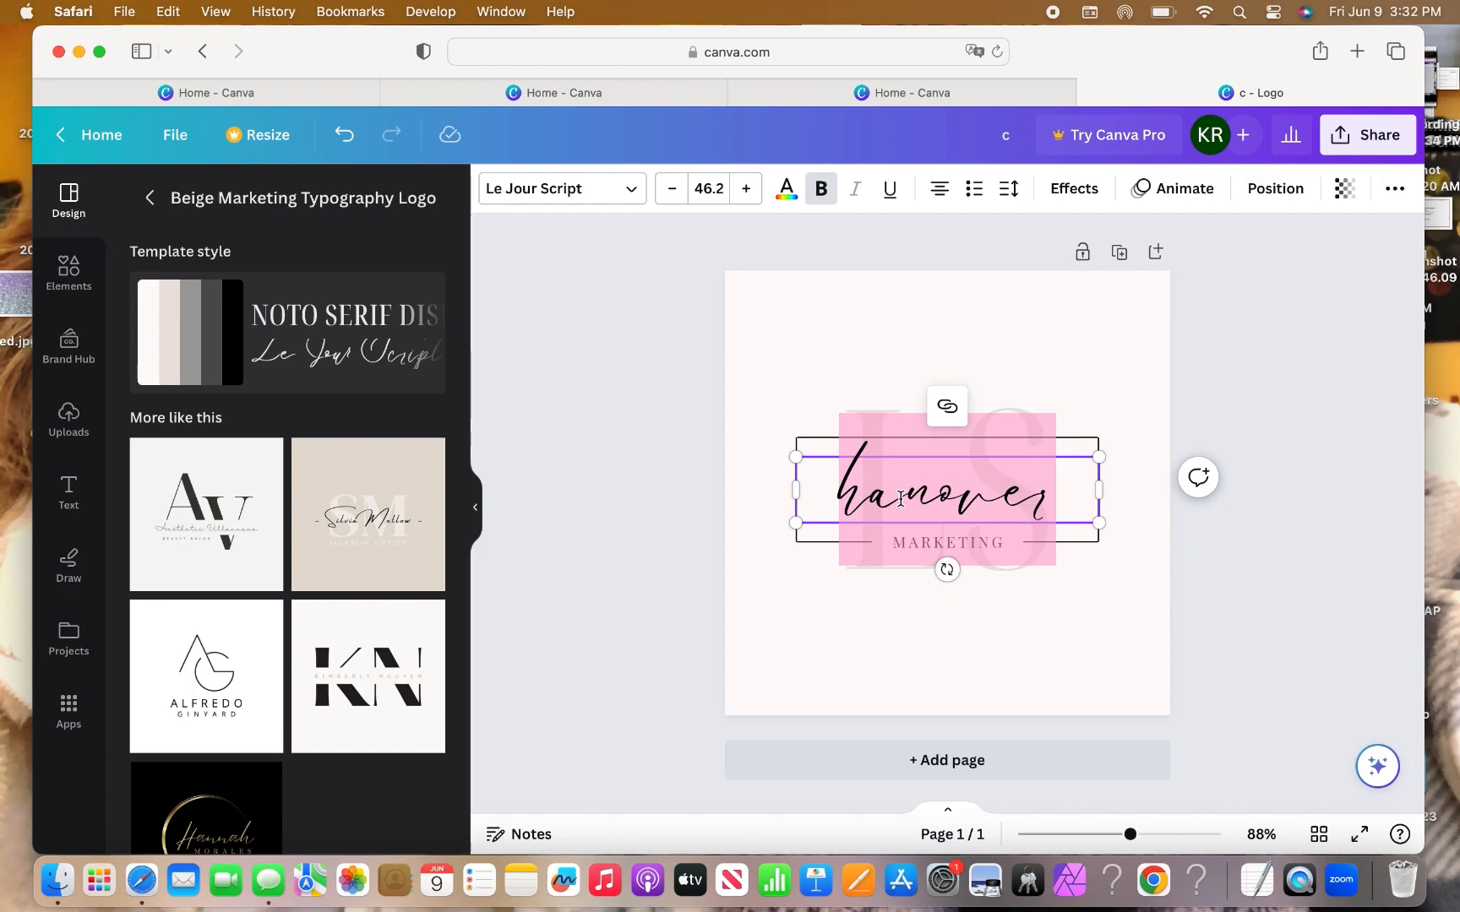
type("Lia")
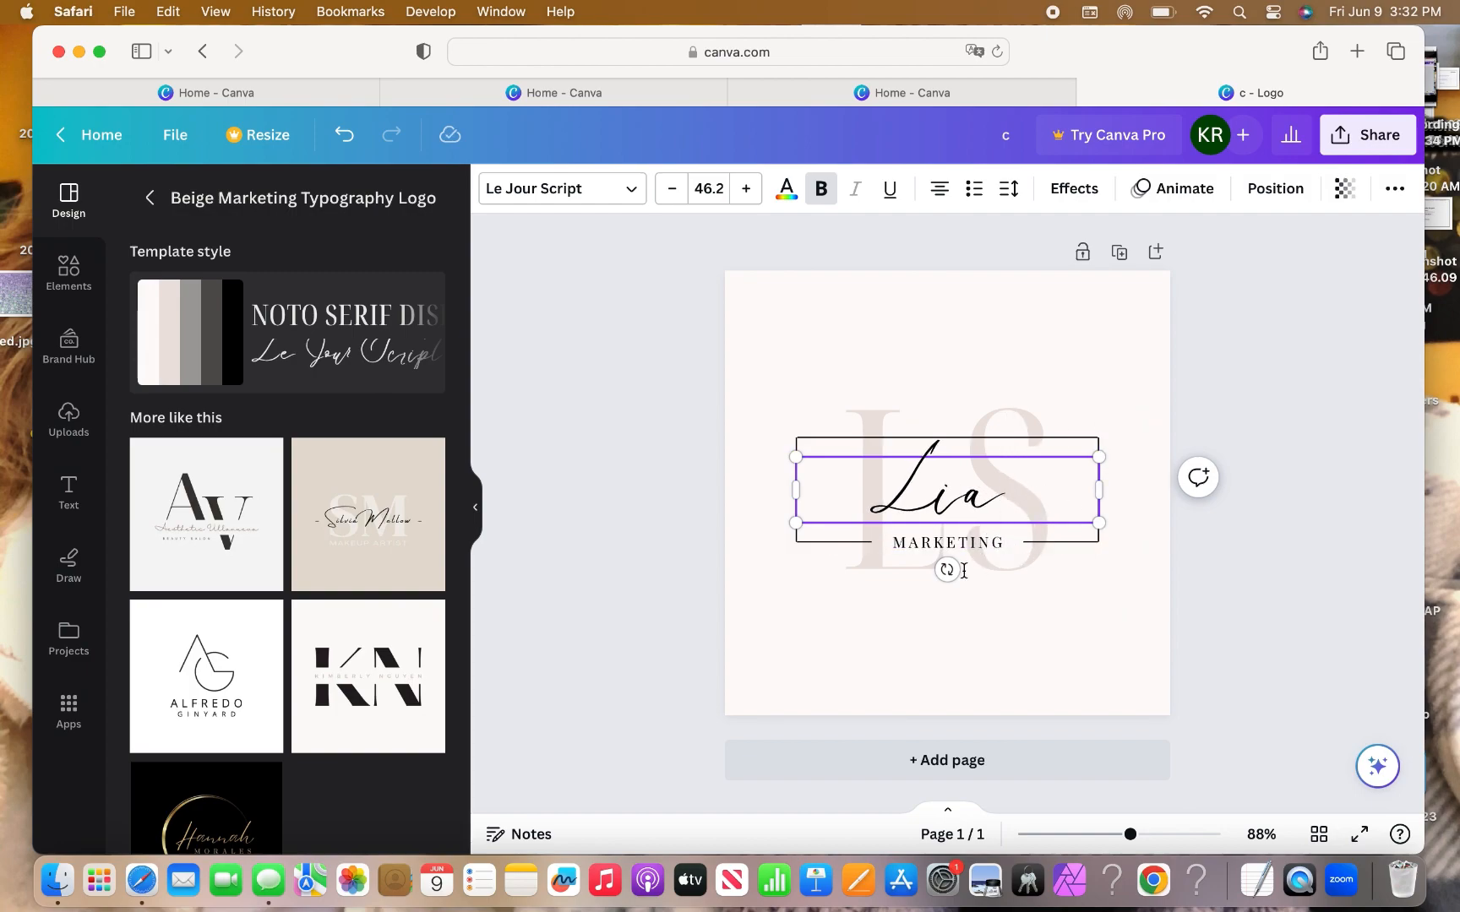
left_click(1069, 667)
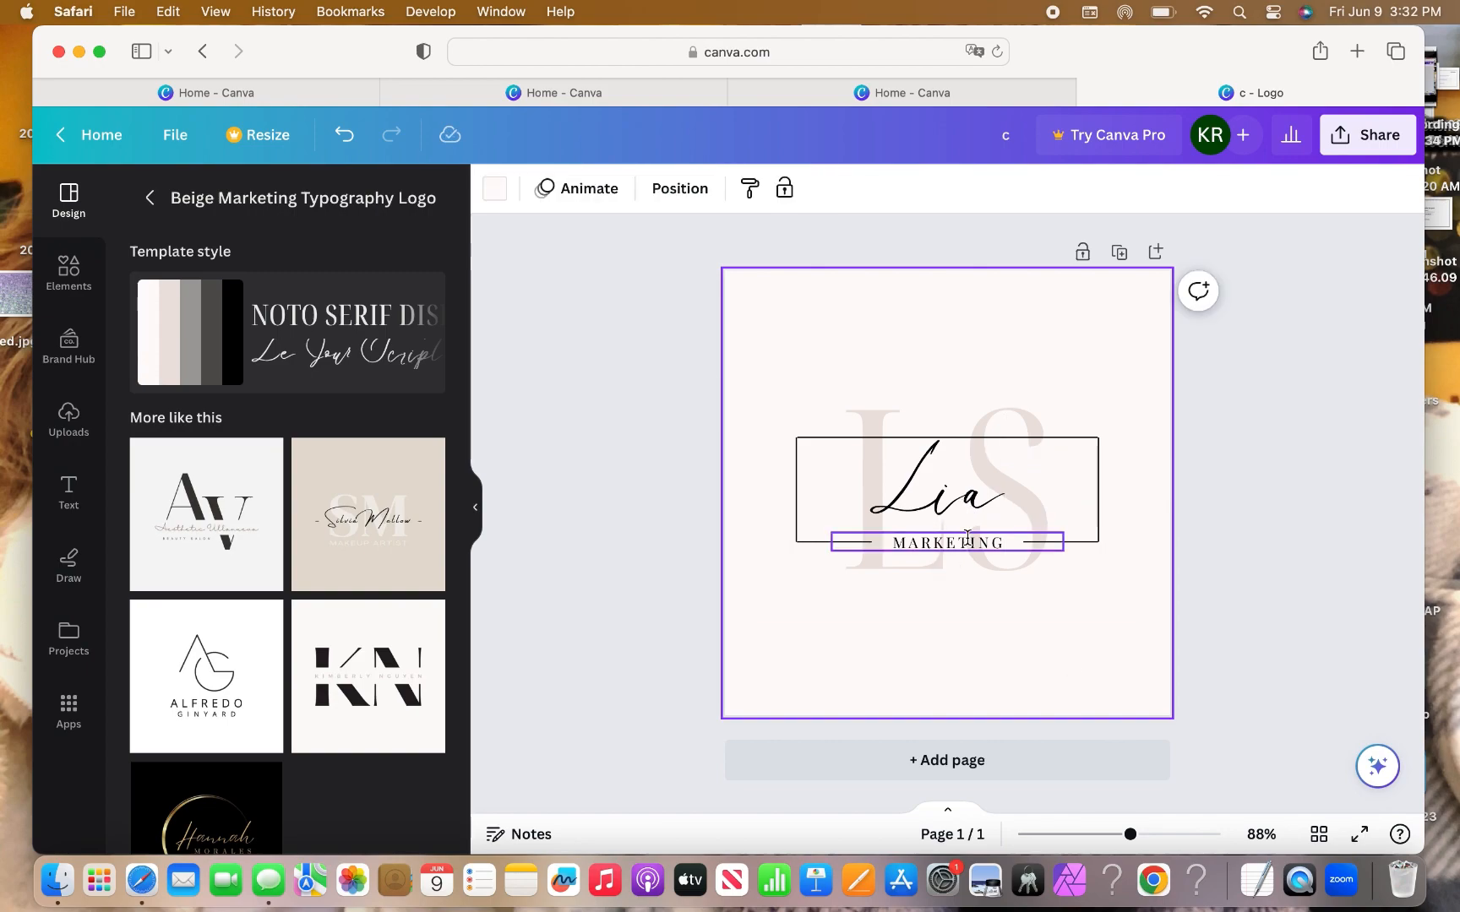
Change MARKETING to 'POTTERY STUDIO' and shrink it one step to 11.9.
left_click(968, 539)
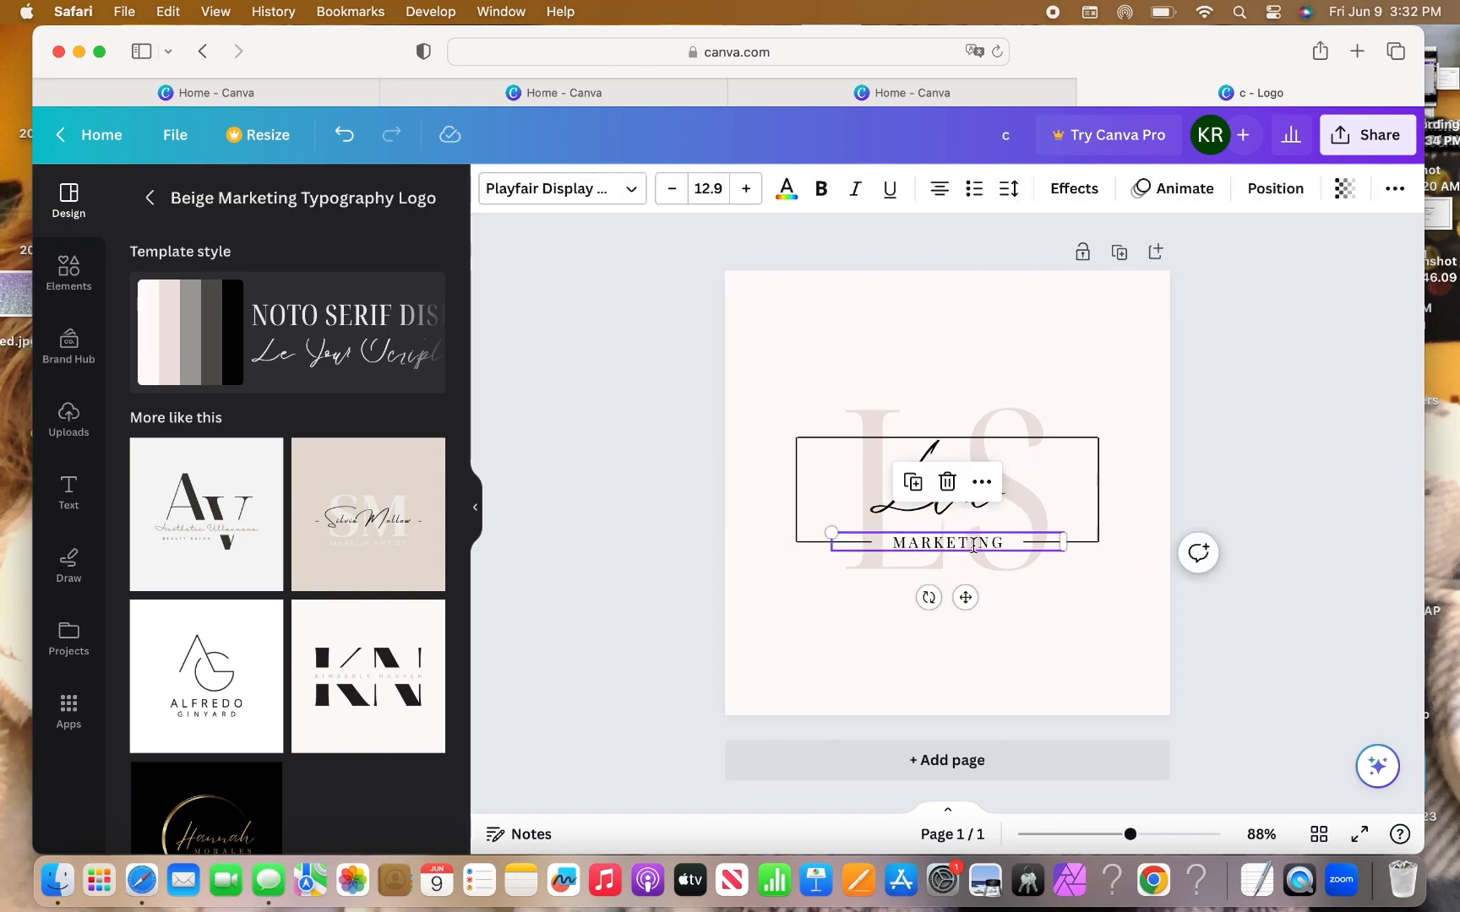
double_click(977, 542)
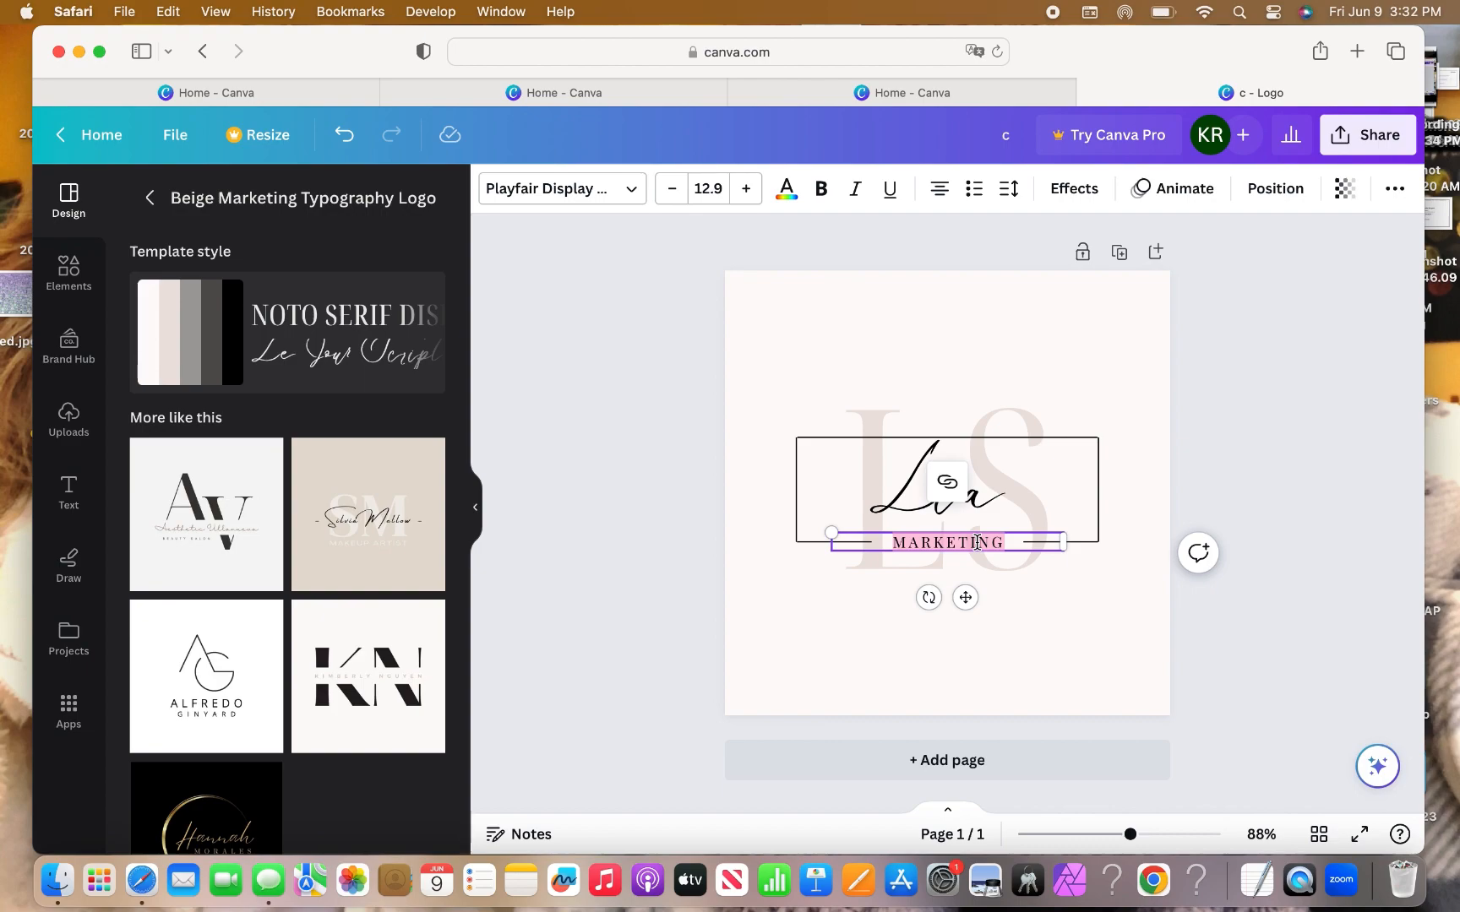
type("POTTERY ")
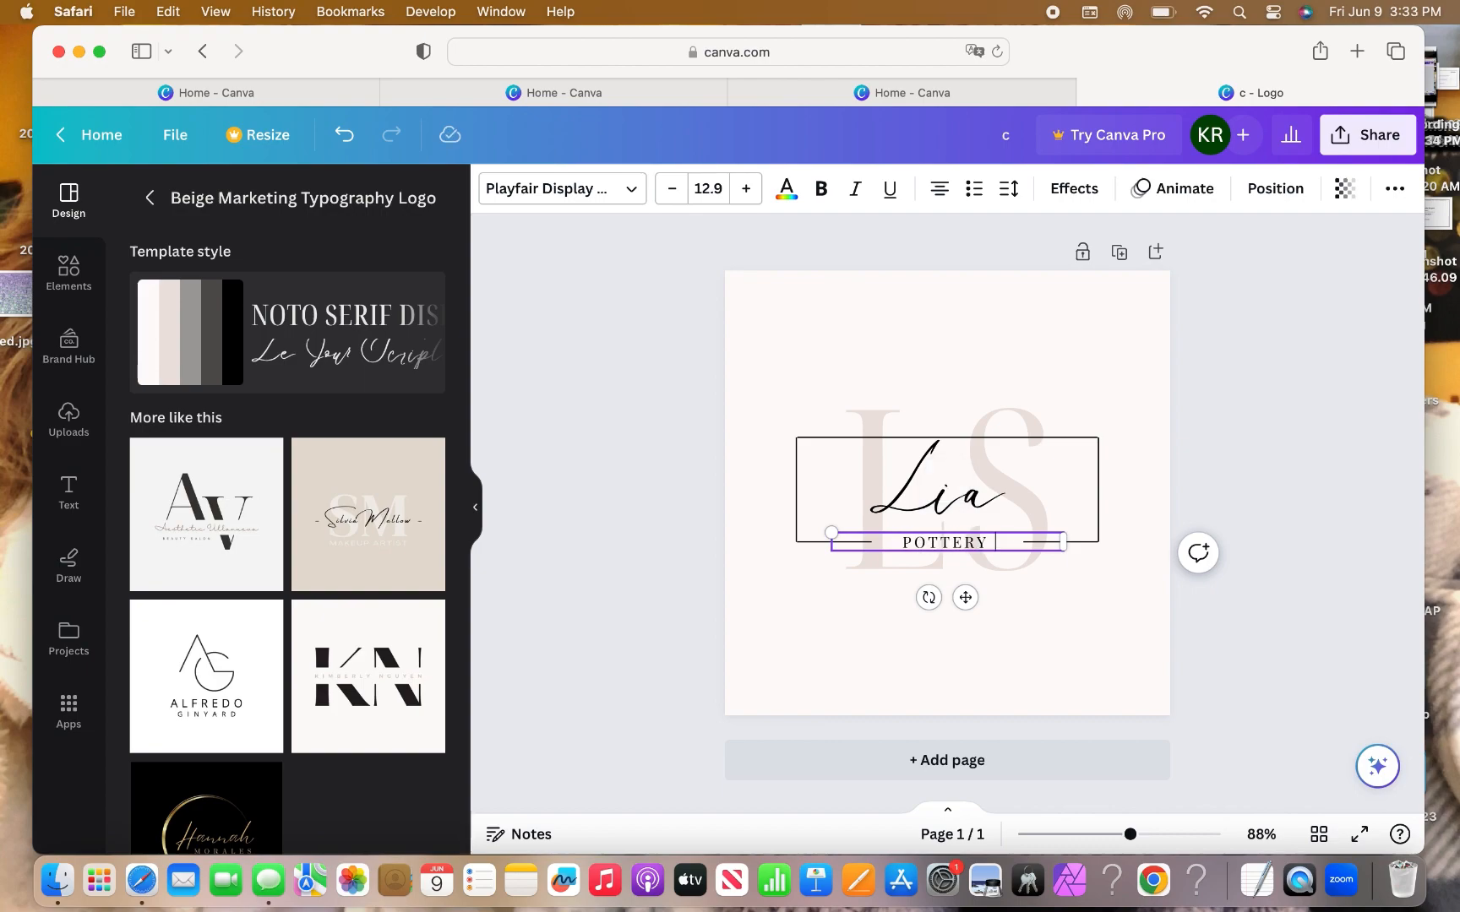
type("STUDIO")
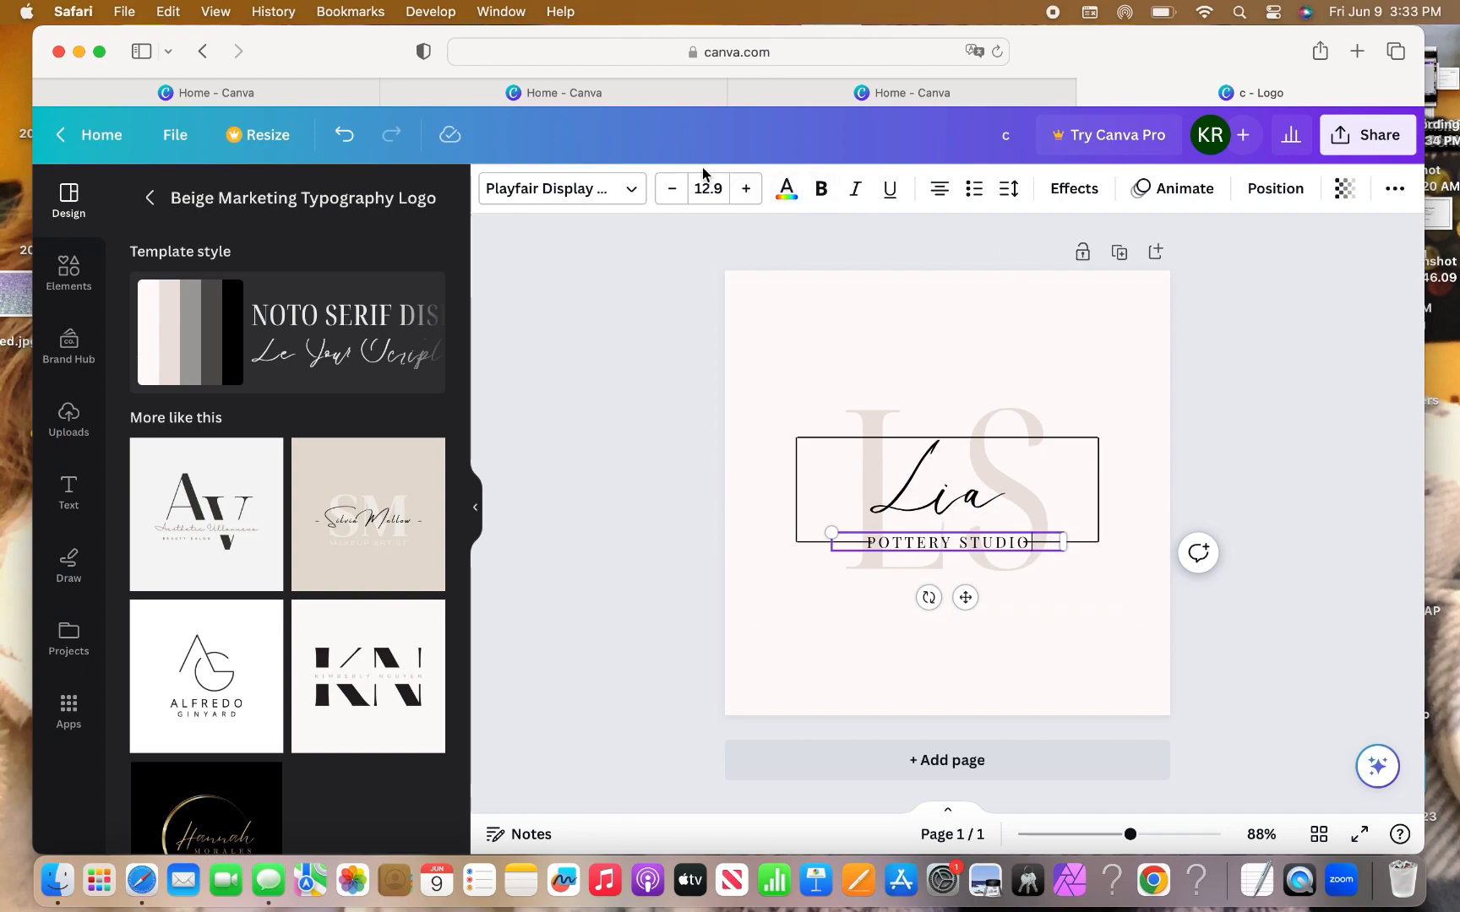
left_click(670, 193)
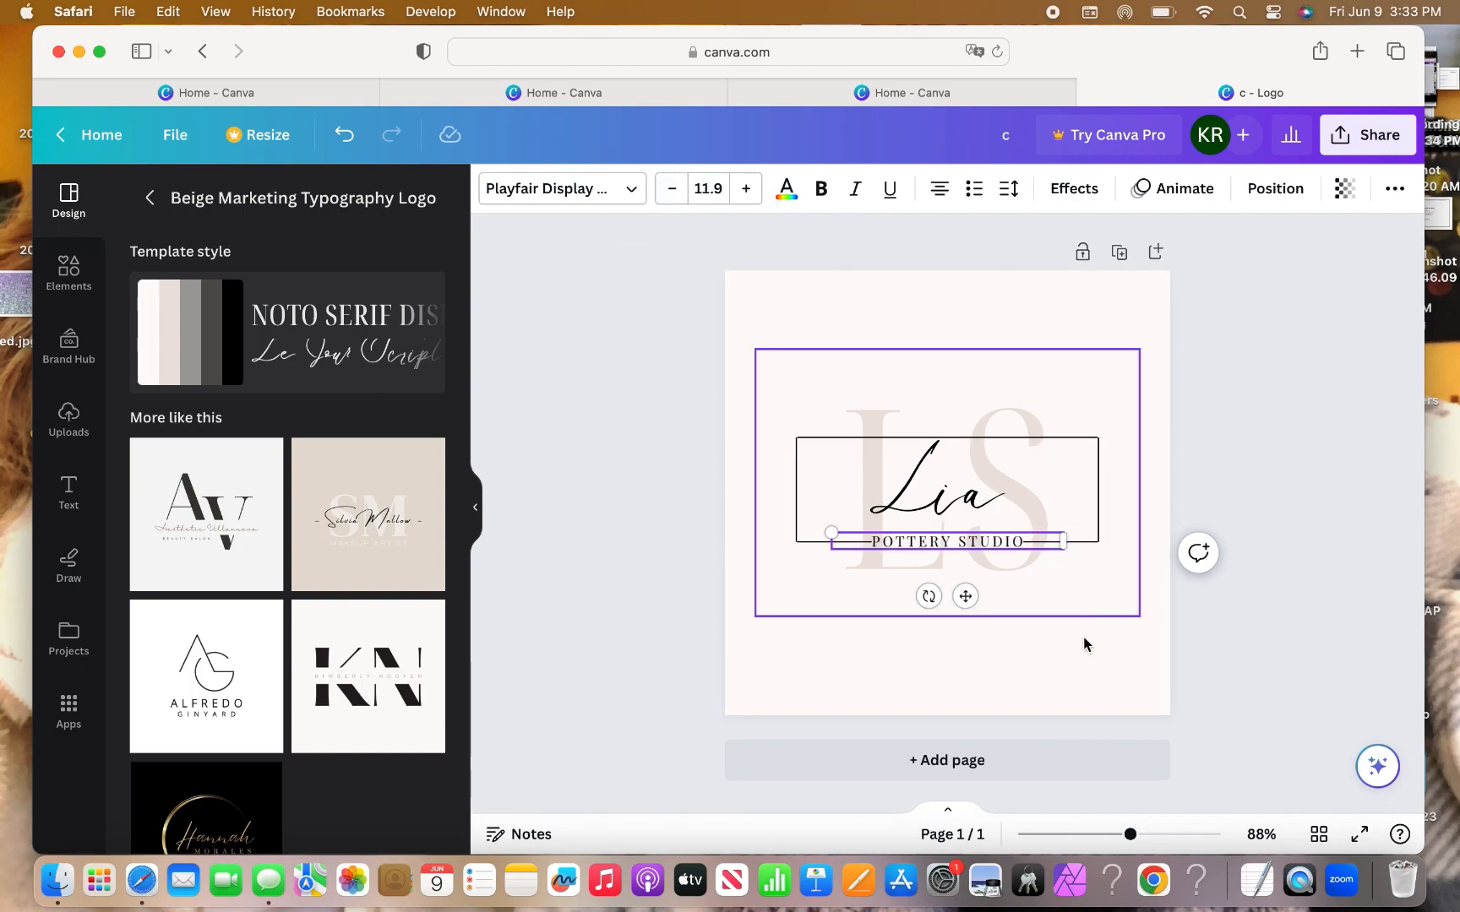
left_click(1082, 681)
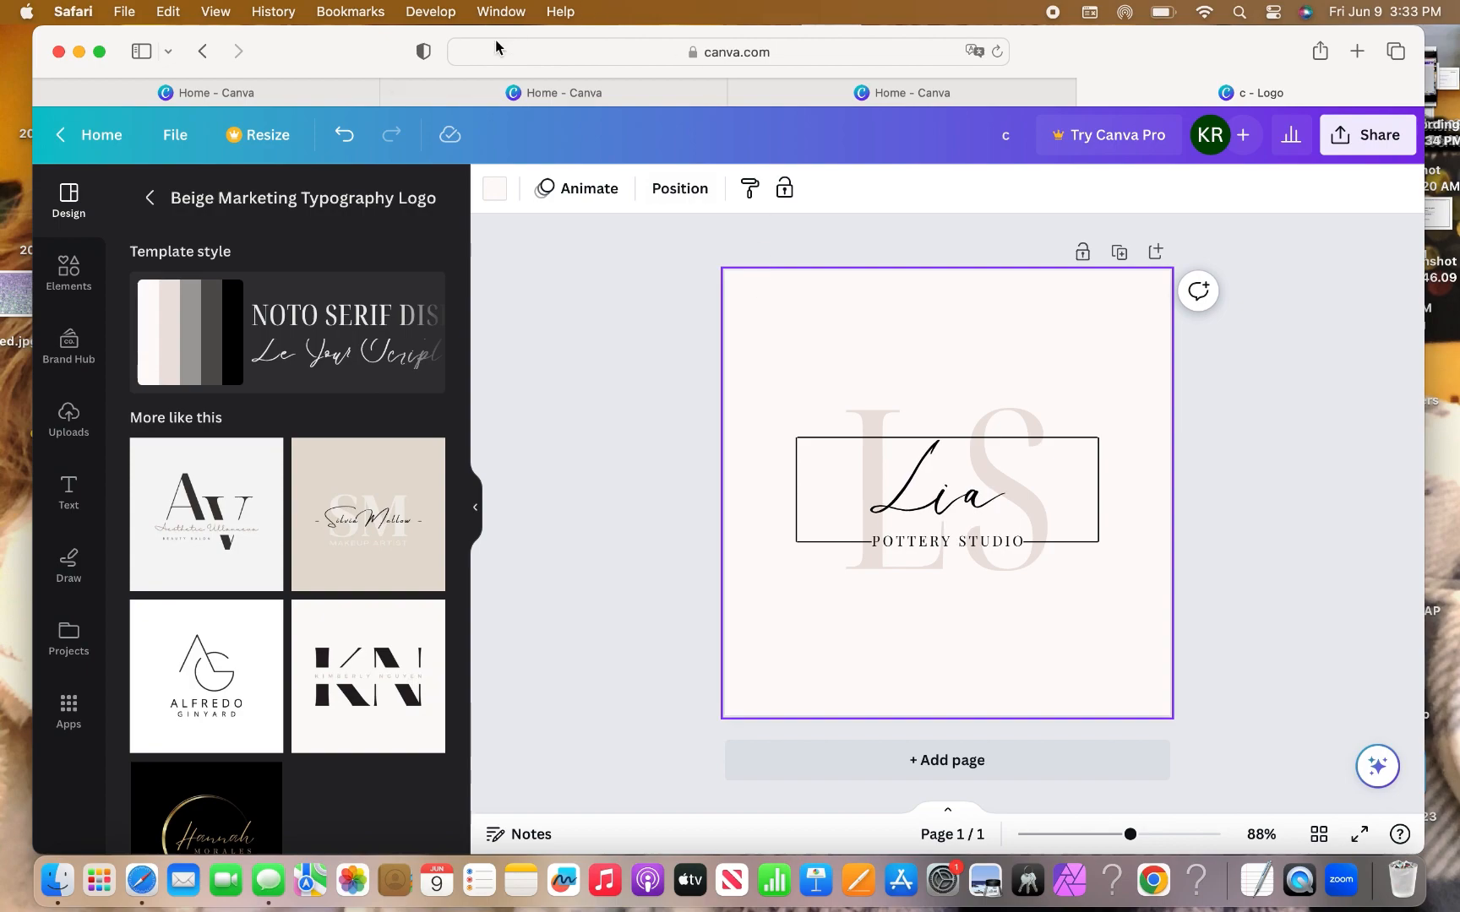
Set the page background to plain White (#ffffff) in place of the pale pink.
left_click(497, 191)
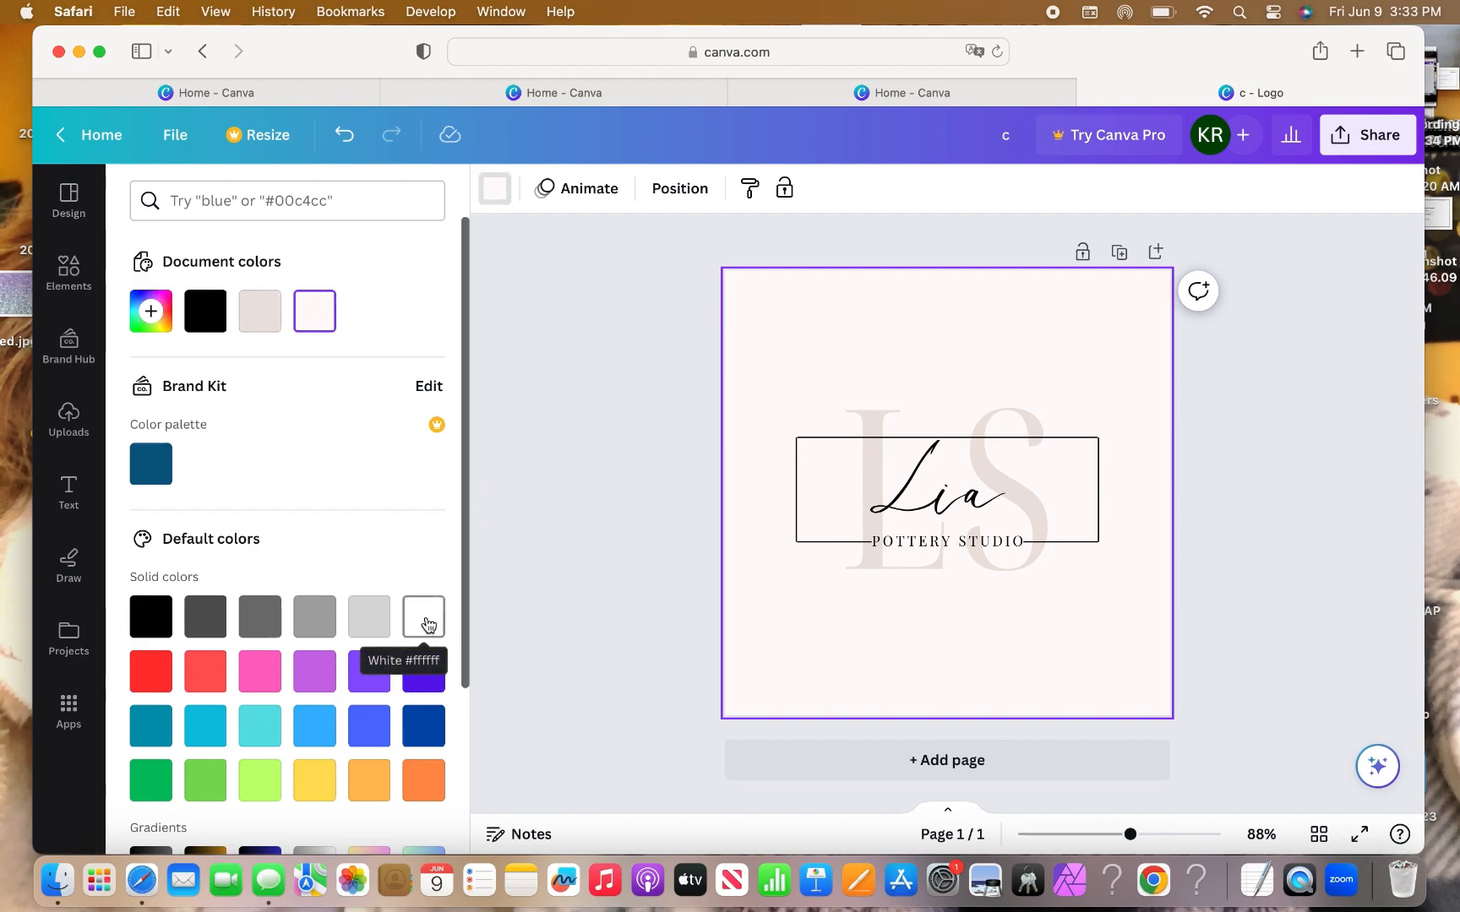
left_click(426, 618)
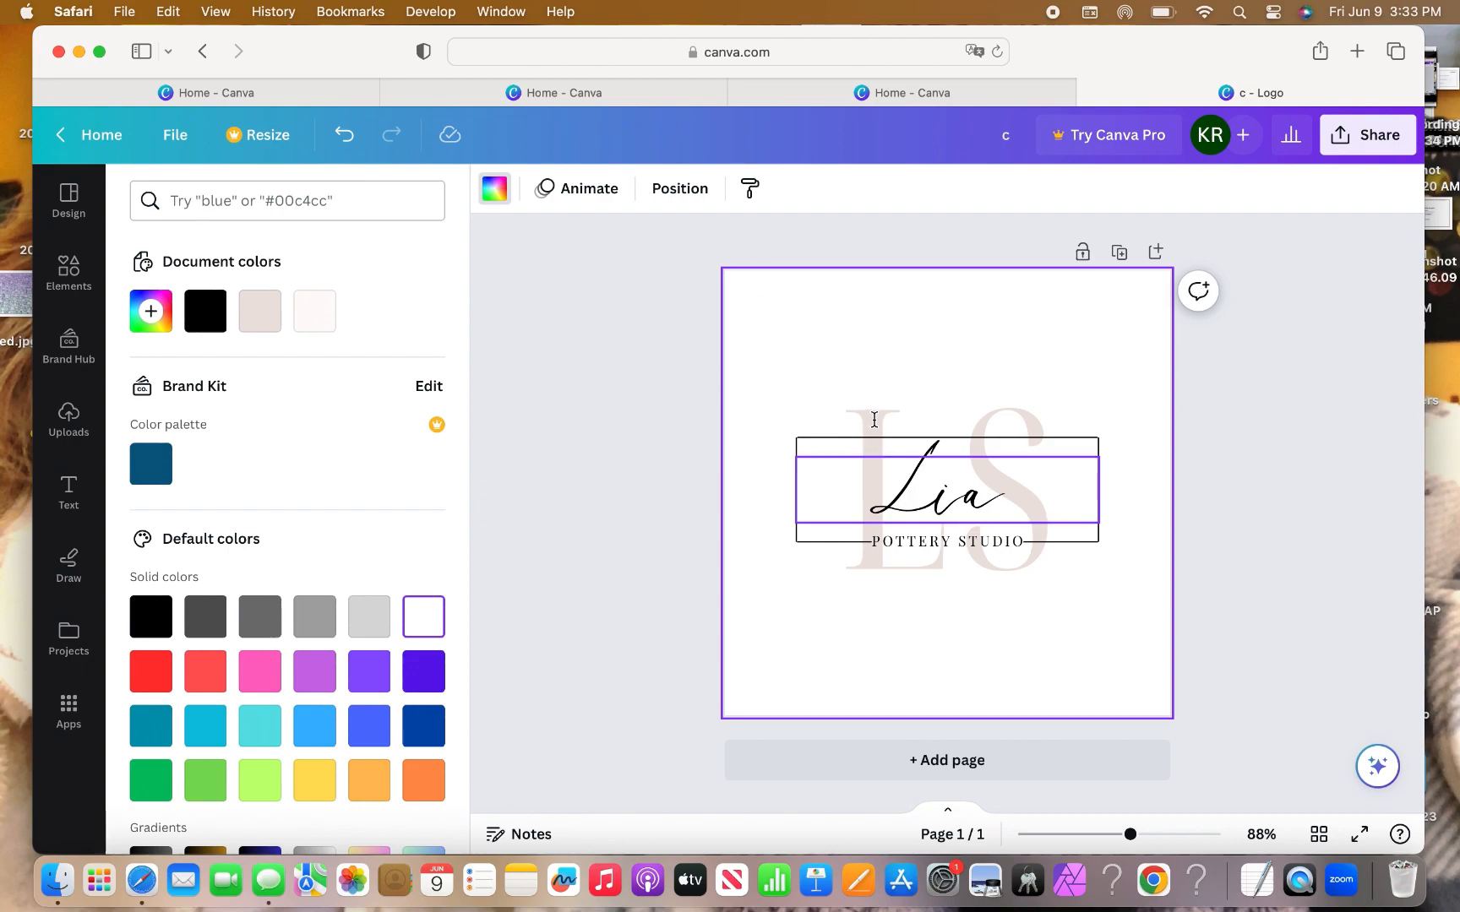
left_click(611, 369)
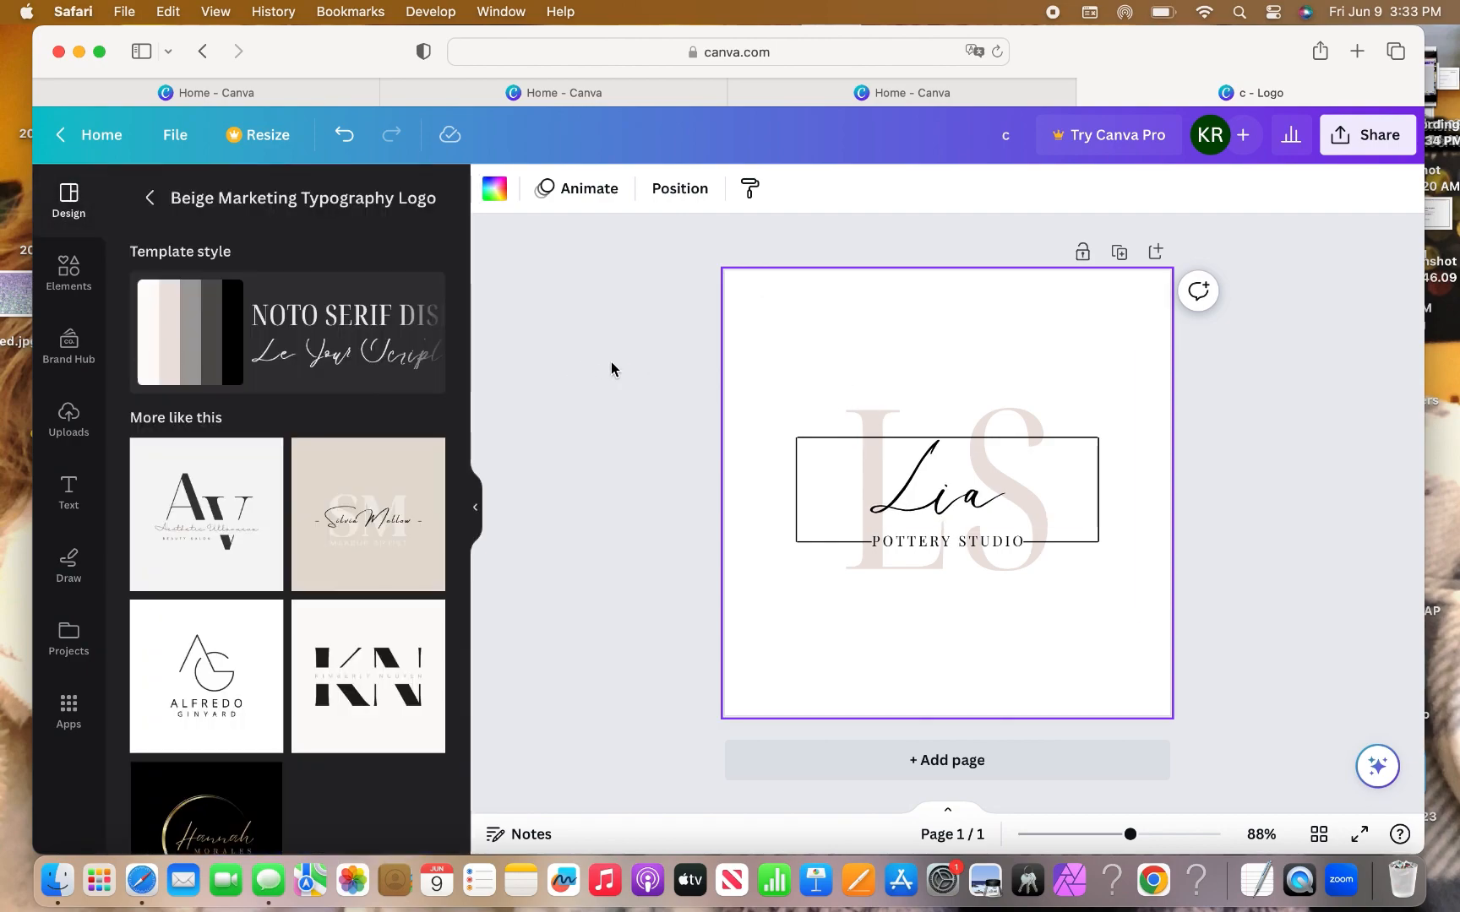
left_click(872, 419)
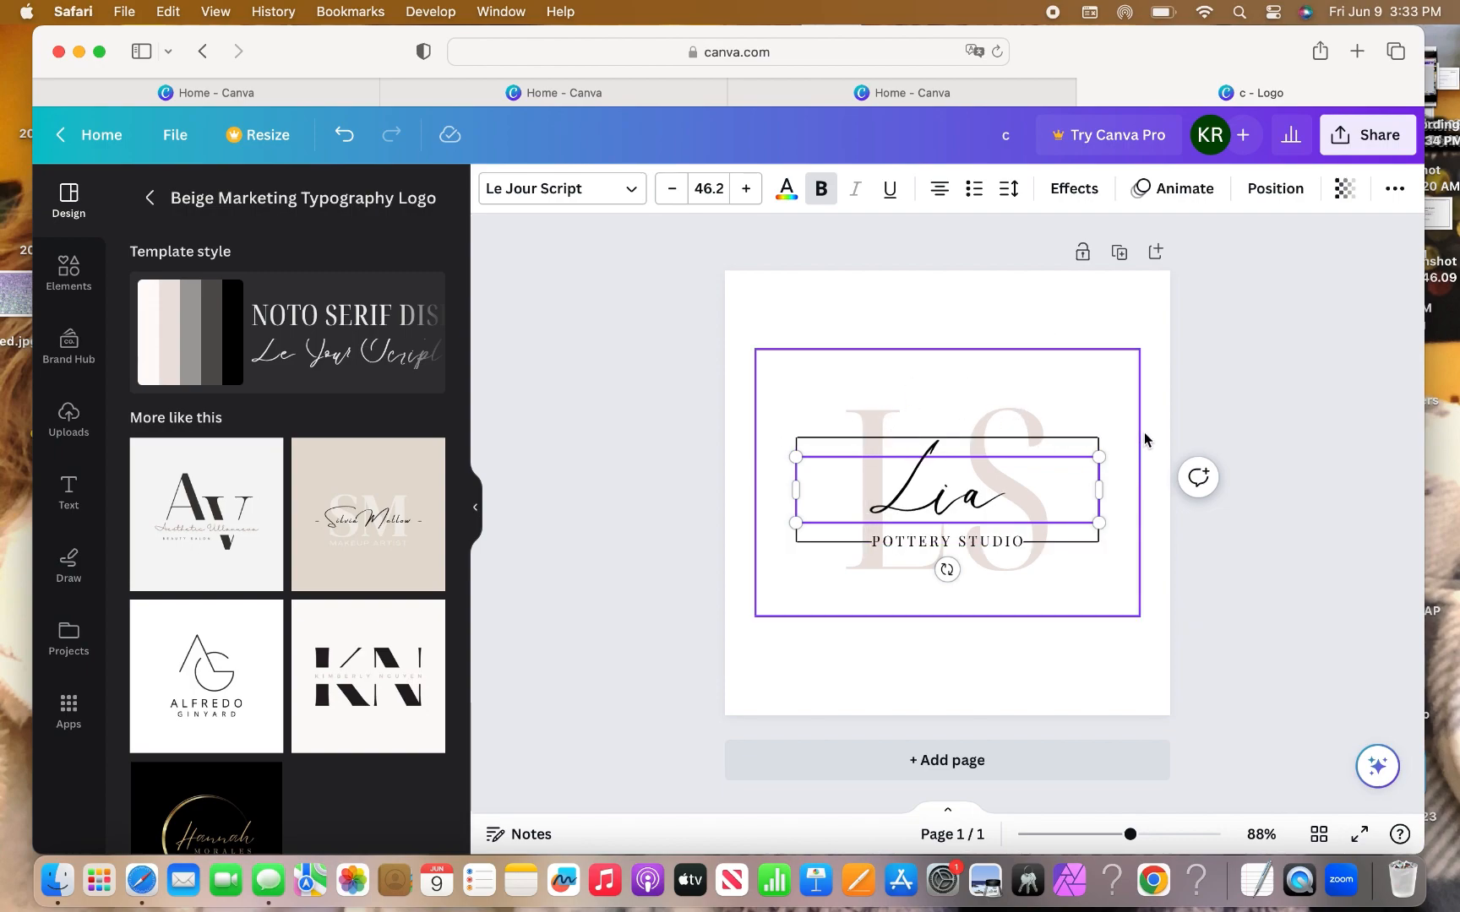
Try out several brown tones for the LS monogram in the custom colour picker.
left_click(1159, 387)
left_click(1029, 393)
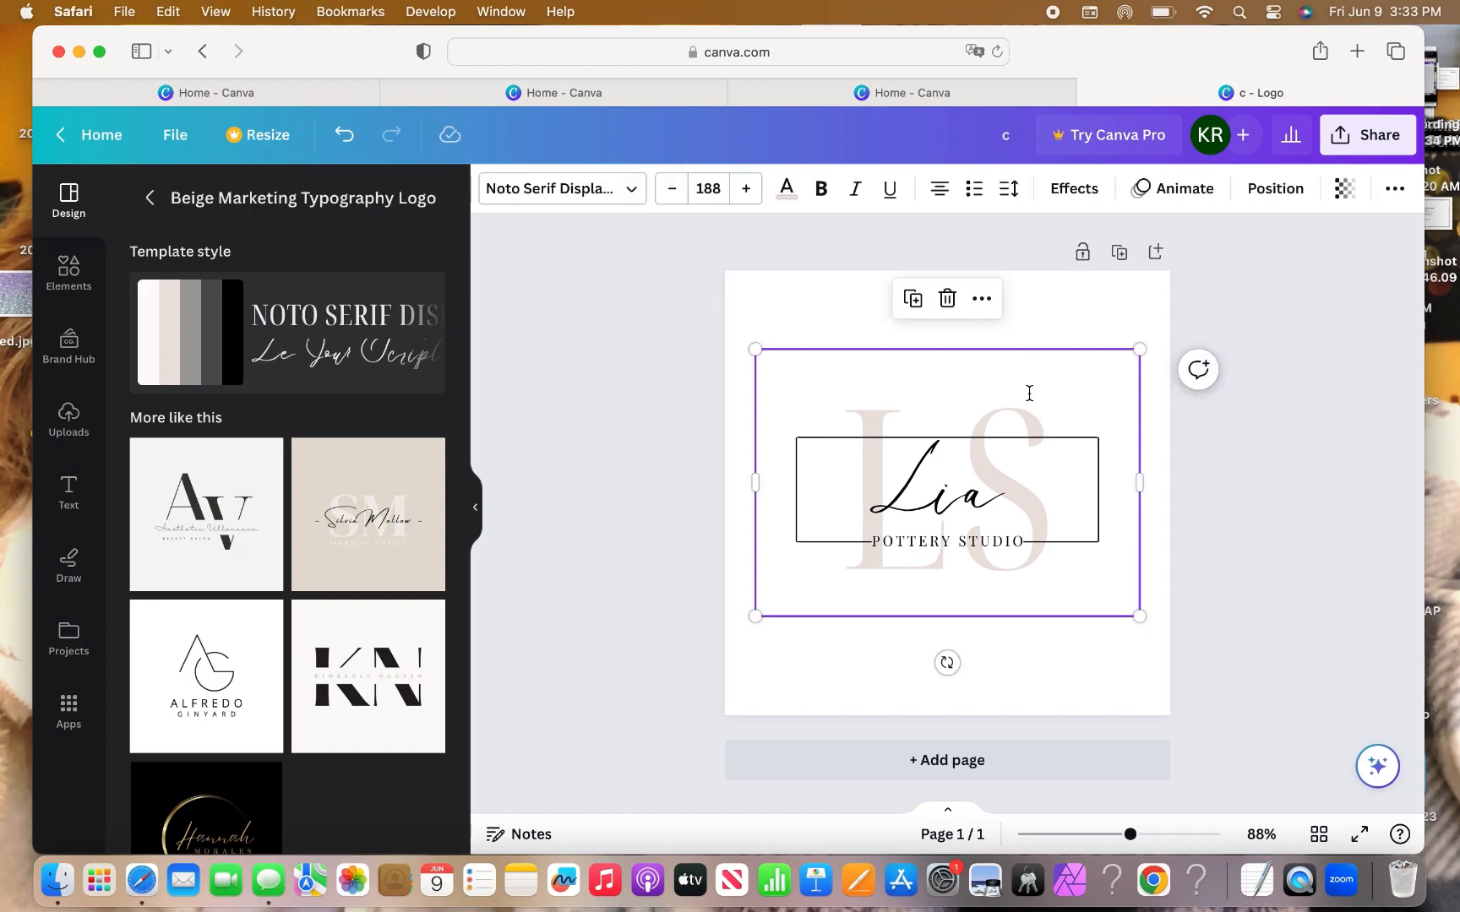
double_click(1029, 392)
left_click(1029, 392)
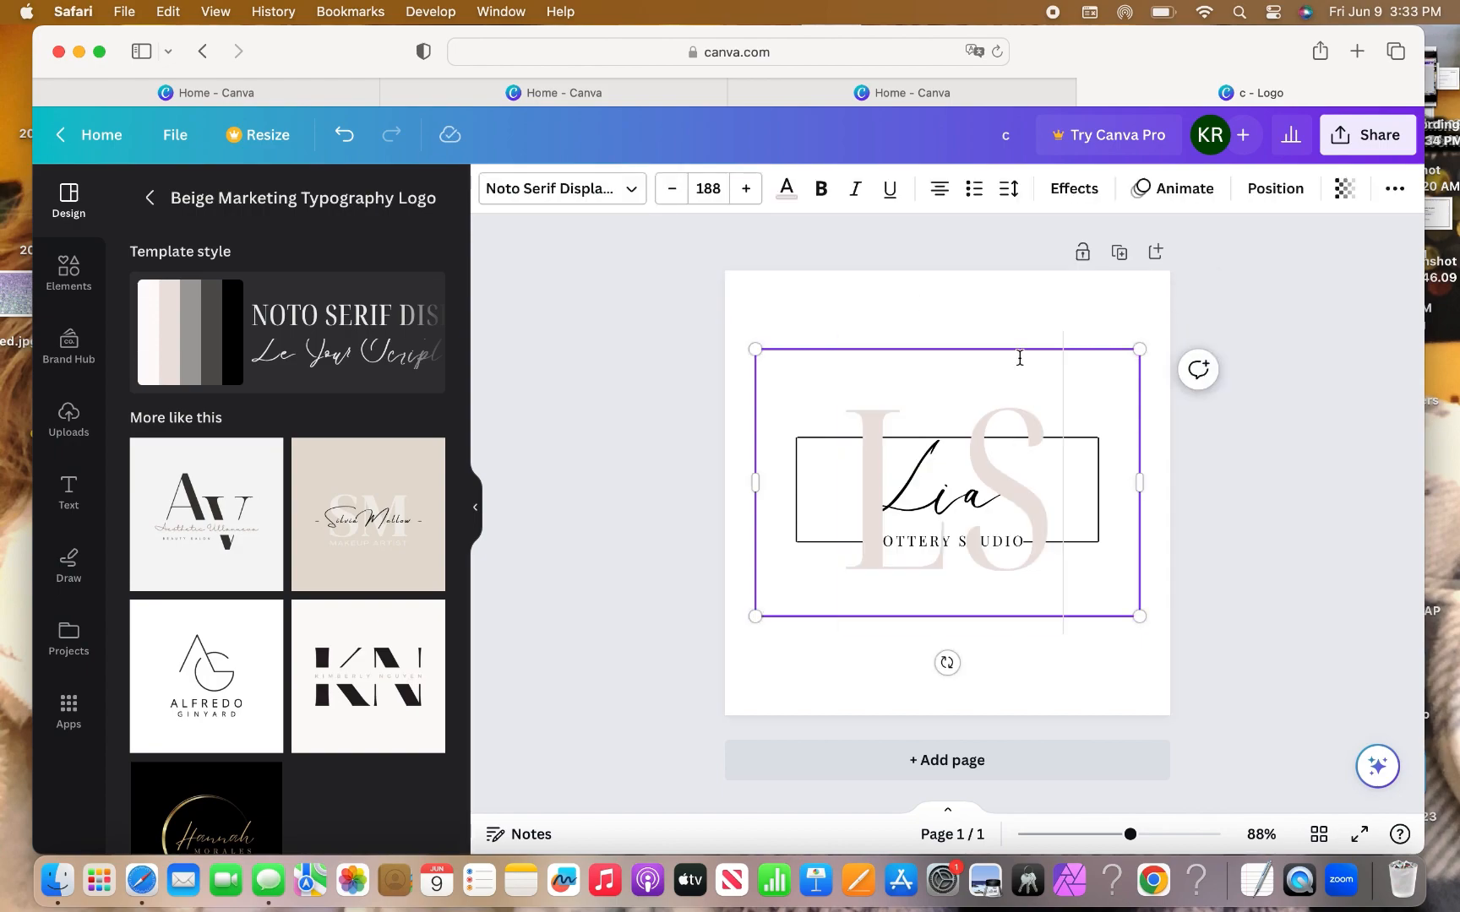
left_click(787, 188)
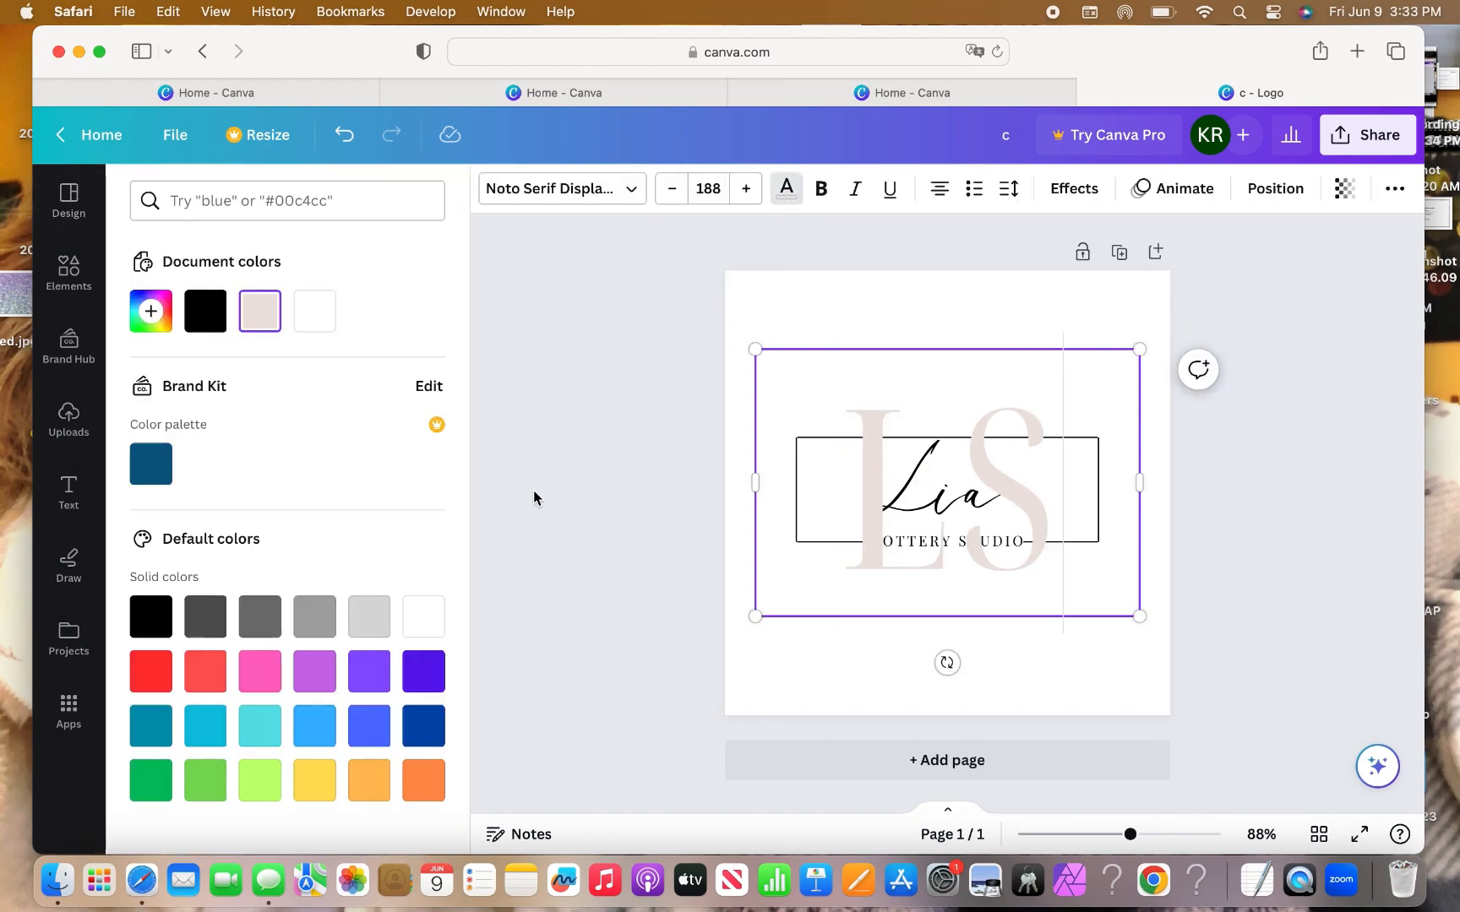
scroll(328, 493, "down", 1)
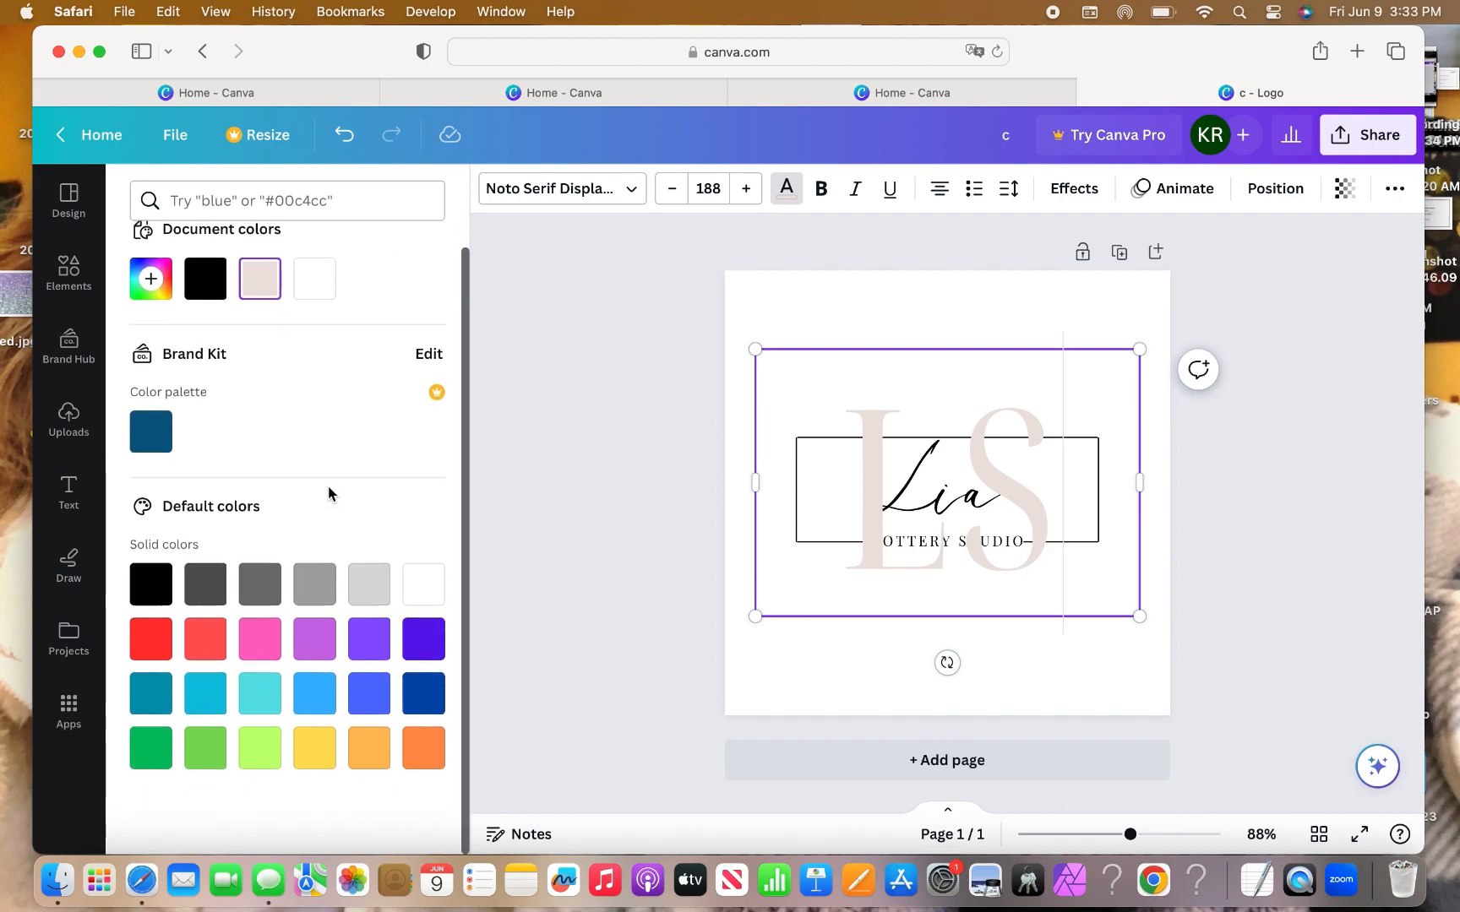
scroll(274, 326, "up", 1)
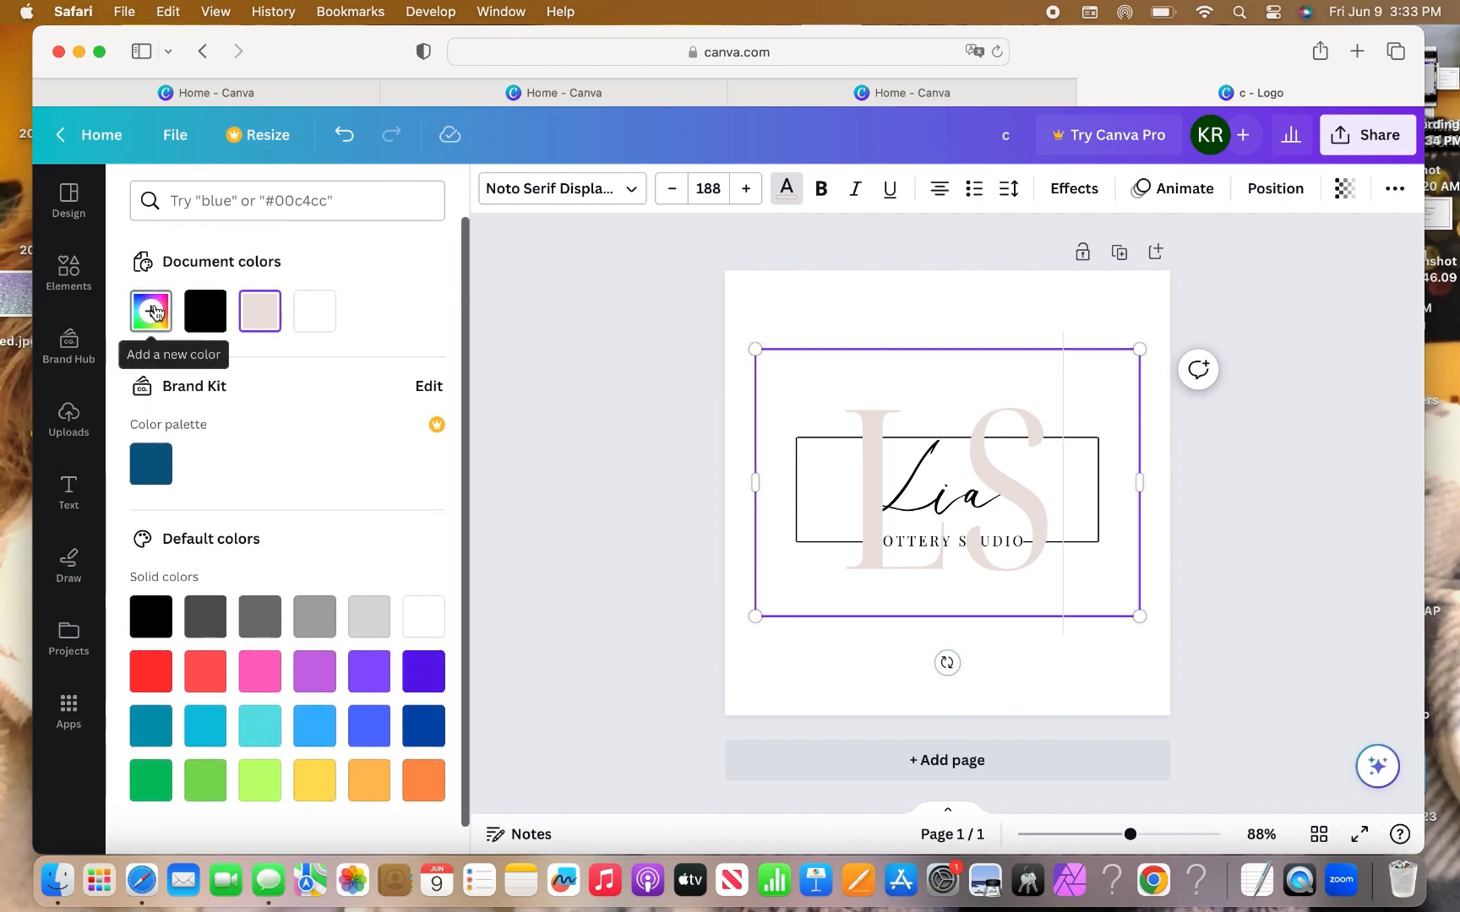
left_click(154, 312)
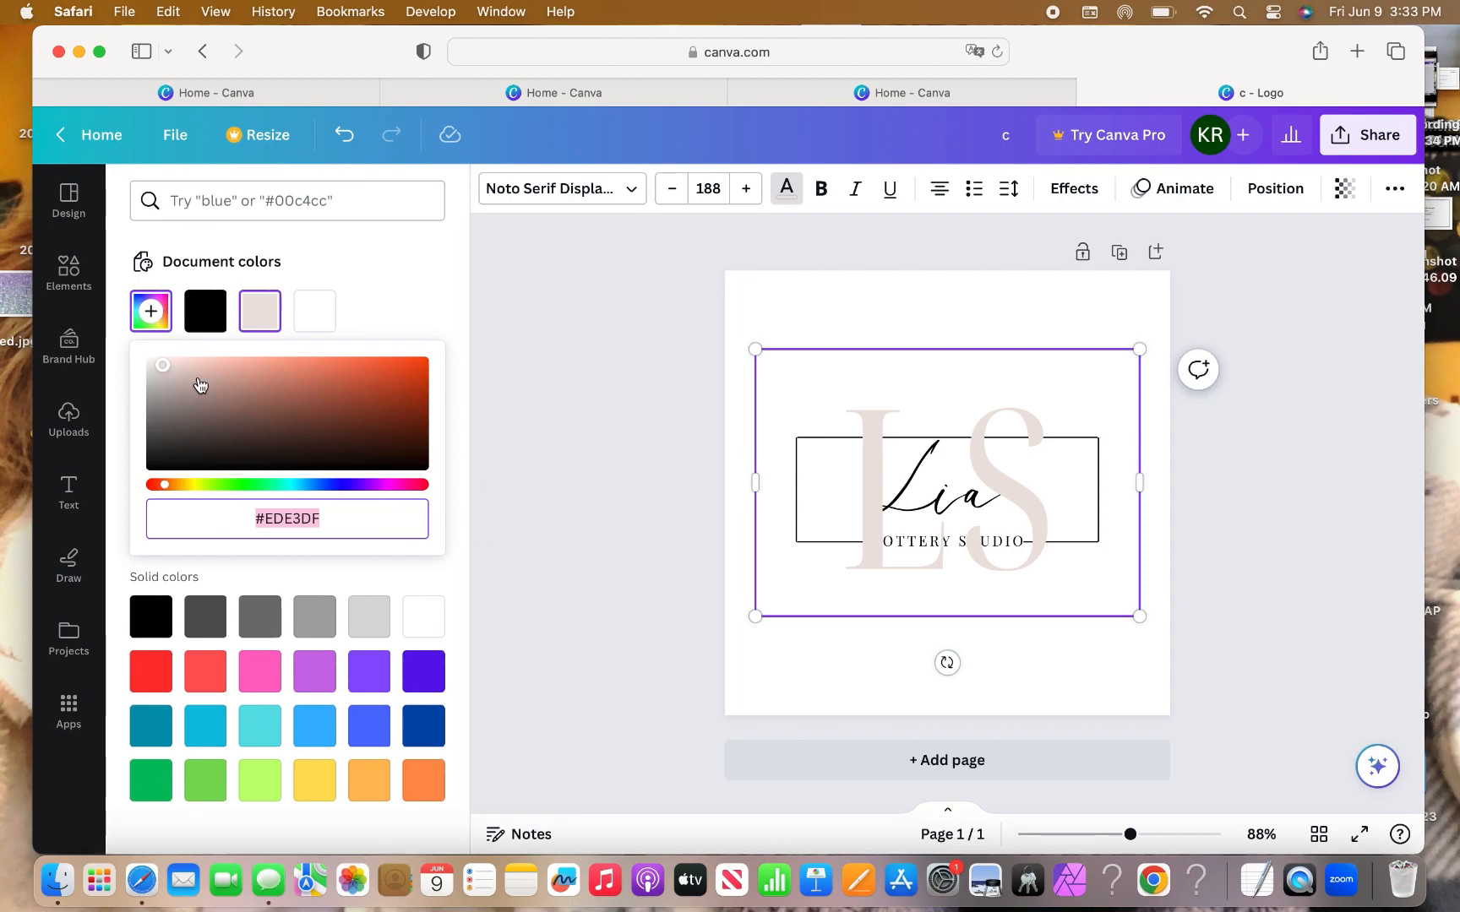
left_click(200, 385)
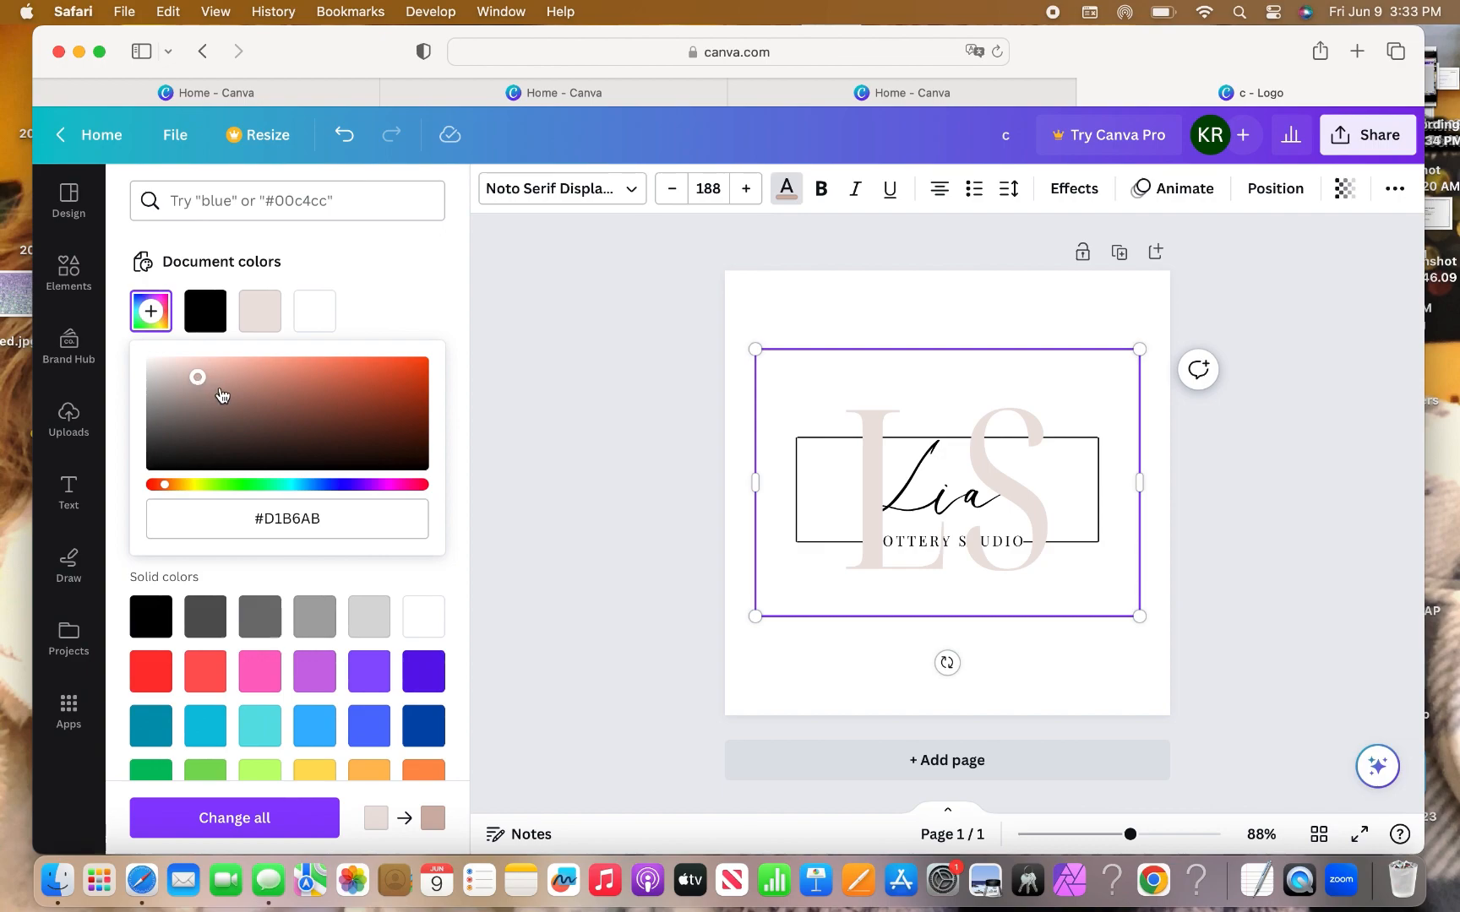
left_click(222, 395)
left_click(370, 414)
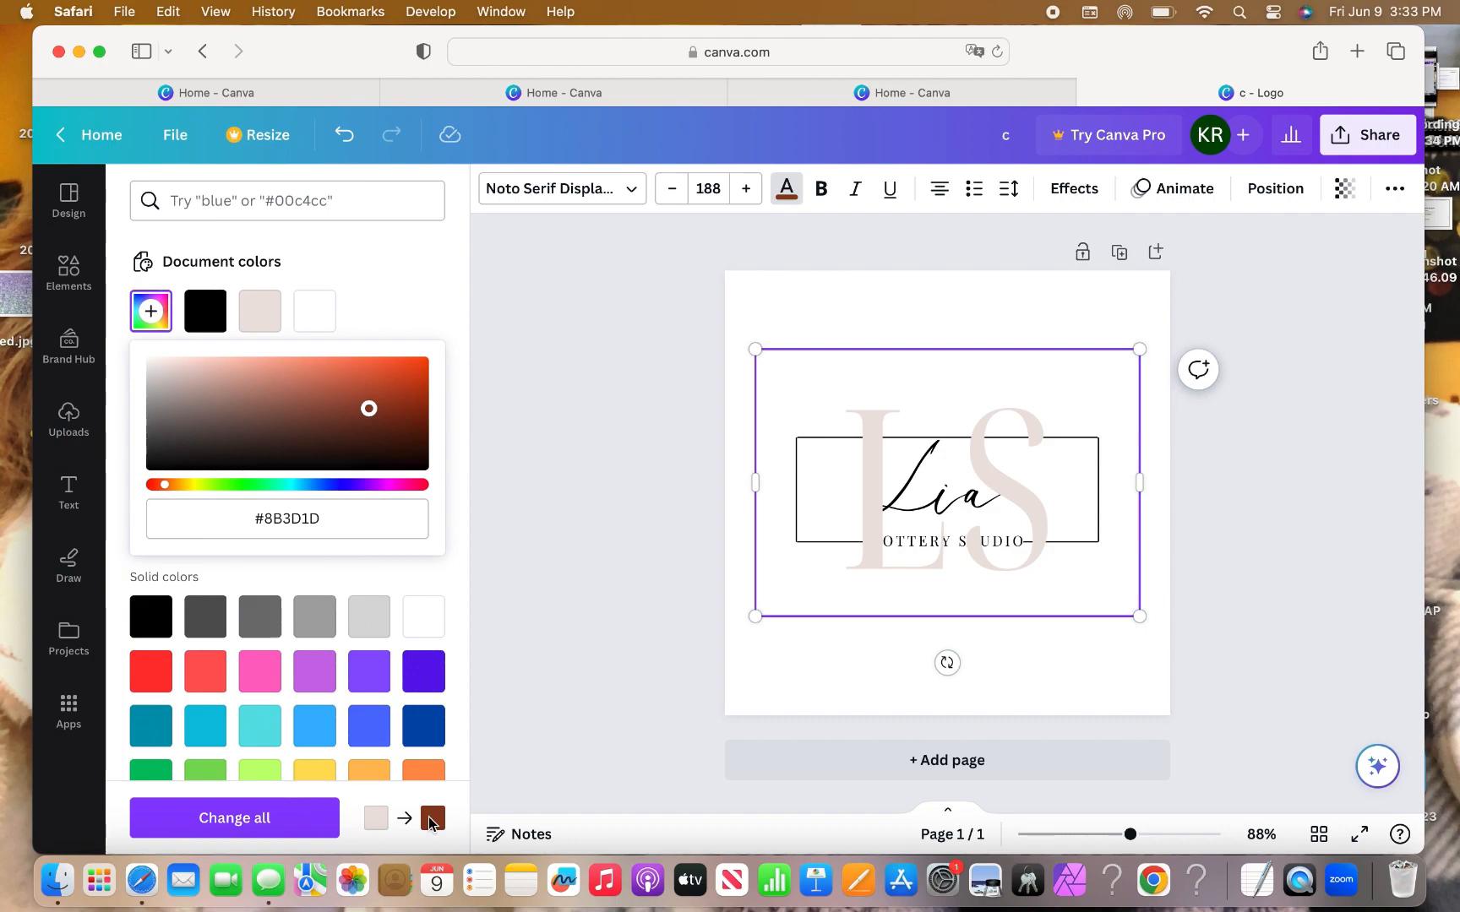
left_click(430, 819)
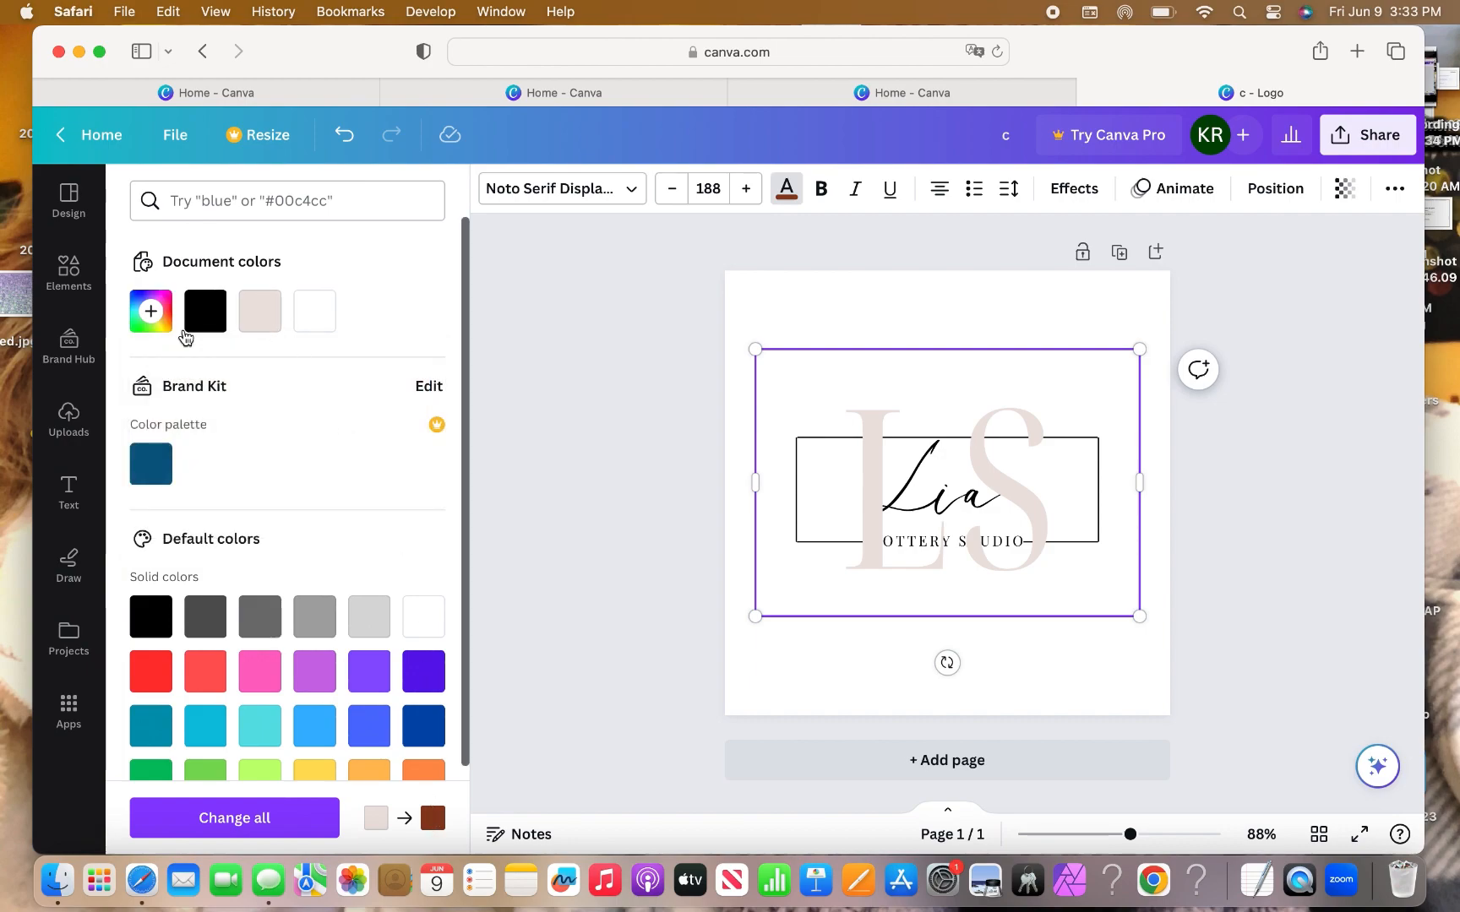
Recolour the LS letters from beige to terracotta #C6886F.
left_click(870, 434)
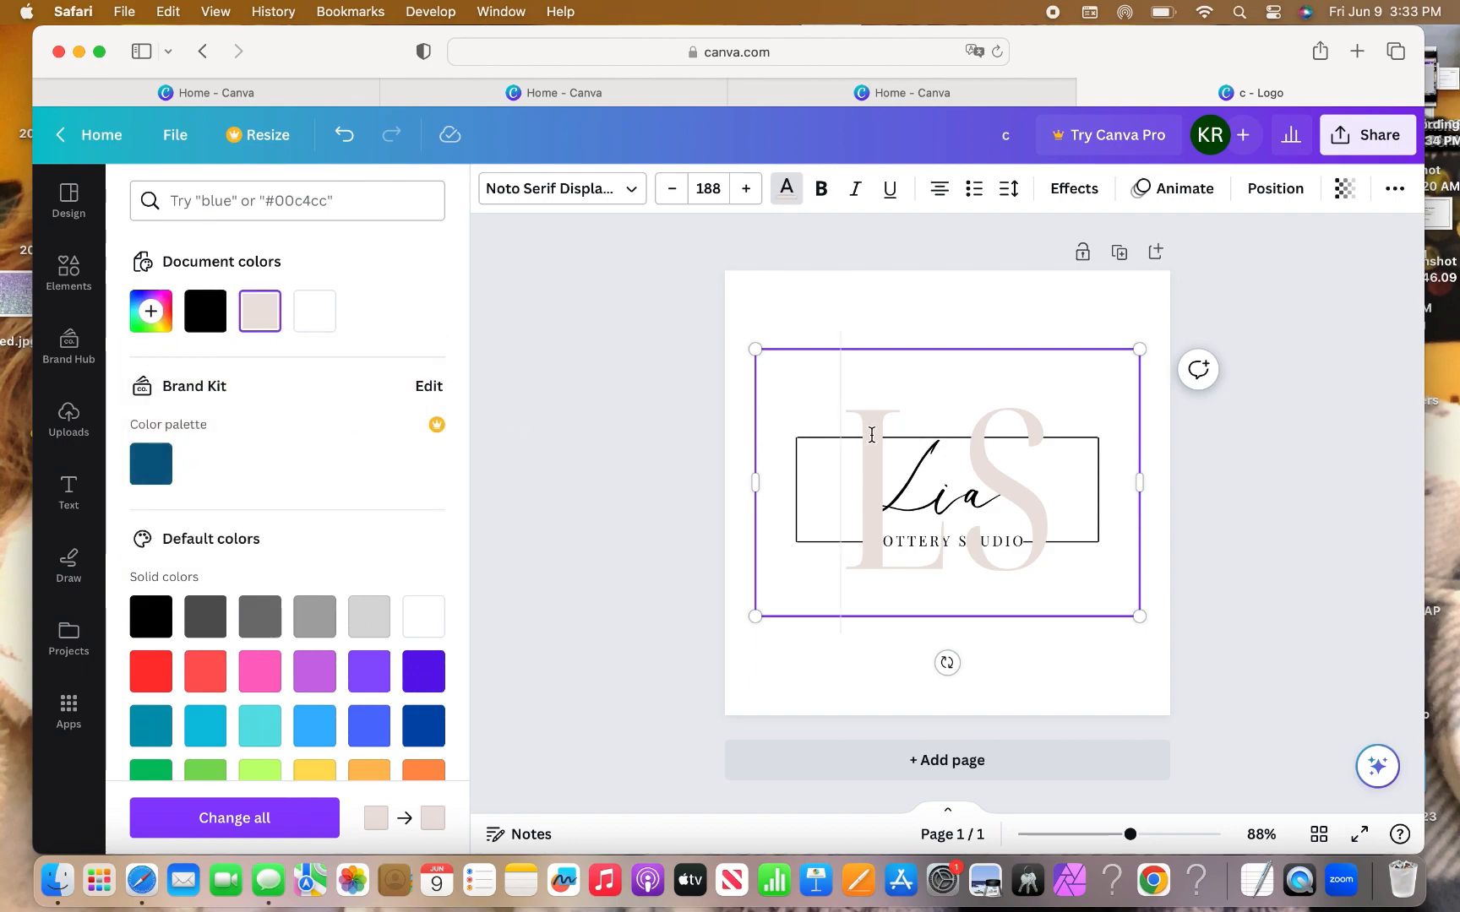
double_click(871, 434)
left_click(261, 310)
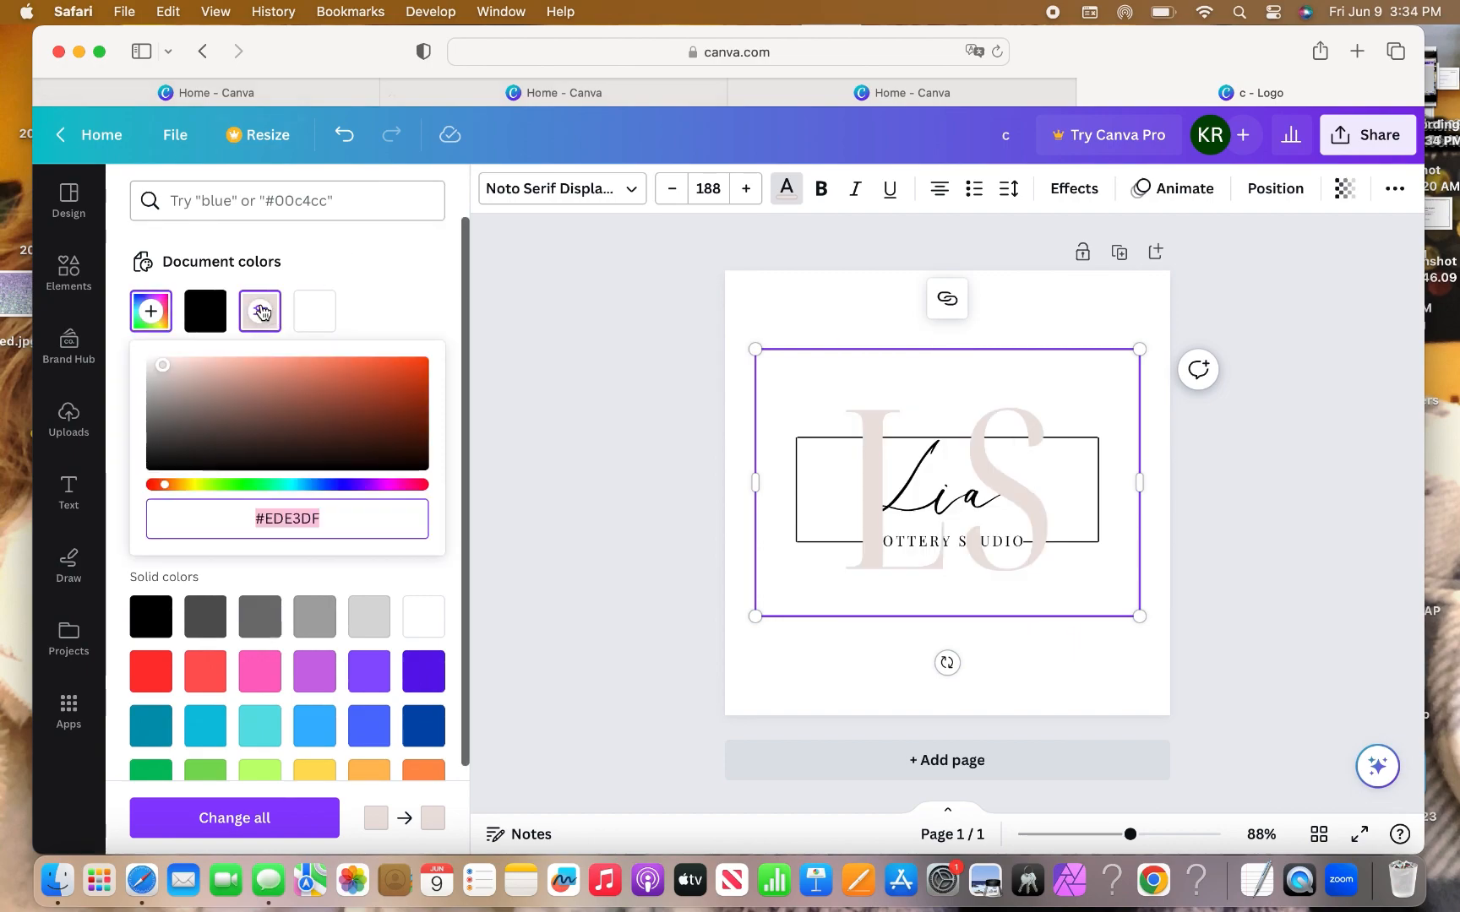
left_click(270, 382)
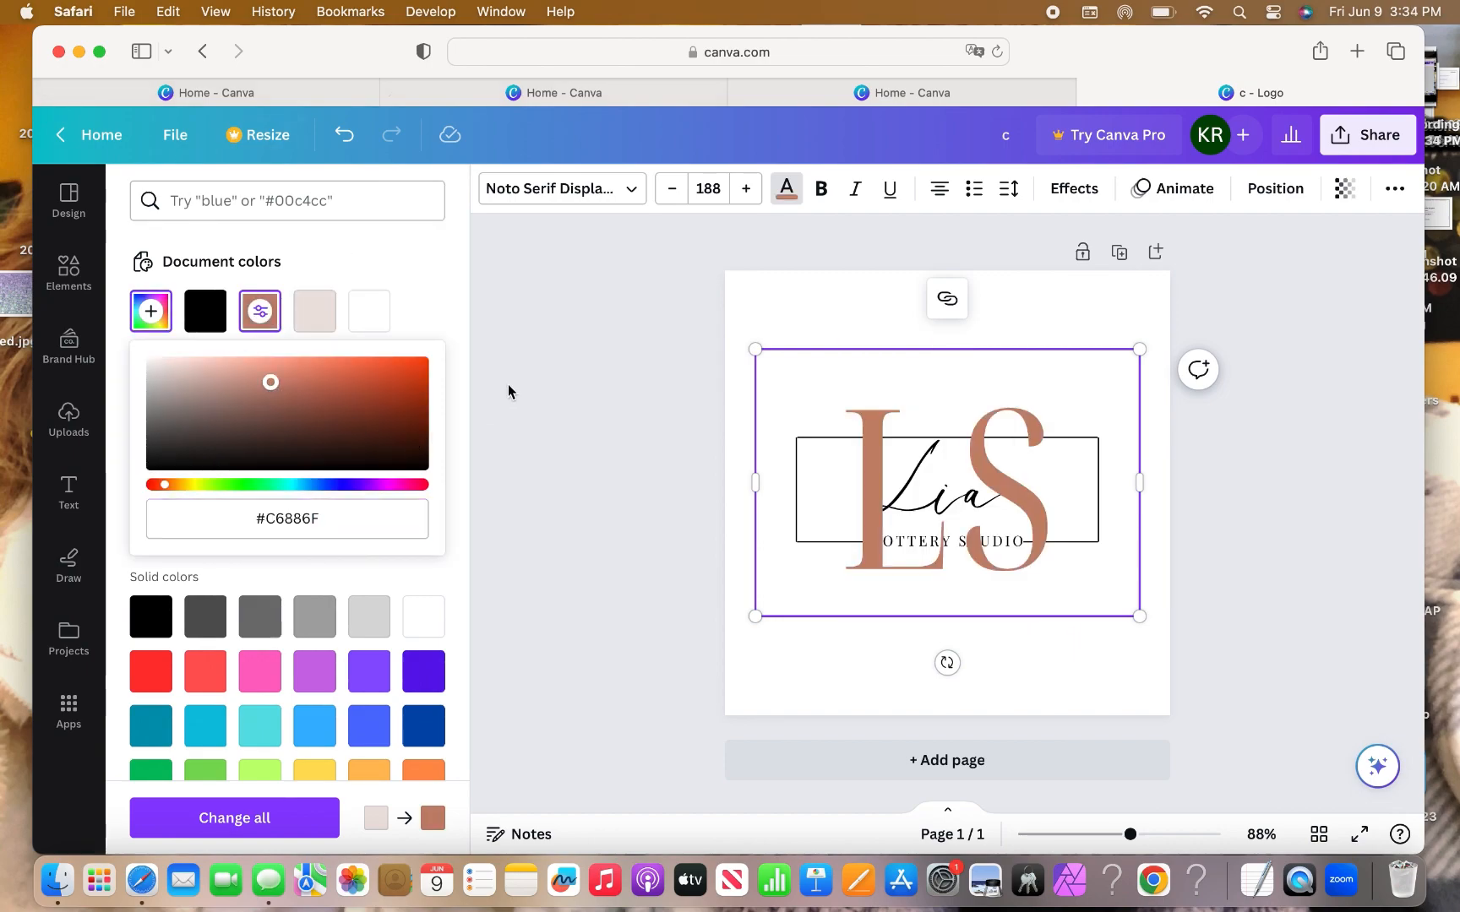
left_click(786, 314)
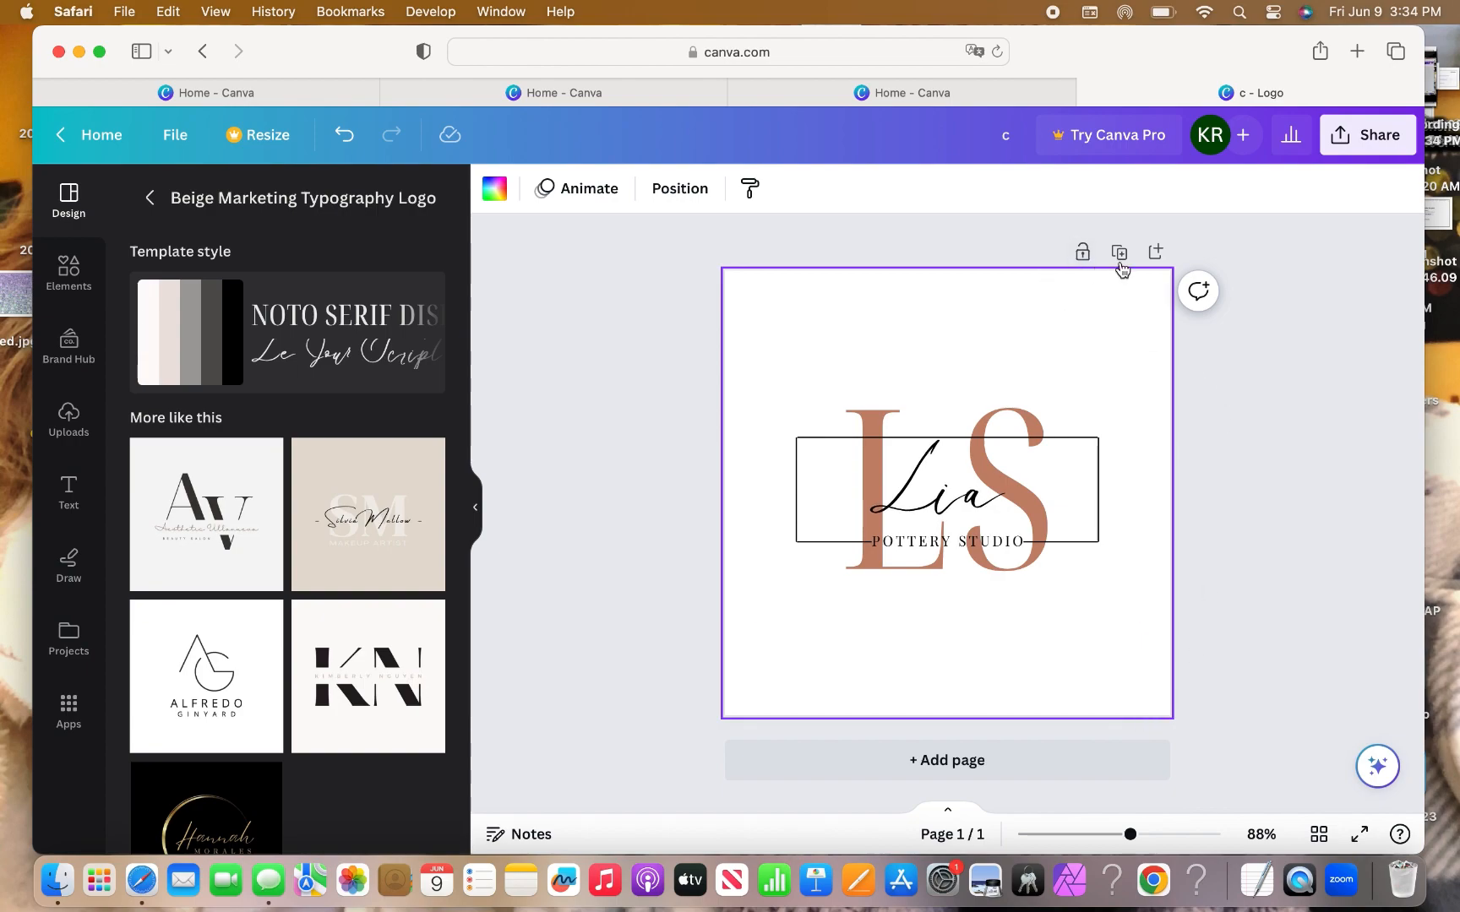
Duplicate the logo page and give page 2 the terracotta document-colour background.
left_click(1121, 253)
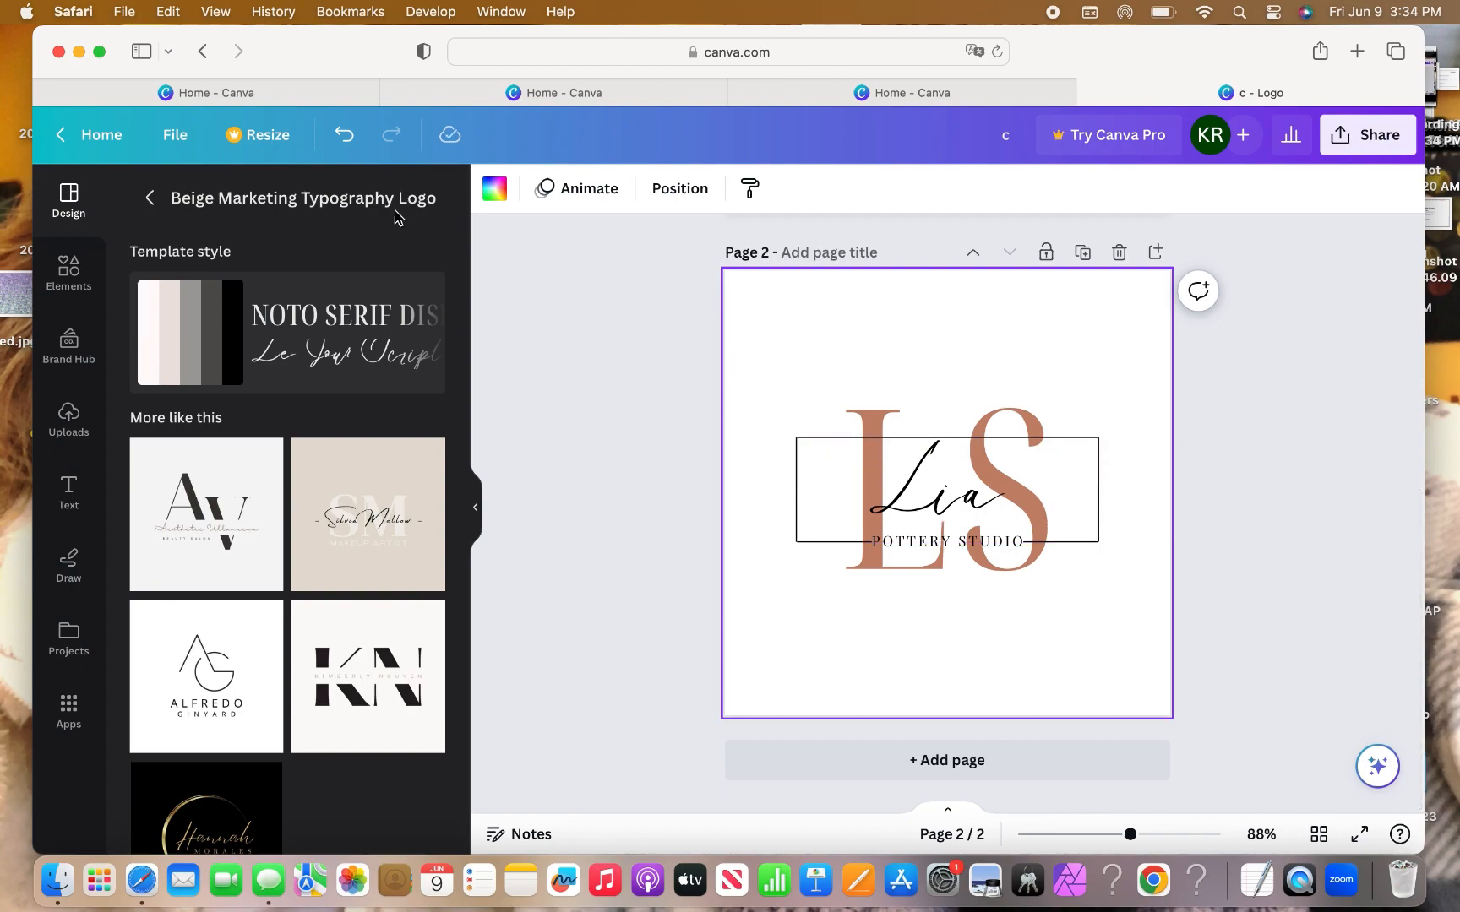
left_click(494, 189)
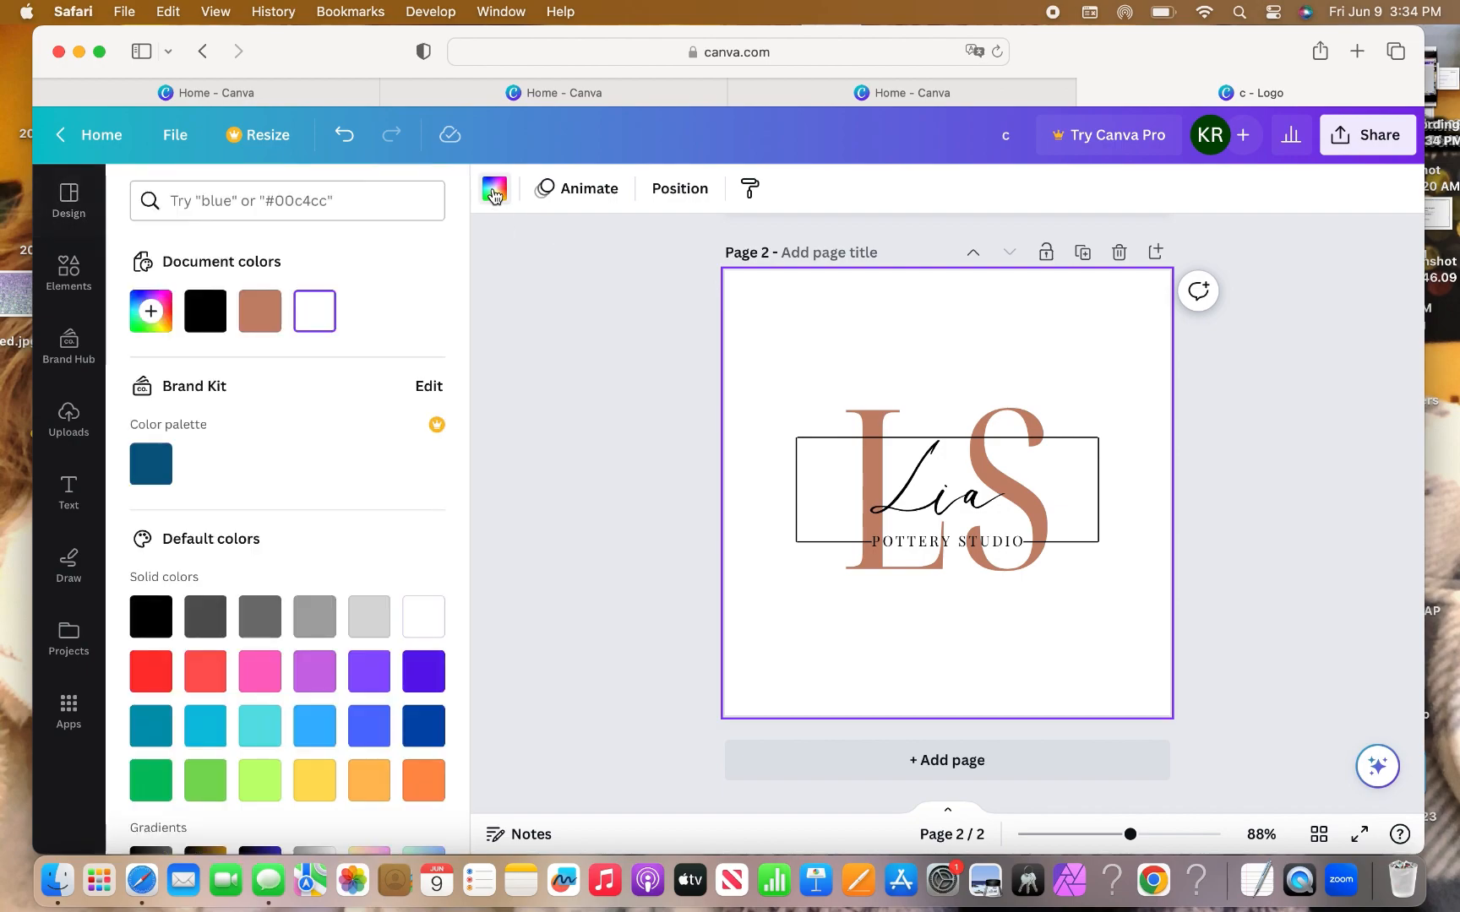
left_click(266, 310)
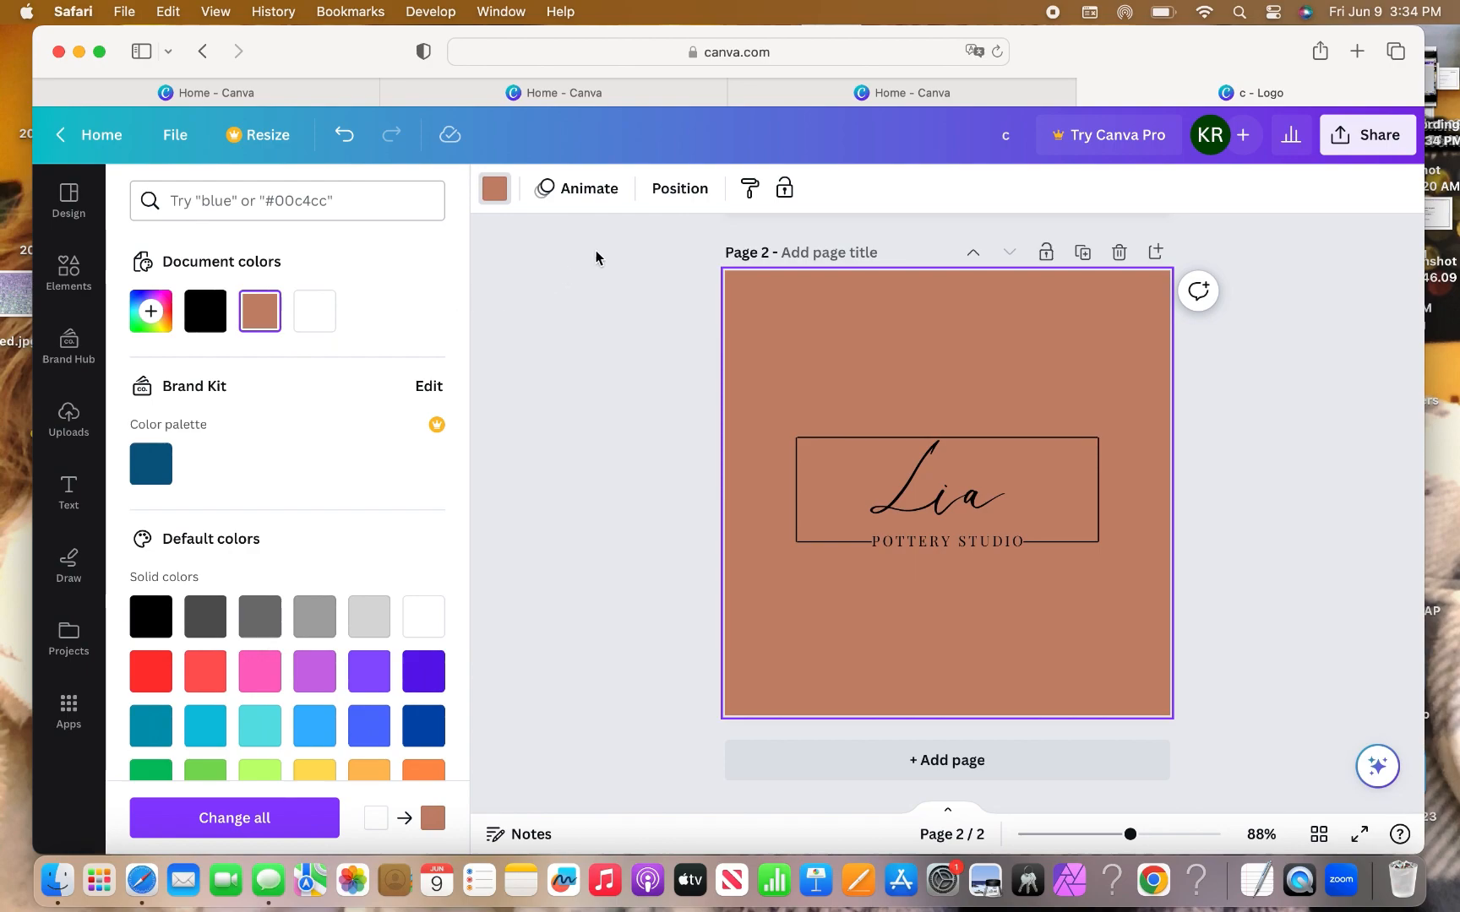
left_click(854, 403)
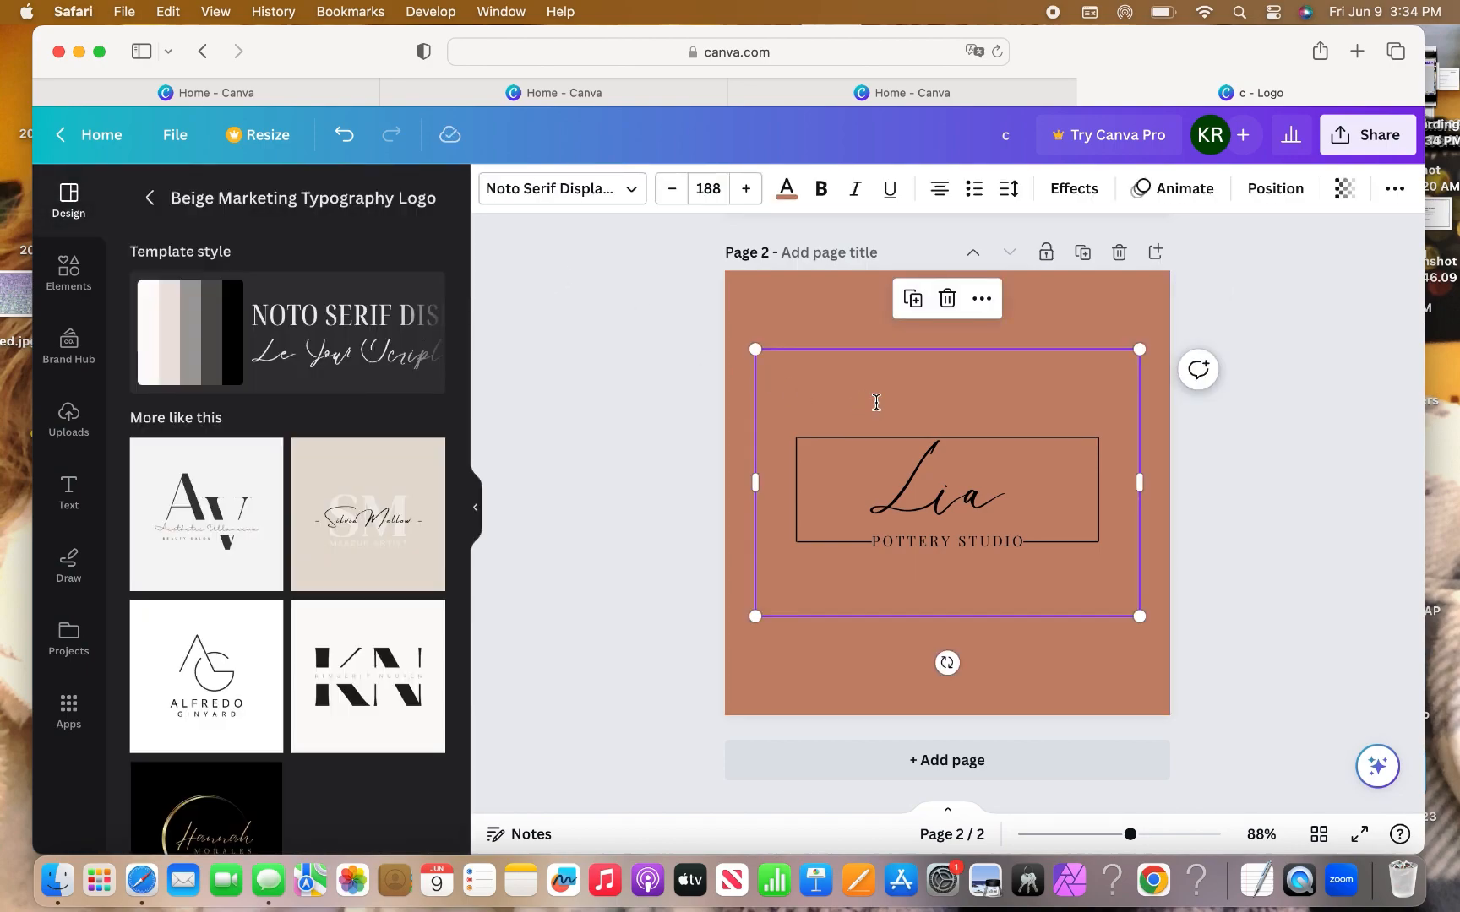
Turn page 2's LS initials white using the document colours.
left_click(876, 403)
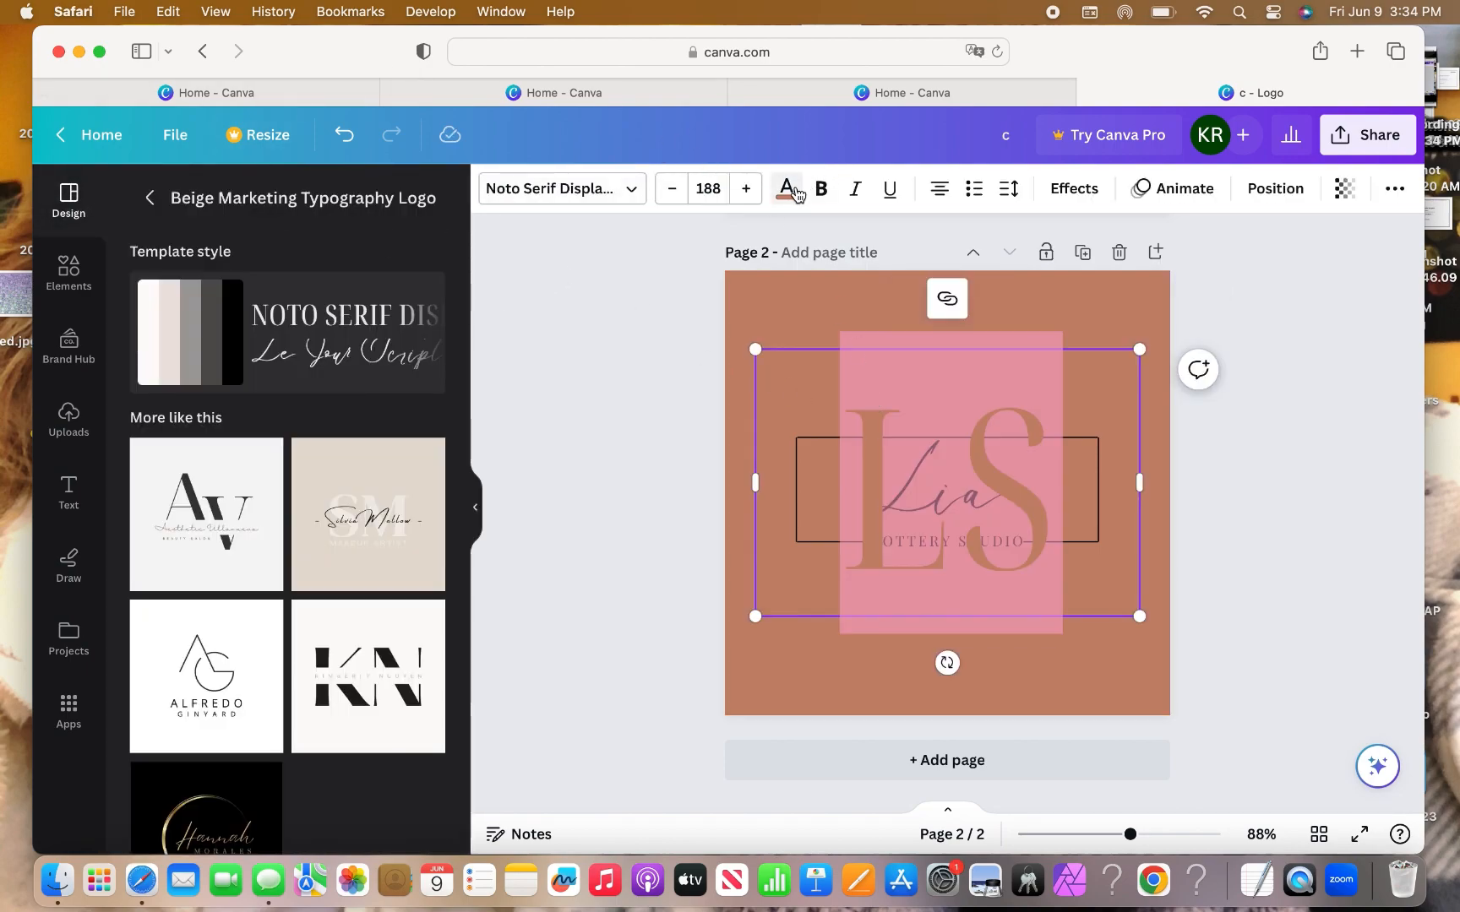
left_click(786, 187)
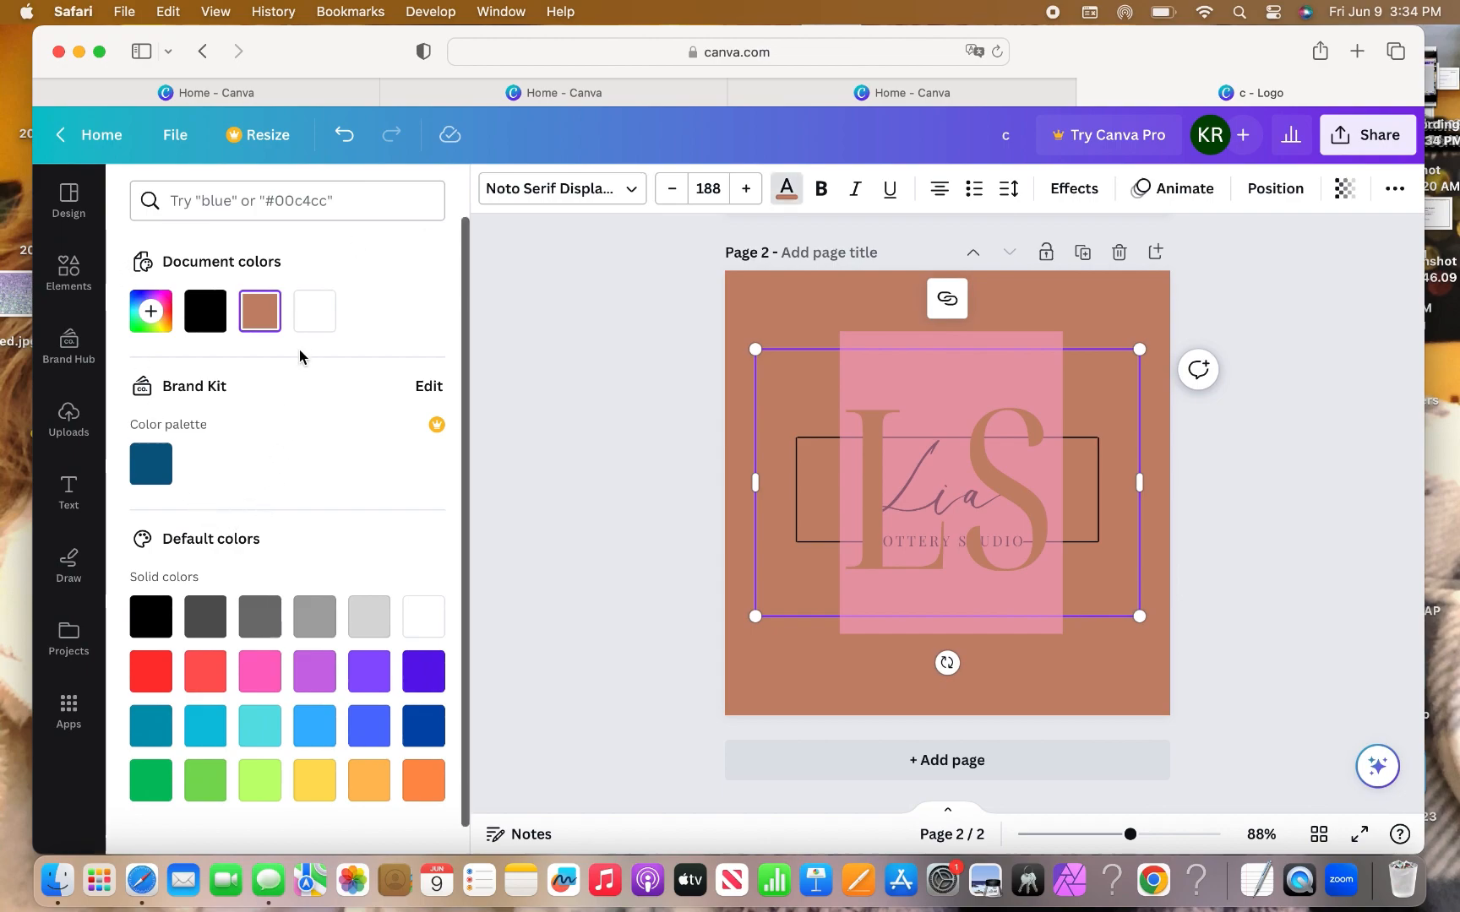
left_click(312, 311)
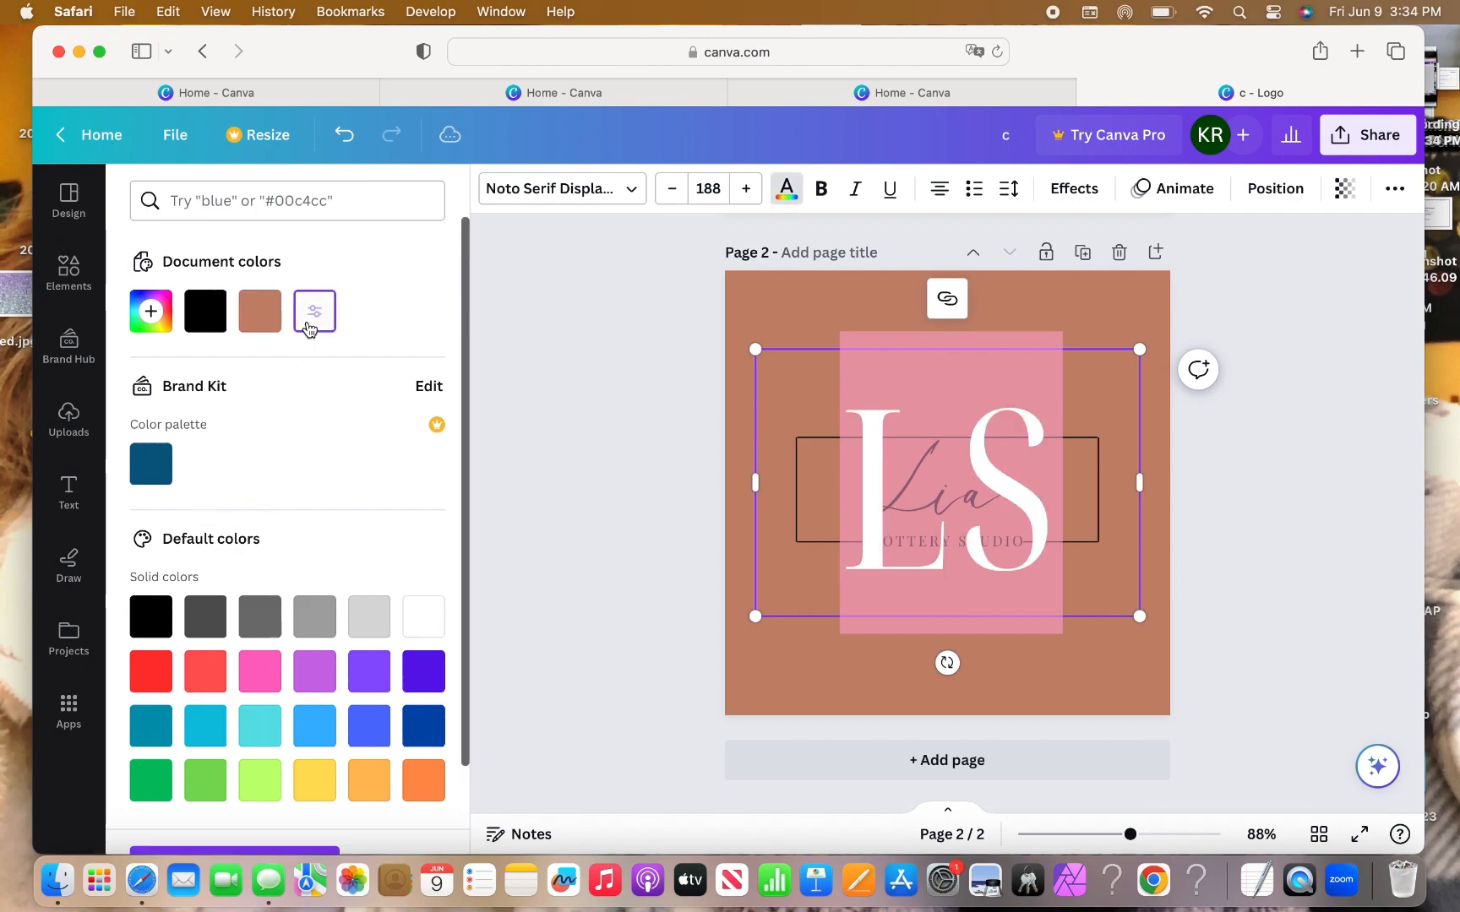
left_click(731, 403)
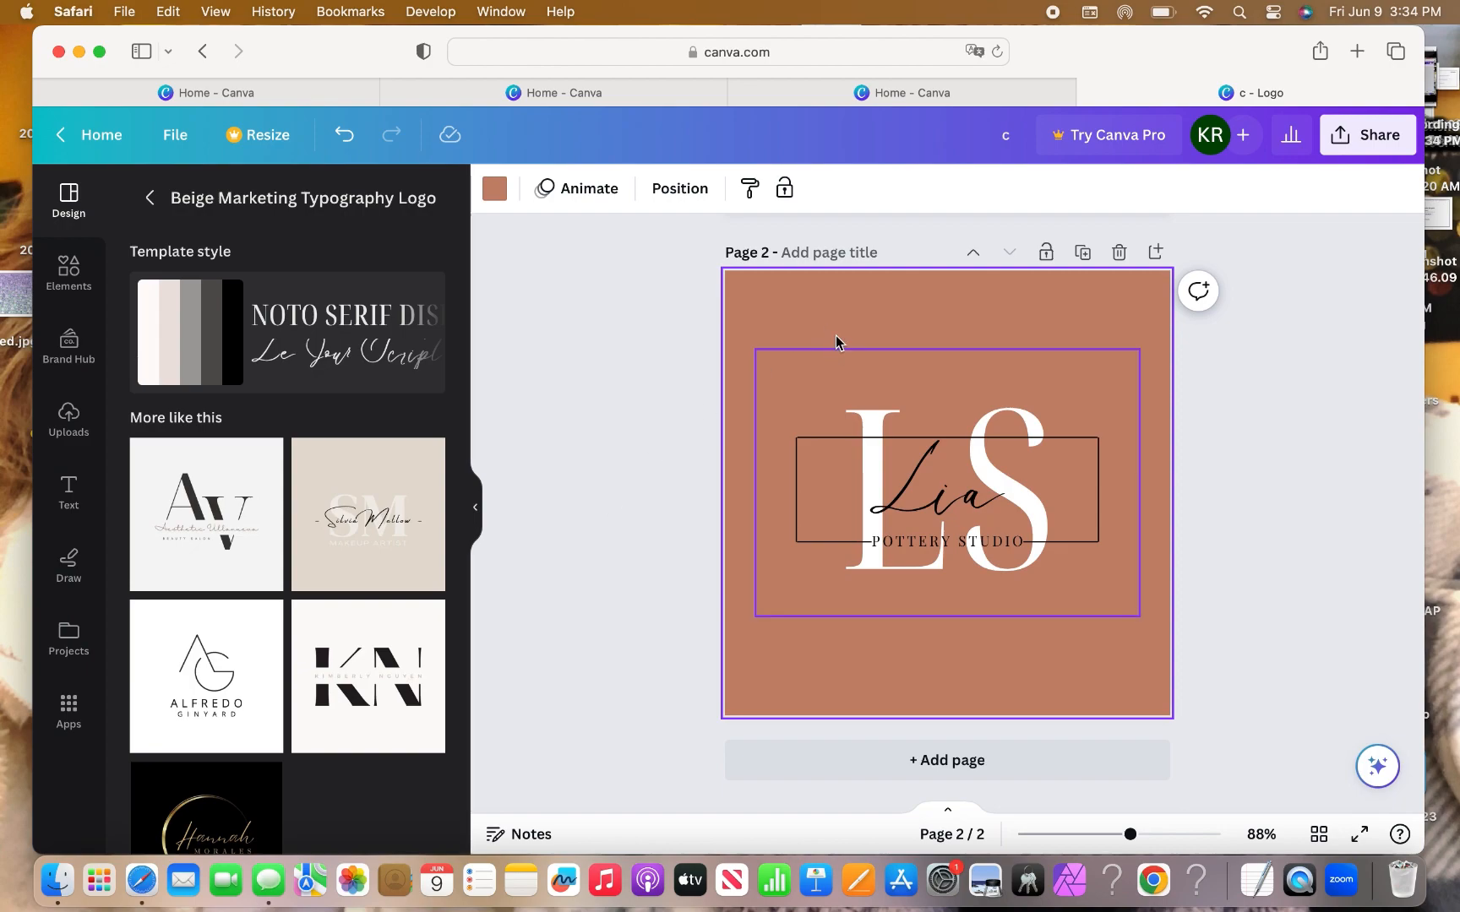
Lighten page 2's terracotta background to pale blush pink #FAE9E2.
left_click(495, 189)
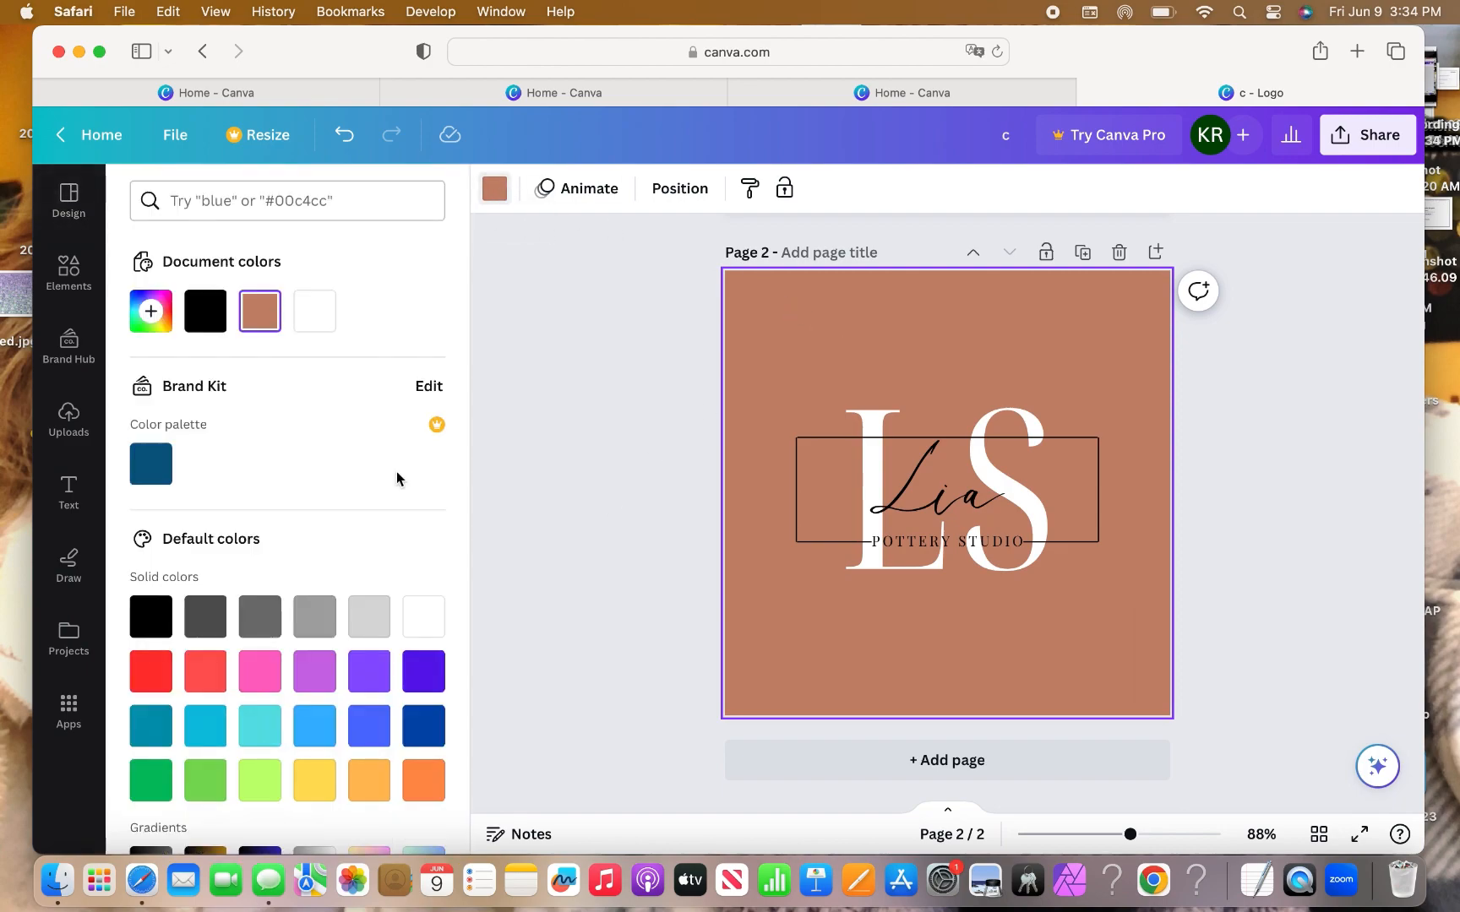
left_click(275, 304)
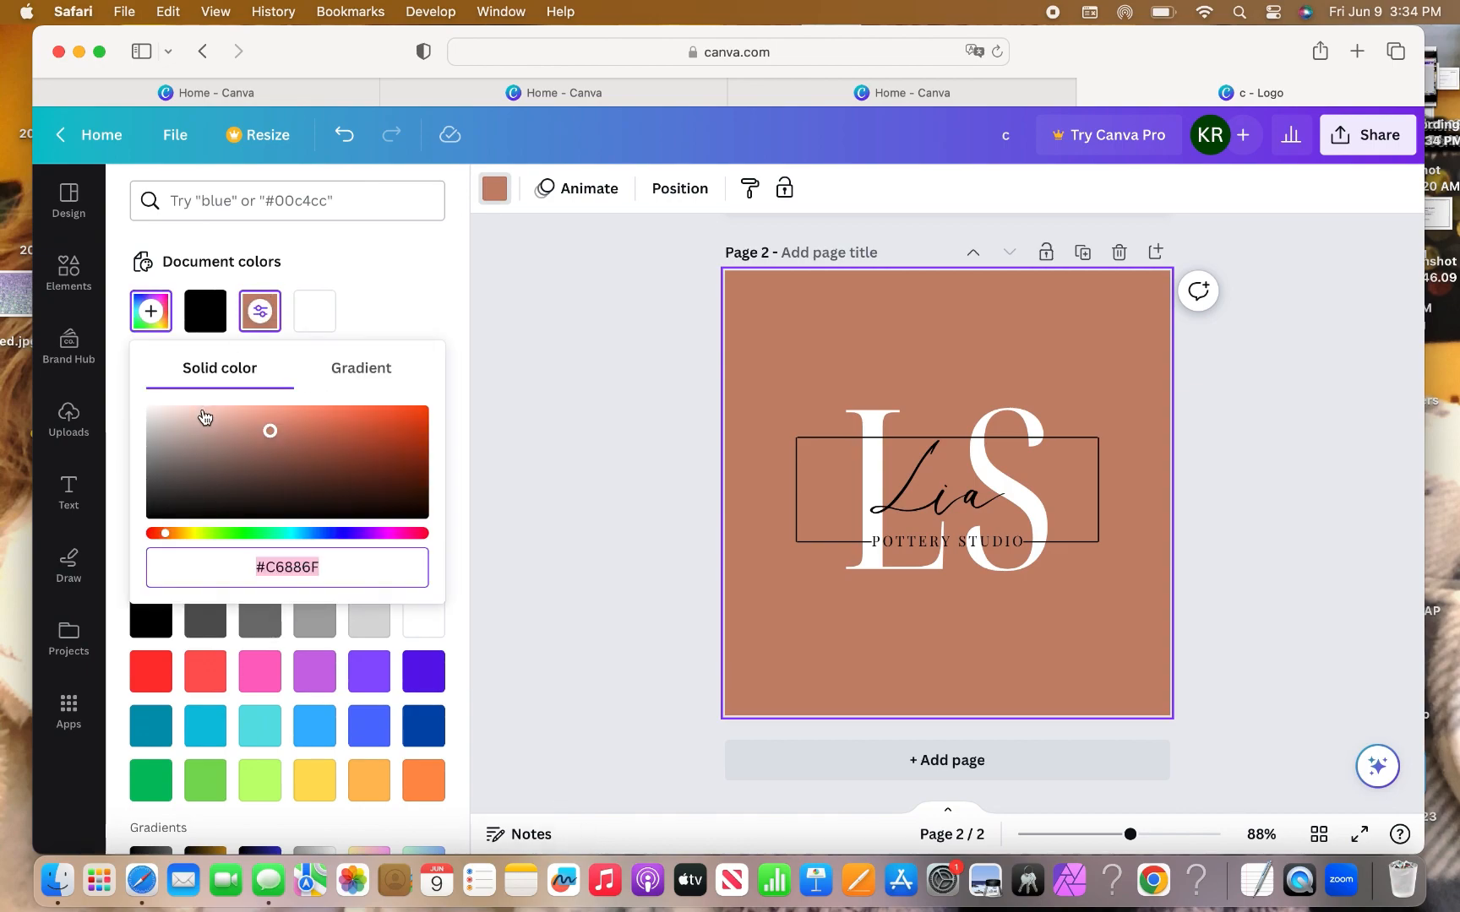
left_click_drag(269, 430, 184, 432)
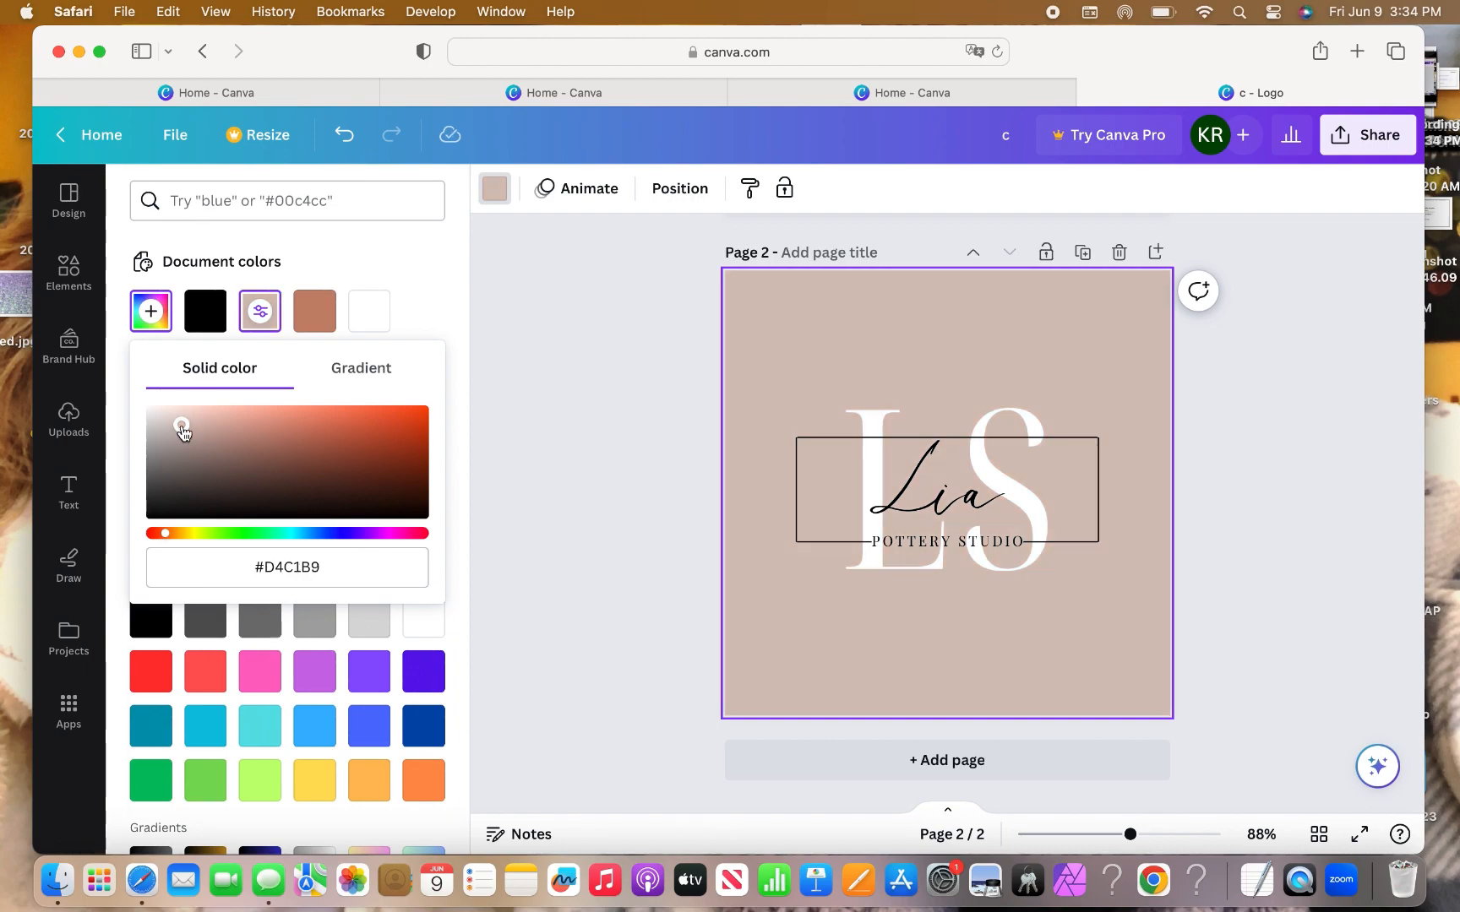
left_click(168, 422)
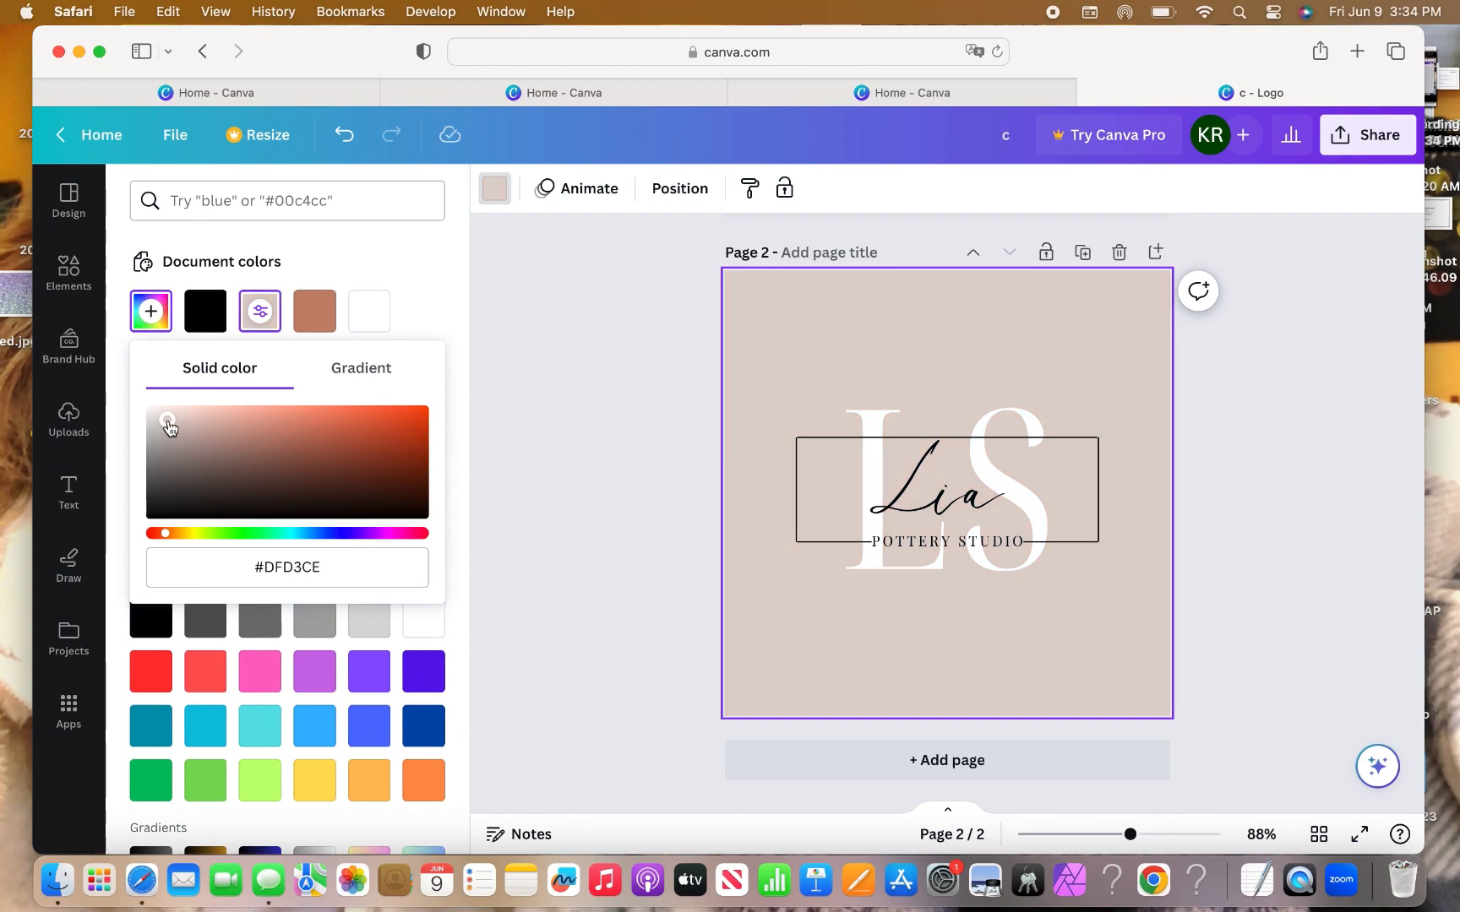
left_click(175, 414)
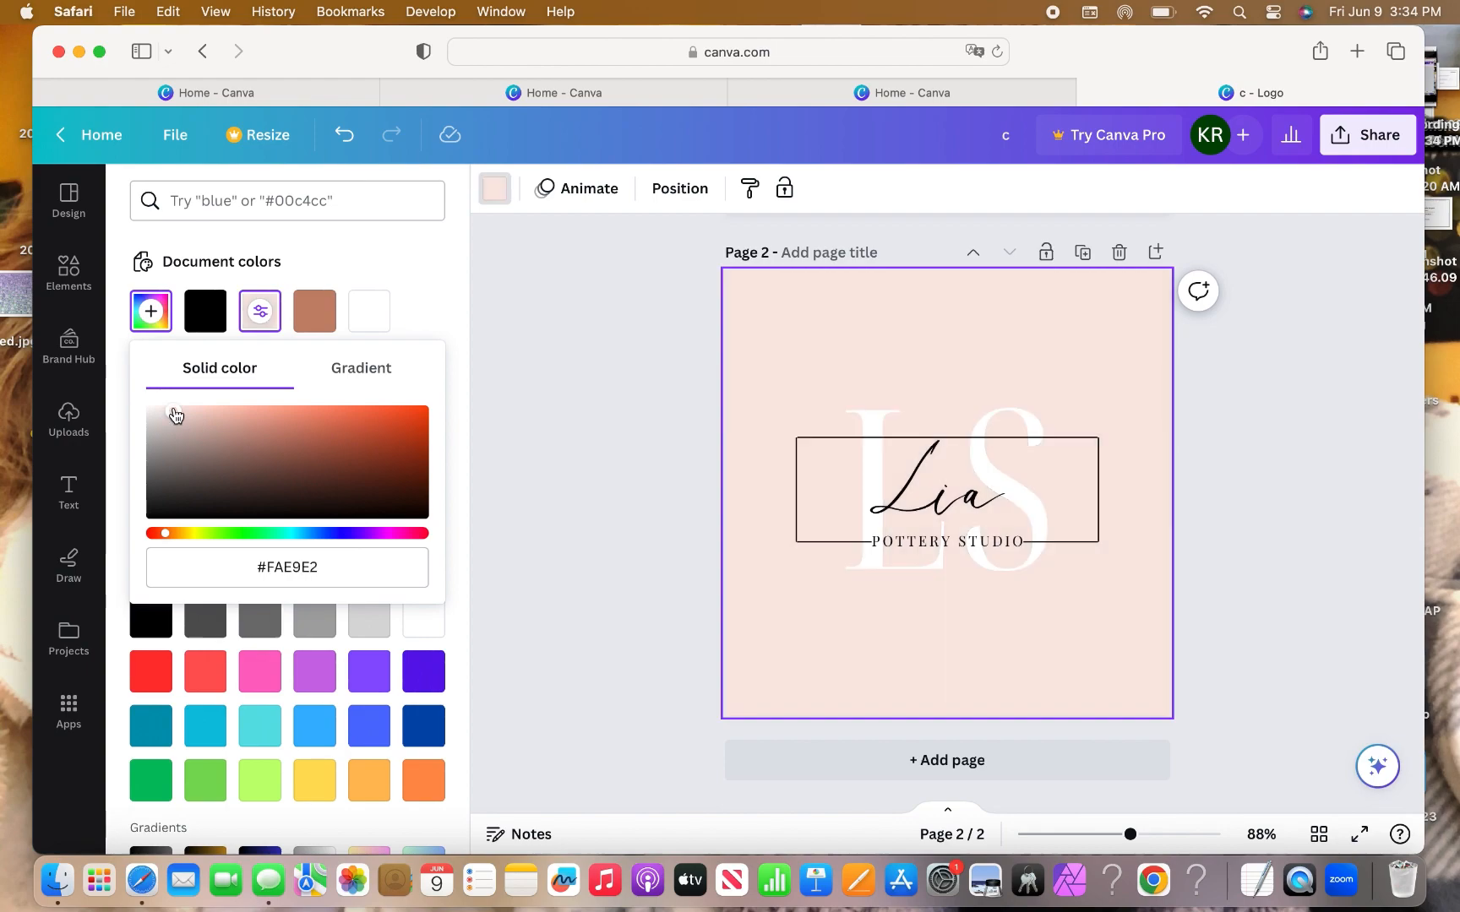
left_click(668, 405)
scroll(669, 404, "up", 5)
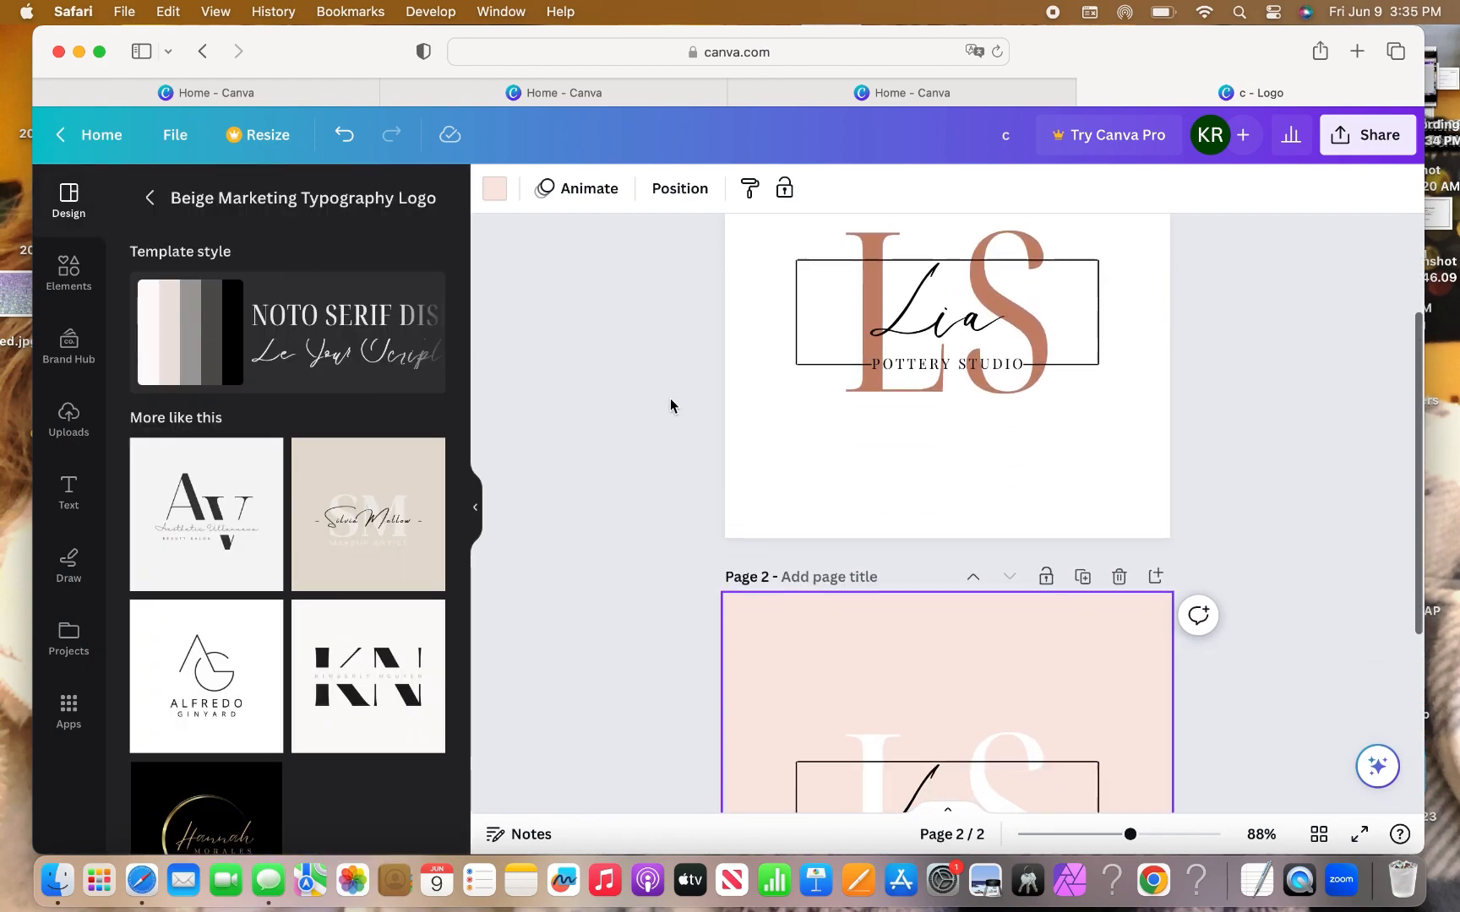
Download all pages of the logo as 500 × 500 PNG images.
scroll(670, 406, "down", 4)
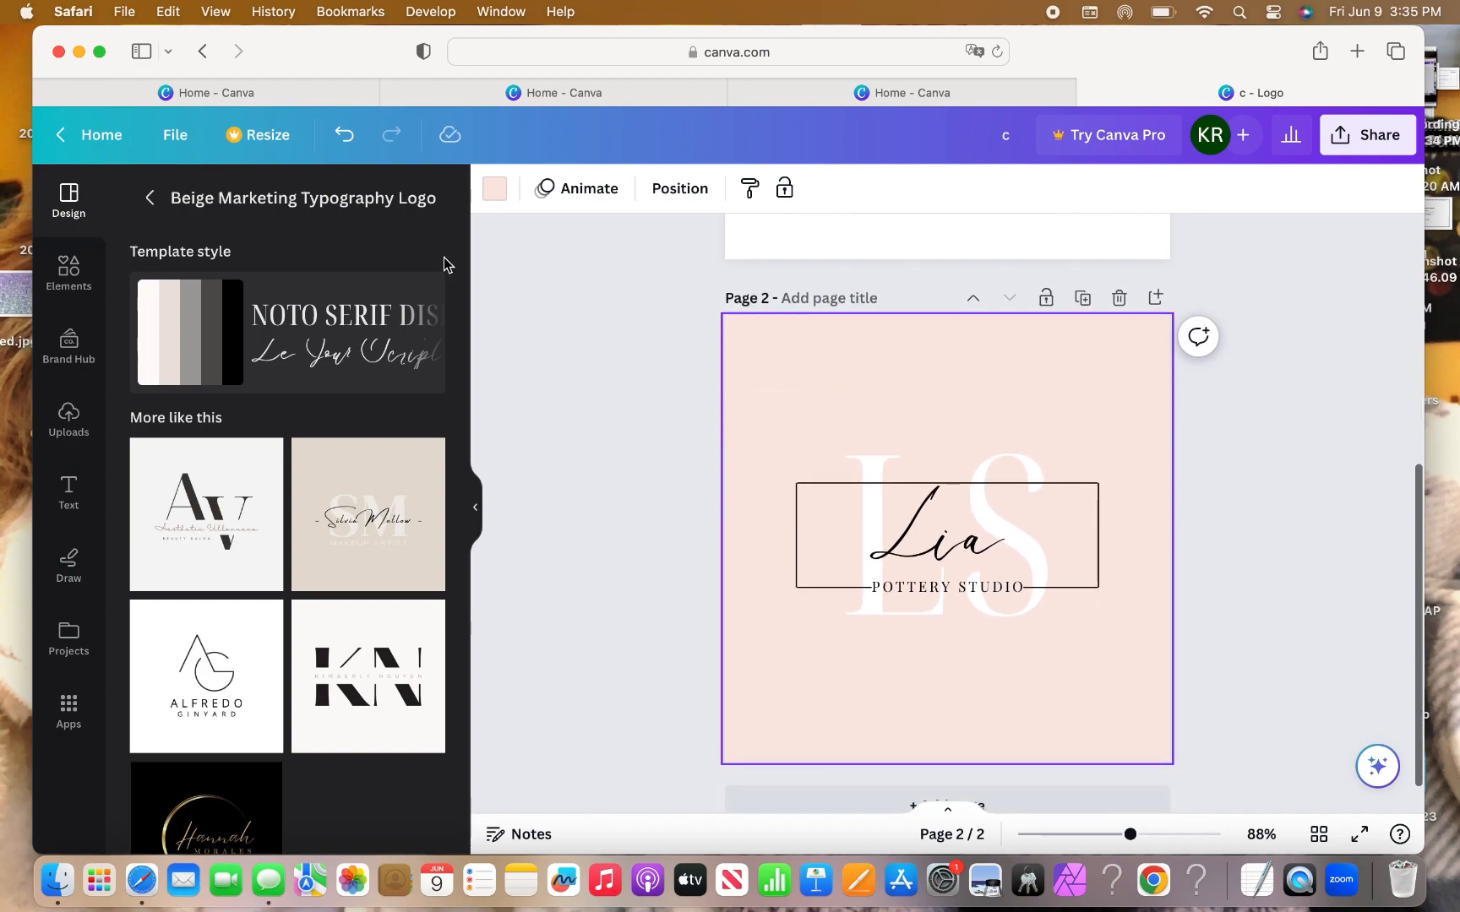
scroll(1230, 603, "down", 1)
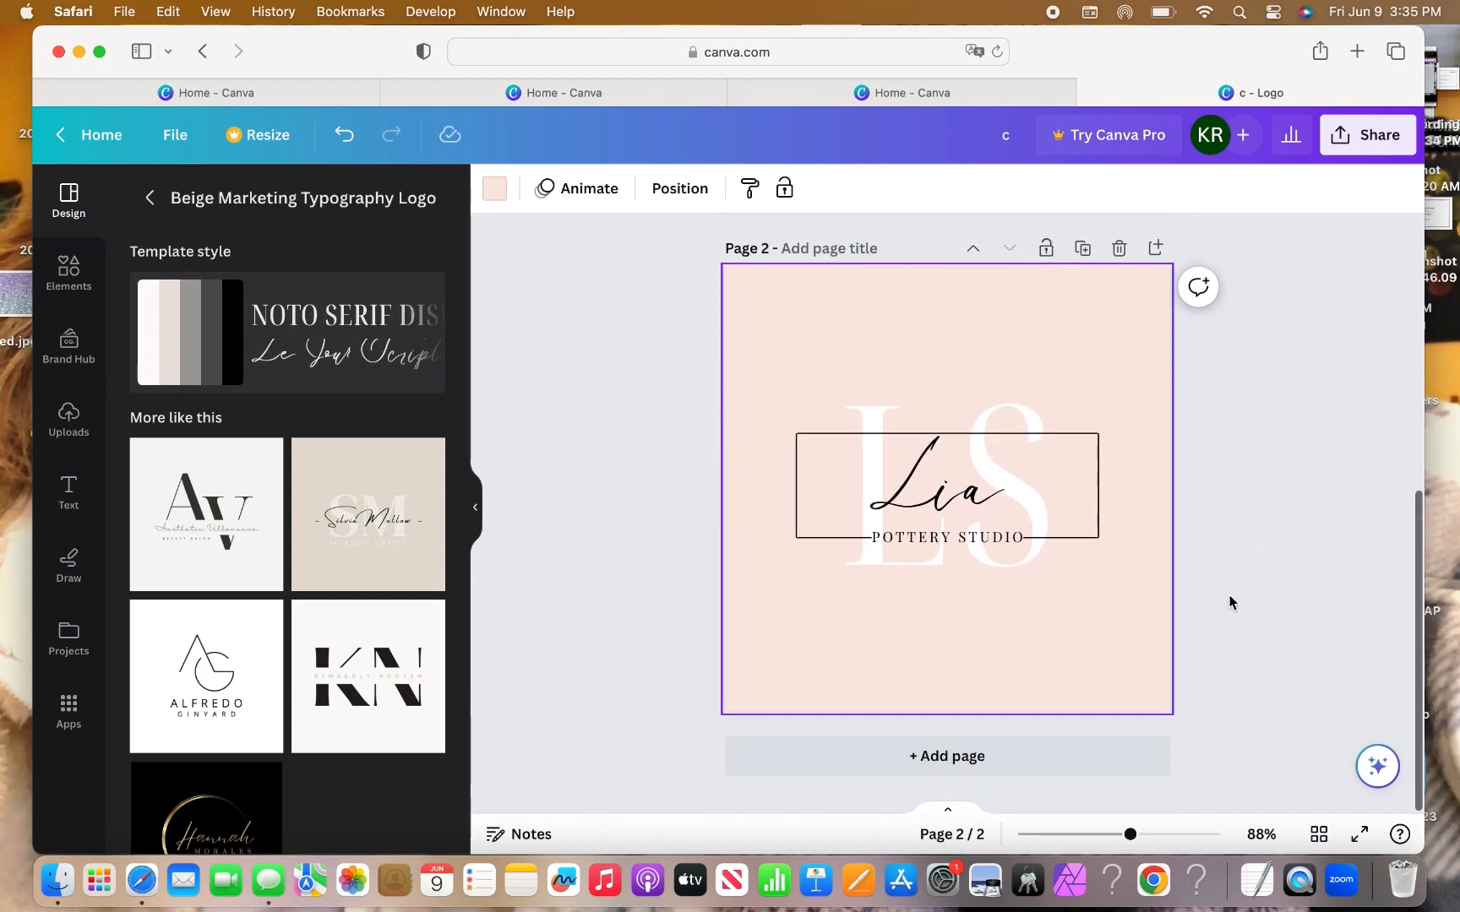
left_click(1268, 557)
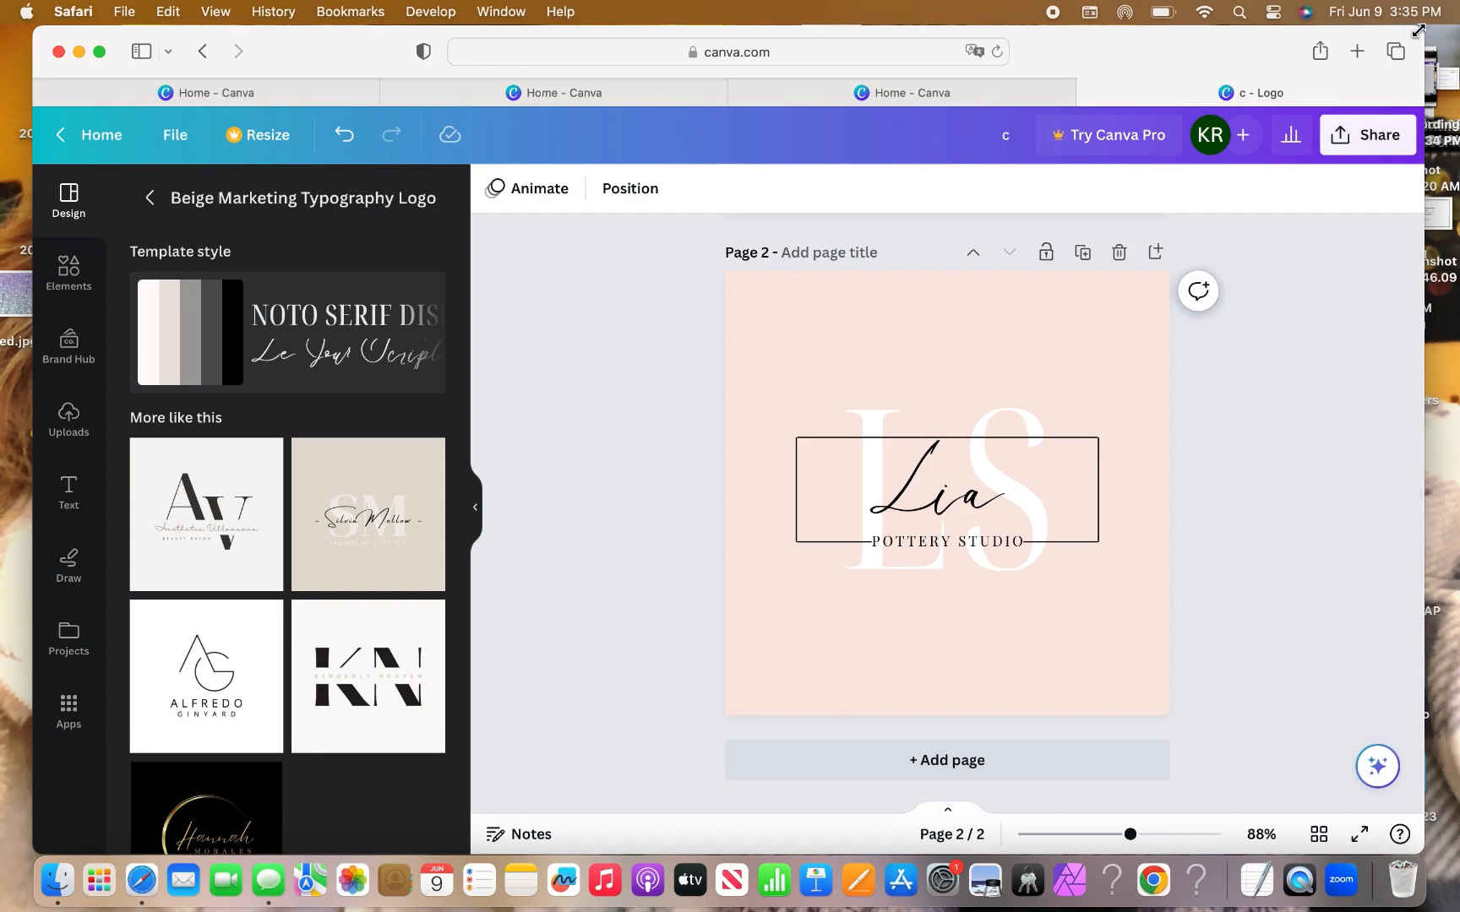
left_click(1381, 140)
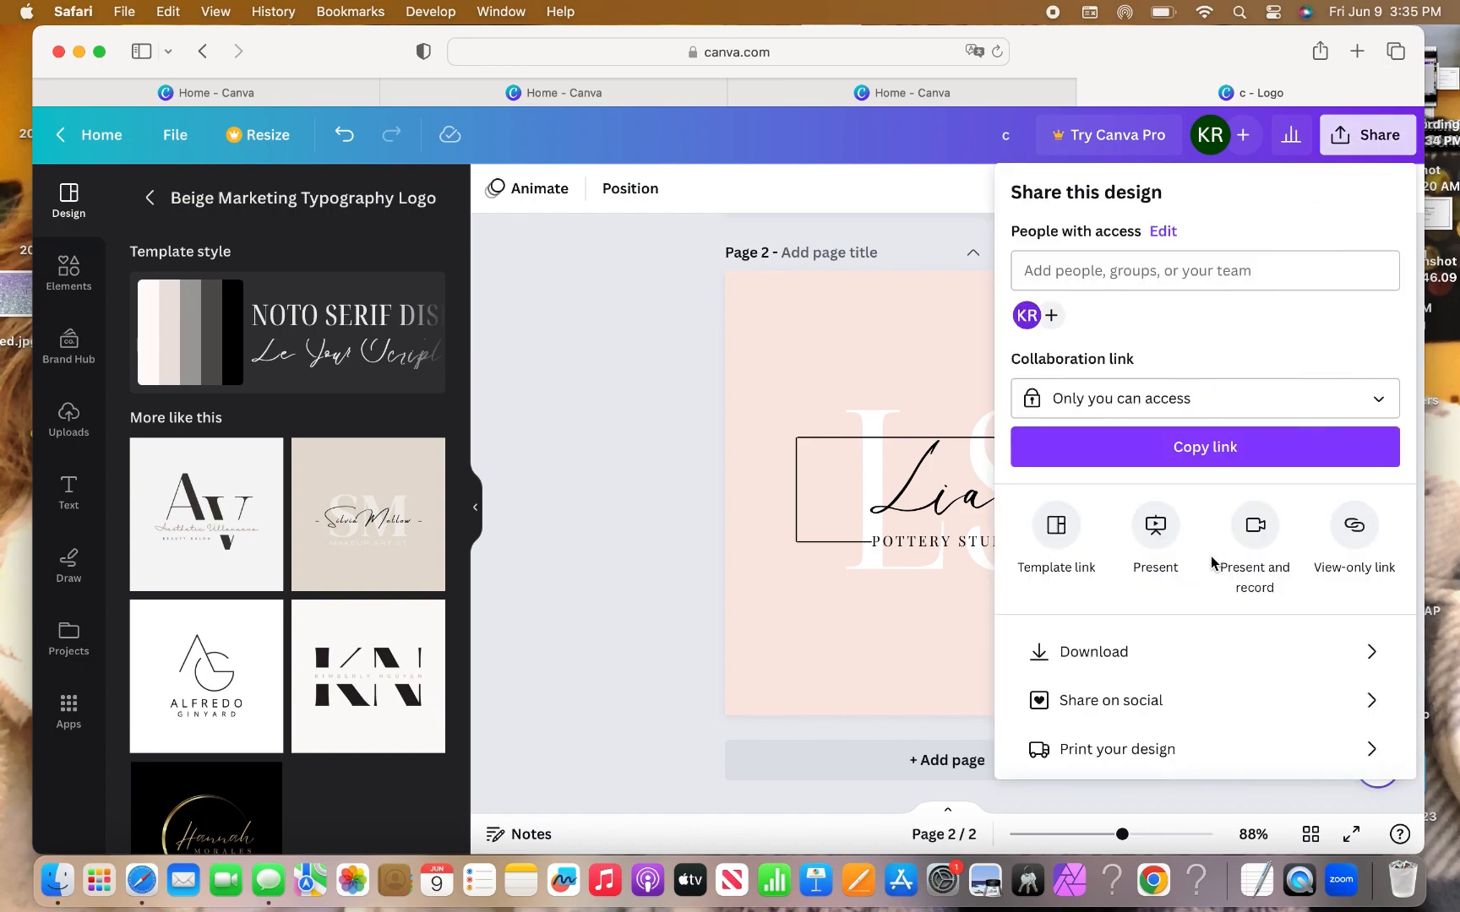
scroll(1159, 607, "down", 2)
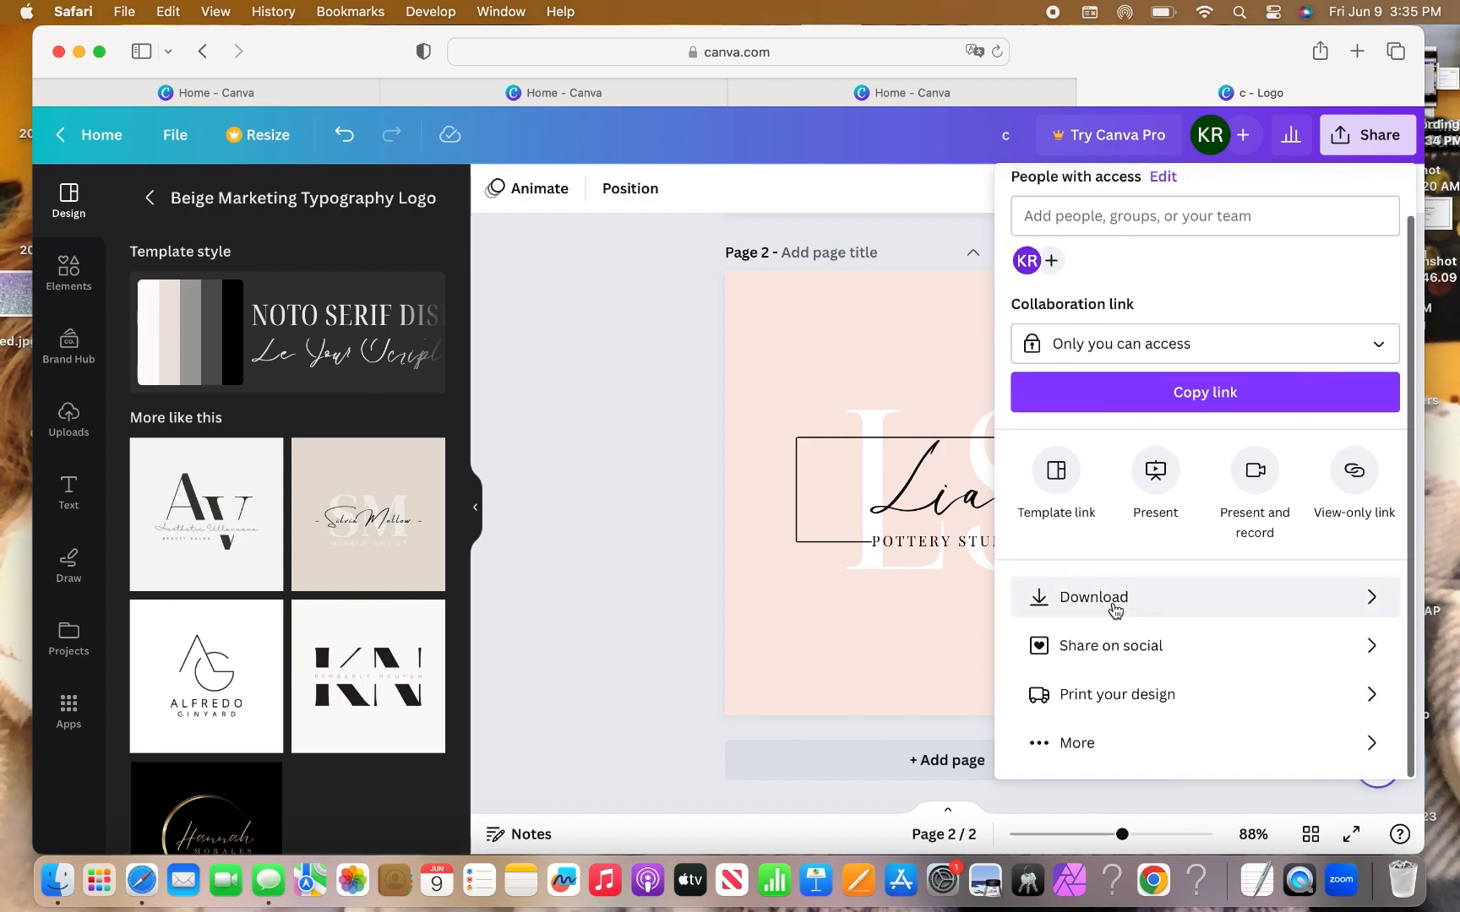
left_click(1116, 599)
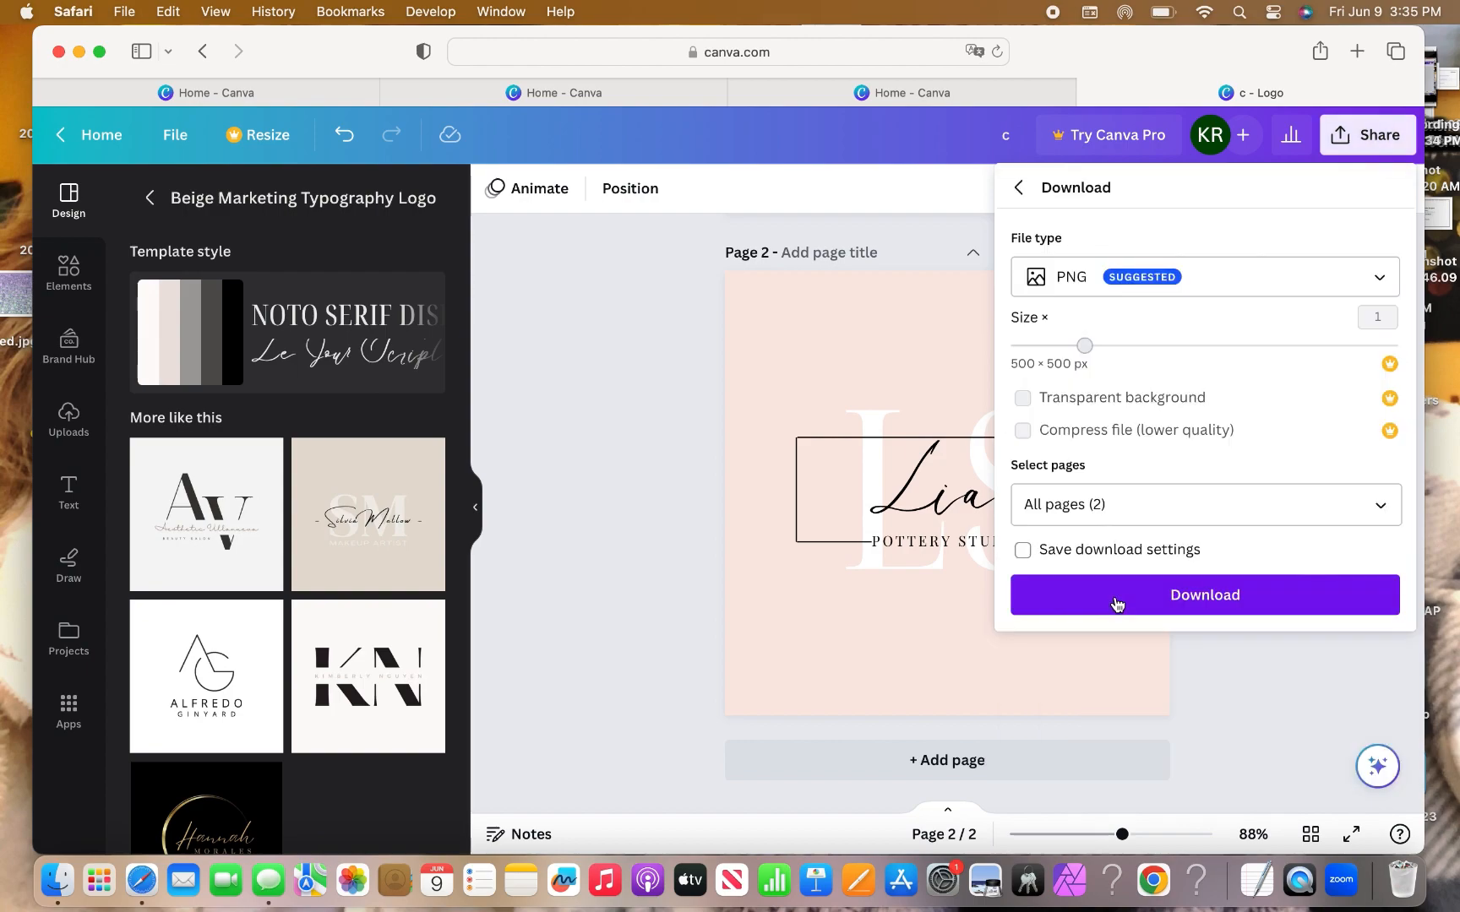
left_click(1378, 507)
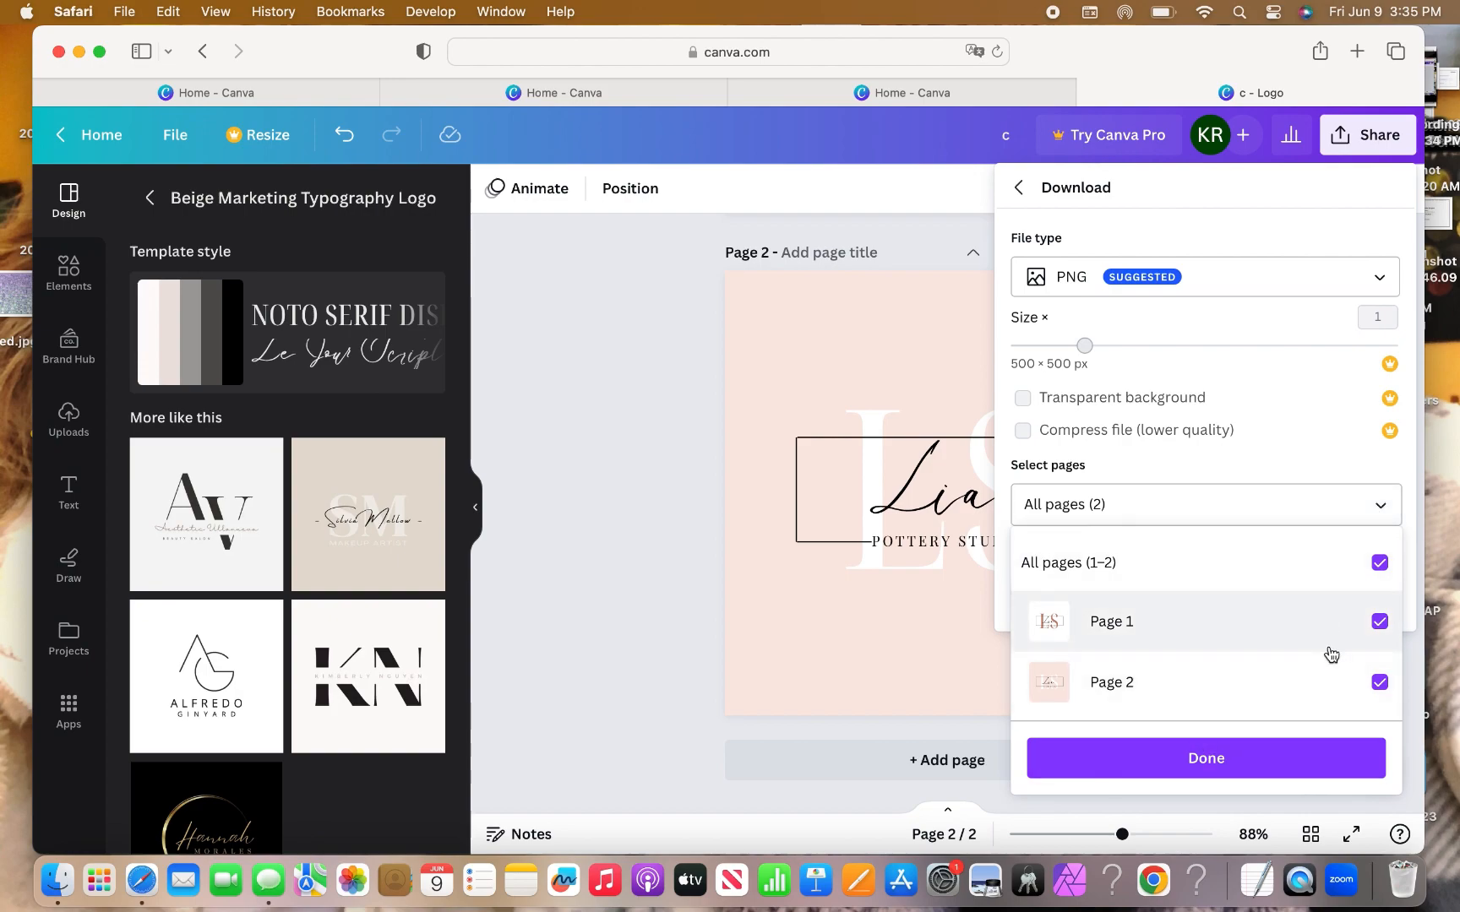
left_click(1217, 759)
left_click(1228, 593)
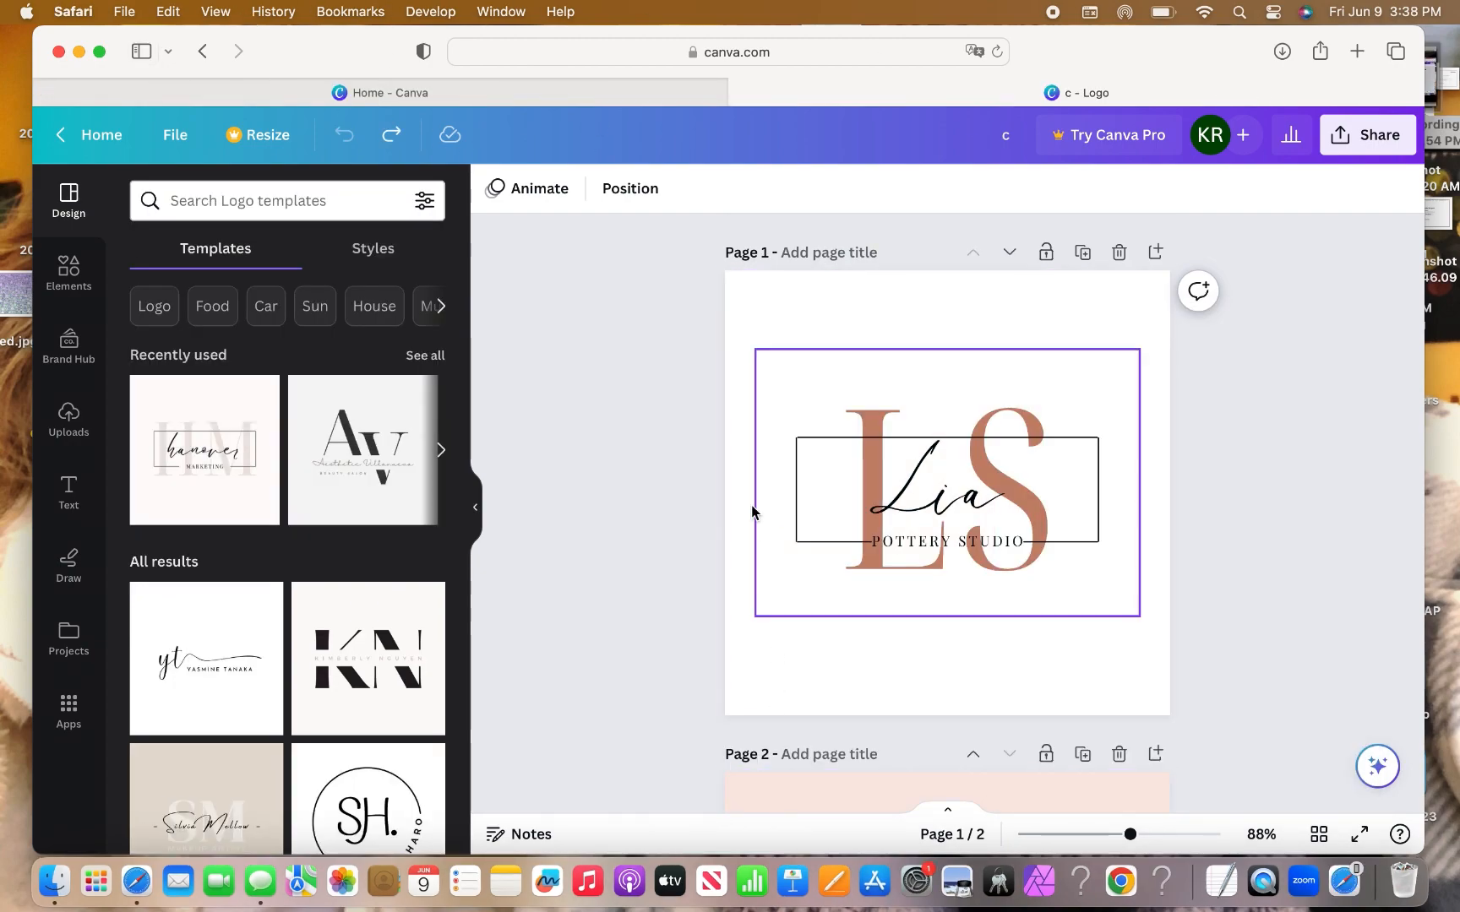
Undo the last change and duplicate page 1 into a new third page.
key("super+z")
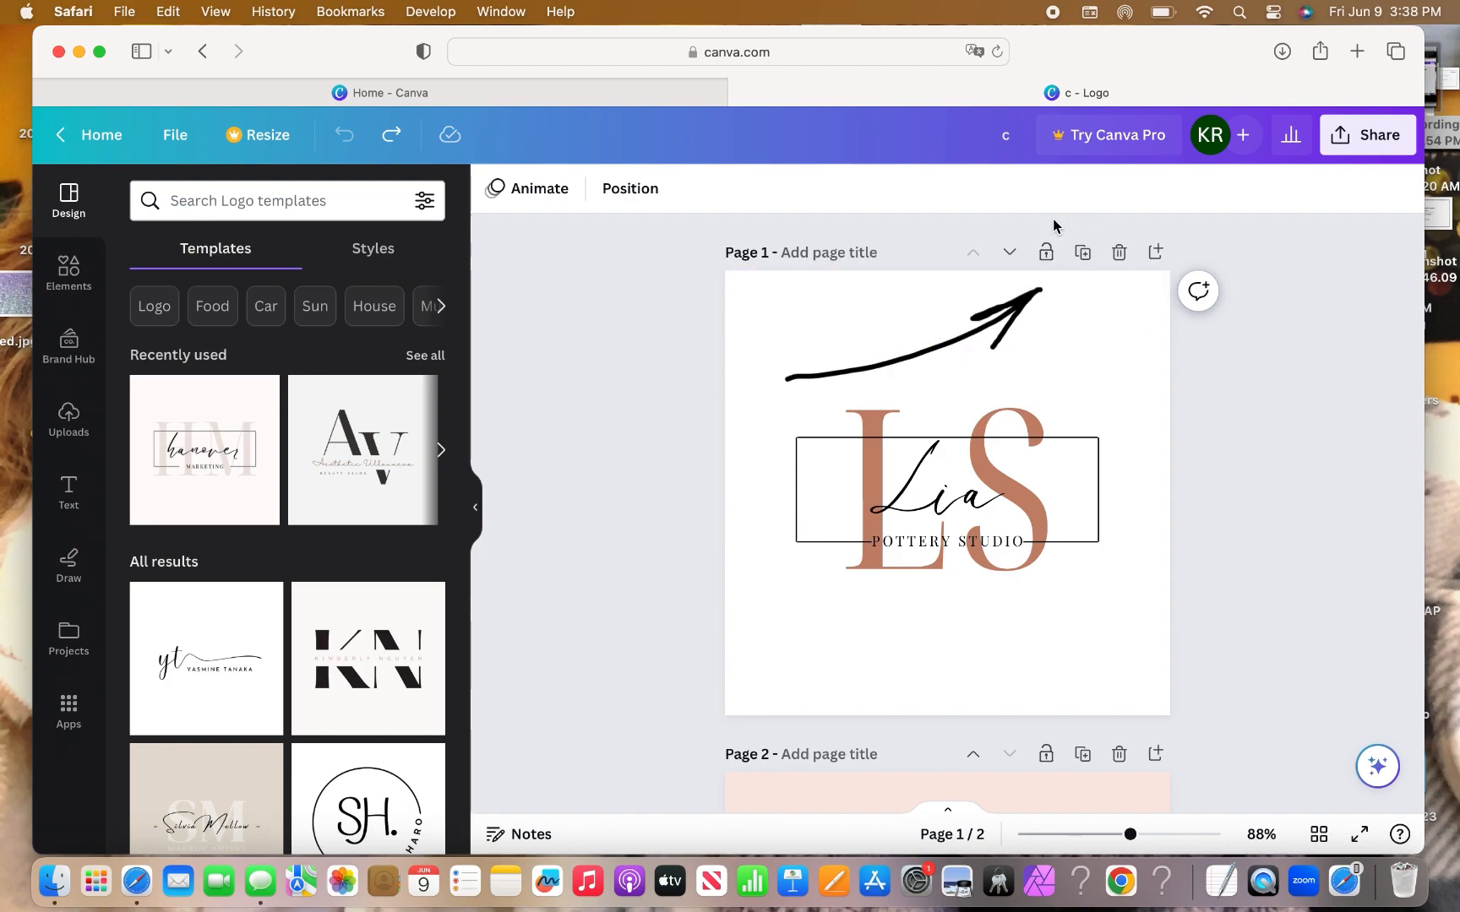
left_click(1082, 253)
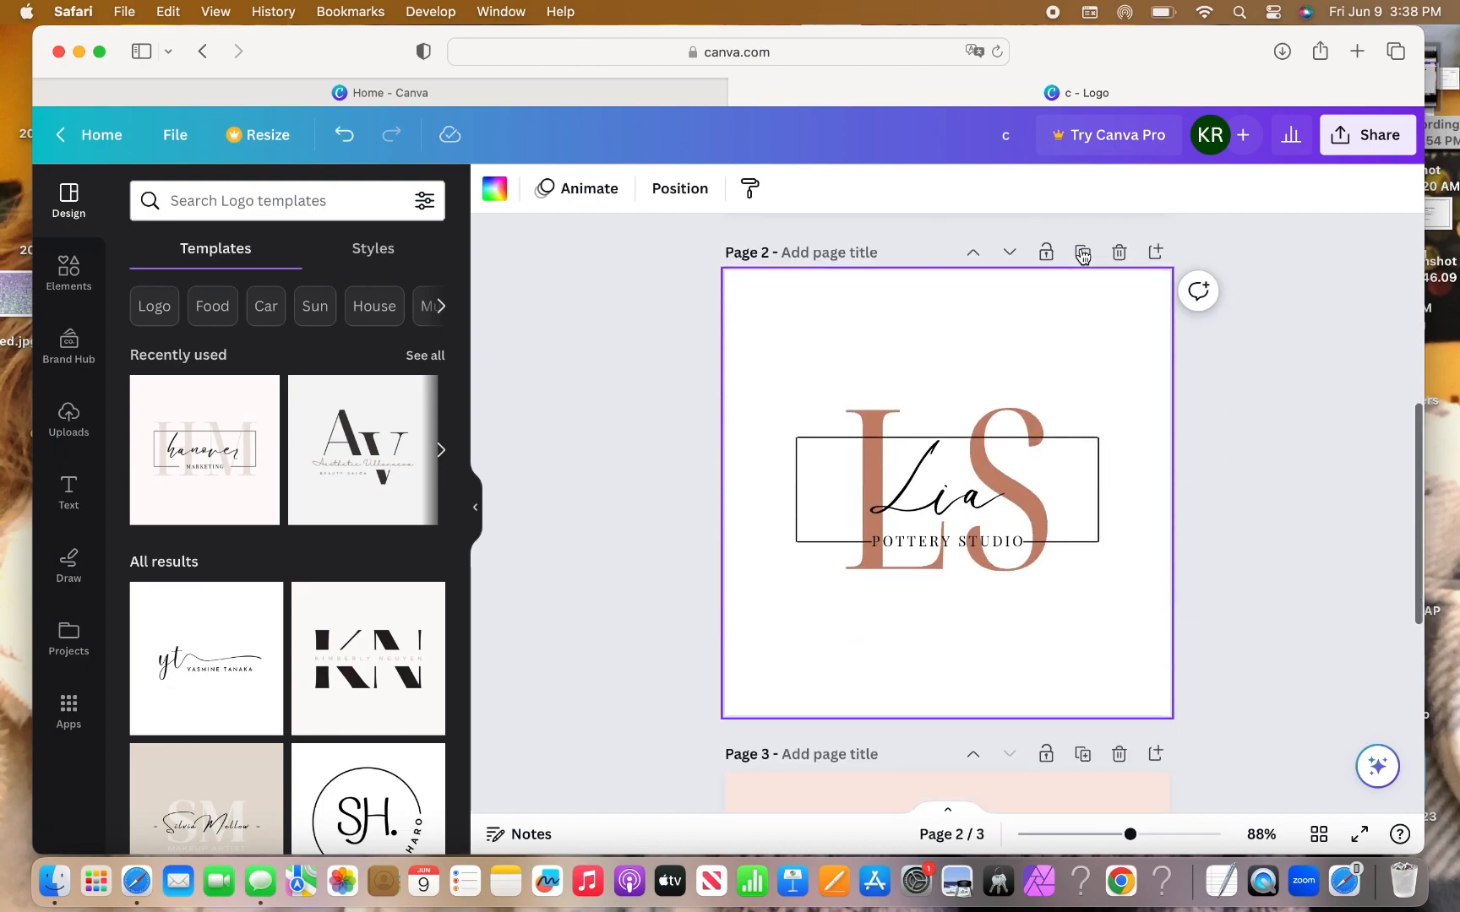
left_click(920, 483)
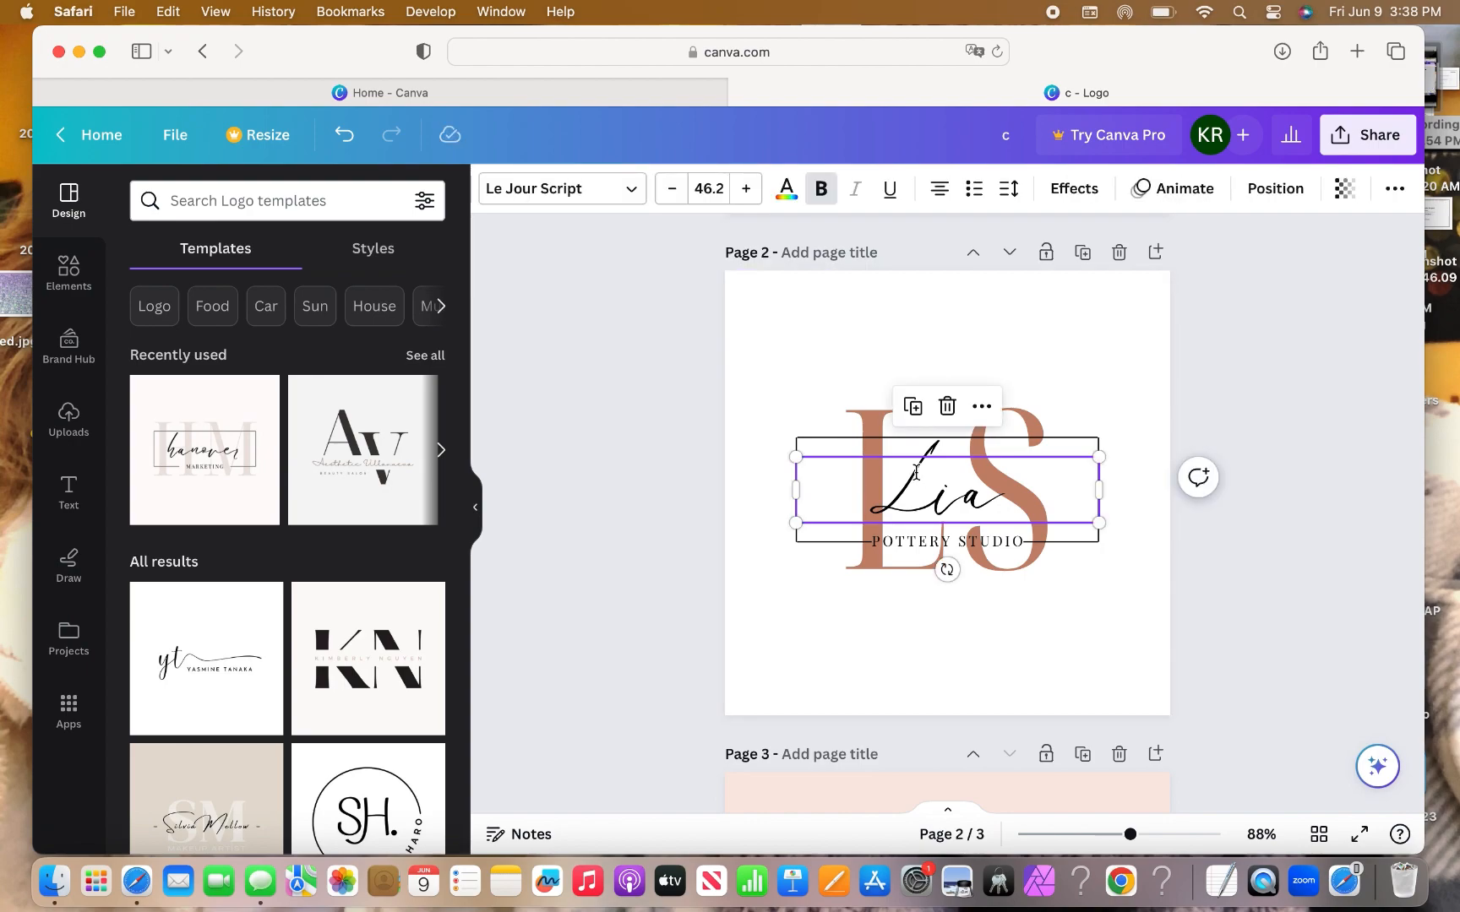
Change the Lia script text to the Amsterdam Four handwriting font.
double_click(917, 472)
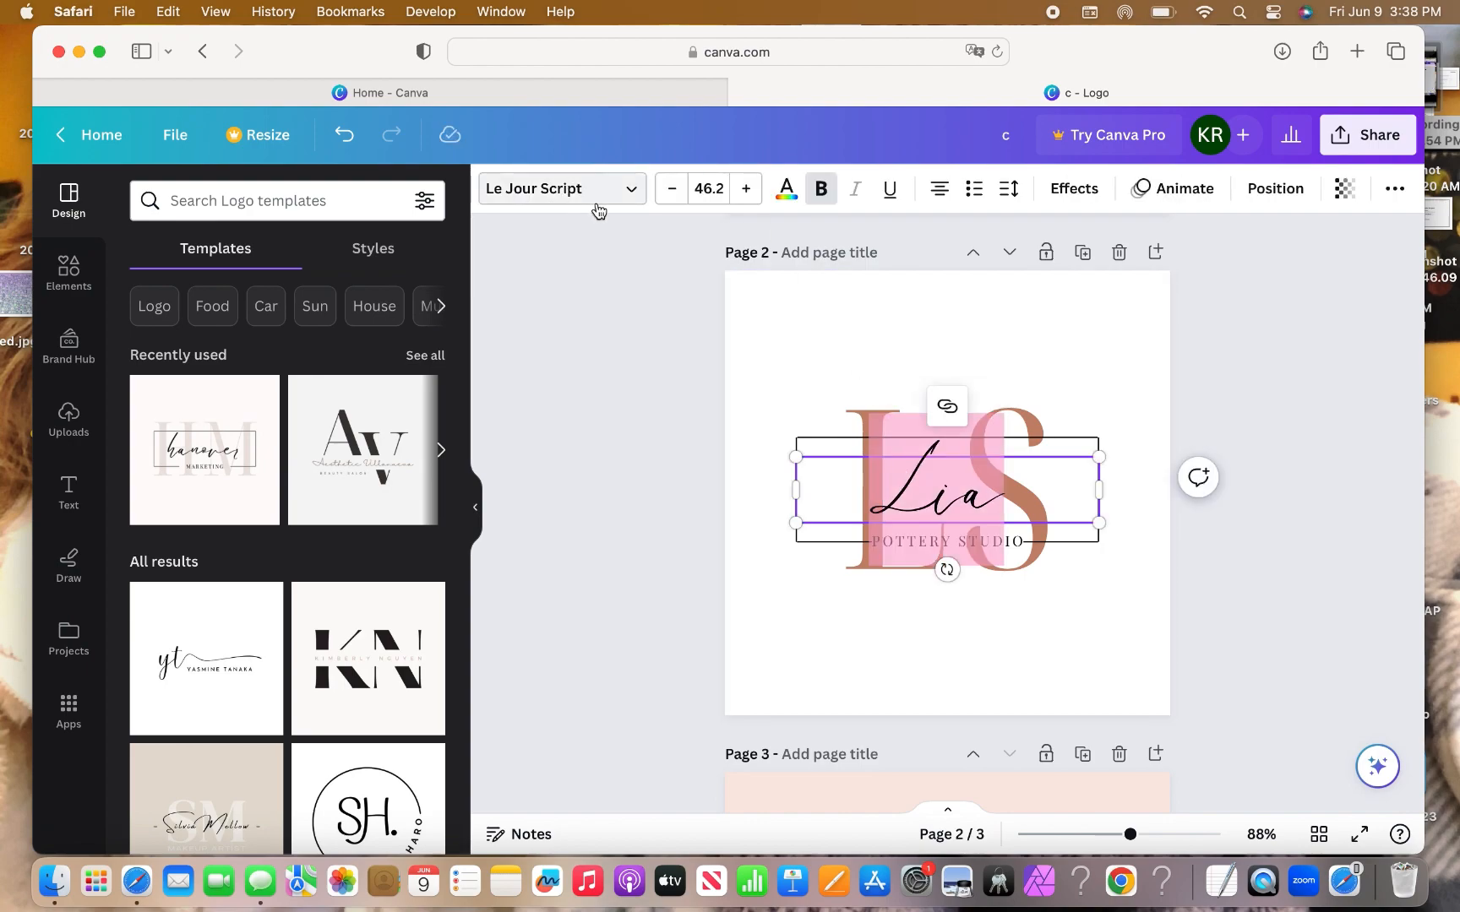
left_click(634, 193)
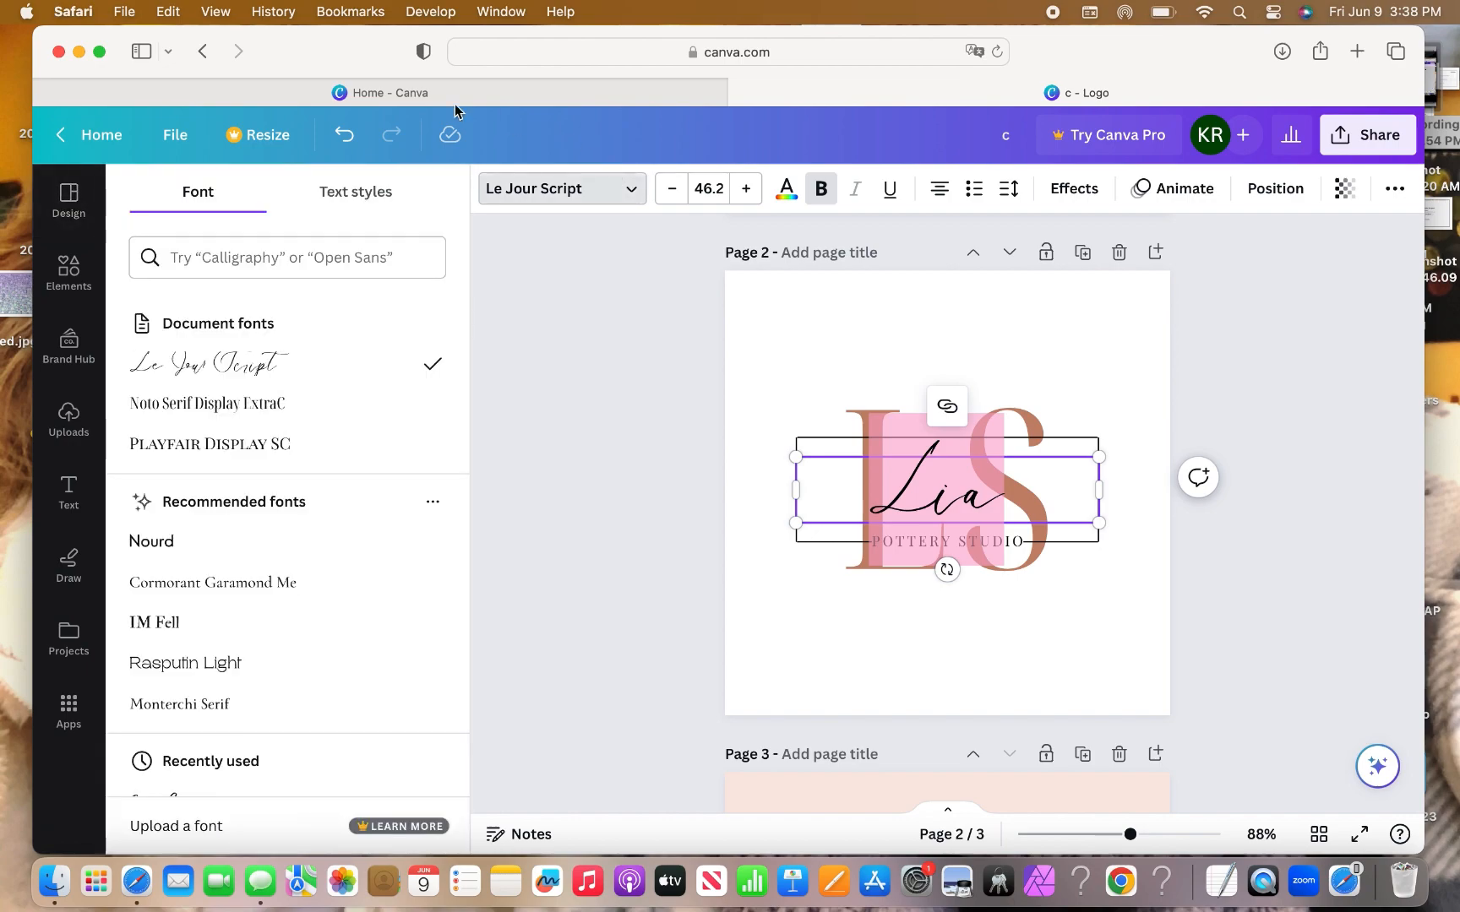
left_click(271, 252)
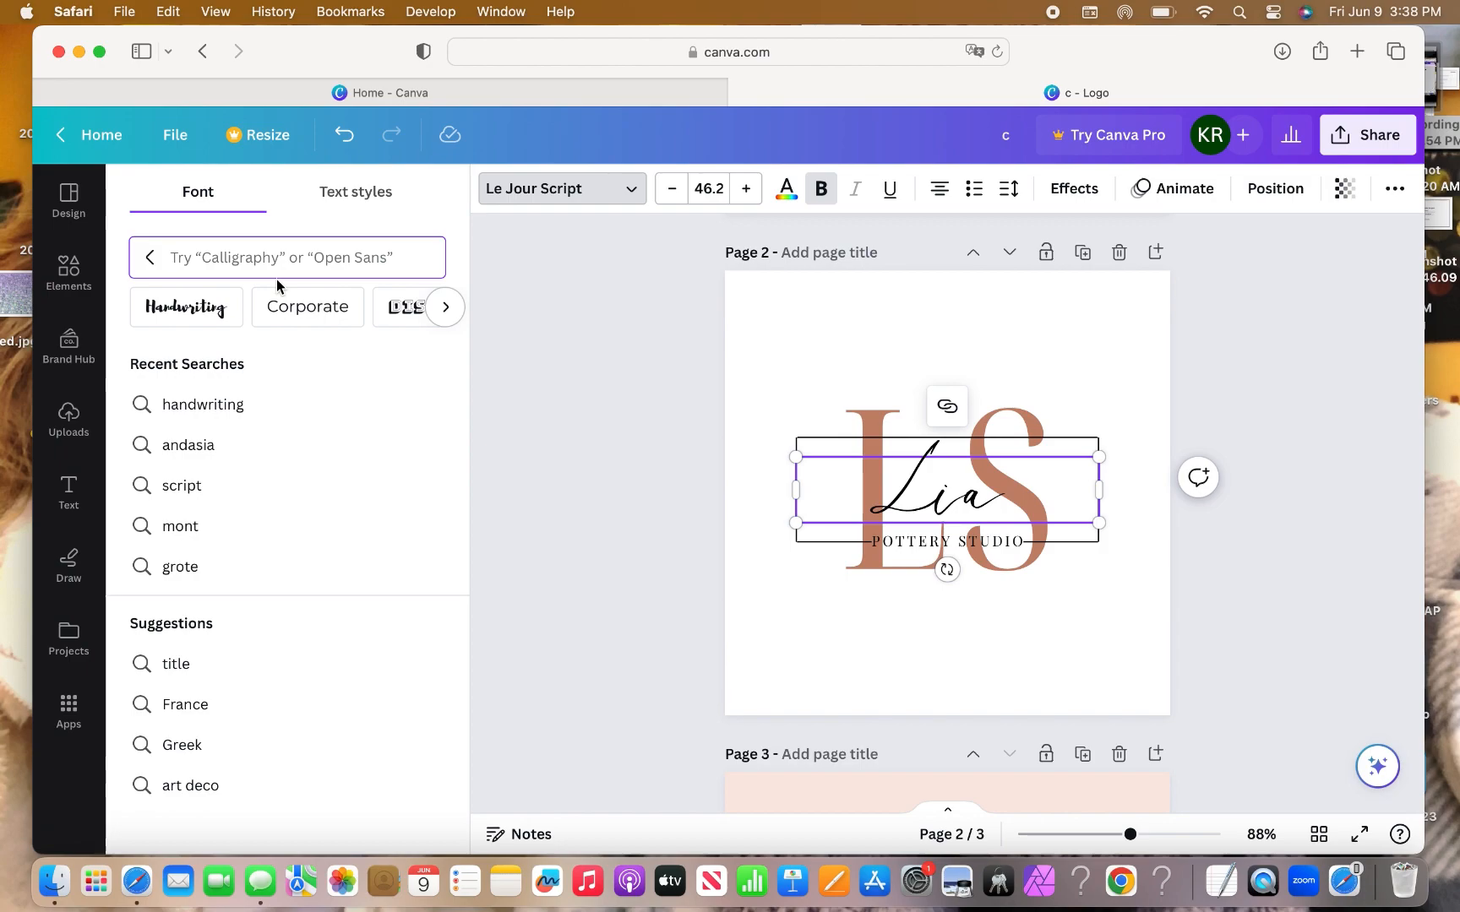
left_click(217, 309)
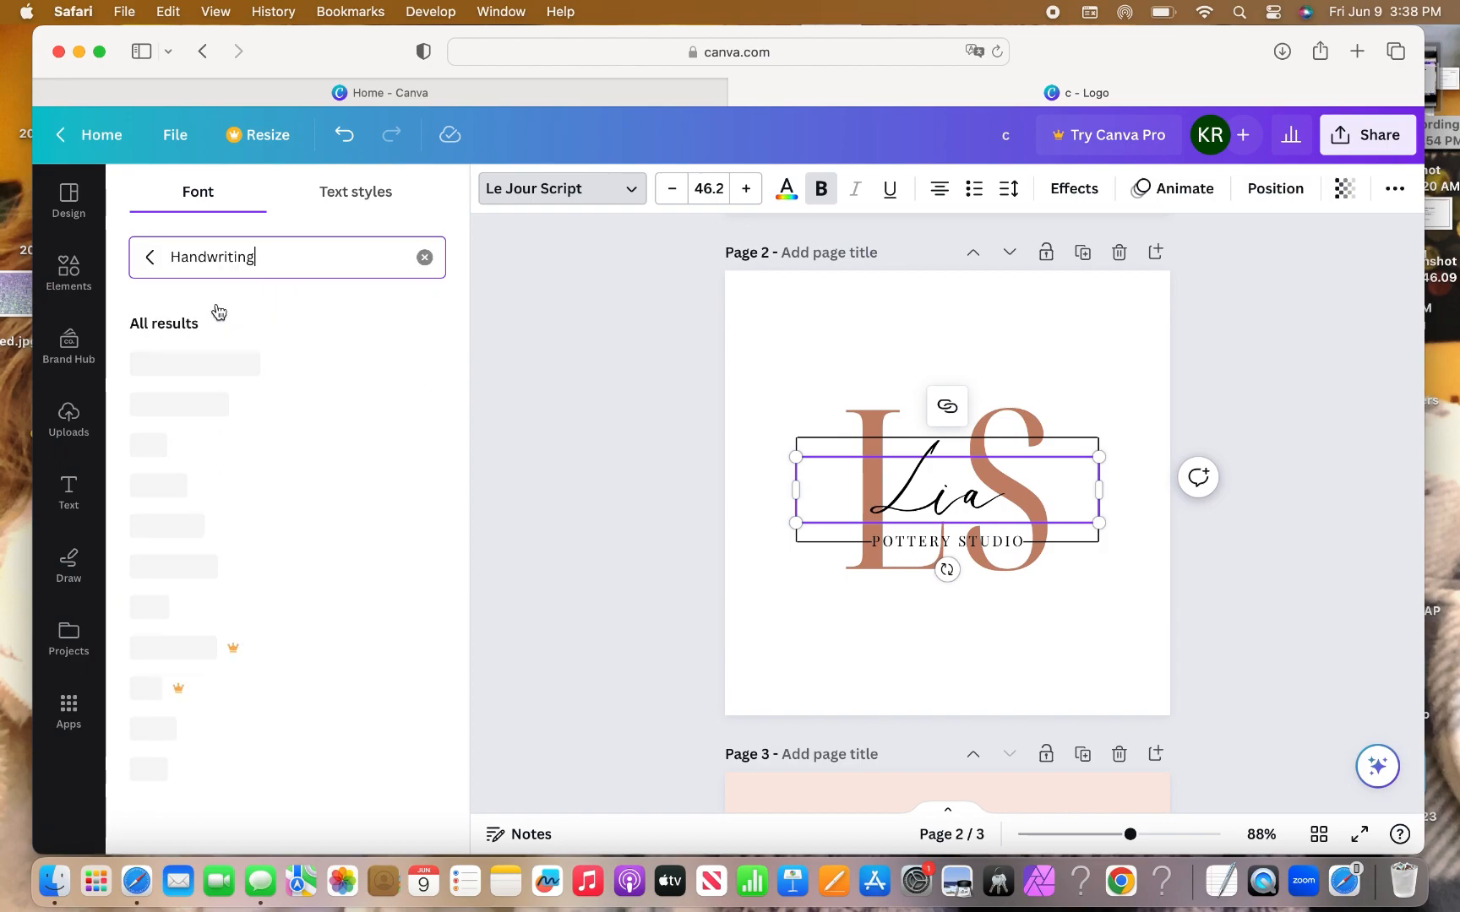
scroll(233, 300, "down", 3)
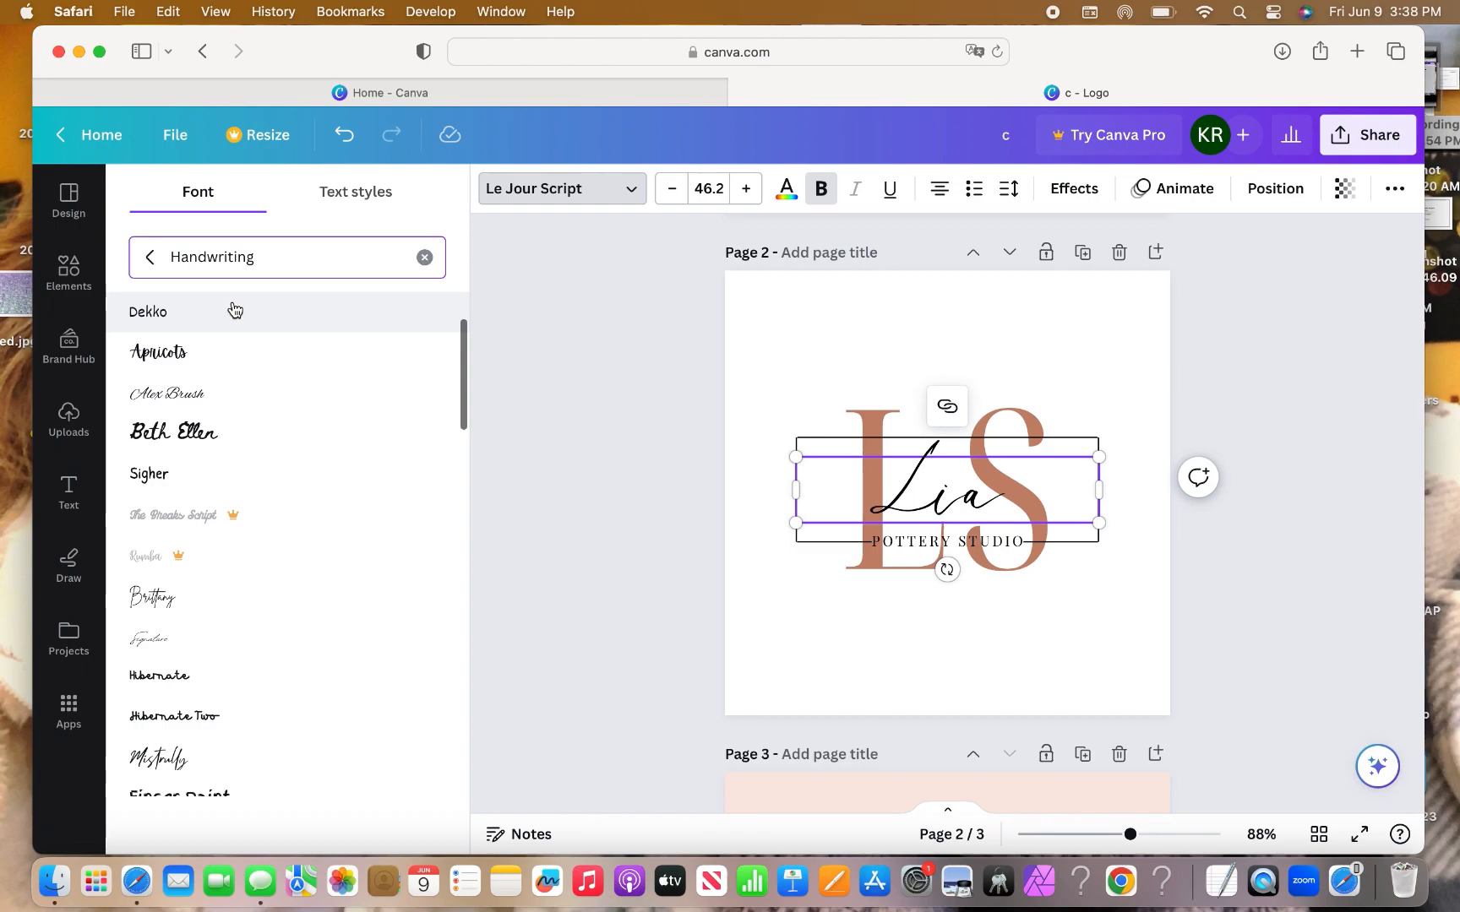
scroll(233, 308, "down", 3)
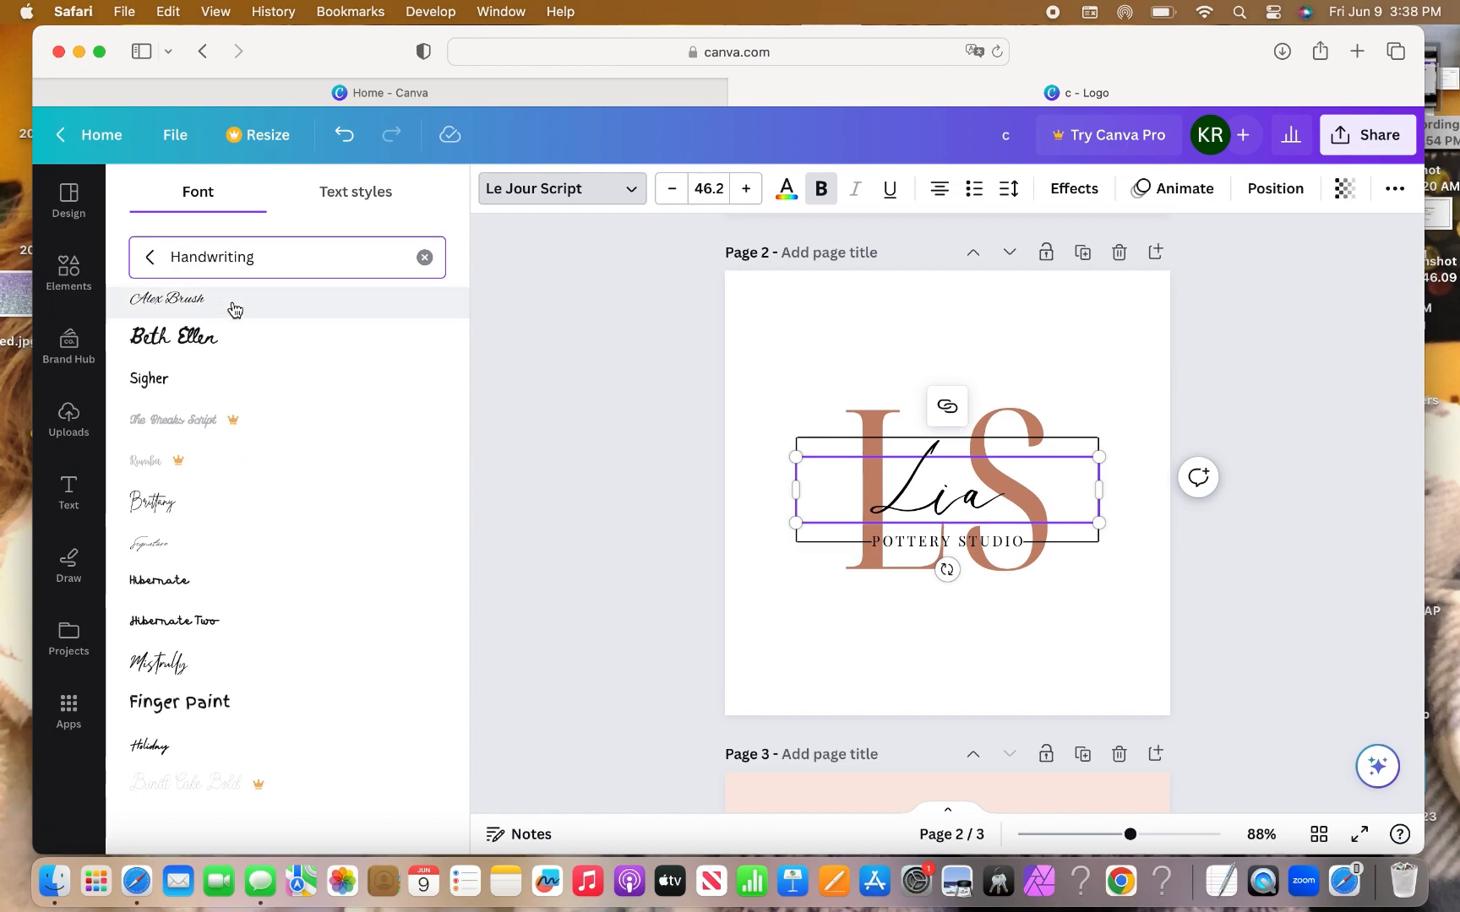
left_click(156, 667)
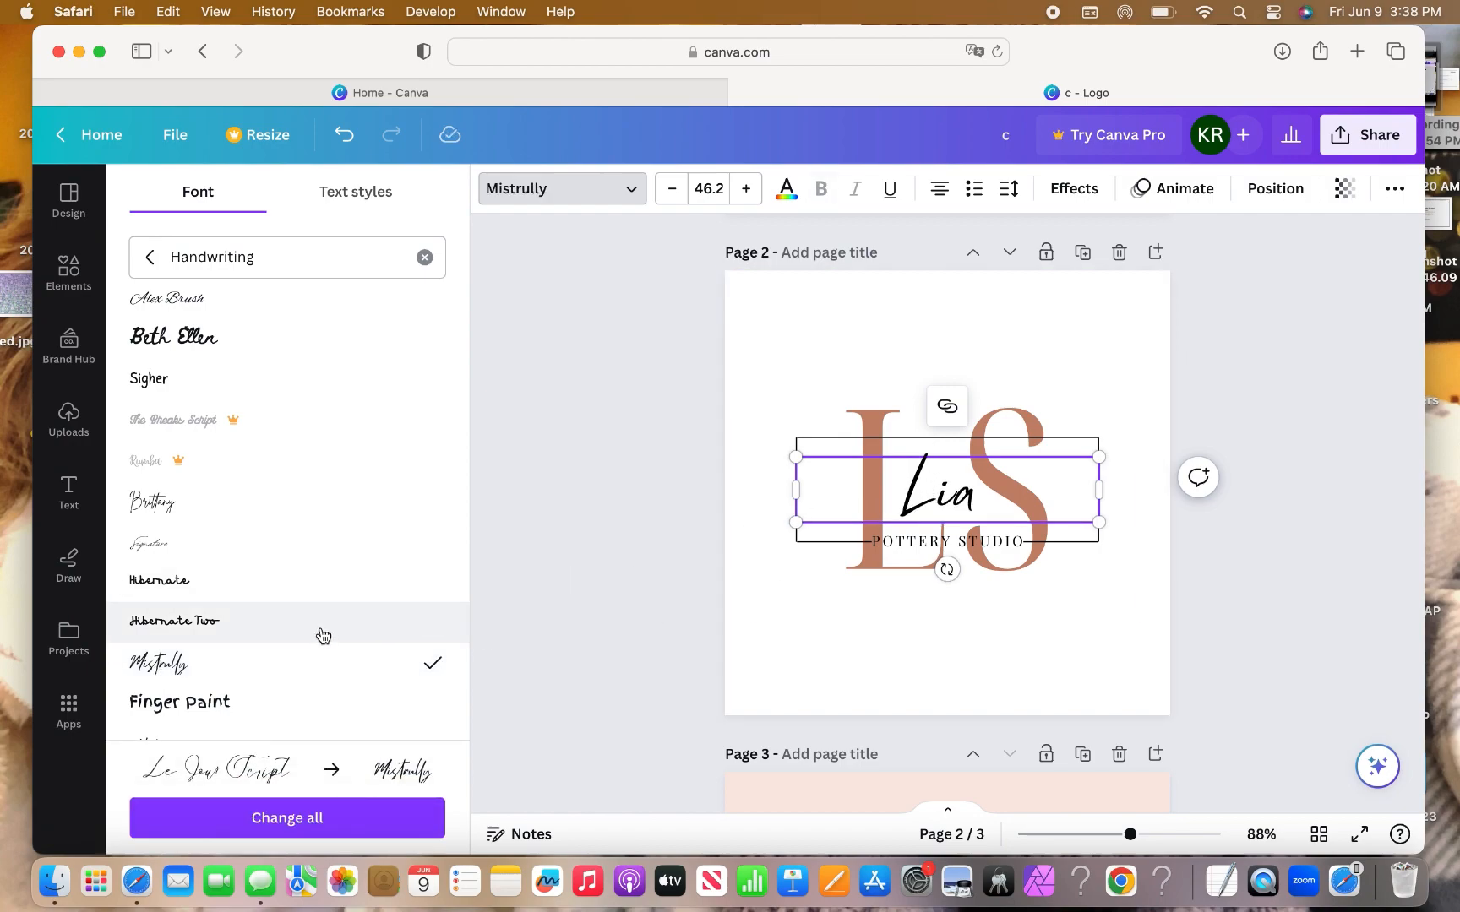
scroll(313, 626, "down", 2)
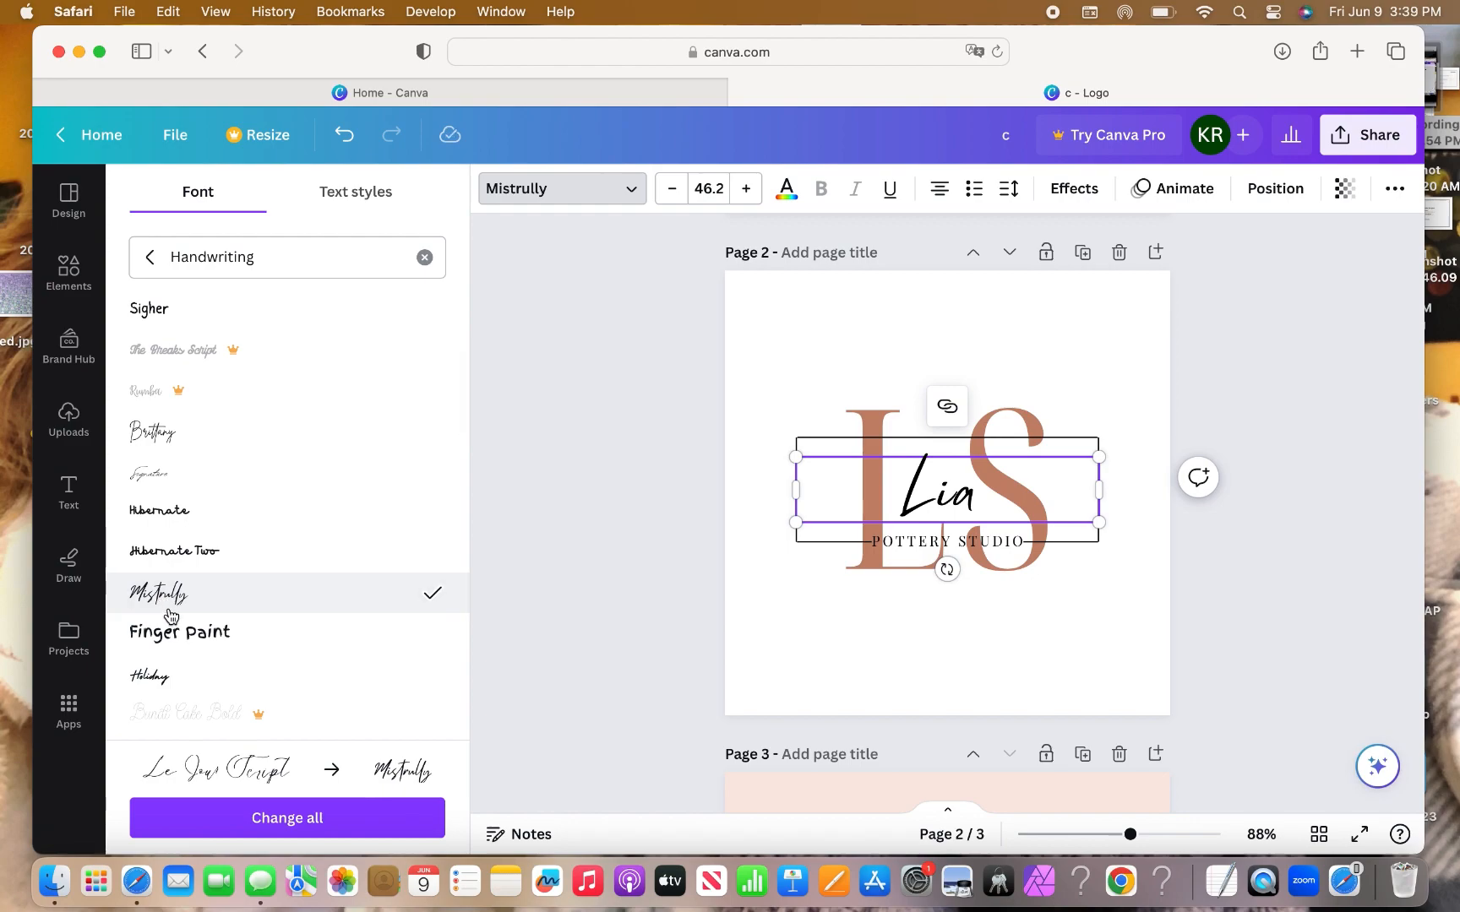
scroll(295, 609, "down", 5)
scroll(295, 609, "down", 8)
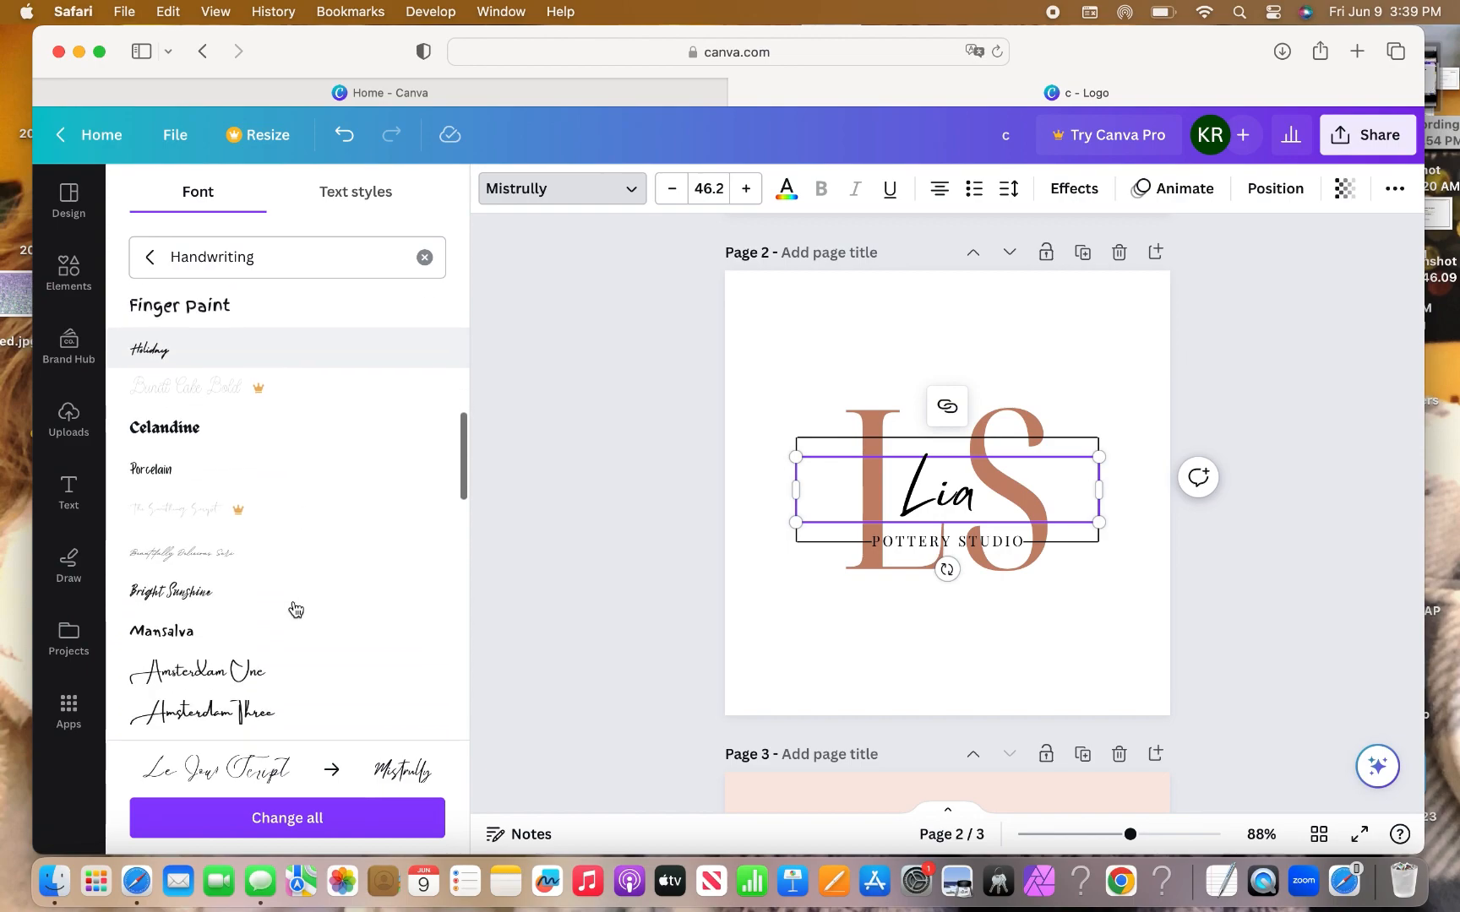
left_click(259, 508)
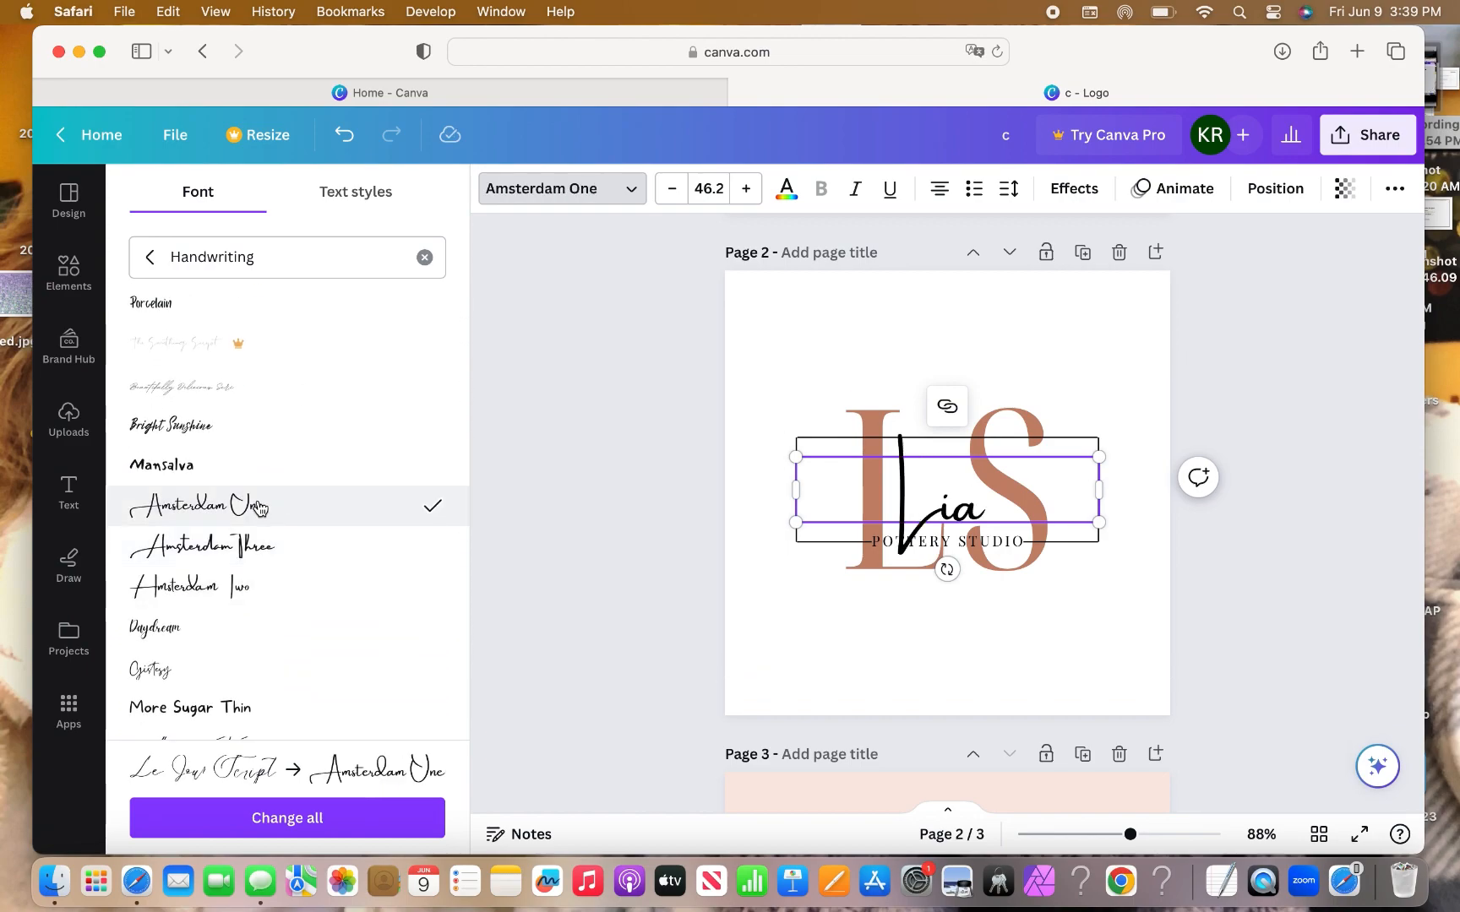
scroll(257, 507, "down", 5)
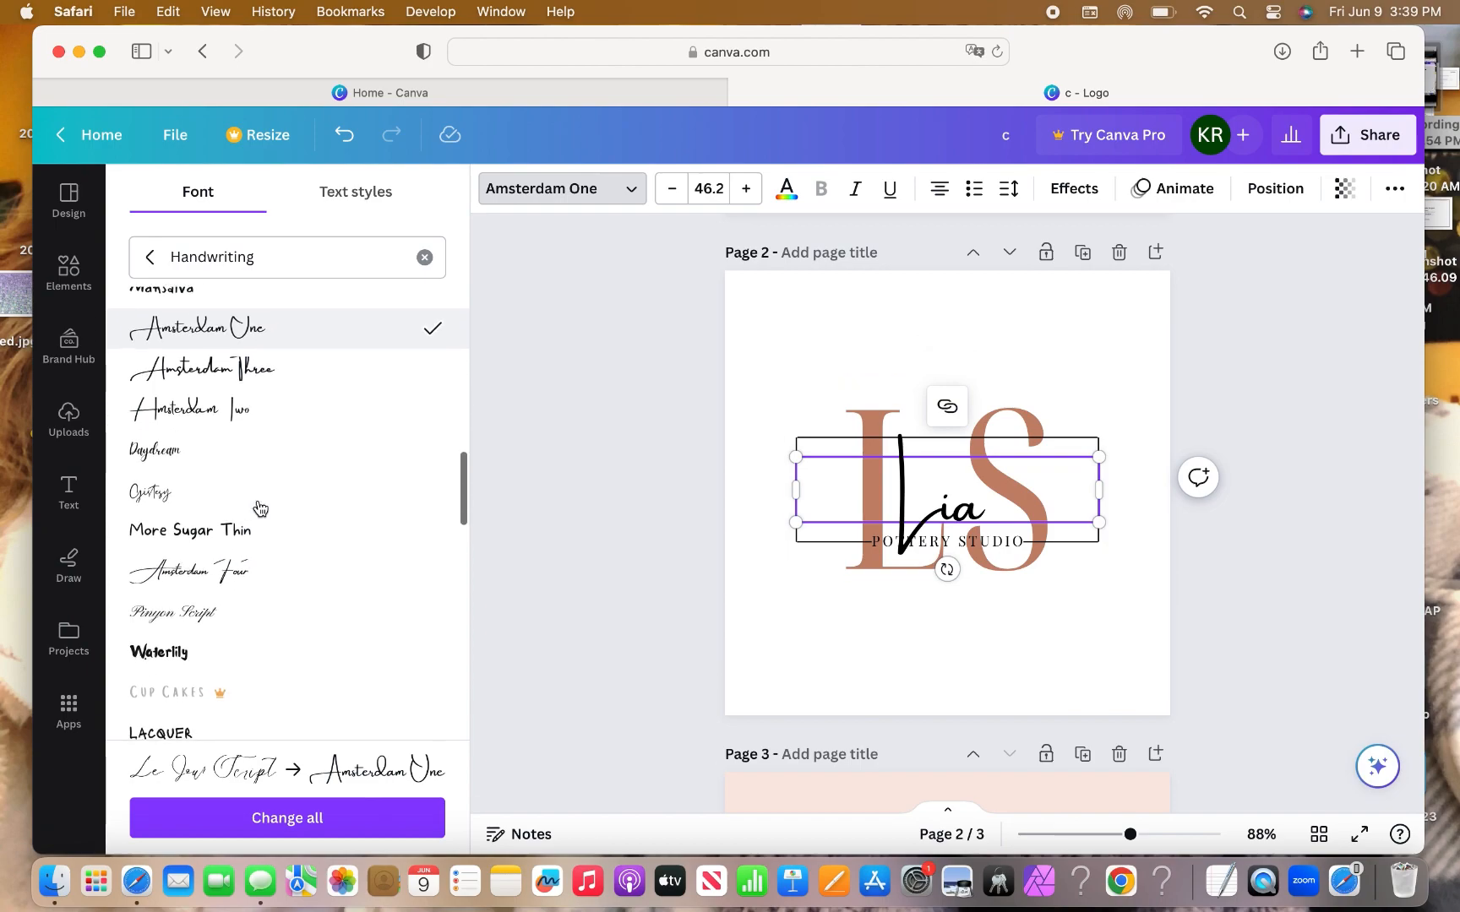
scroll(258, 505, "up", 4)
scroll(249, 524, "down", 3)
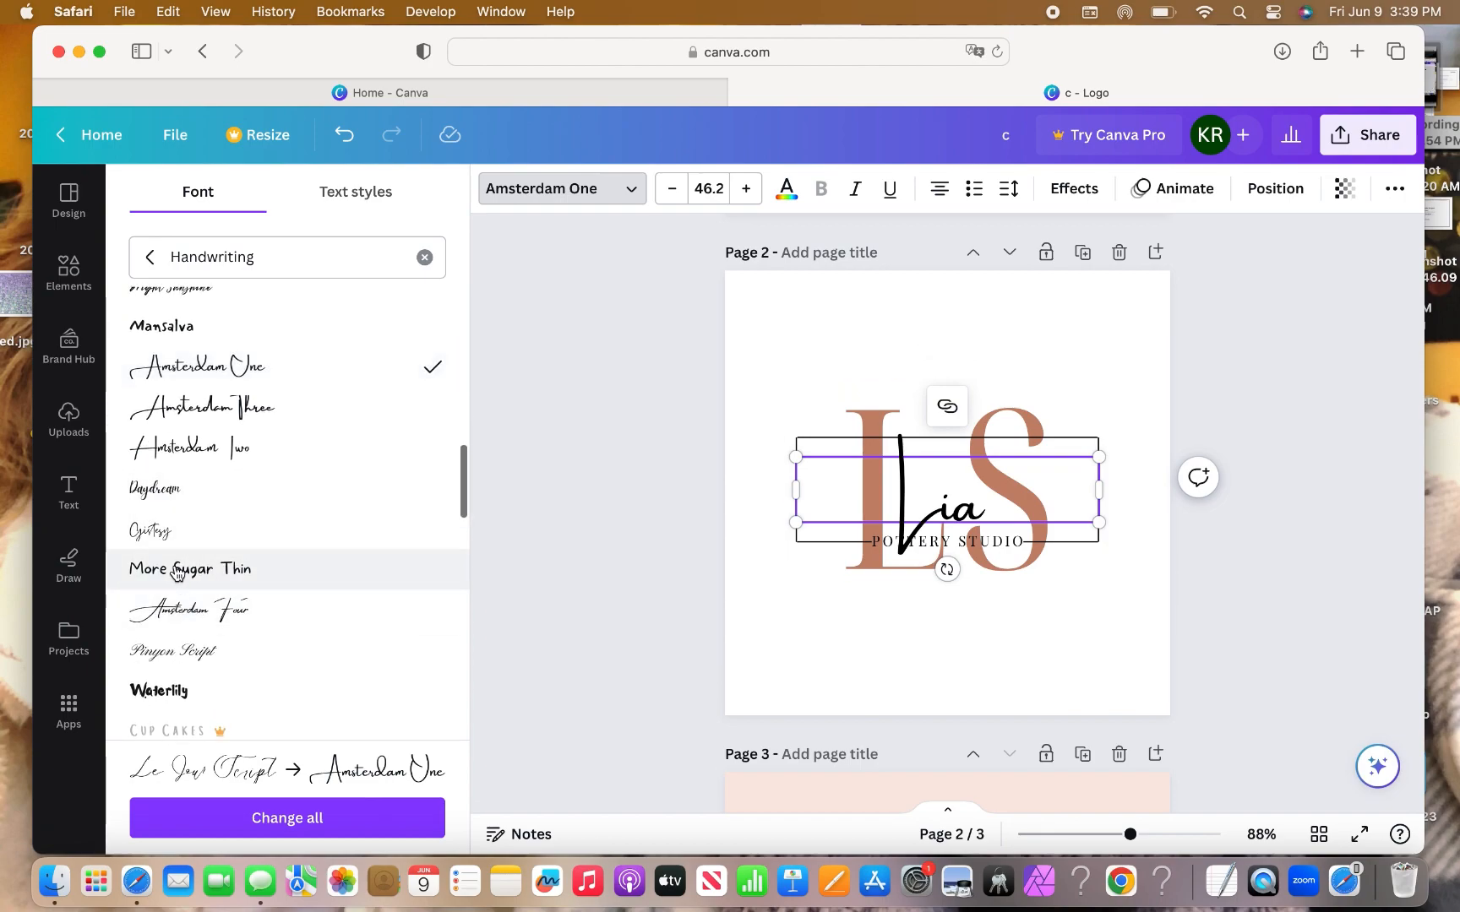
left_click(175, 612)
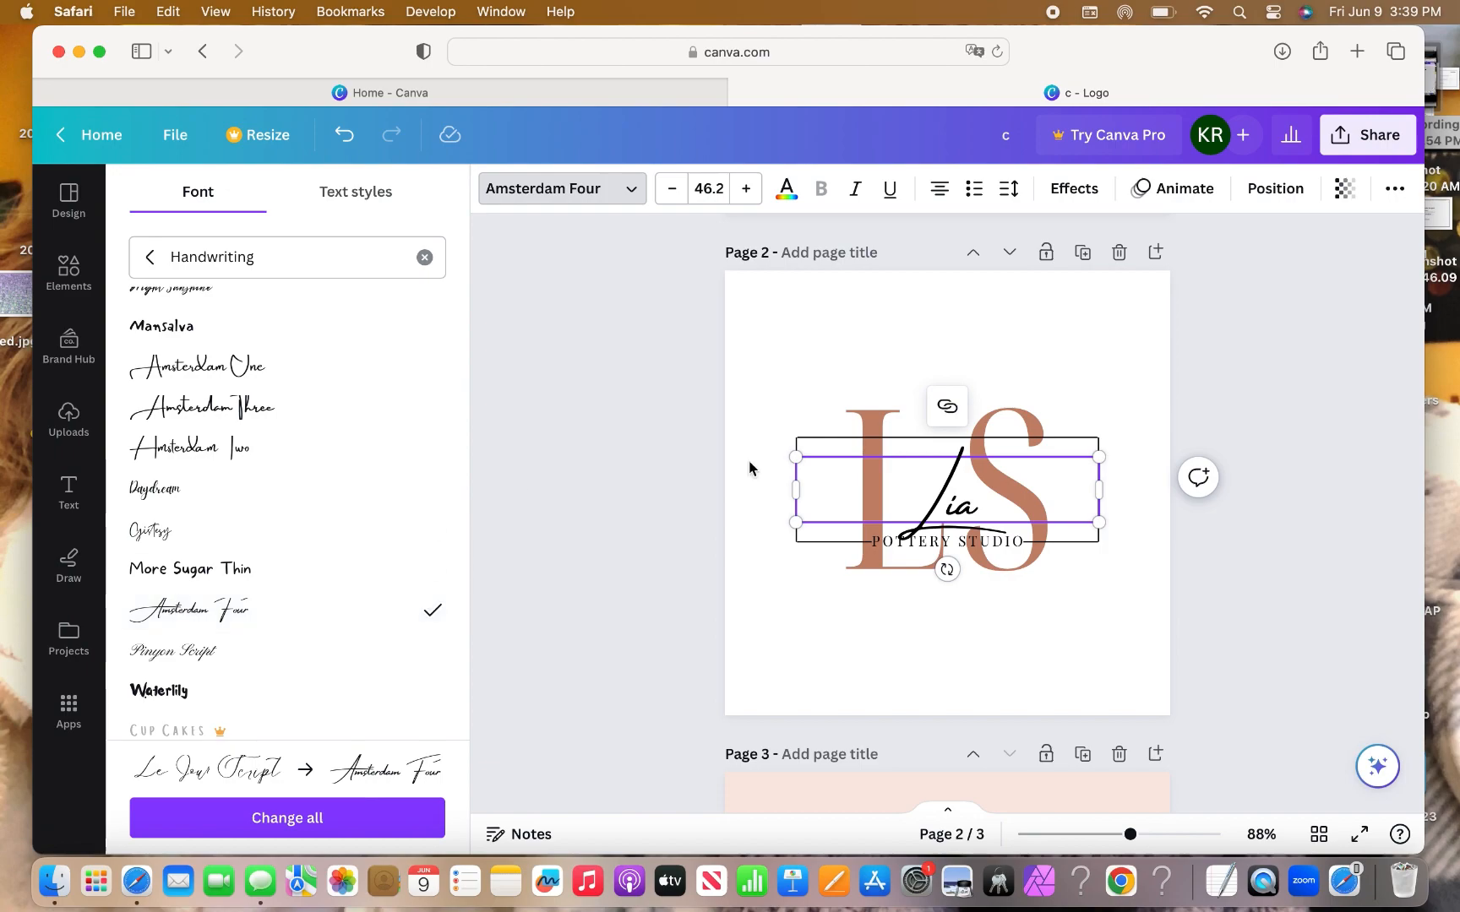
double_click(961, 486)
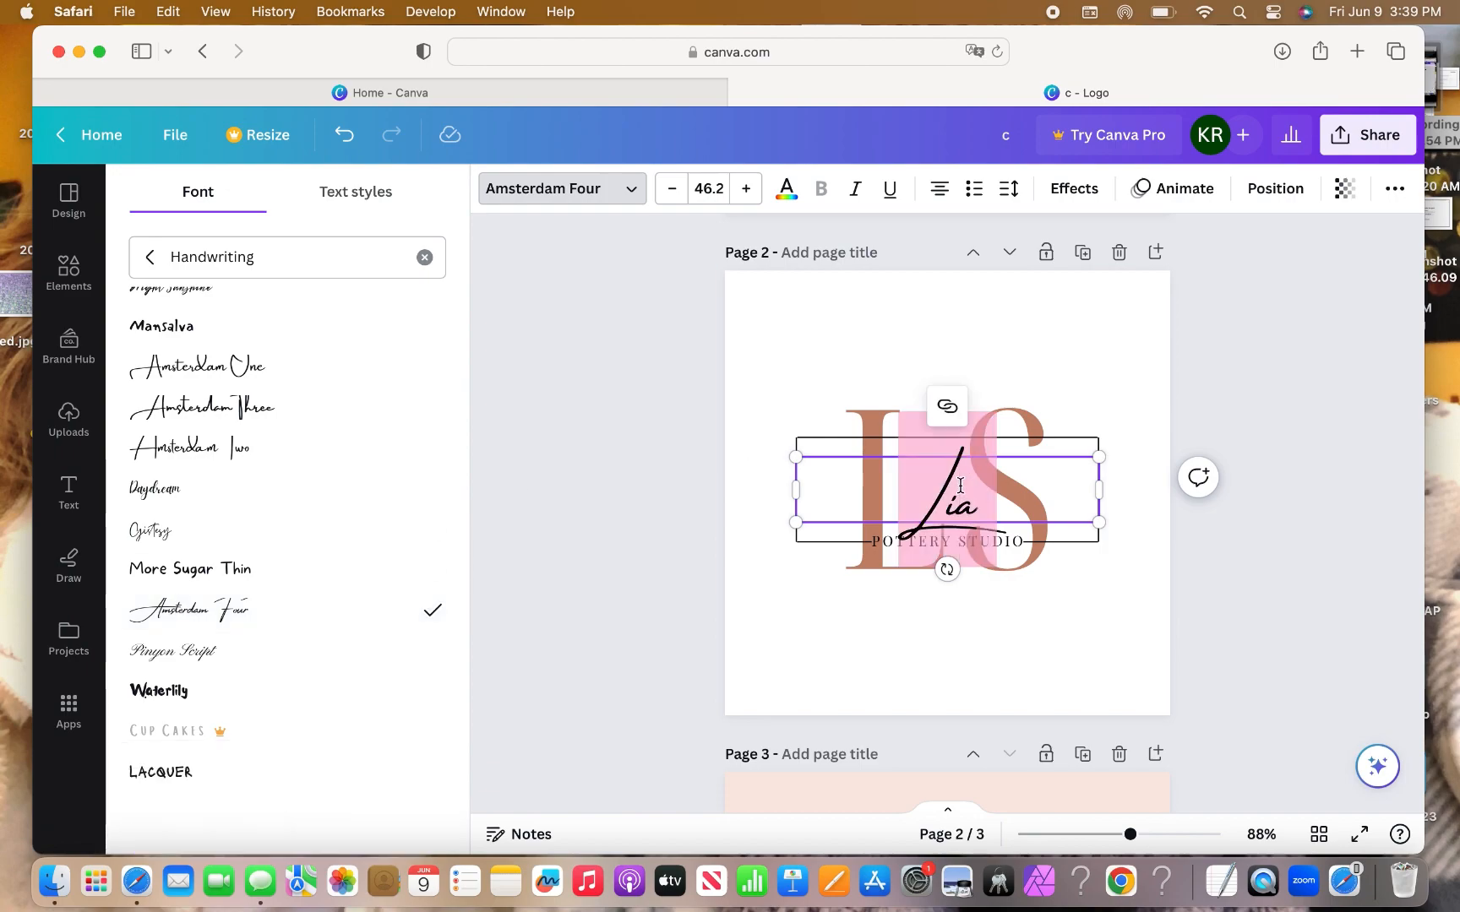
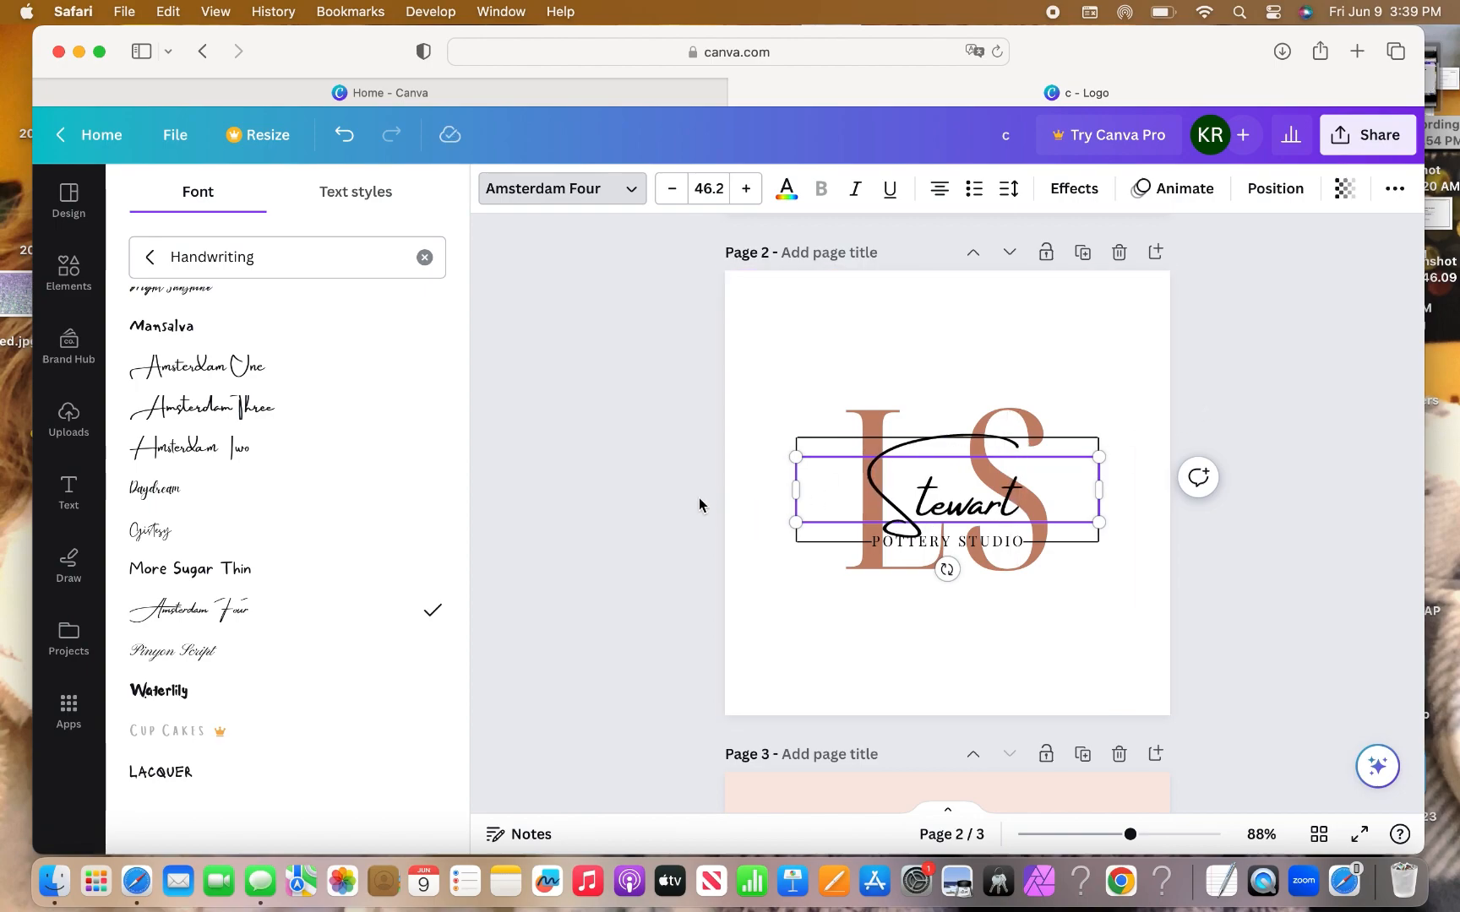
left_click(735, 509)
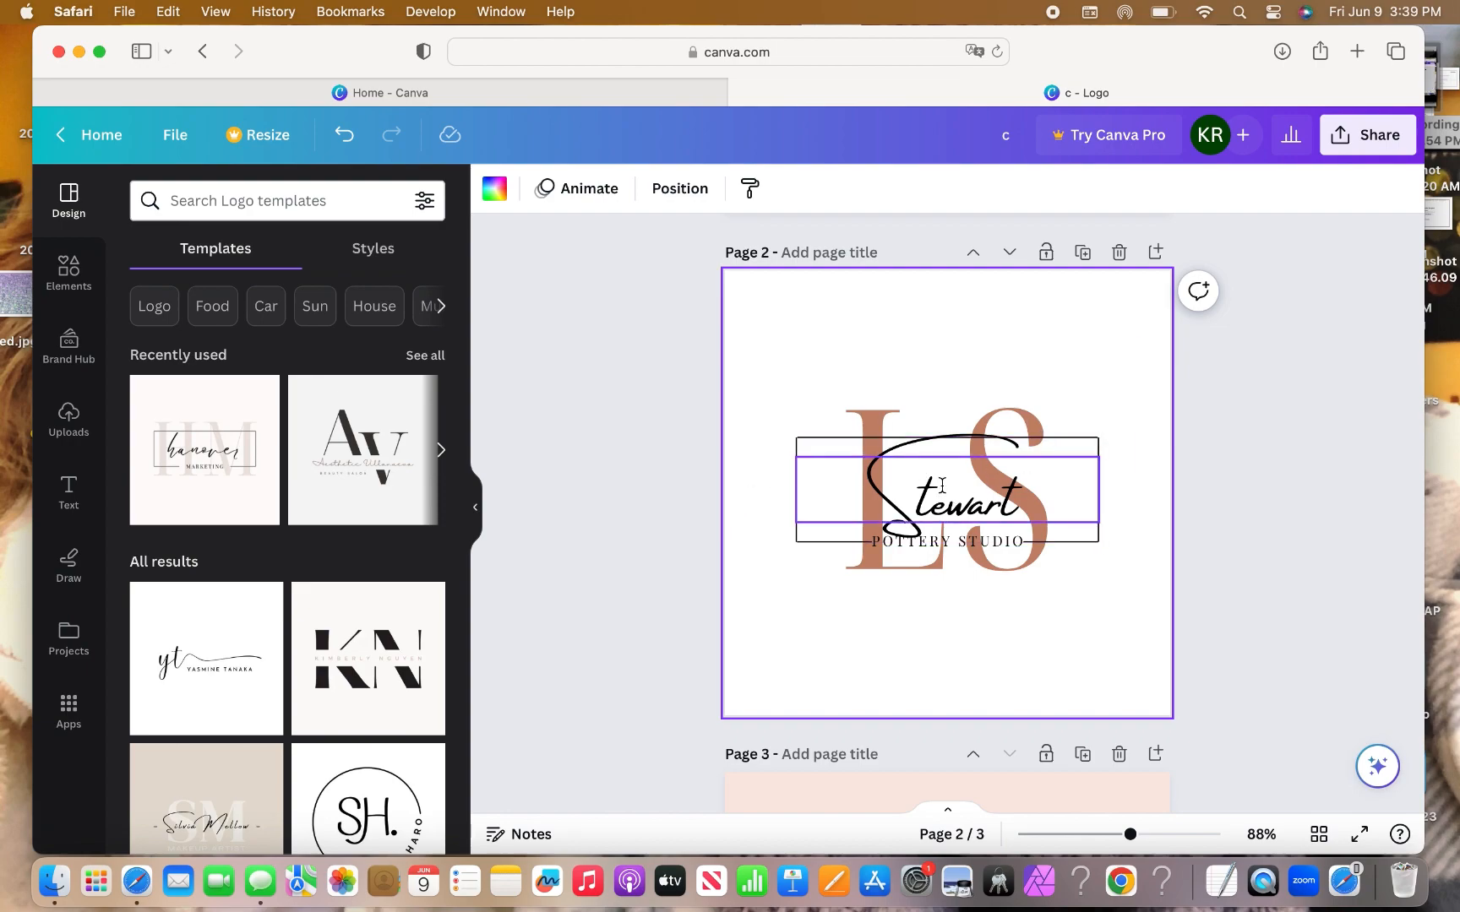
left_click(968, 490)
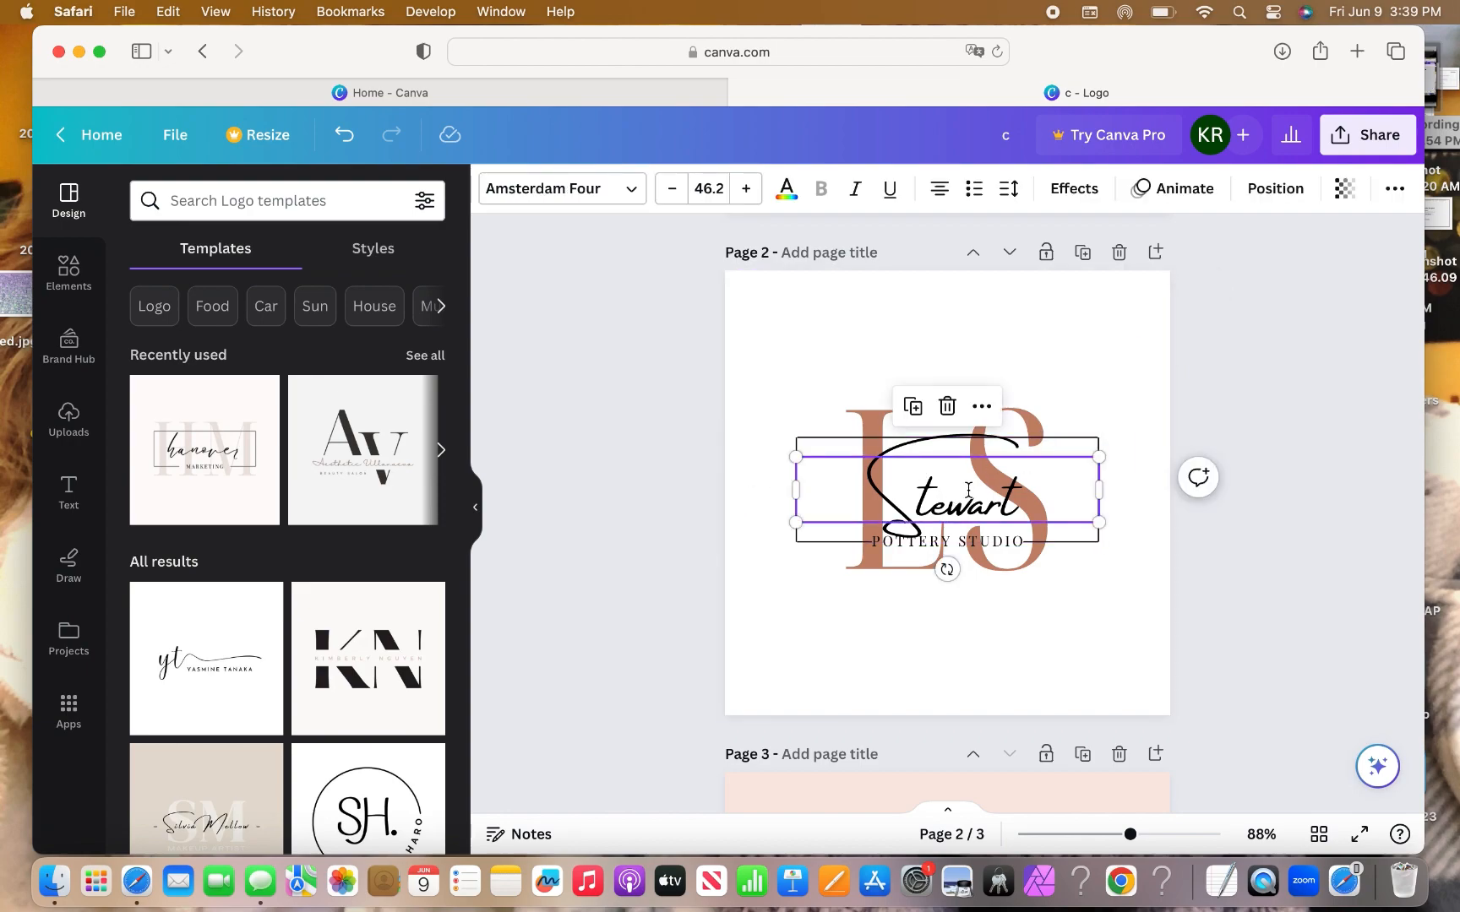
left_click(675, 189)
left_click(677, 190)
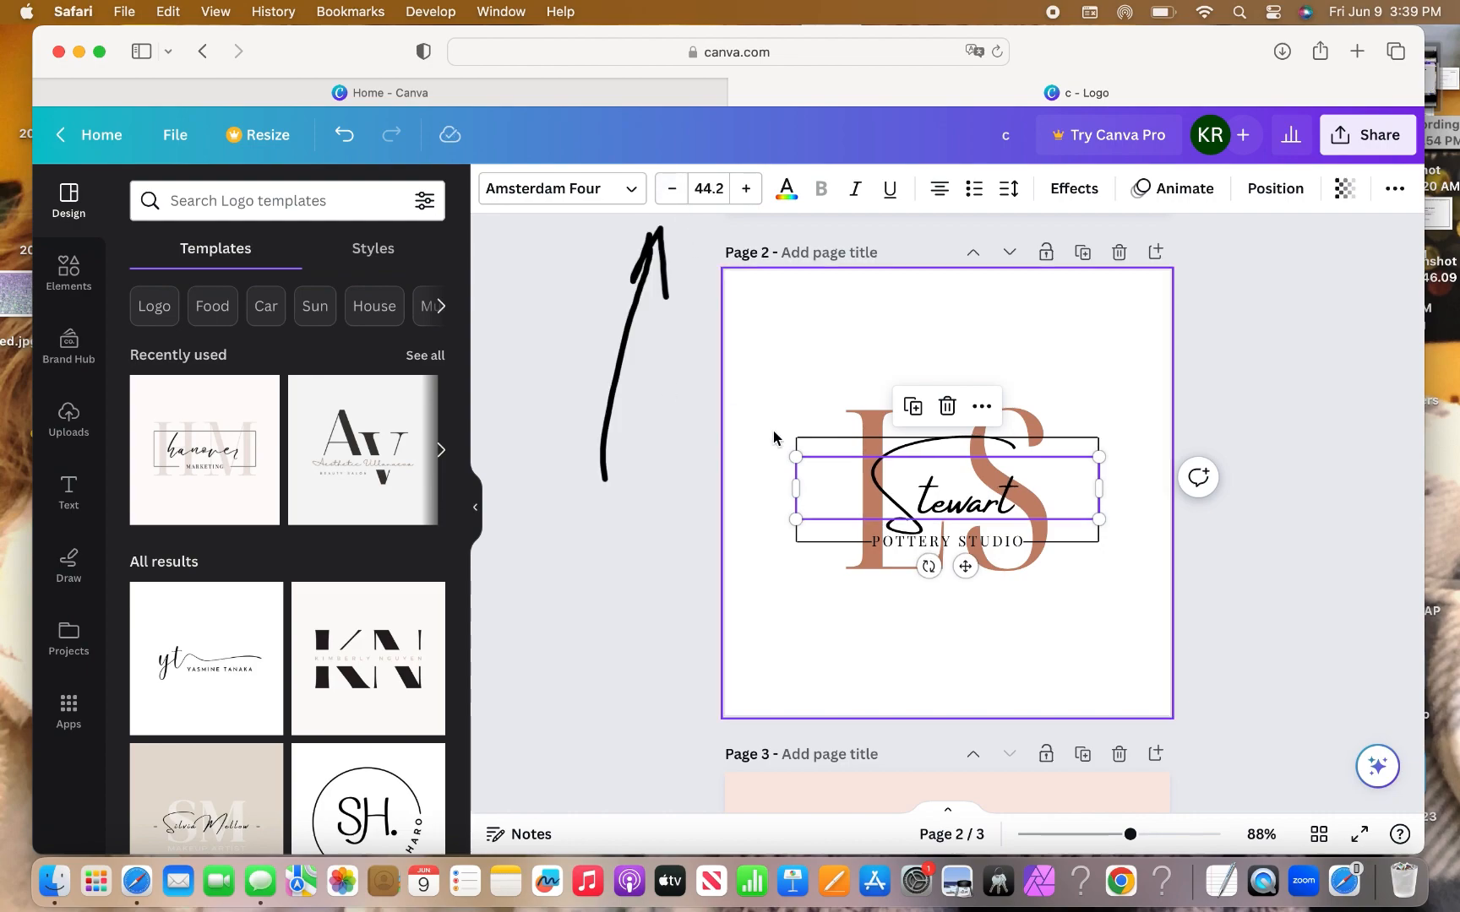
left_click(858, 483)
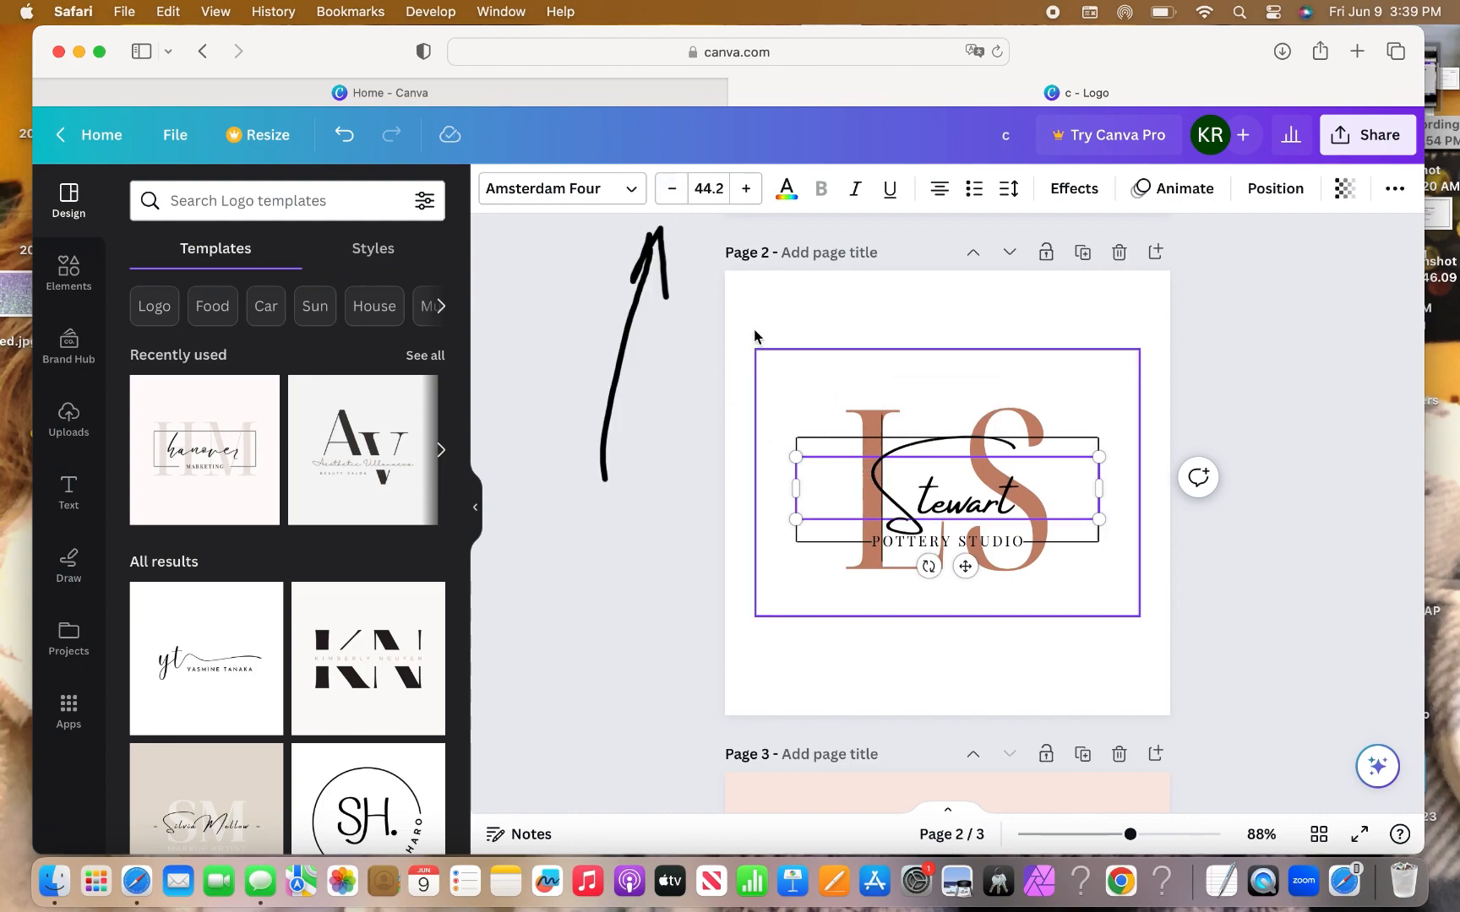
left_click(674, 190)
left_click(673, 193)
left_click(673, 193)
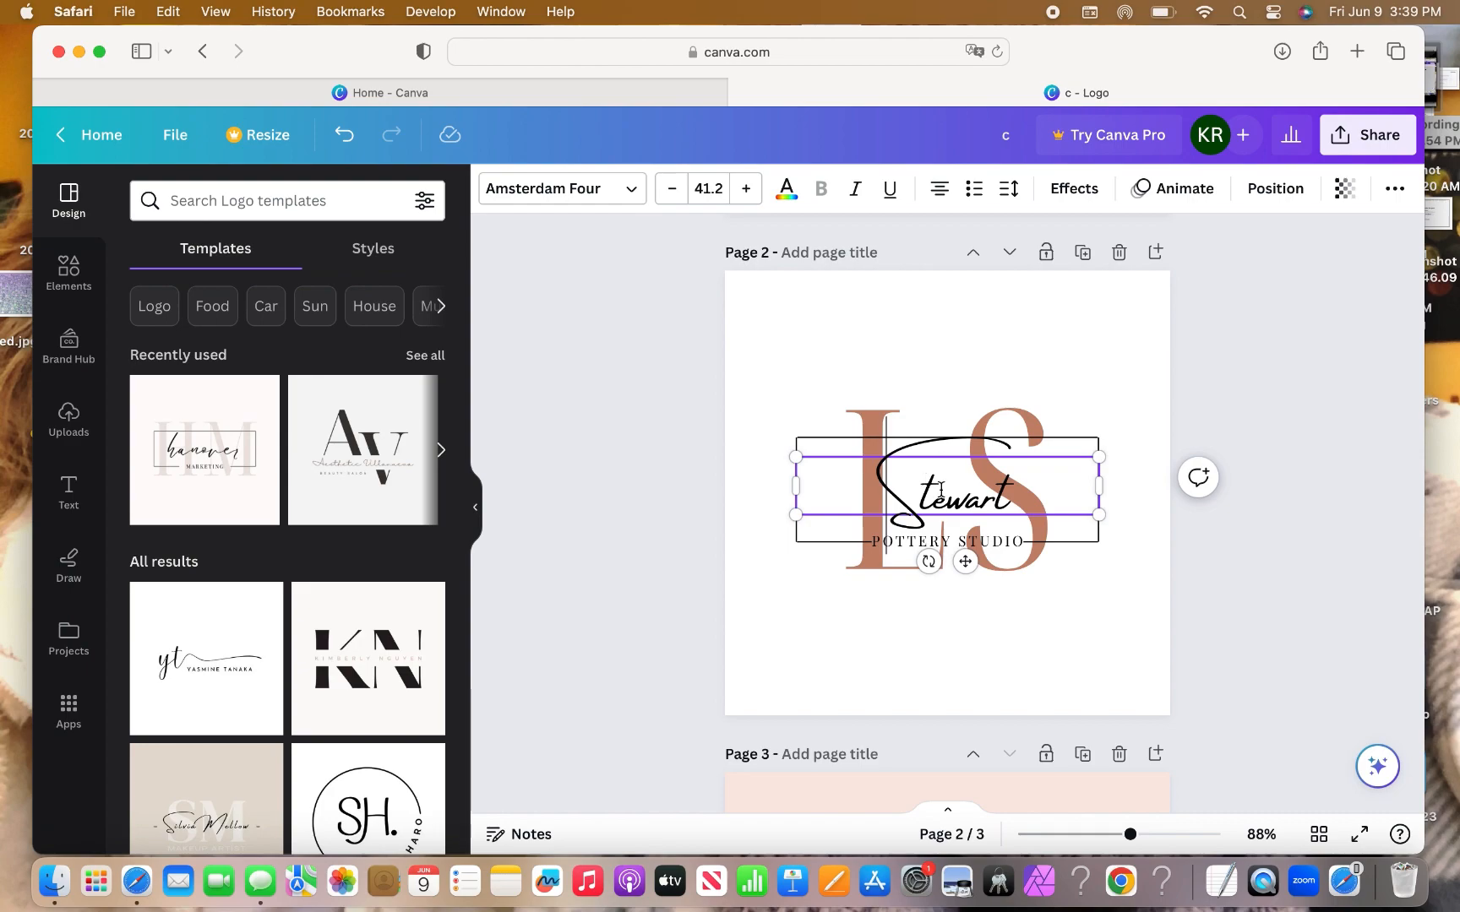
type("Lia")
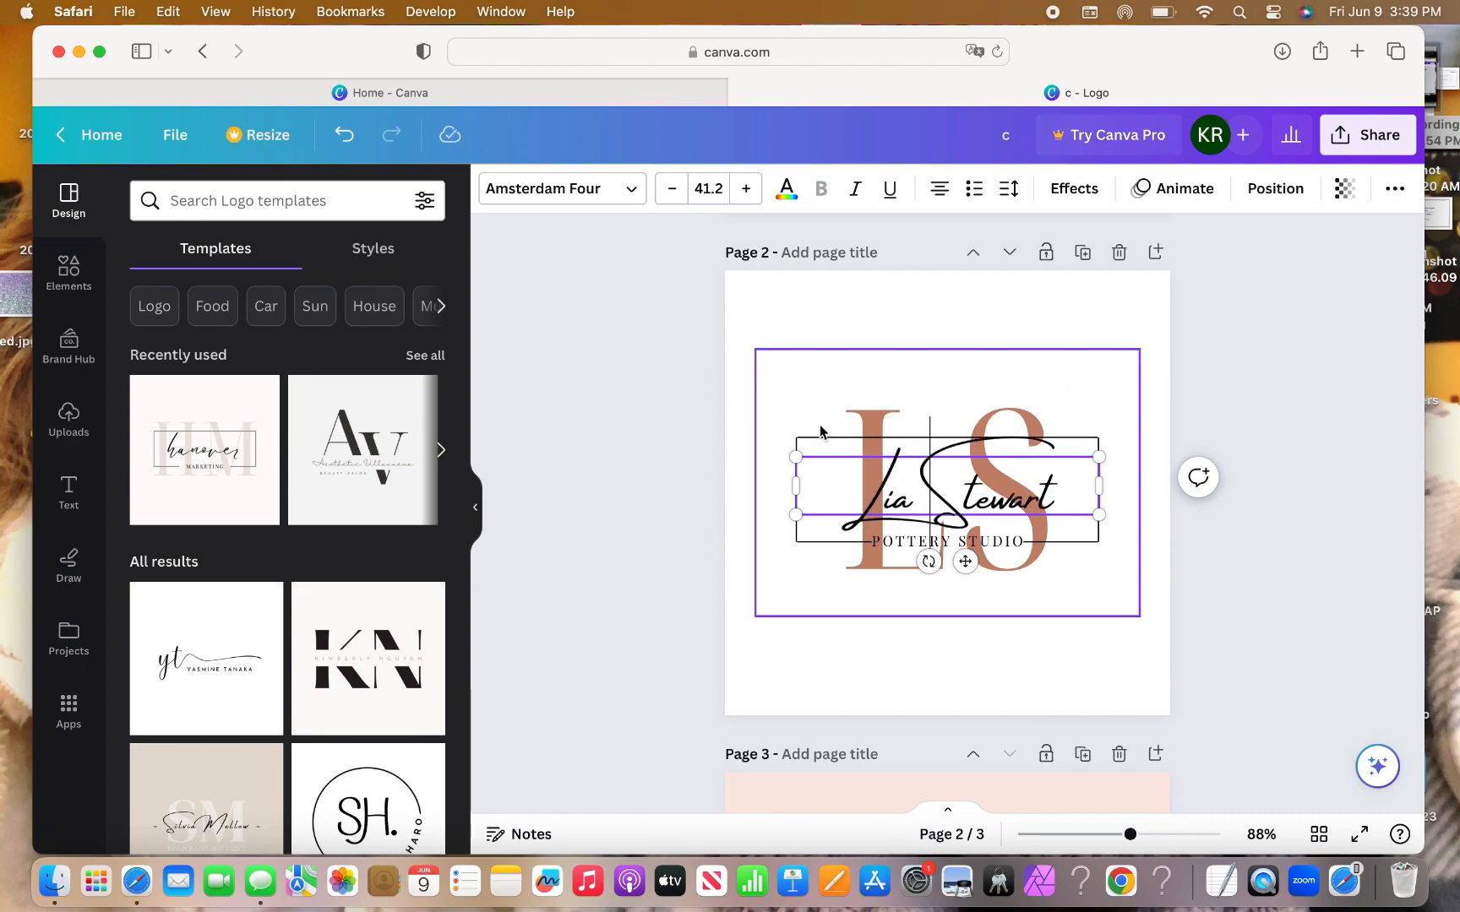
left_click(770, 412)
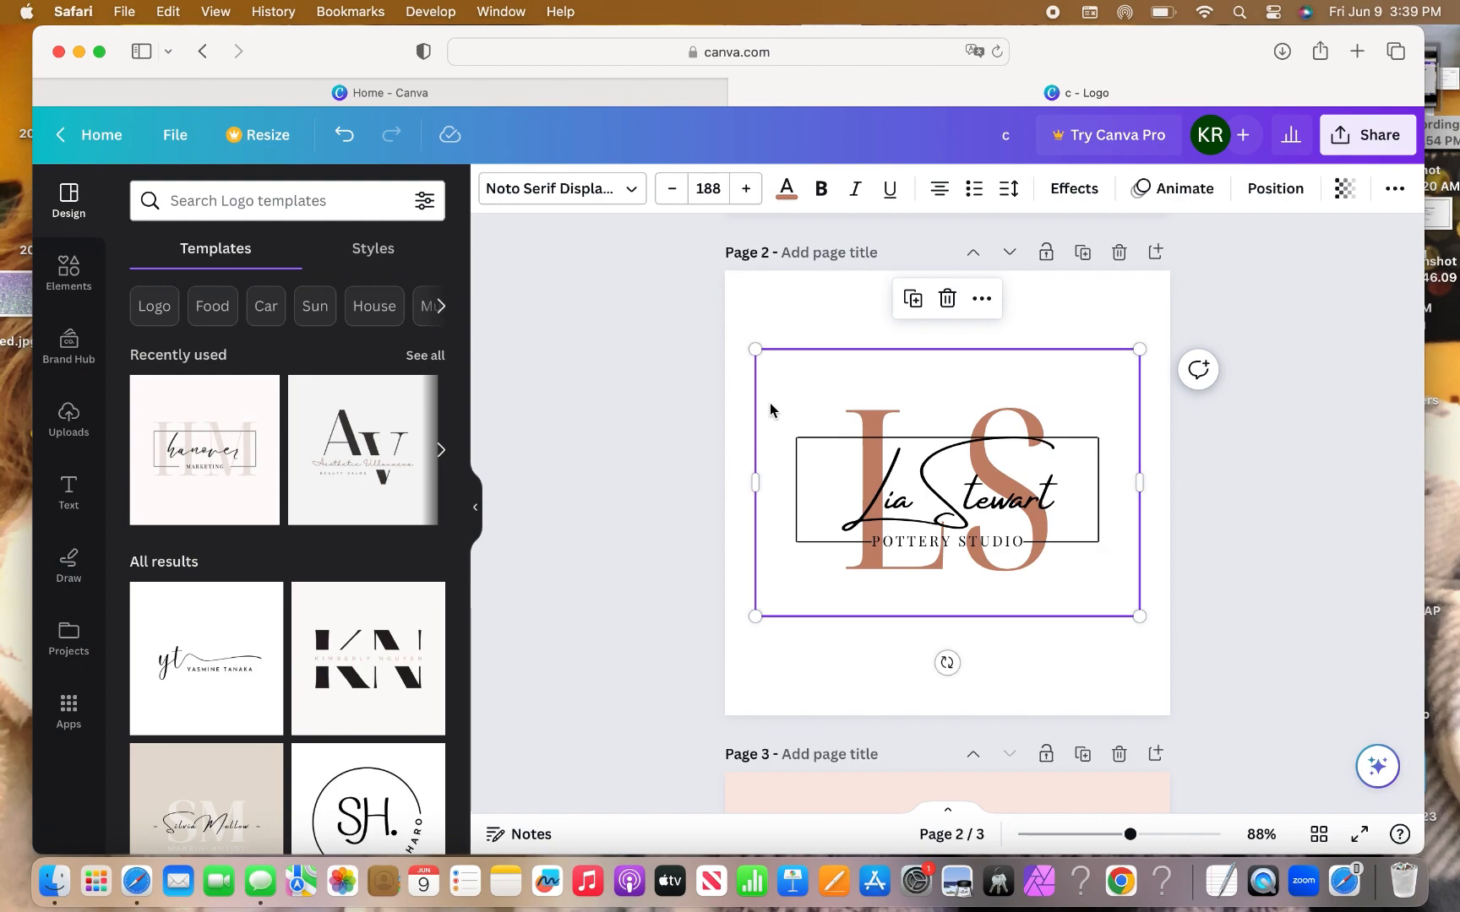
scroll(770, 411, "down", 1)
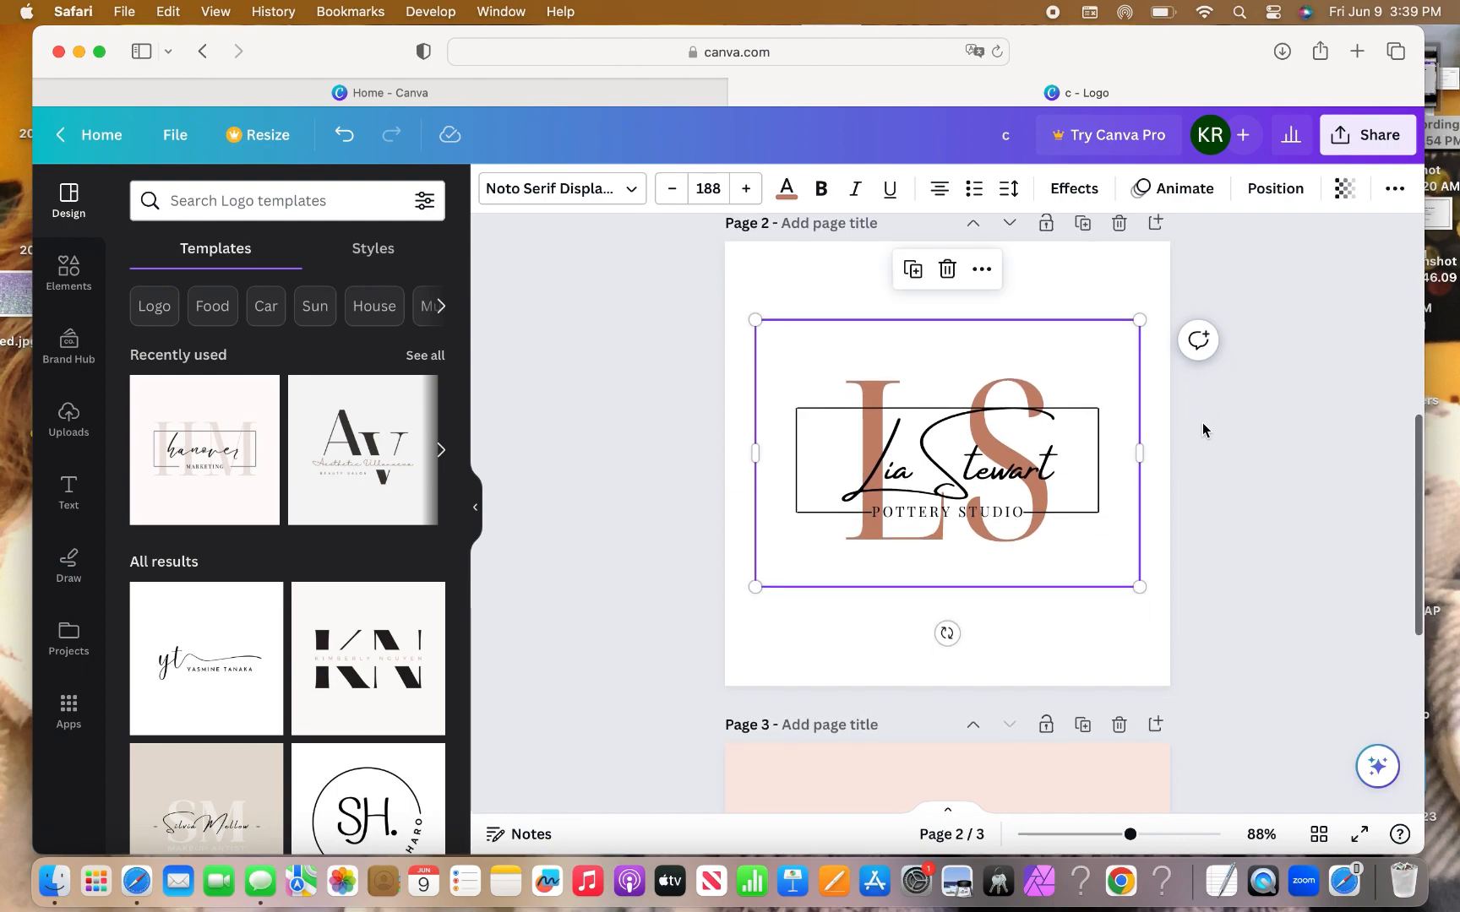
left_click(1164, 473)
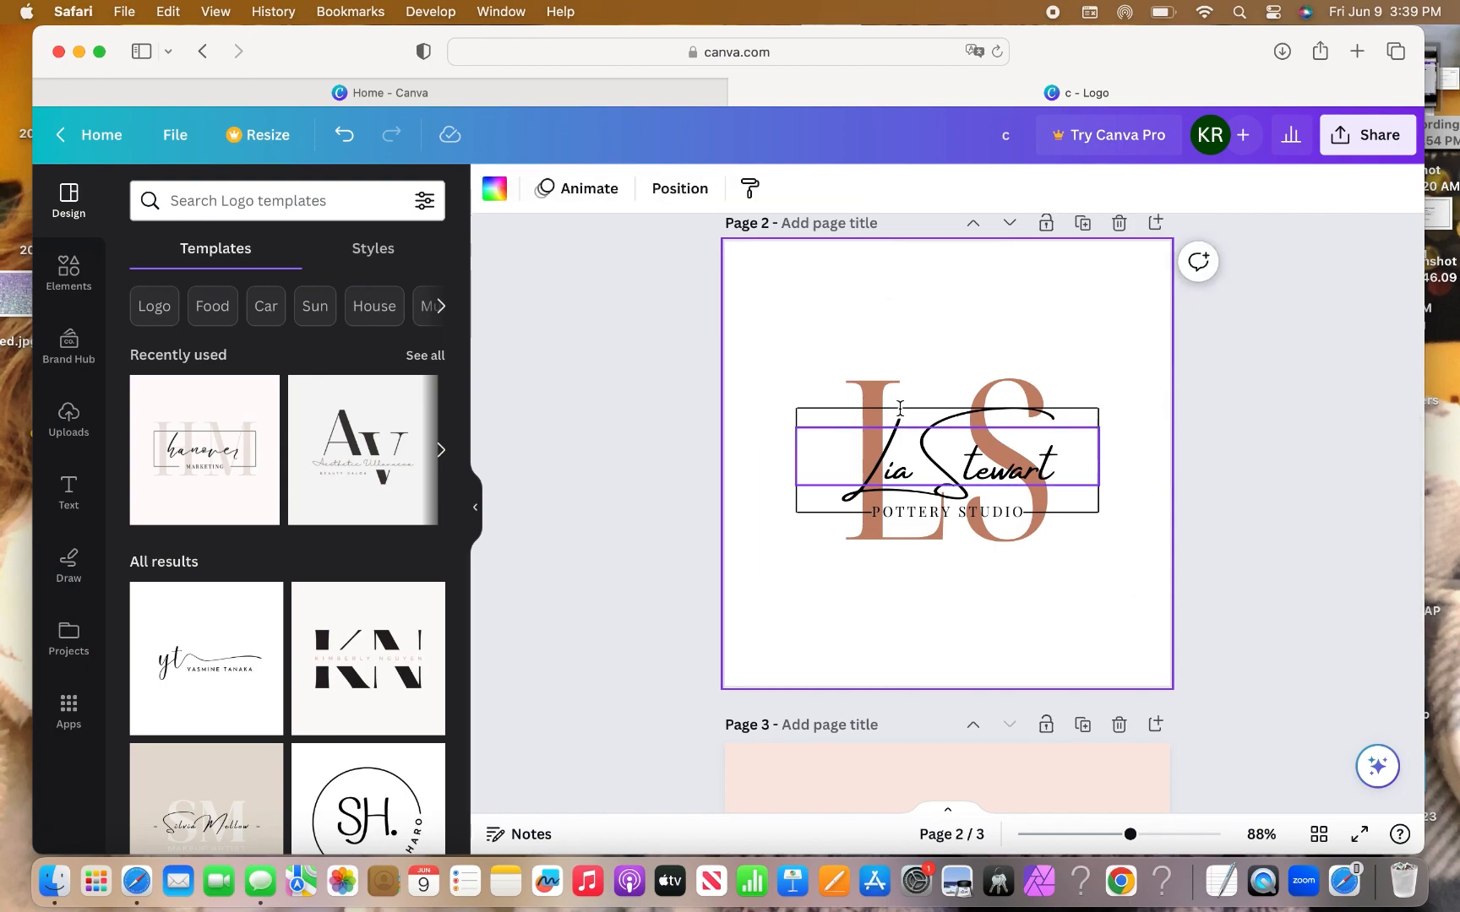
left_click(873, 395)
double_click(873, 393)
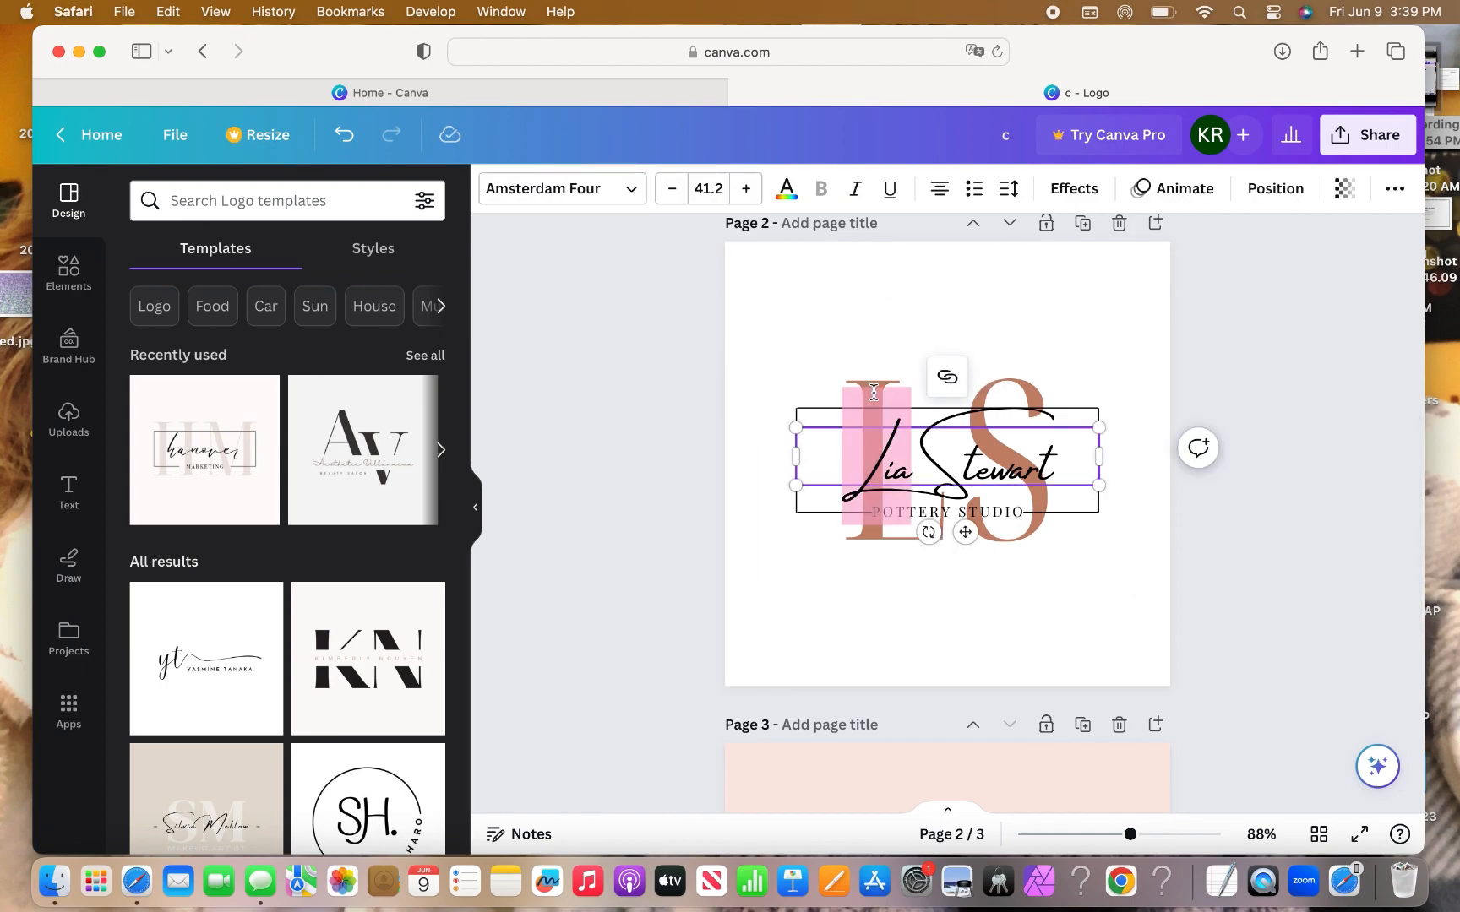
triple_click(874, 392)
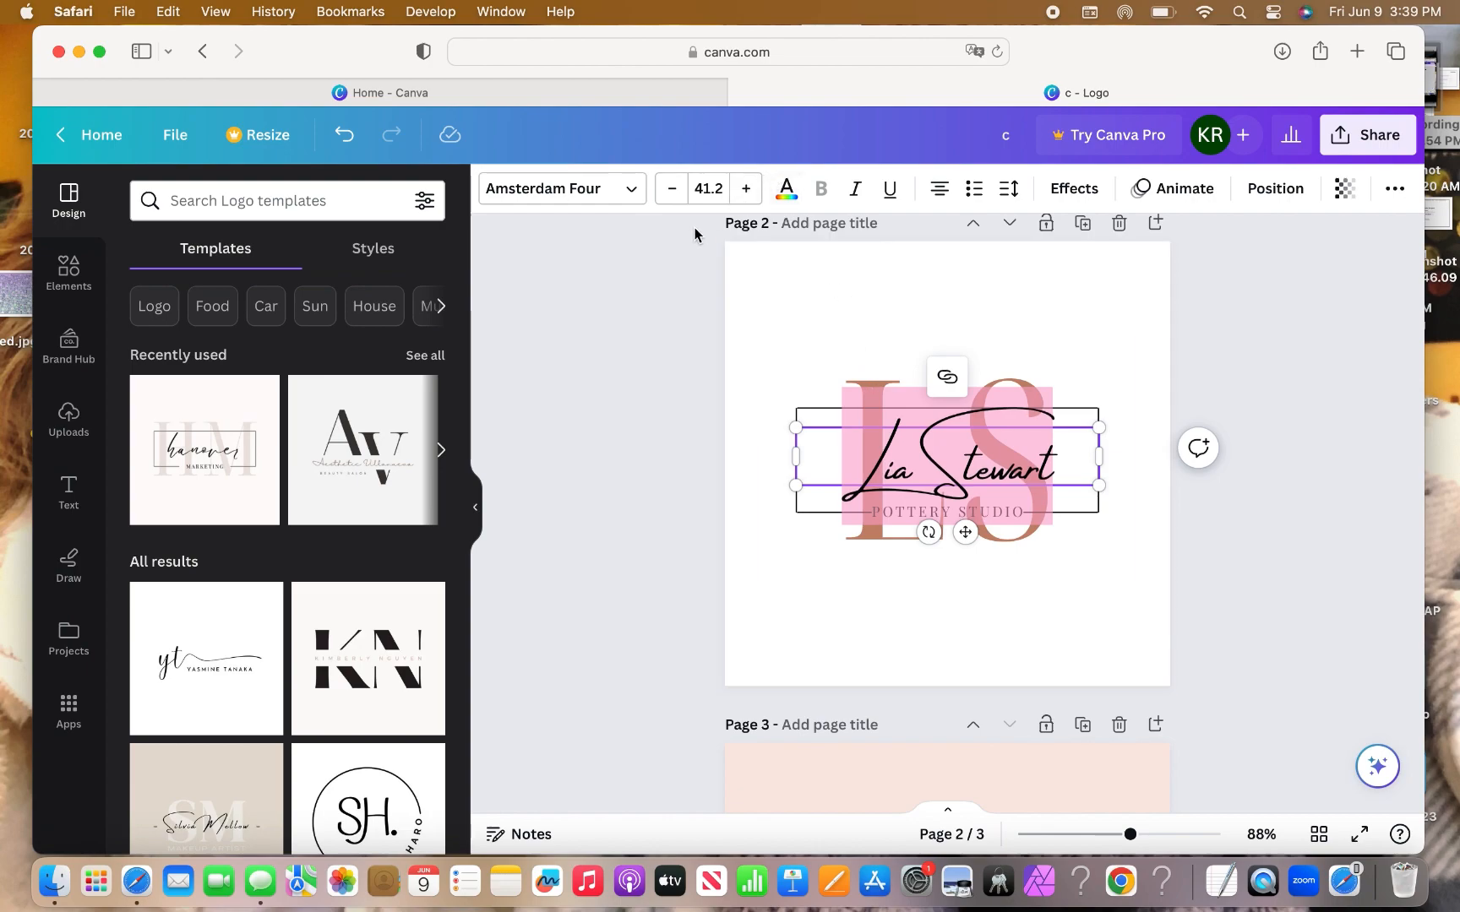
left_click(785, 190)
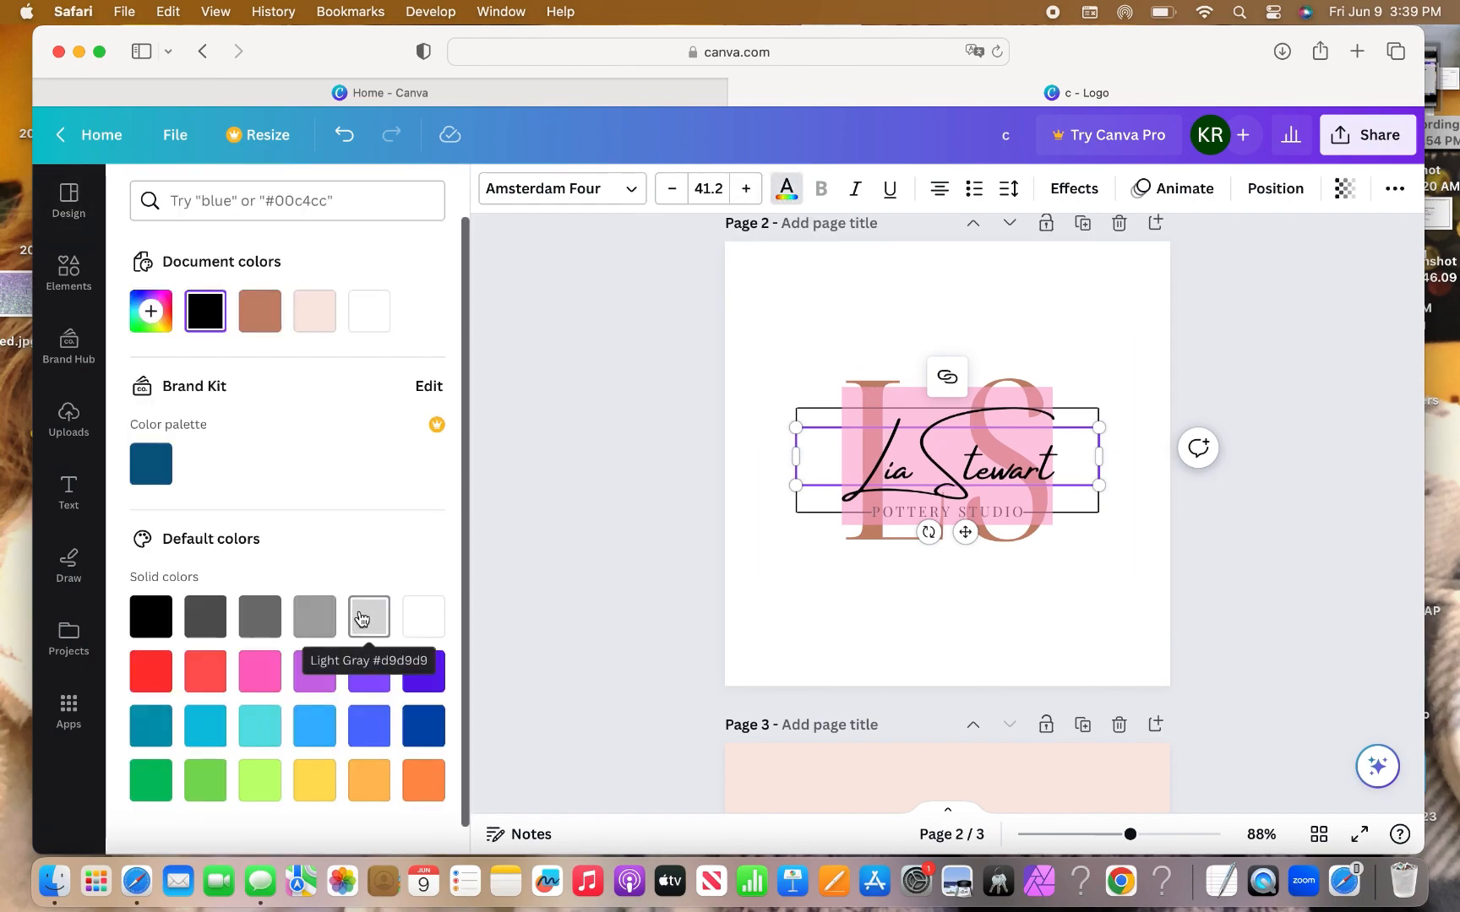
left_click(311, 318)
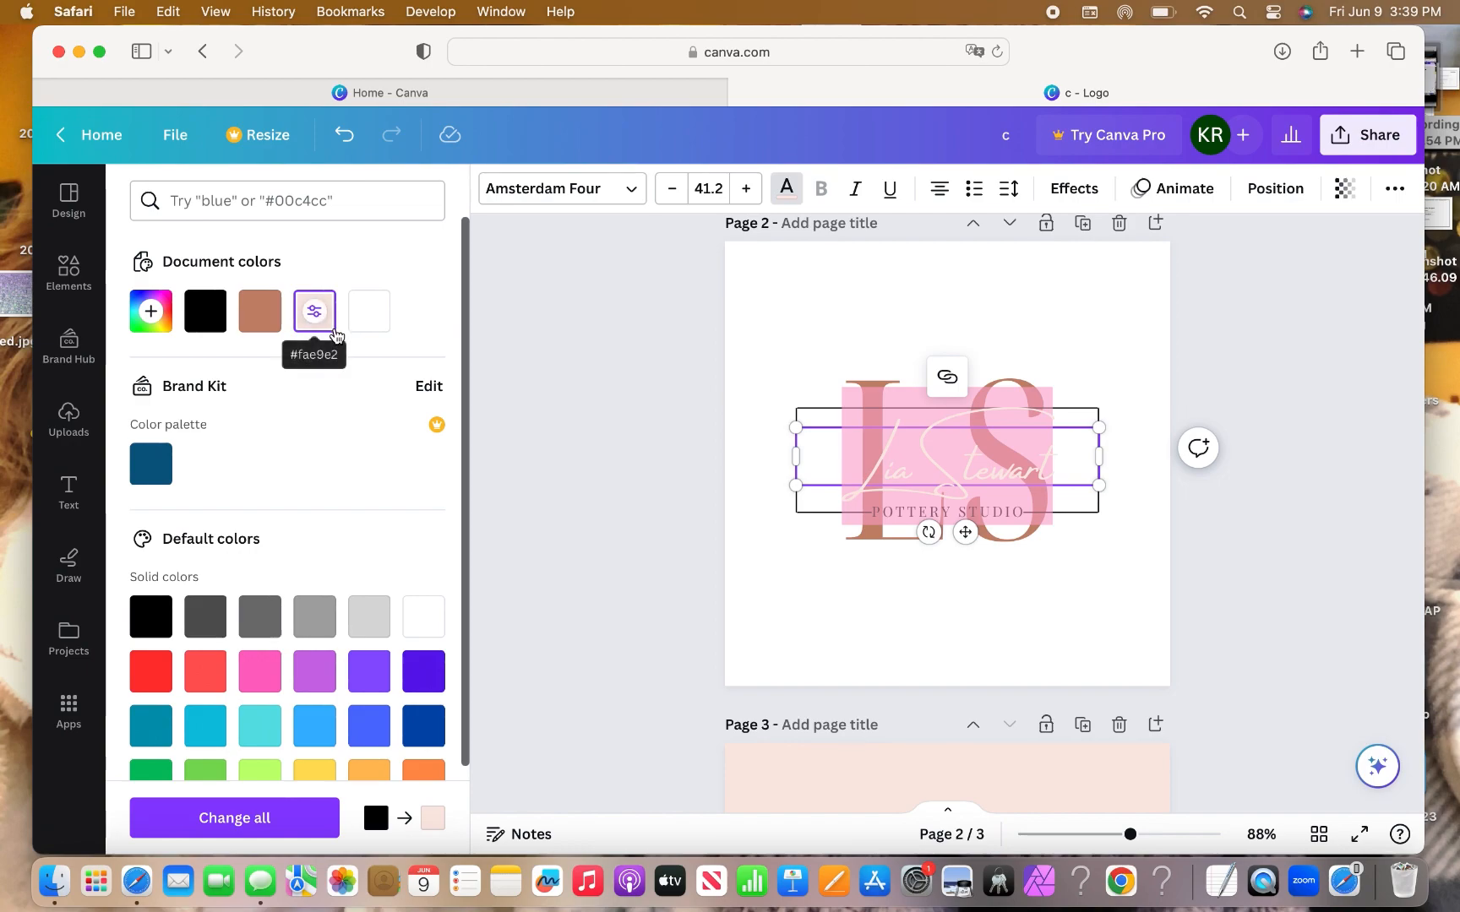
left_click(770, 370)
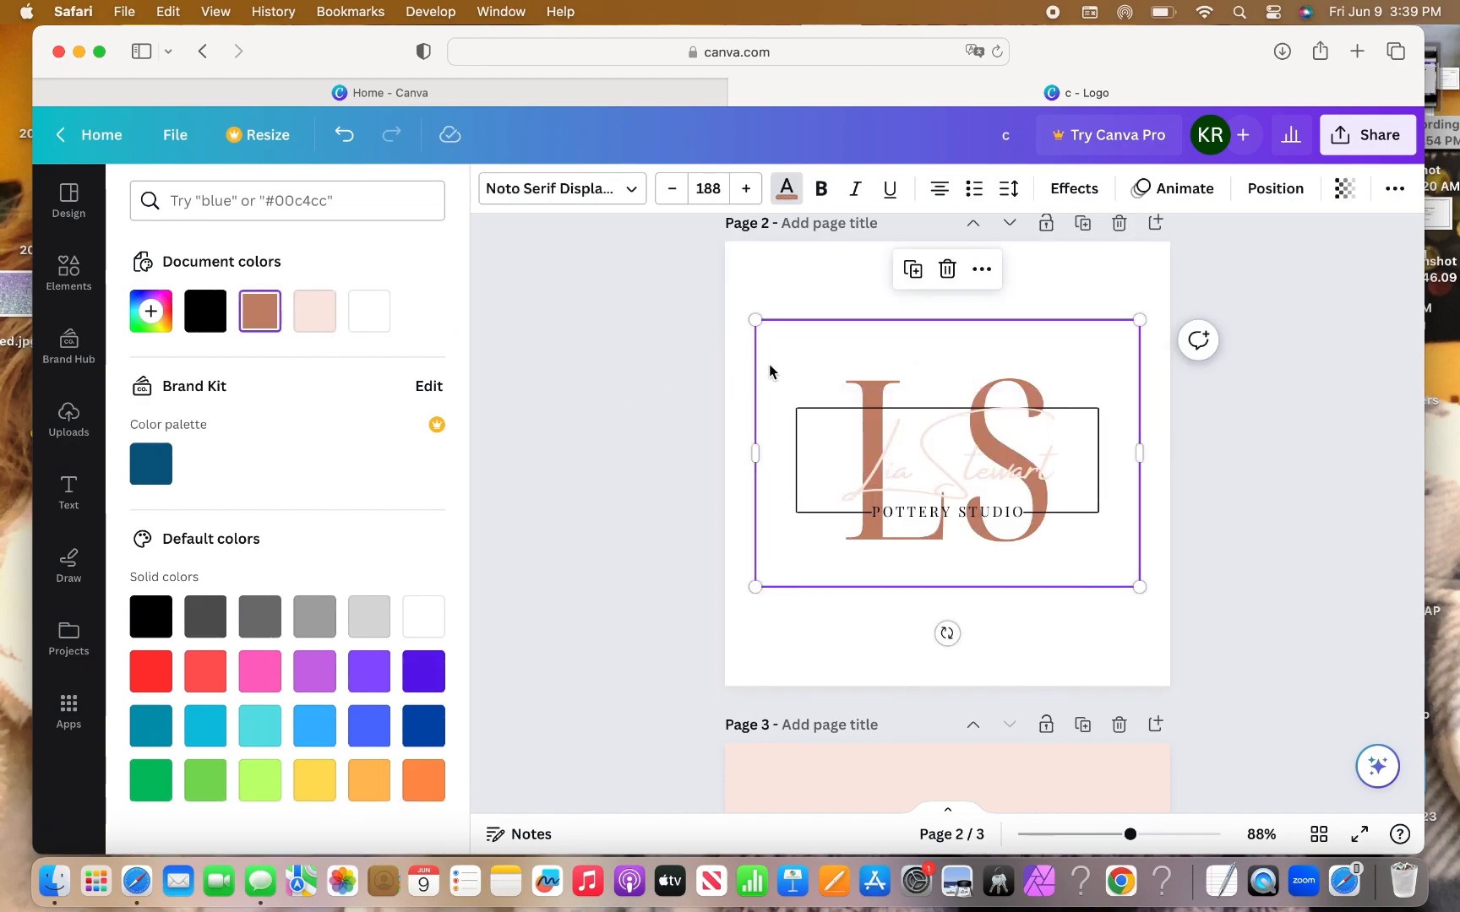
left_click(892, 460)
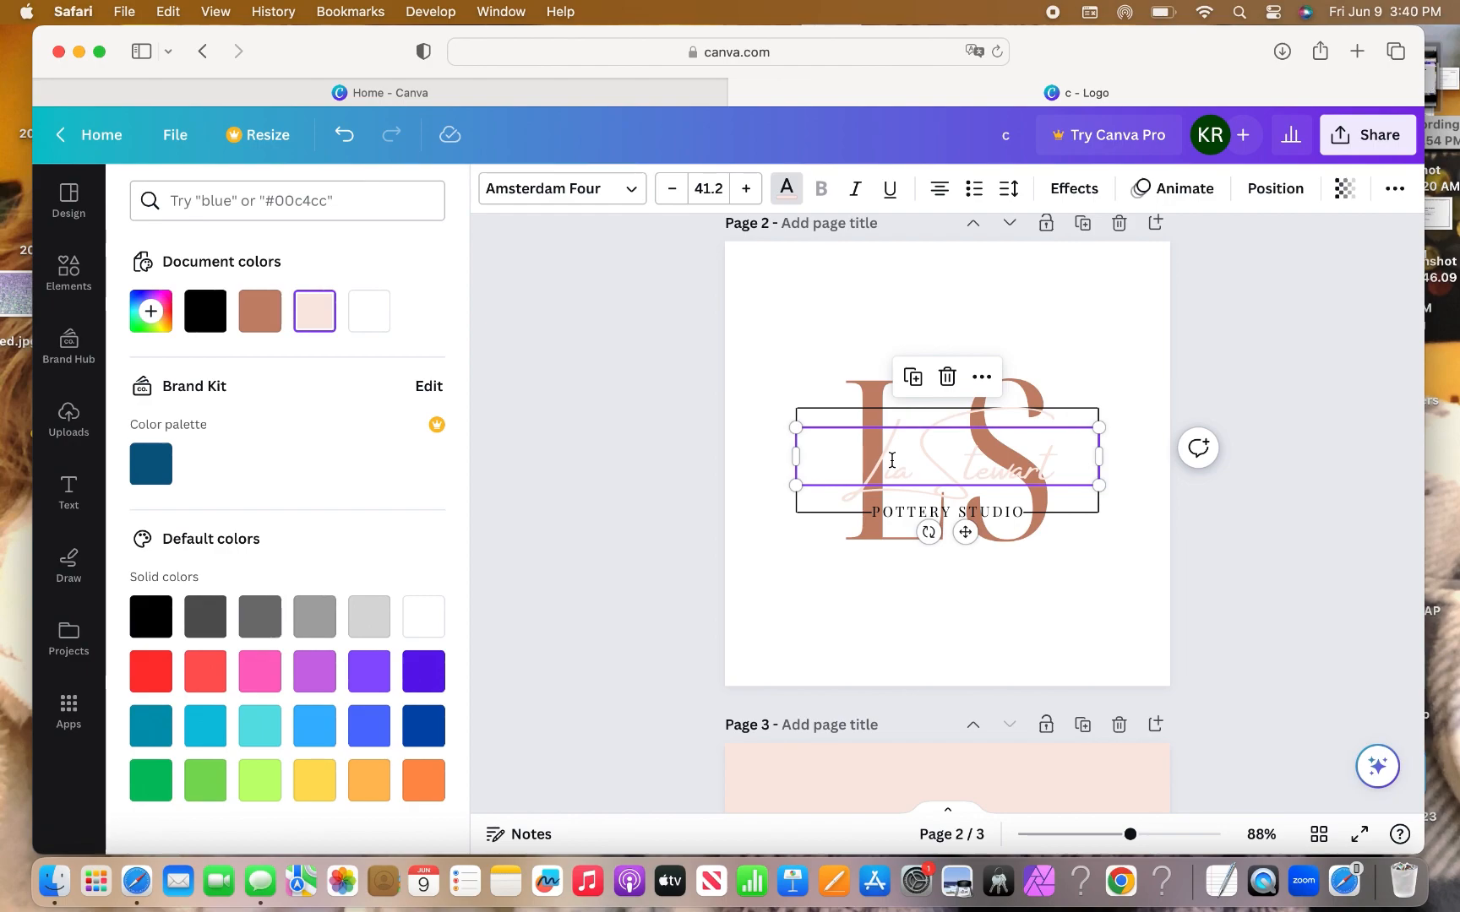
key("super+z")
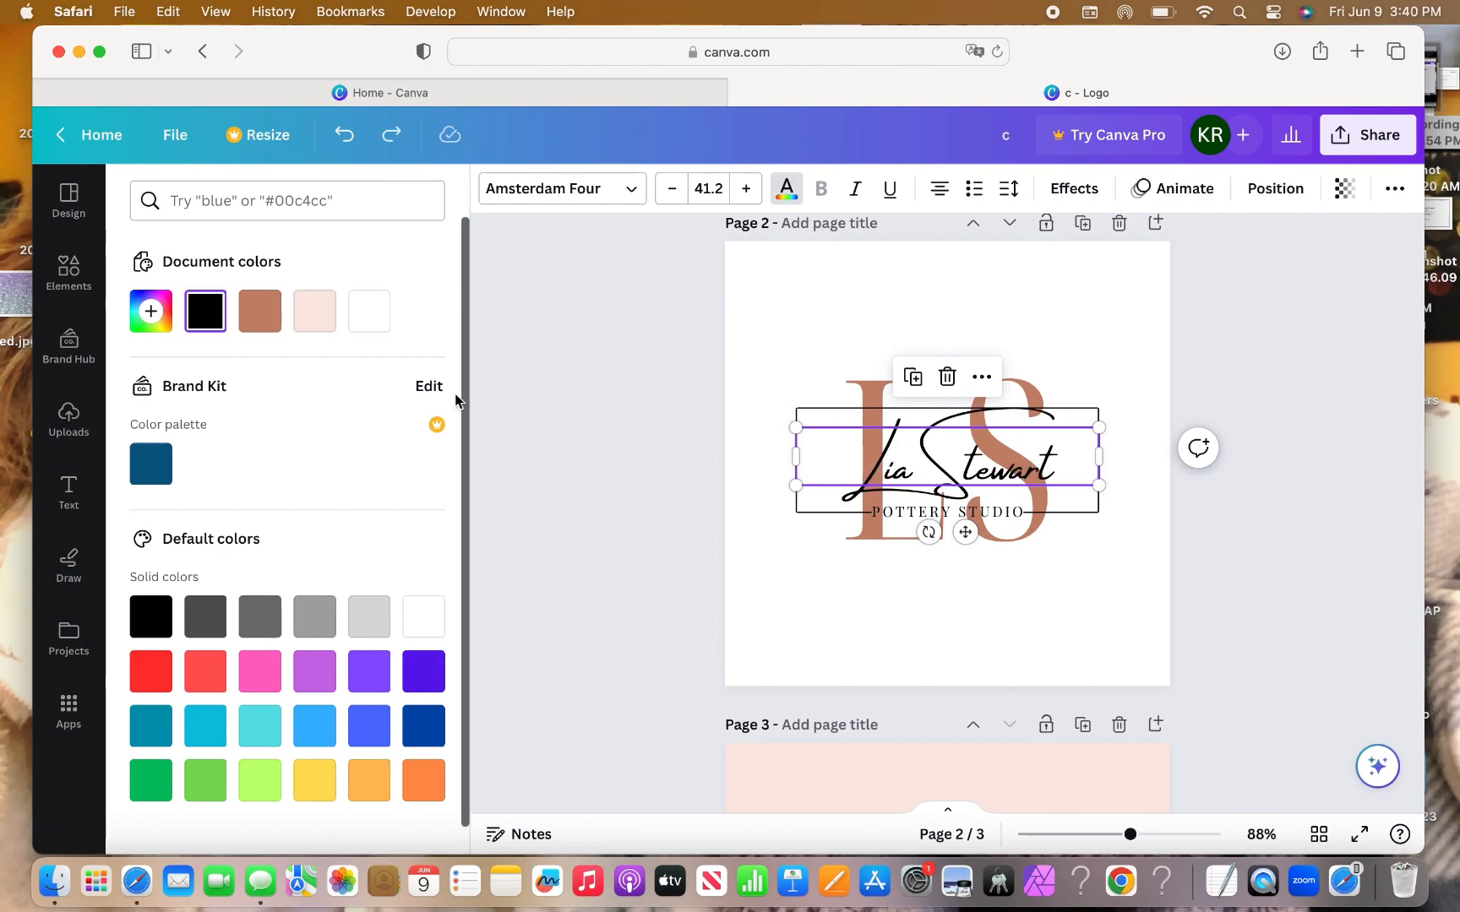
Recolour the large LS letters to soft greyish blue #A6BED4.
left_click(855, 349)
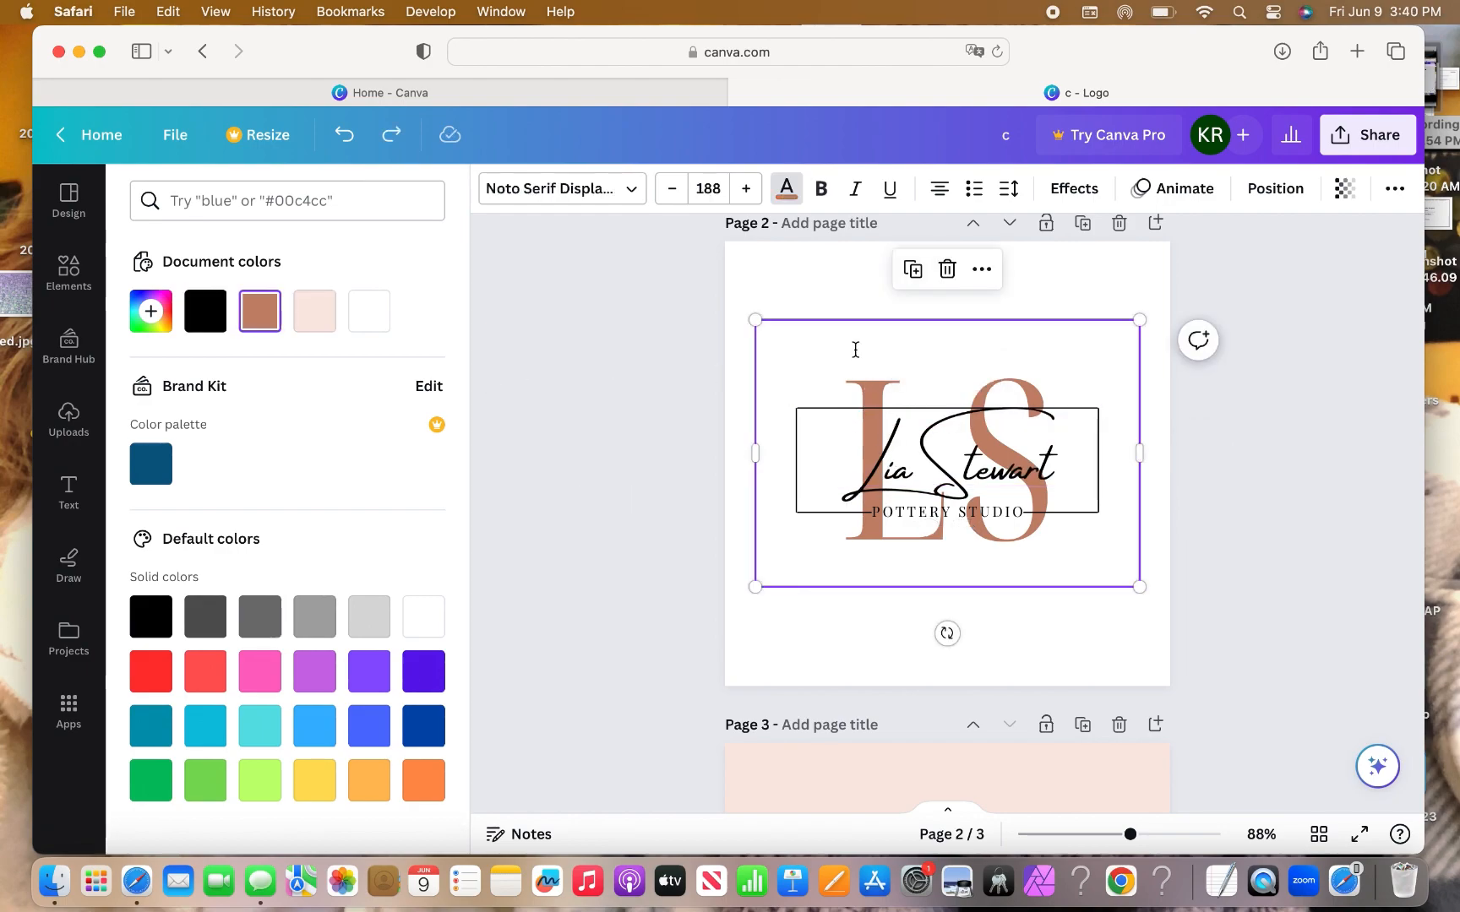
left_click(879, 386)
left_click(877, 387)
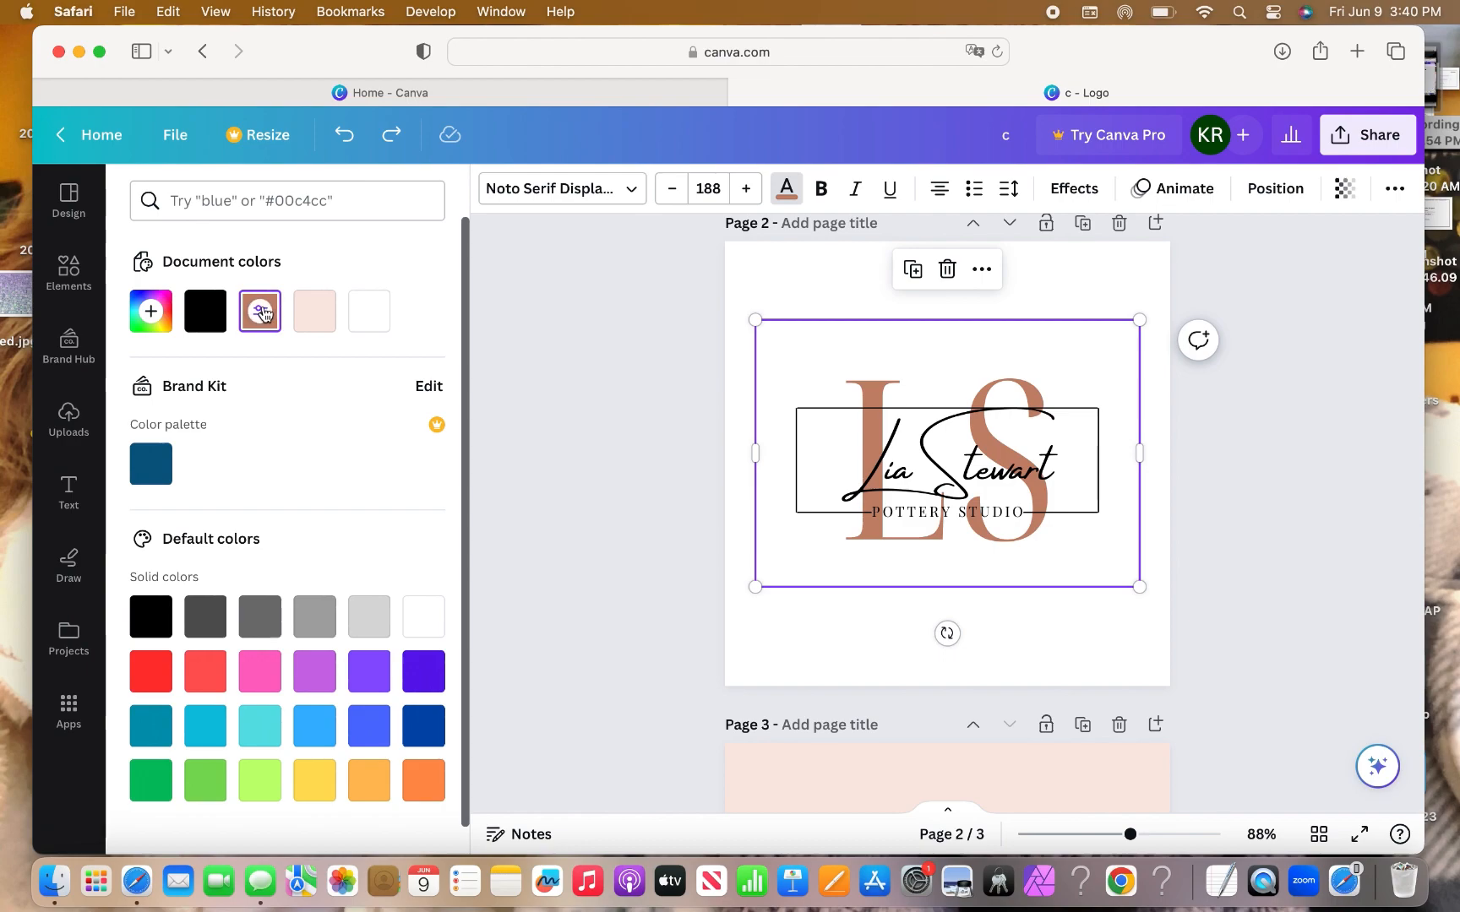
left_click(326, 324)
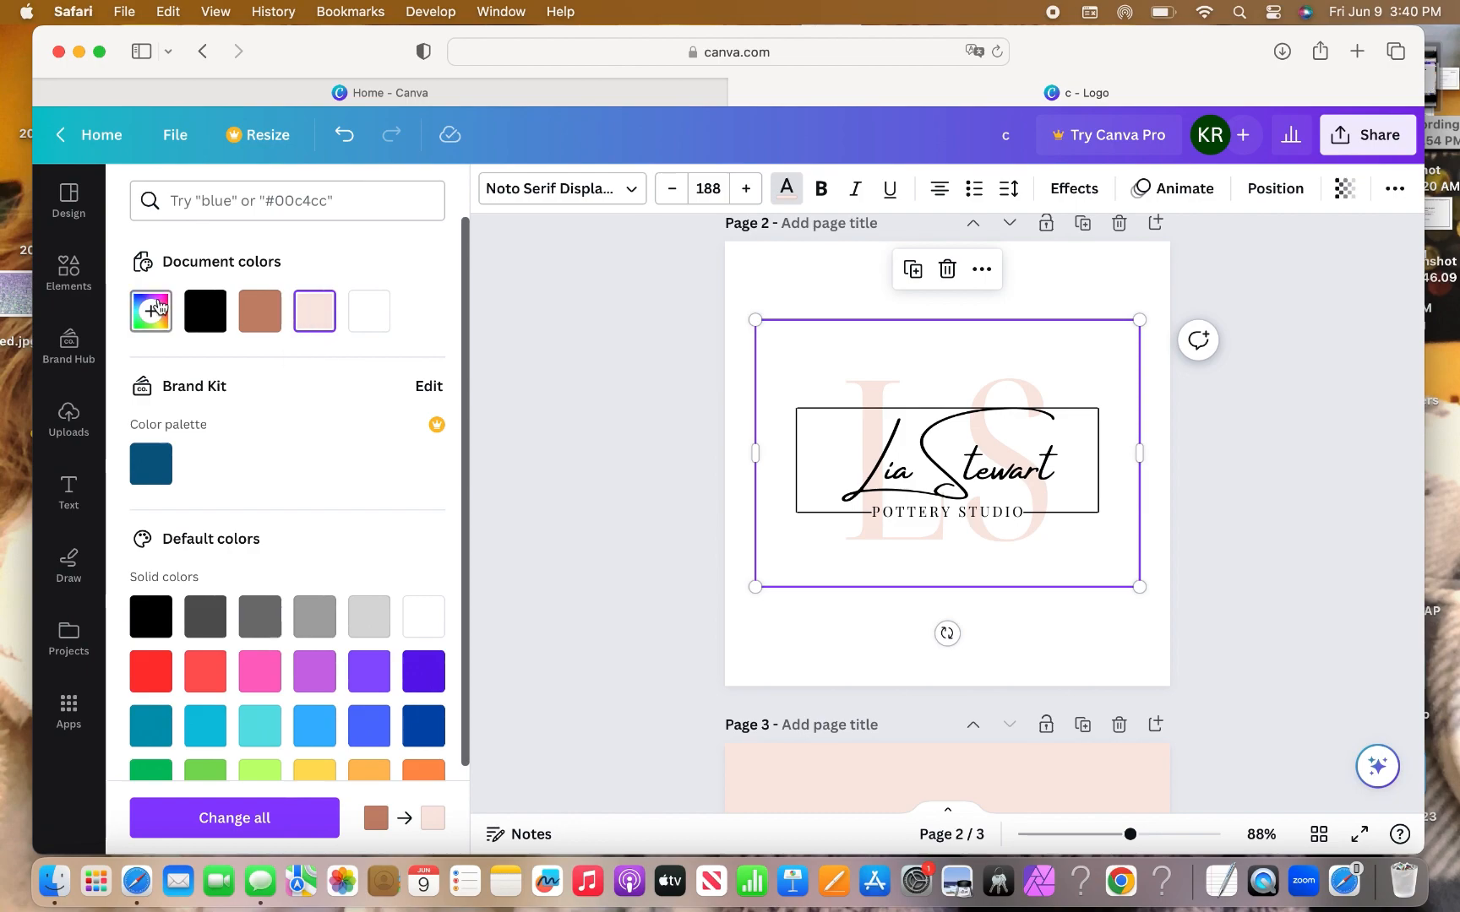
left_click(306, 327)
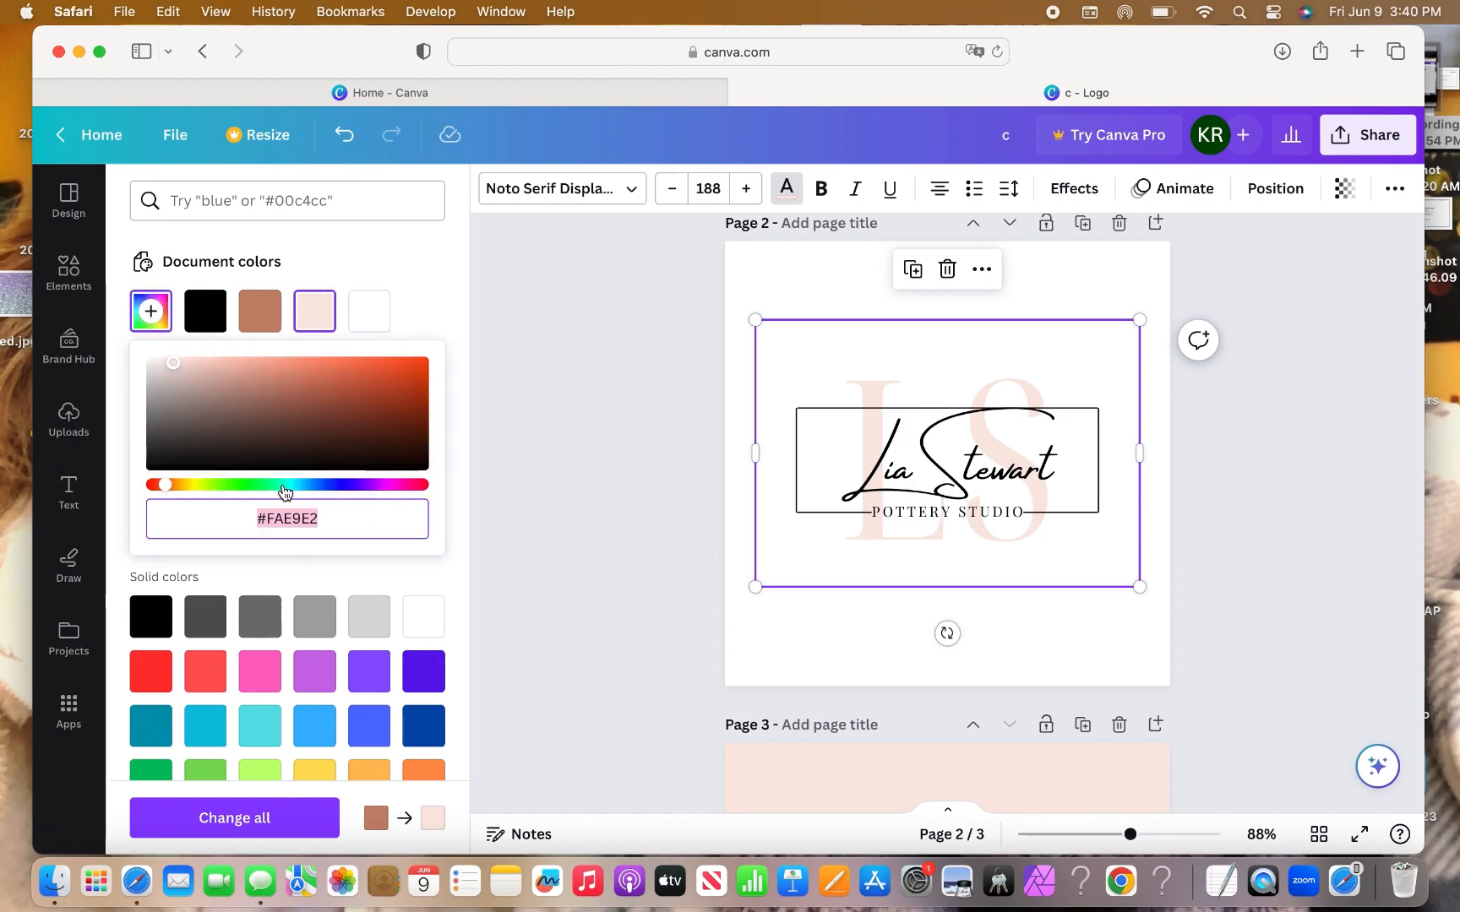
left_click(310, 489)
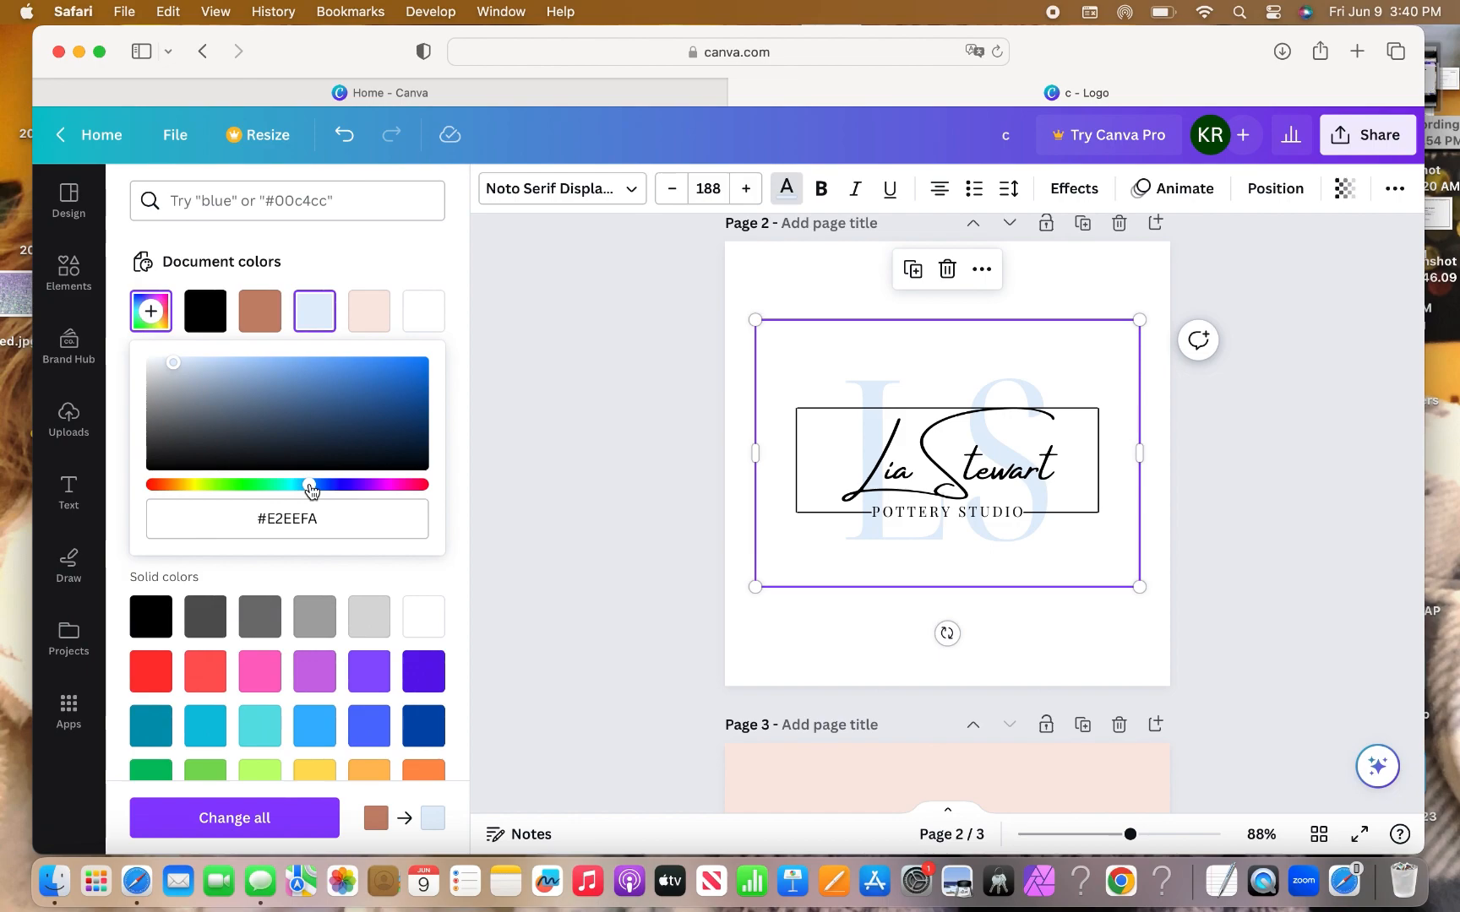
left_click(207, 377)
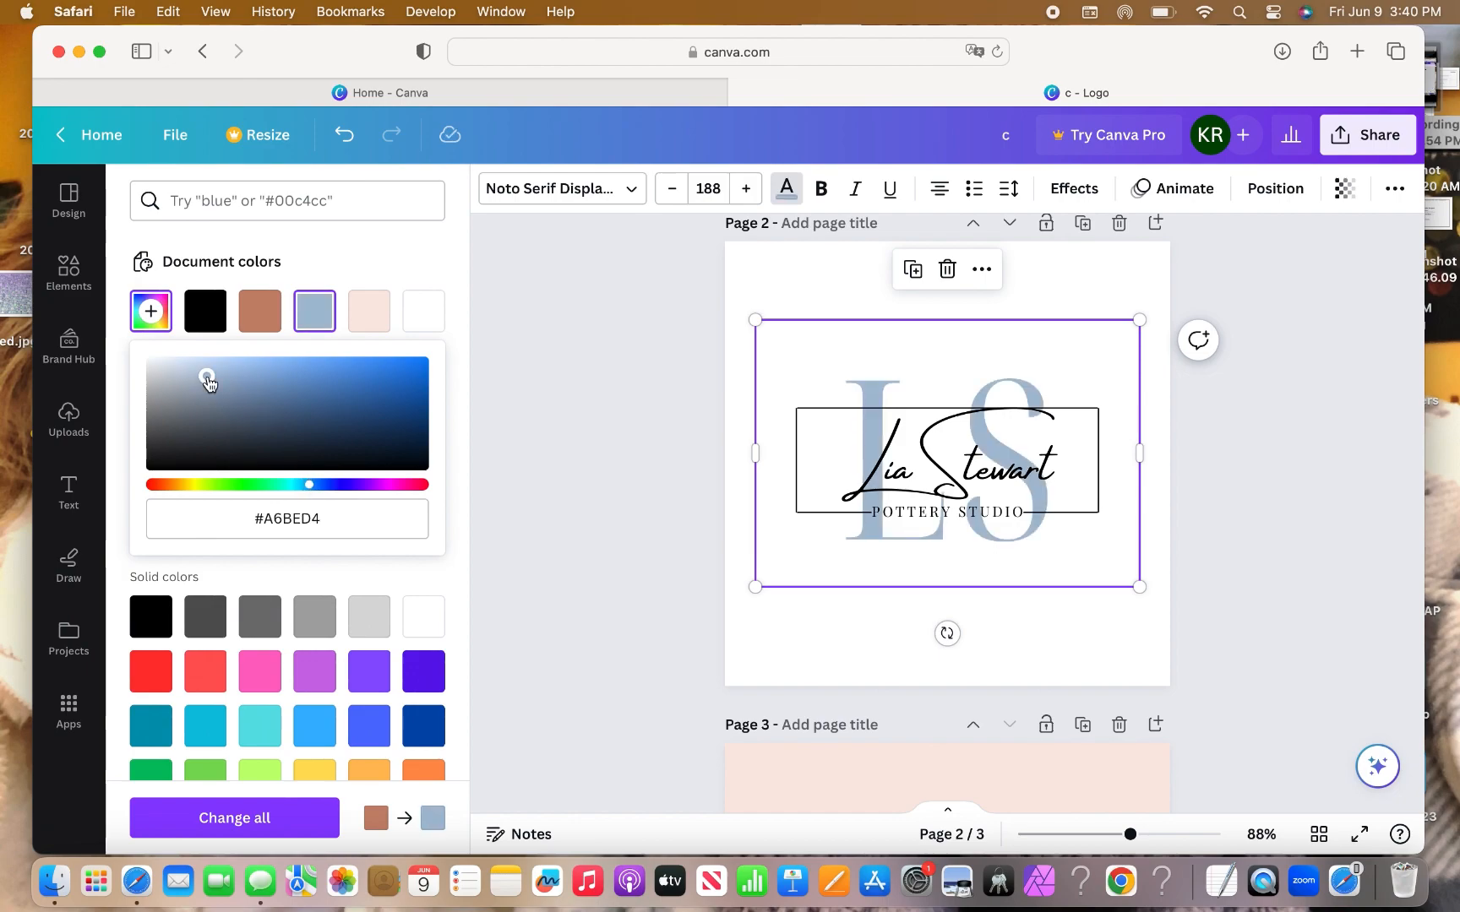
left_click(732, 431)
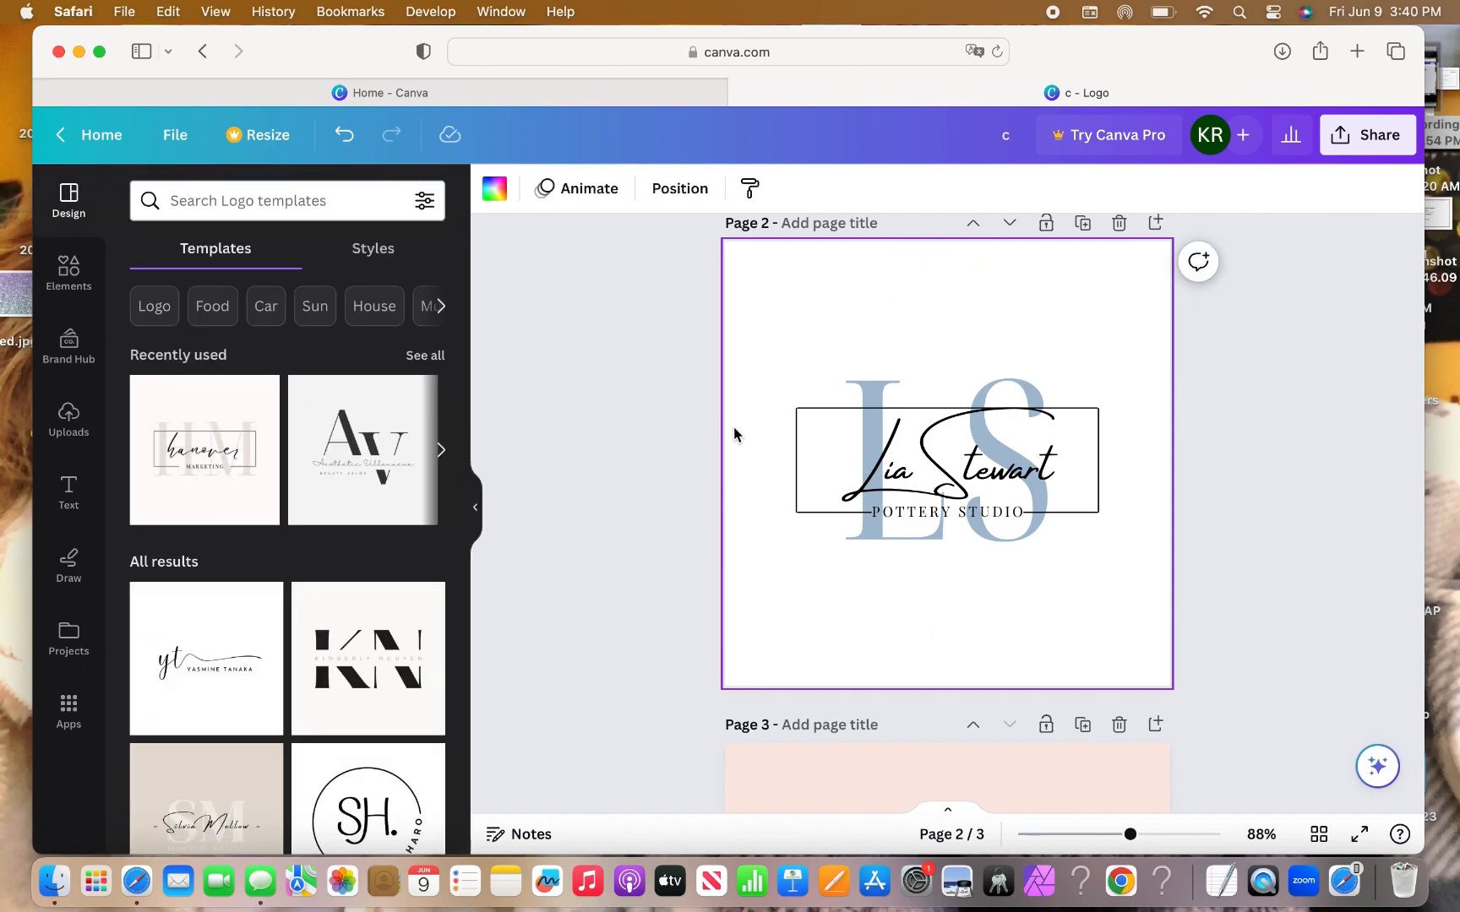
Duplicate the white-background logo on Page 2 to create a new Page 3.
scroll(733, 433, "down", 3)
scroll(733, 433, "up", 4)
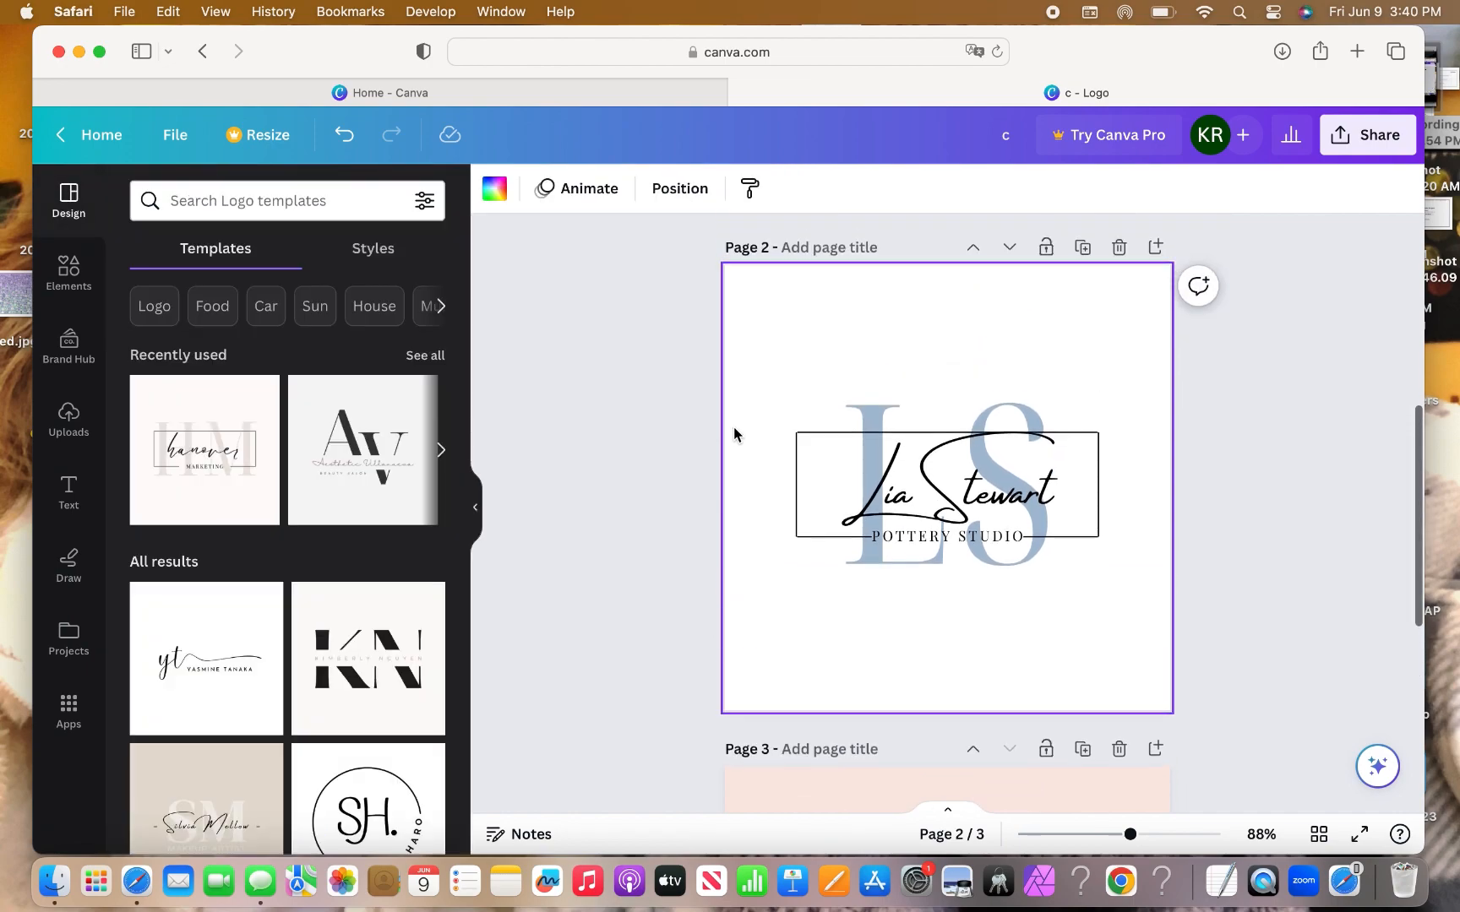
scroll(733, 434, "down", 12)
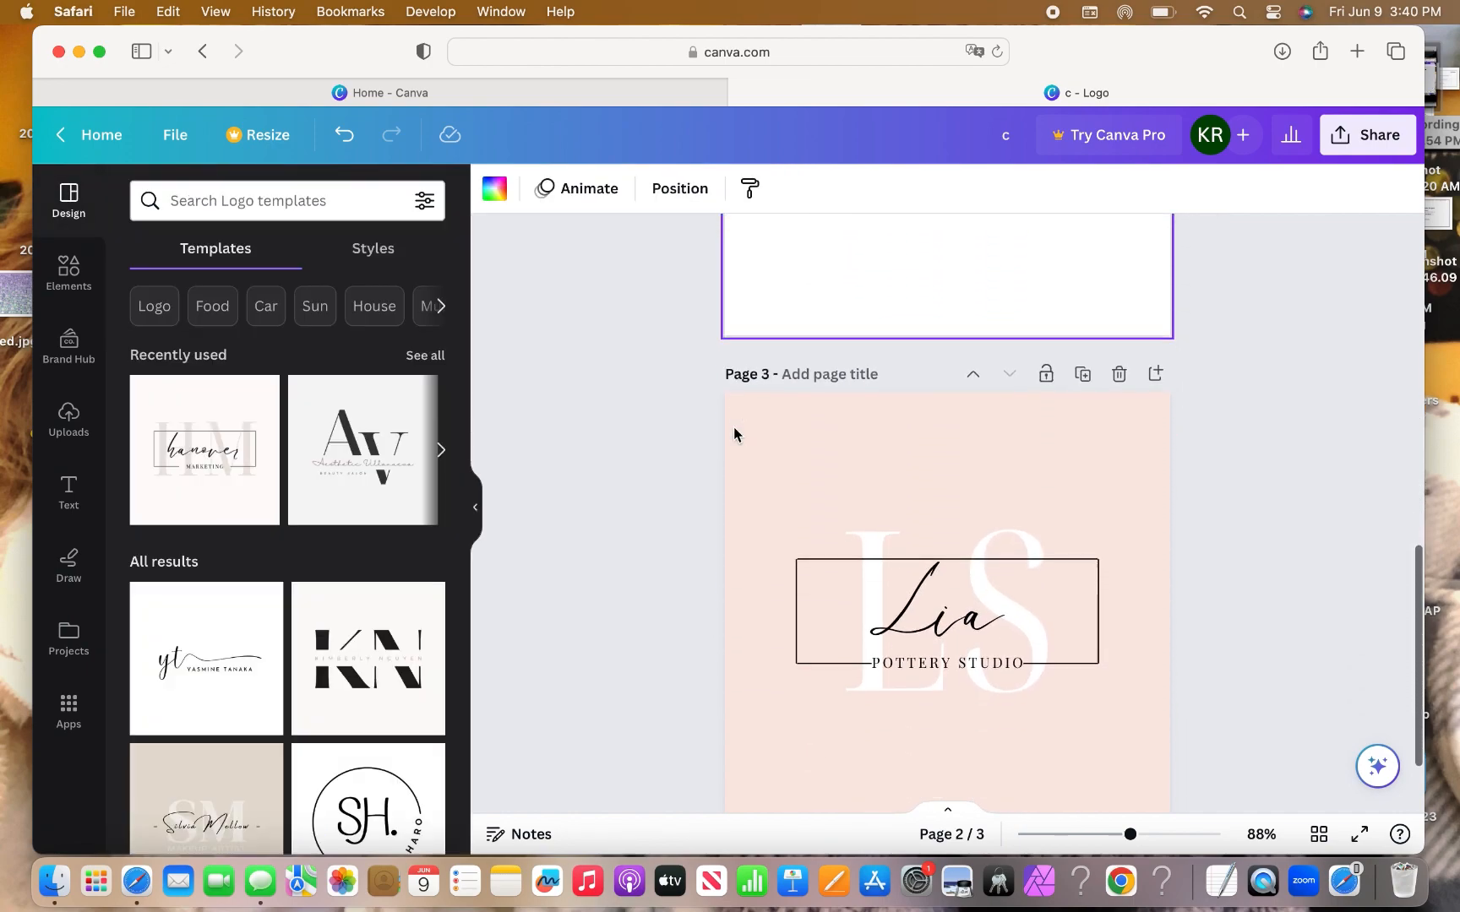
scroll(734, 433, "up", 20)
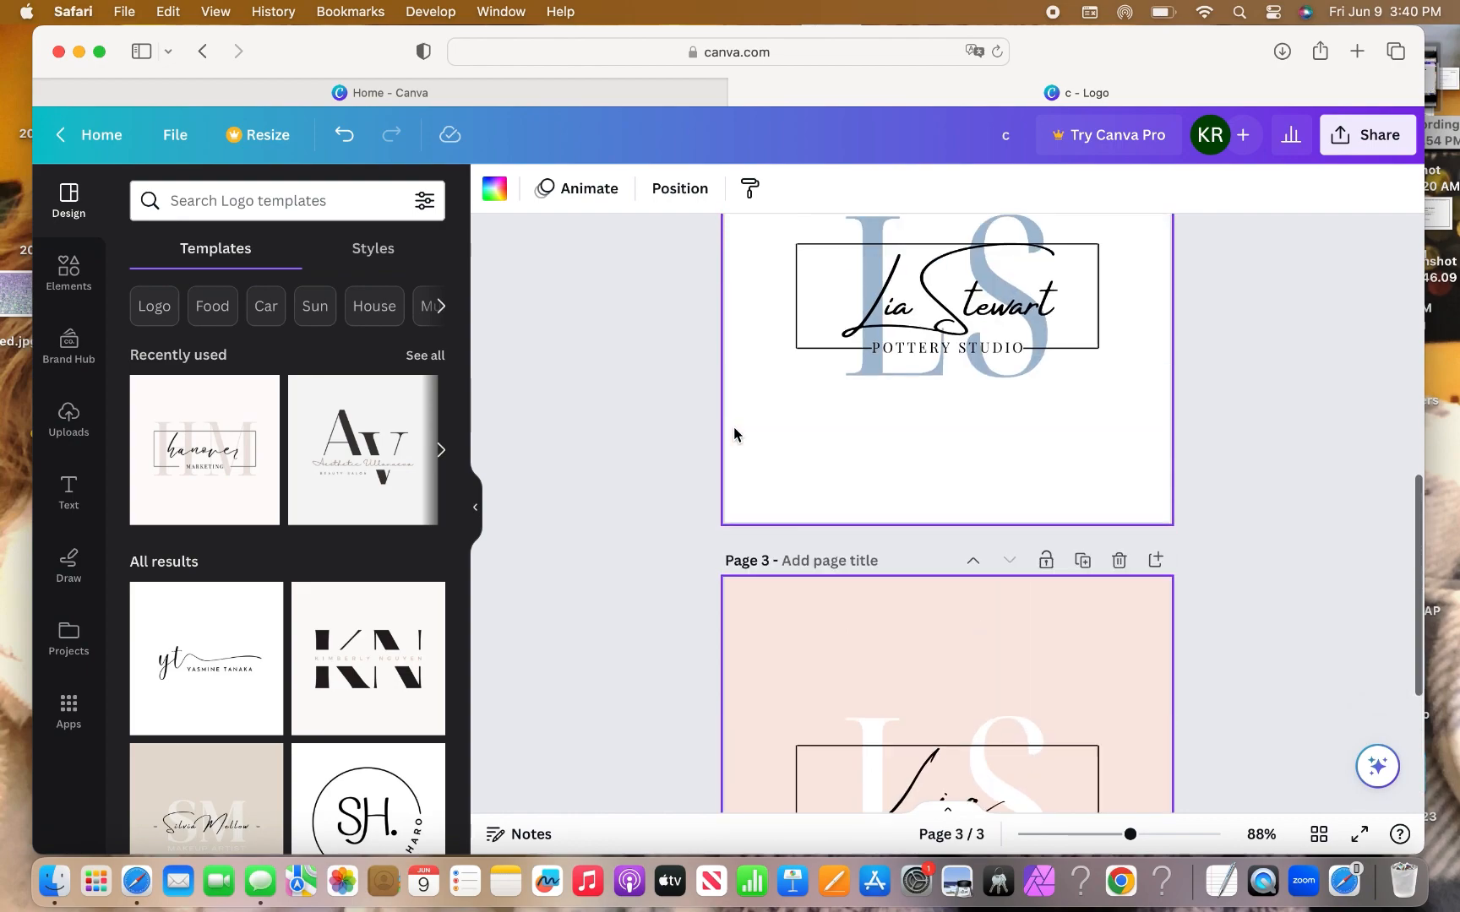
scroll(733, 434, "down", 10)
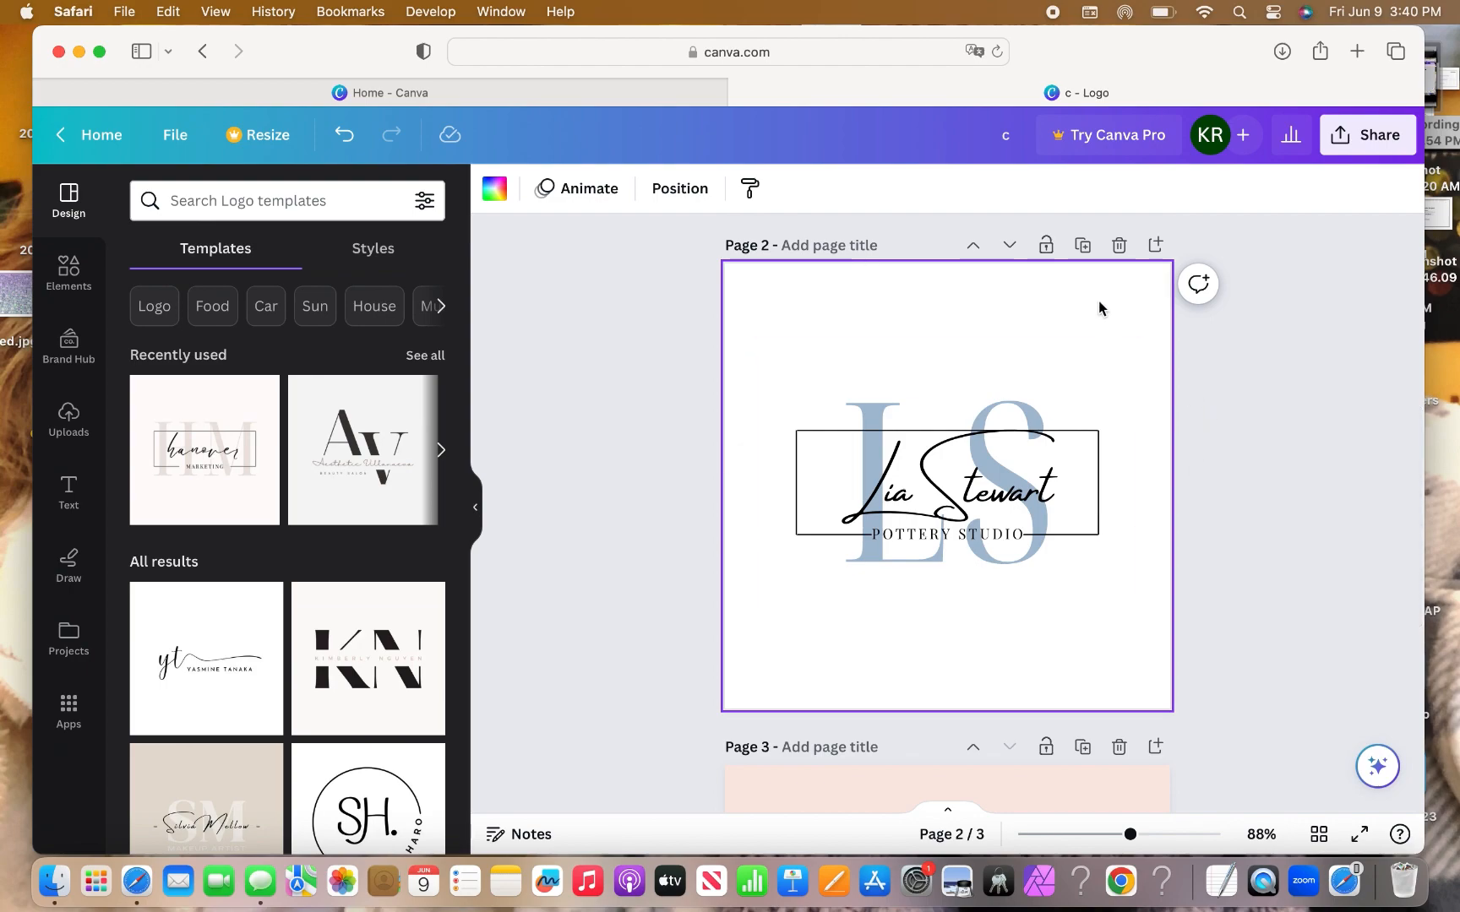
left_click(1085, 250)
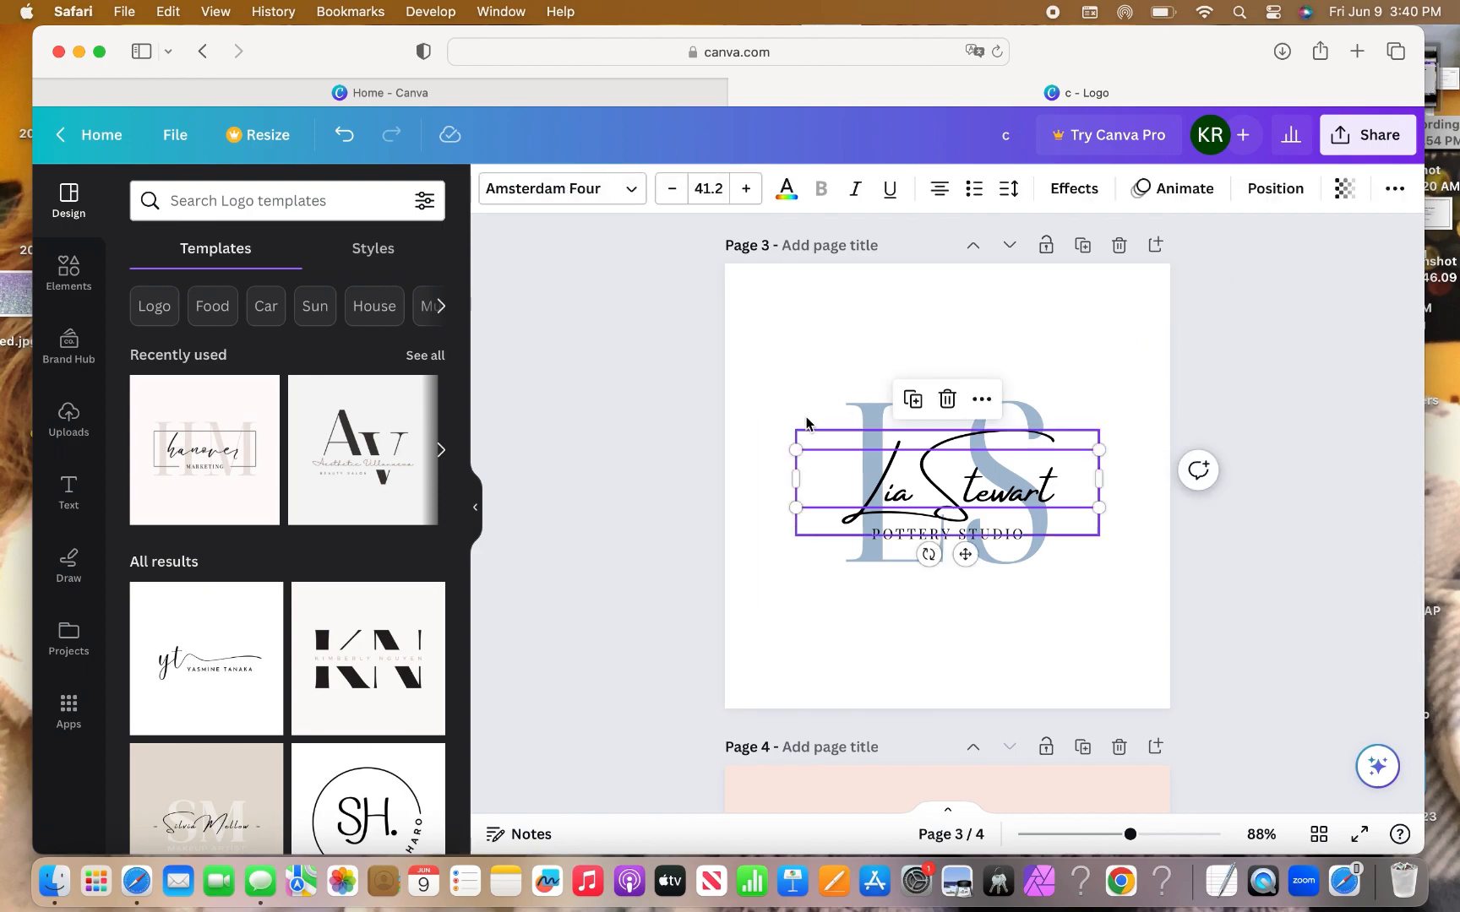
left_click(848, 297)
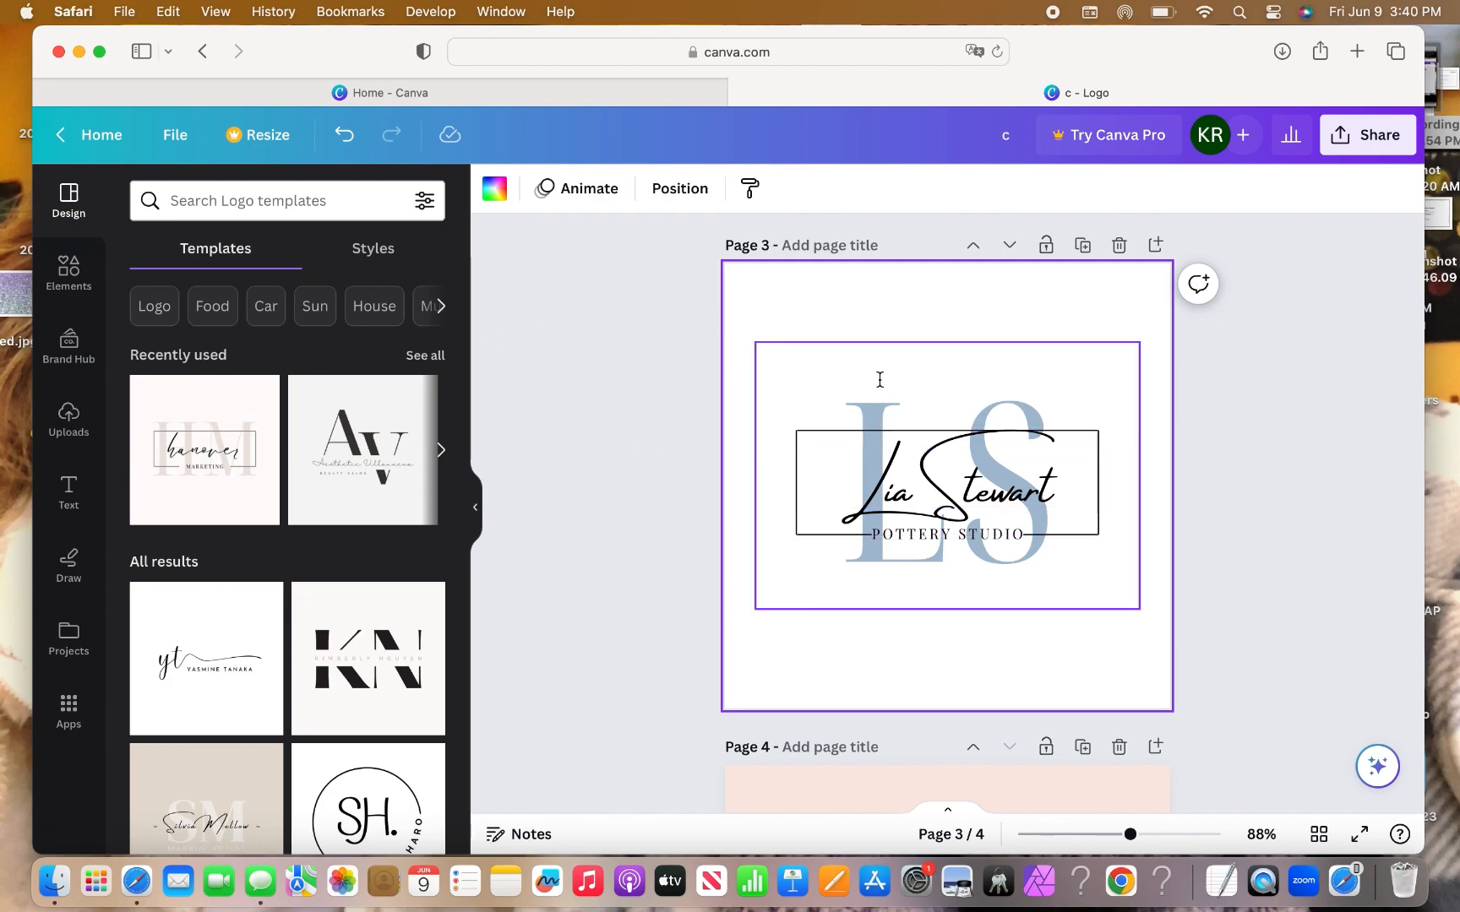
Lighten the LS monogram to pale blue #E1EDF8 after briefly trying a light blue background.
left_click(495, 189)
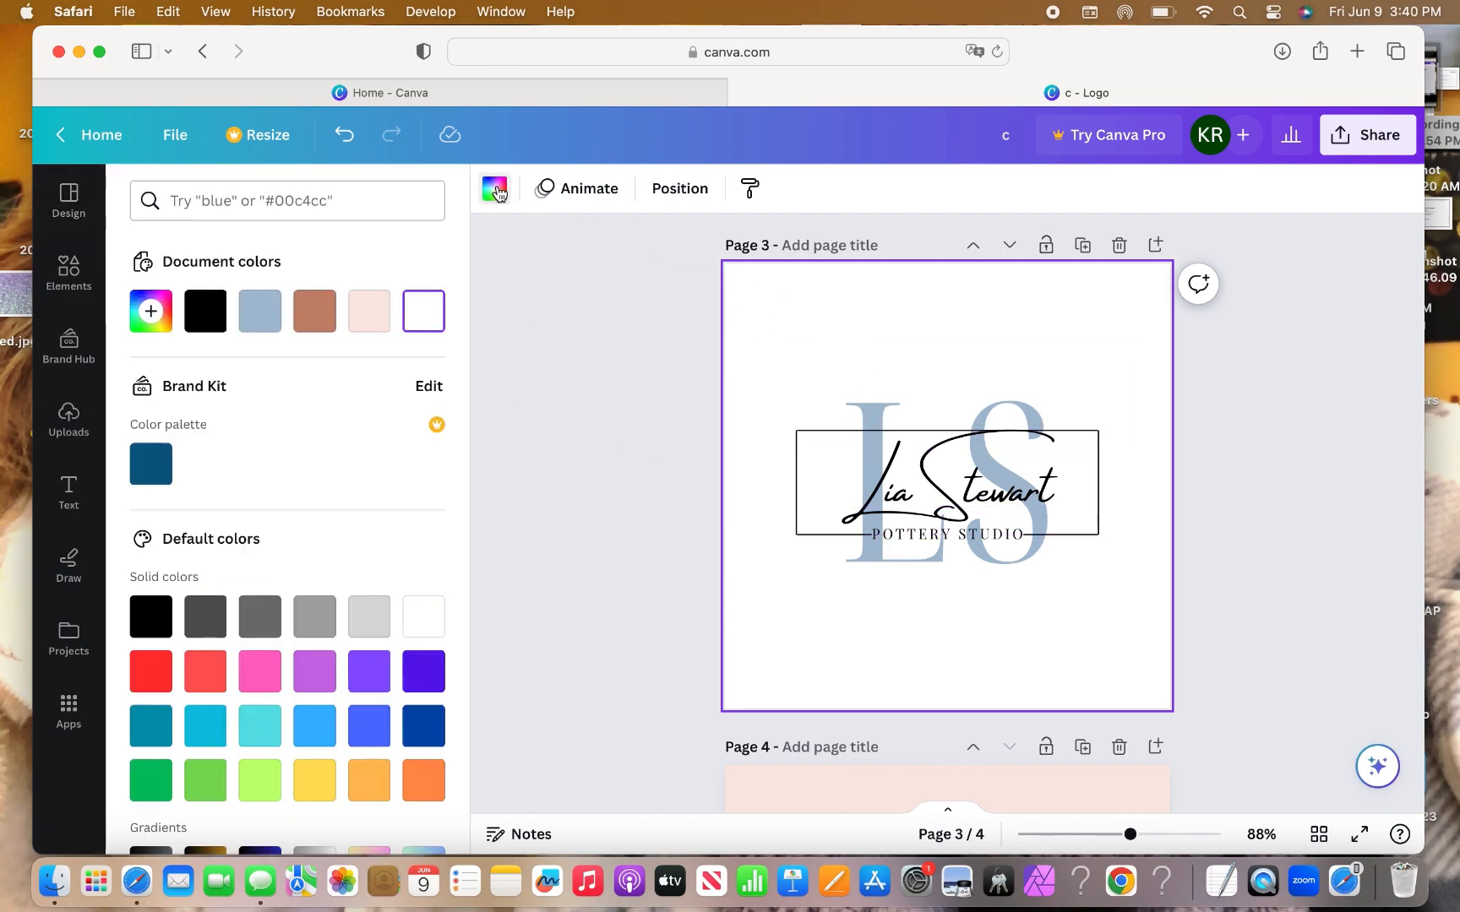
left_click(260, 319)
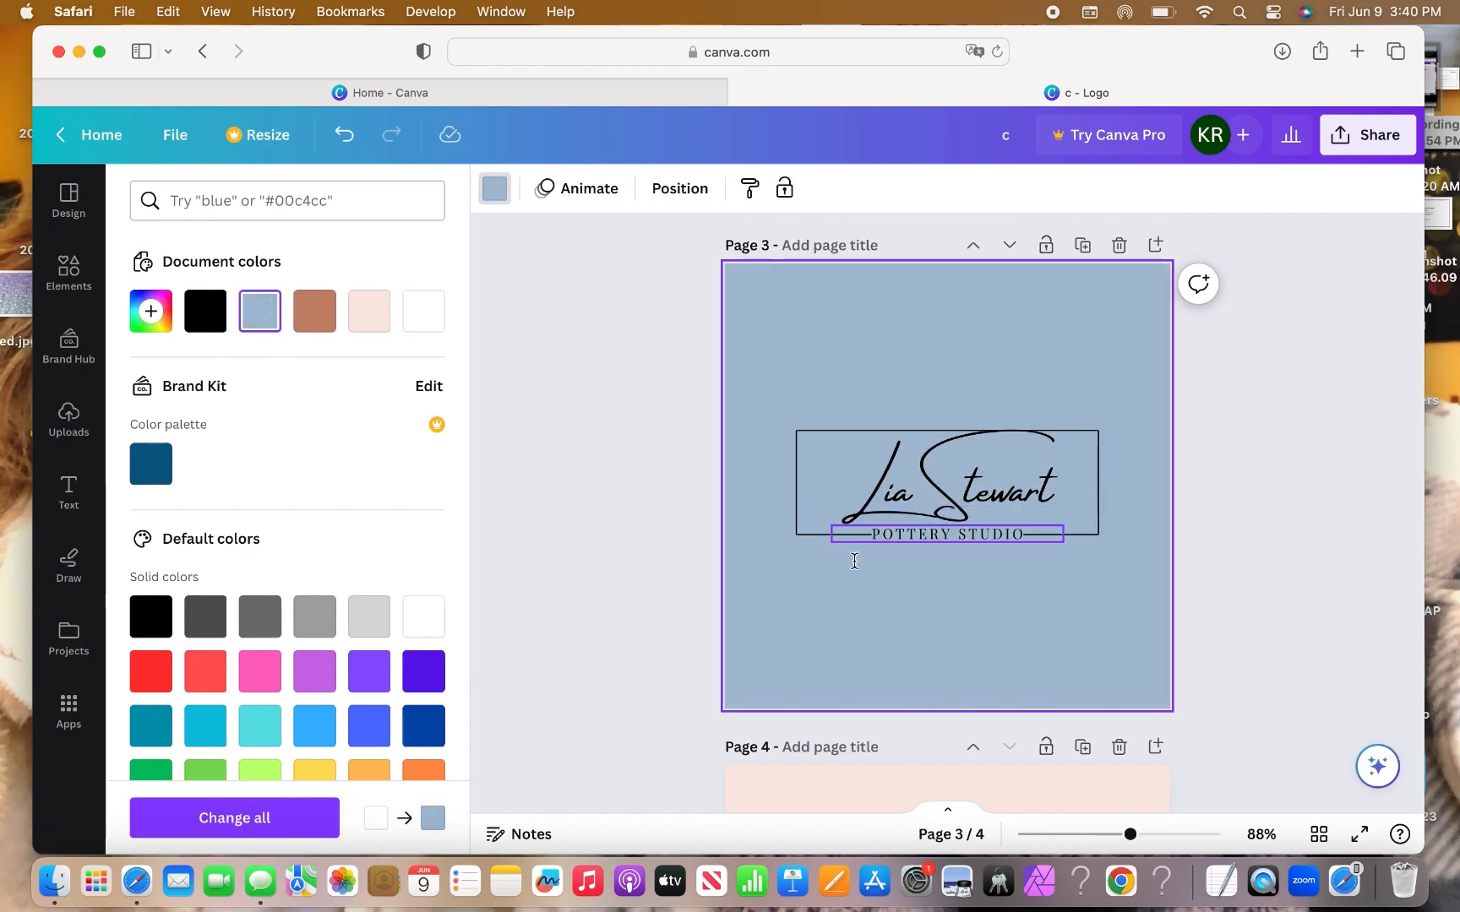
left_click(427, 309)
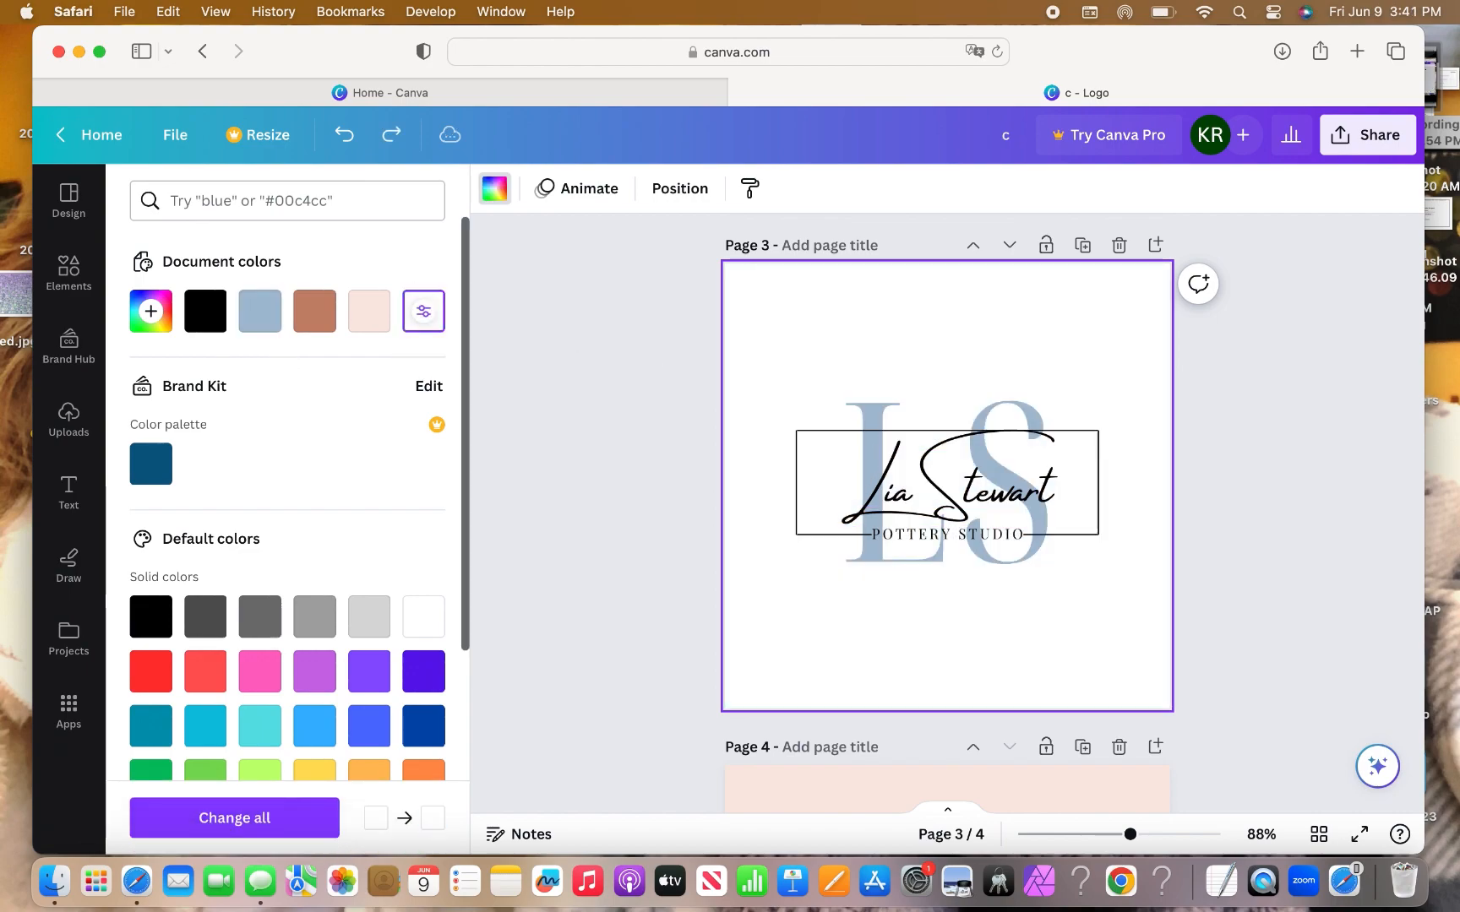
left_click(873, 417)
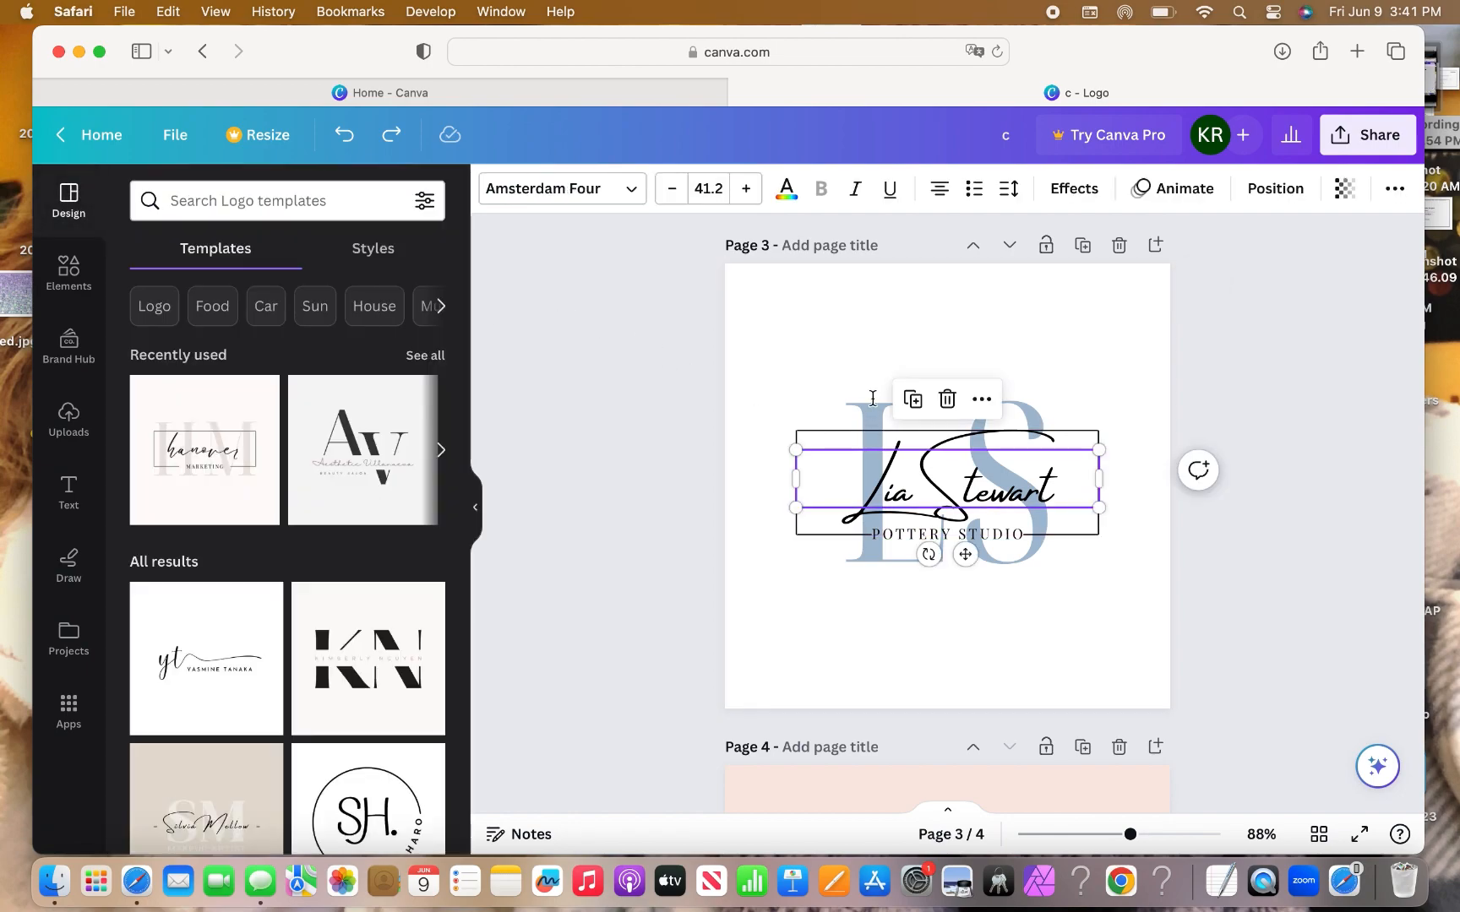
left_click(824, 386)
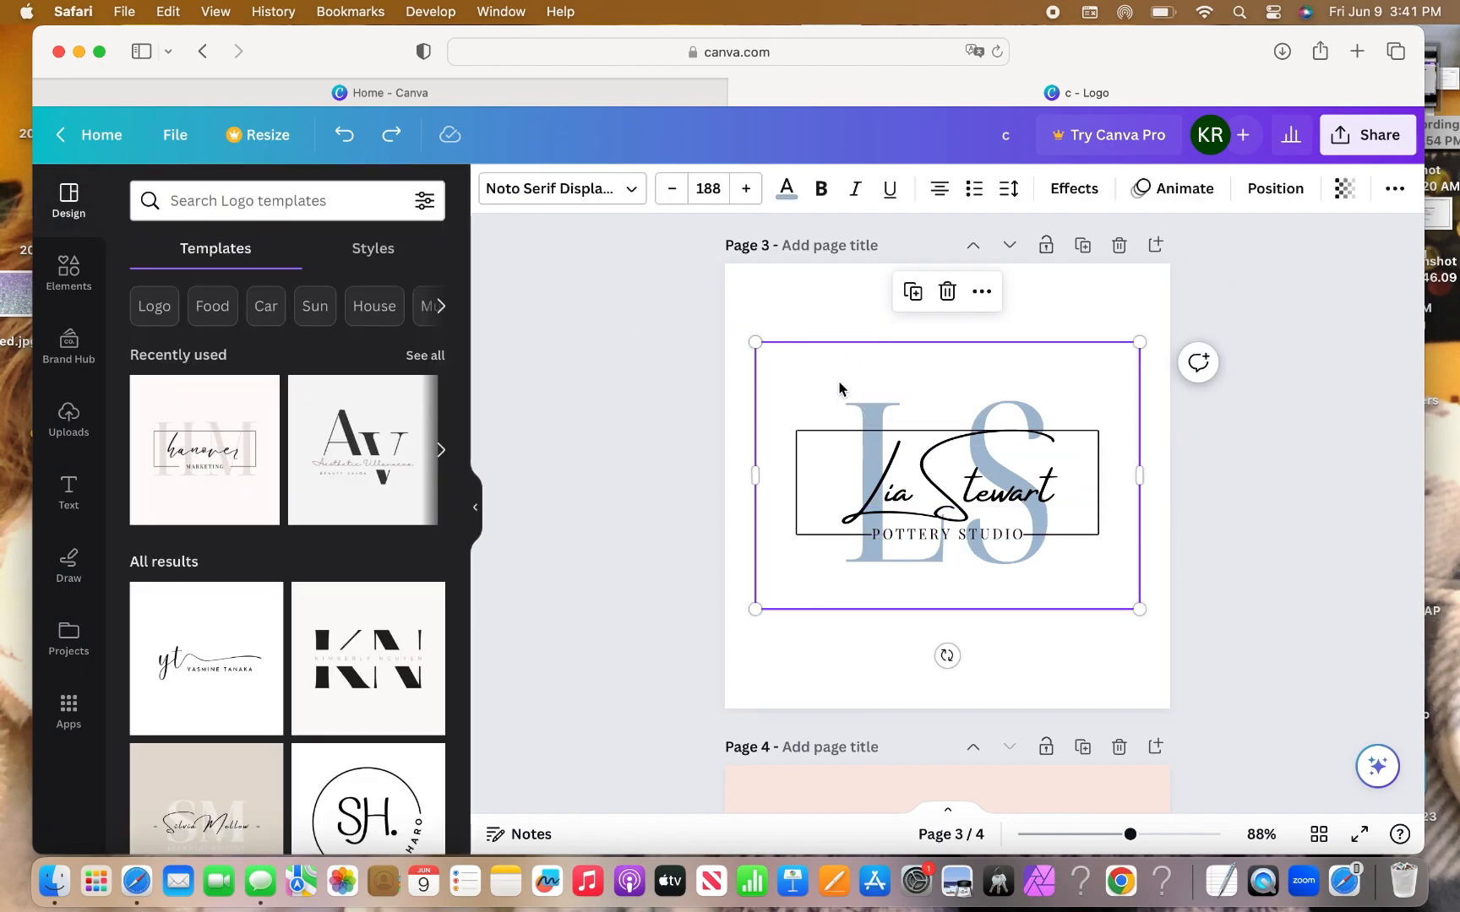
left_click(785, 187)
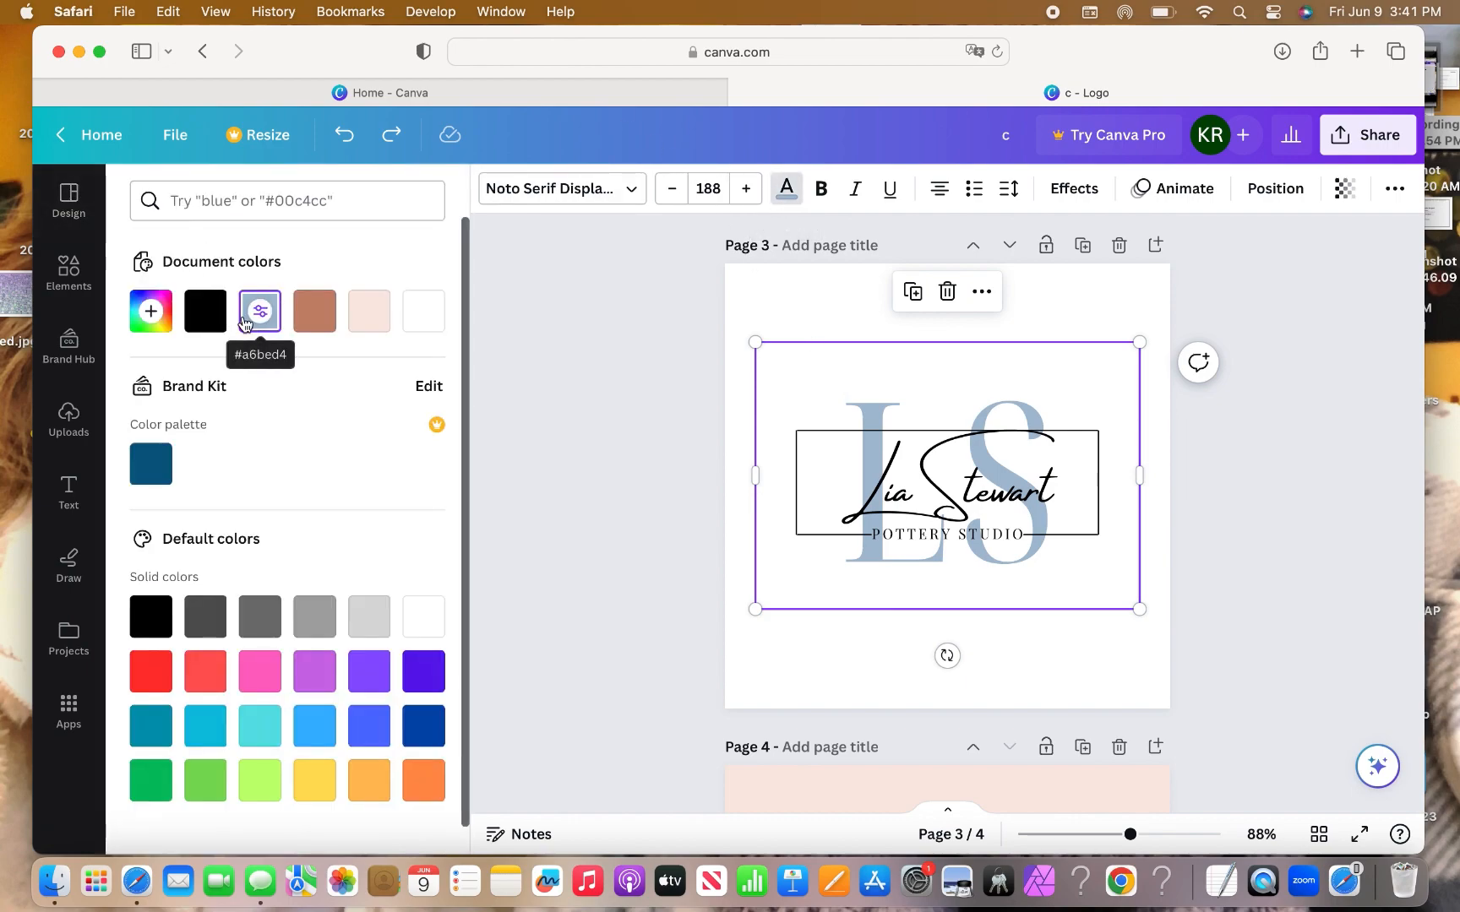
left_click(160, 323)
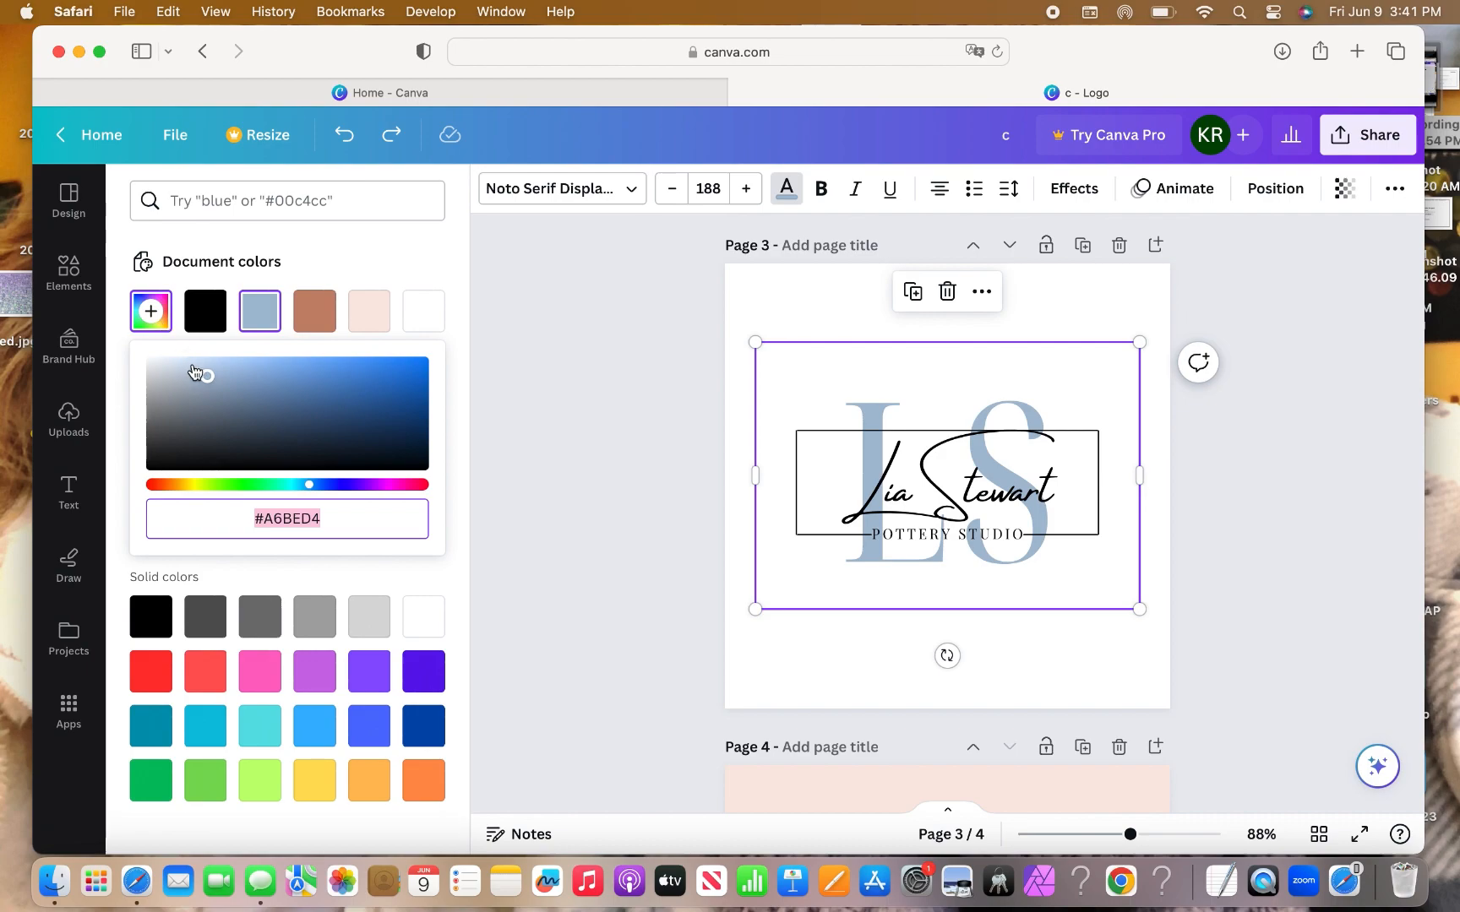
left_click_drag(203, 376, 173, 370)
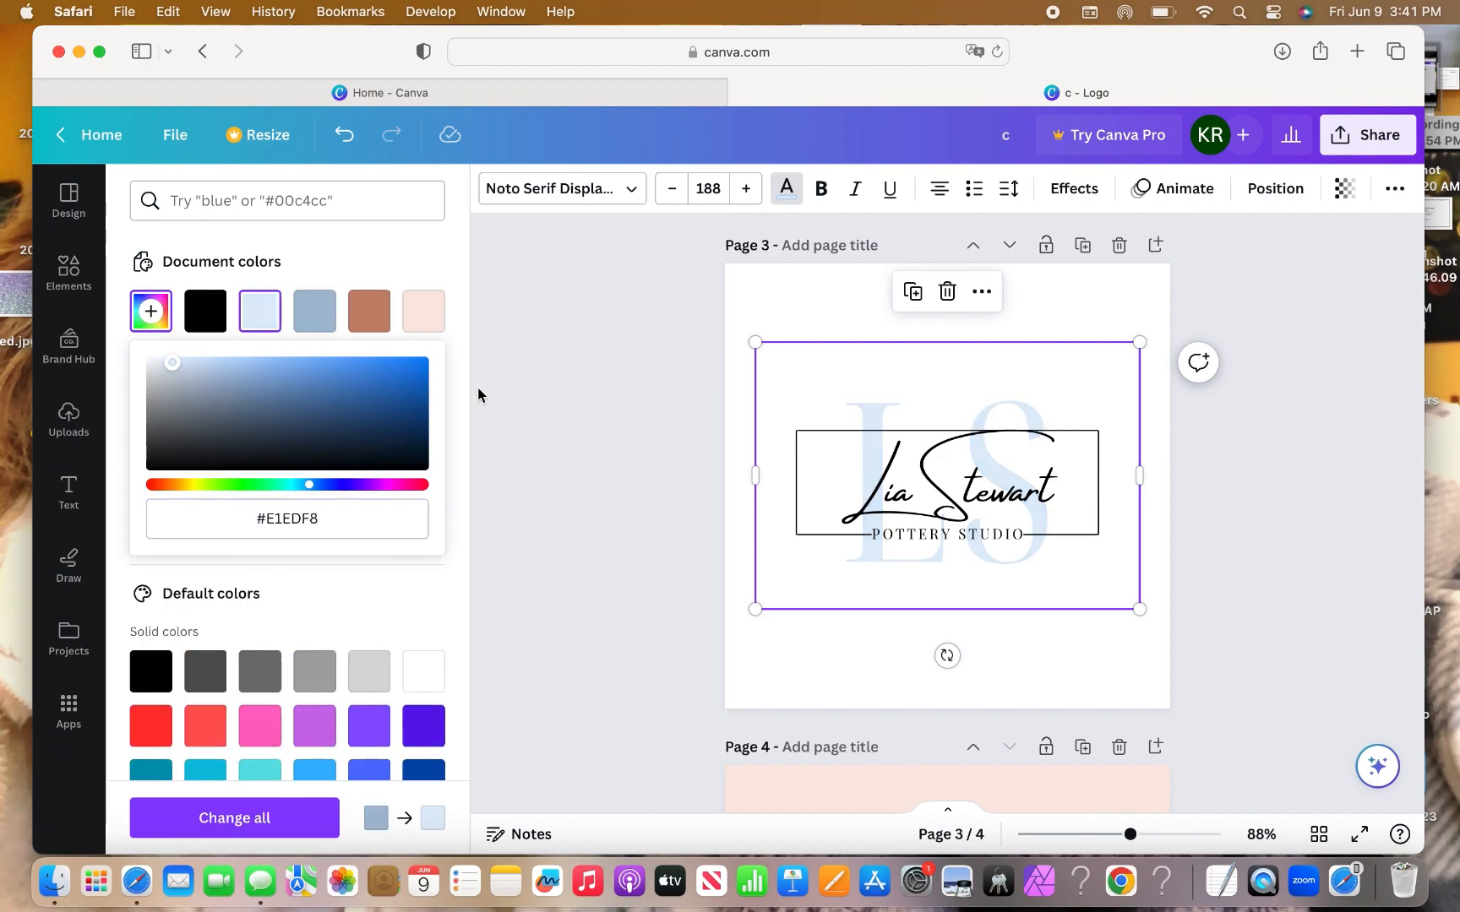
left_click(817, 306)
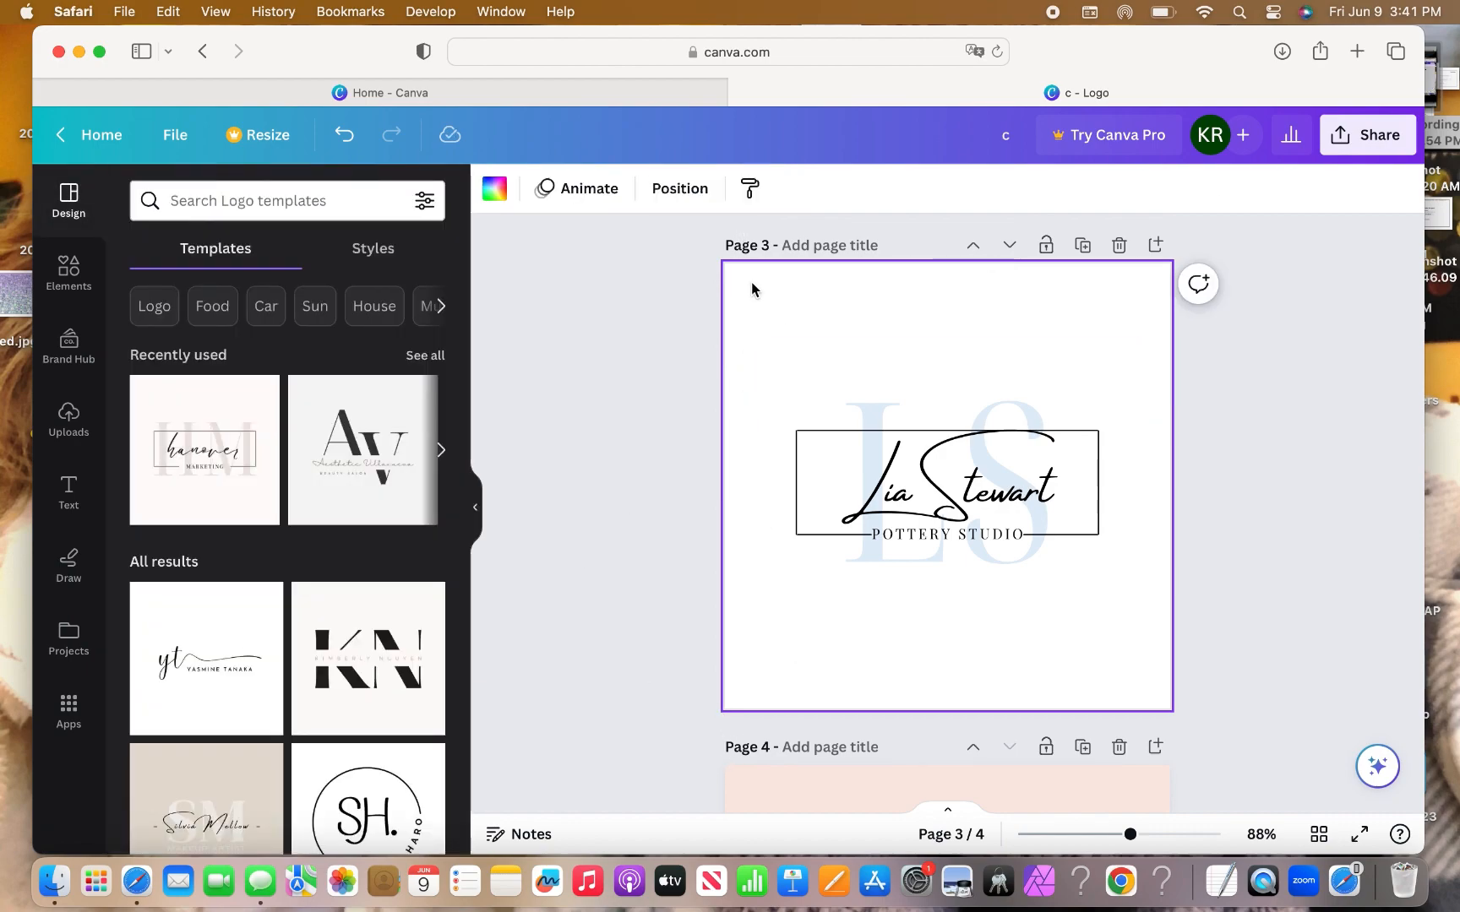
left_click(494, 187)
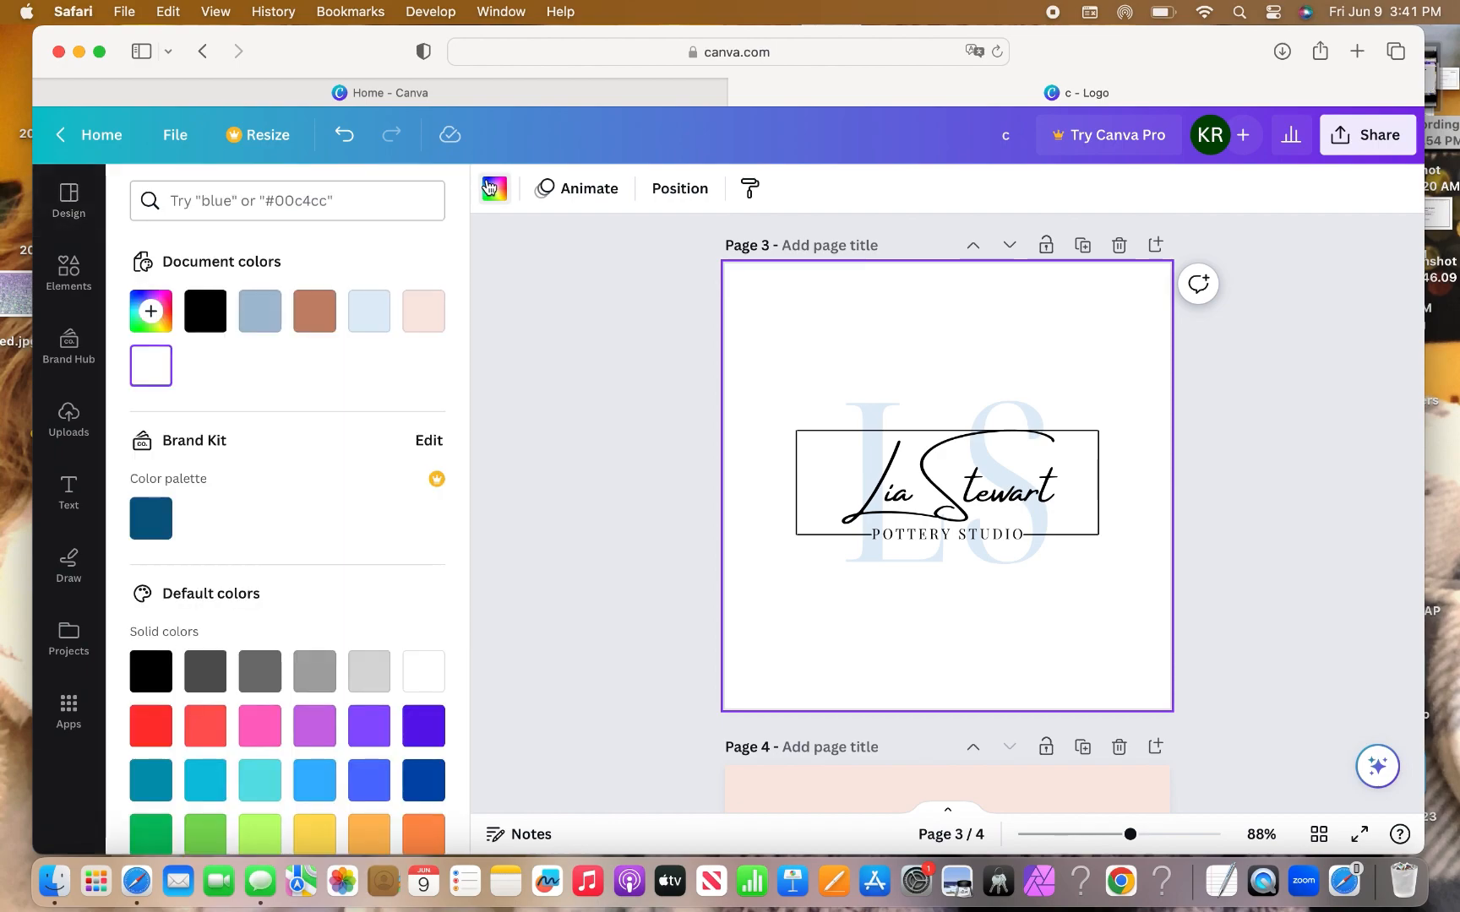
left_click(259, 323)
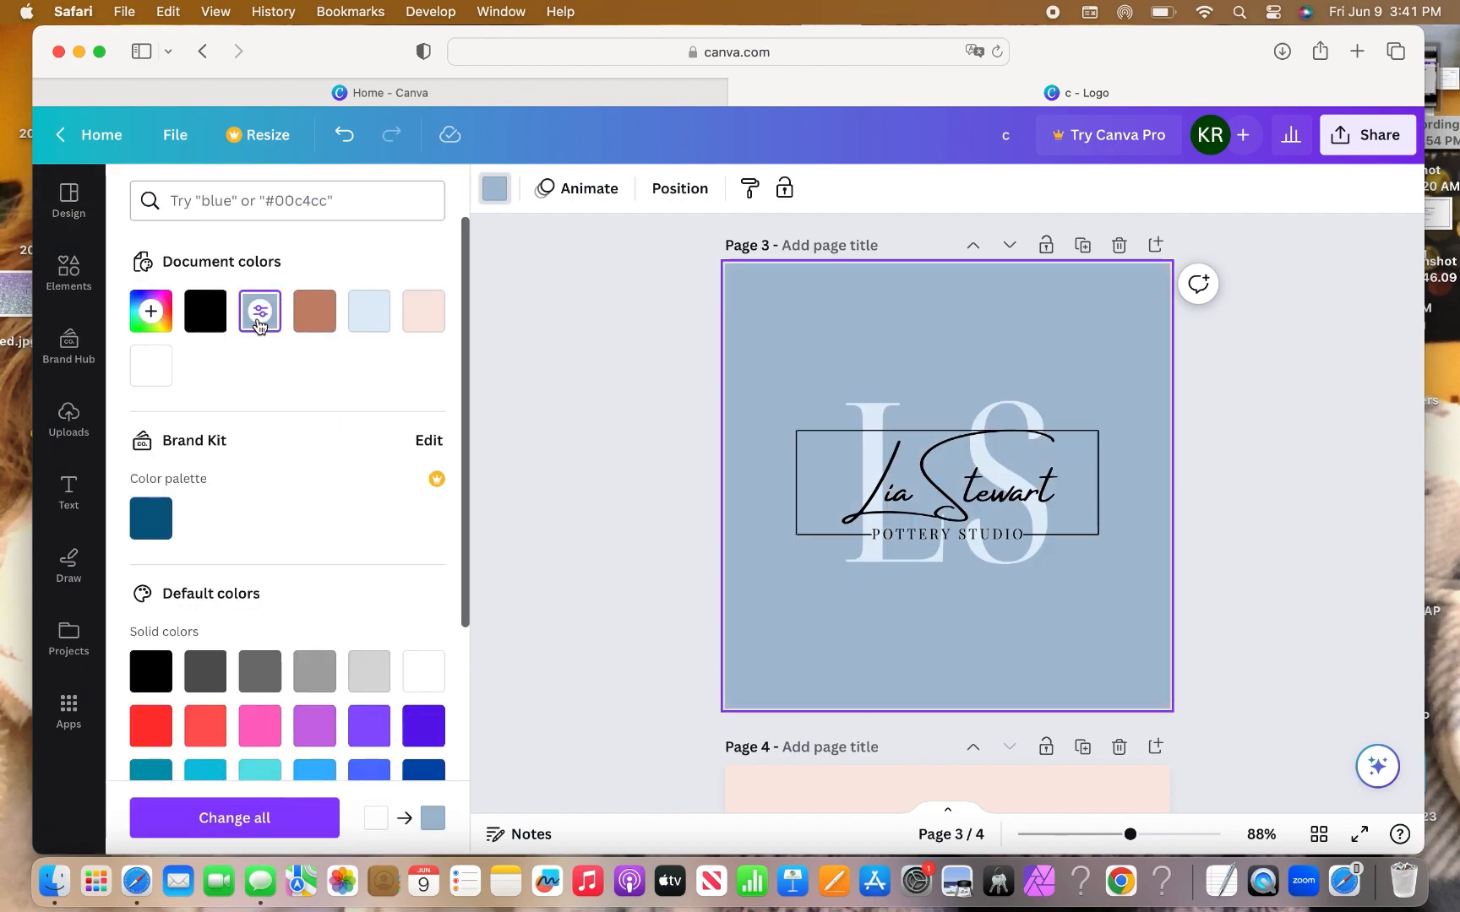
left_click(897, 482)
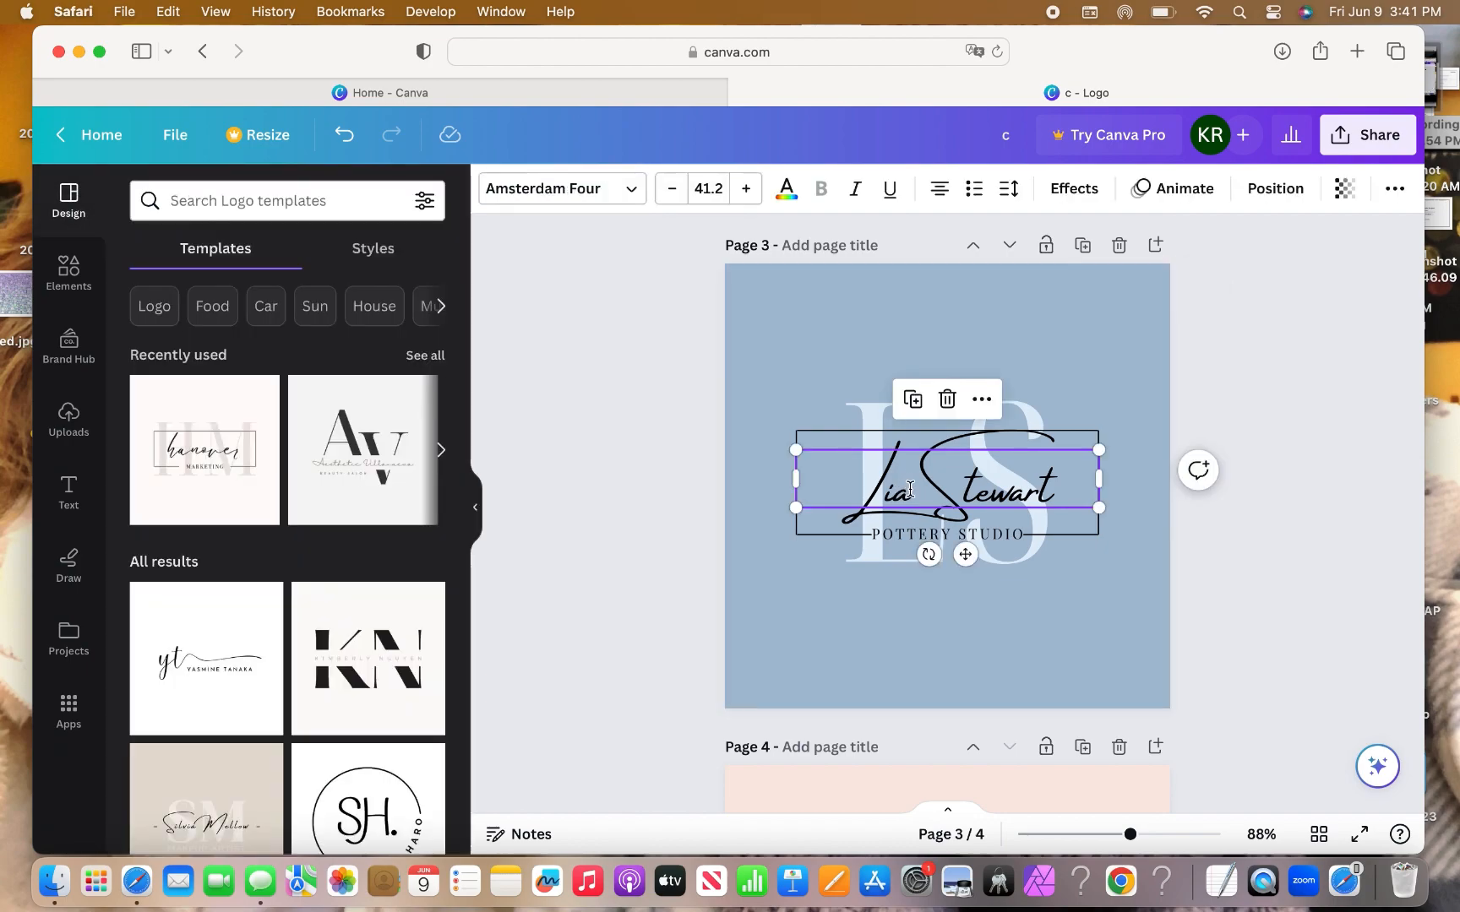
left_click(785, 190)
left_click(425, 668)
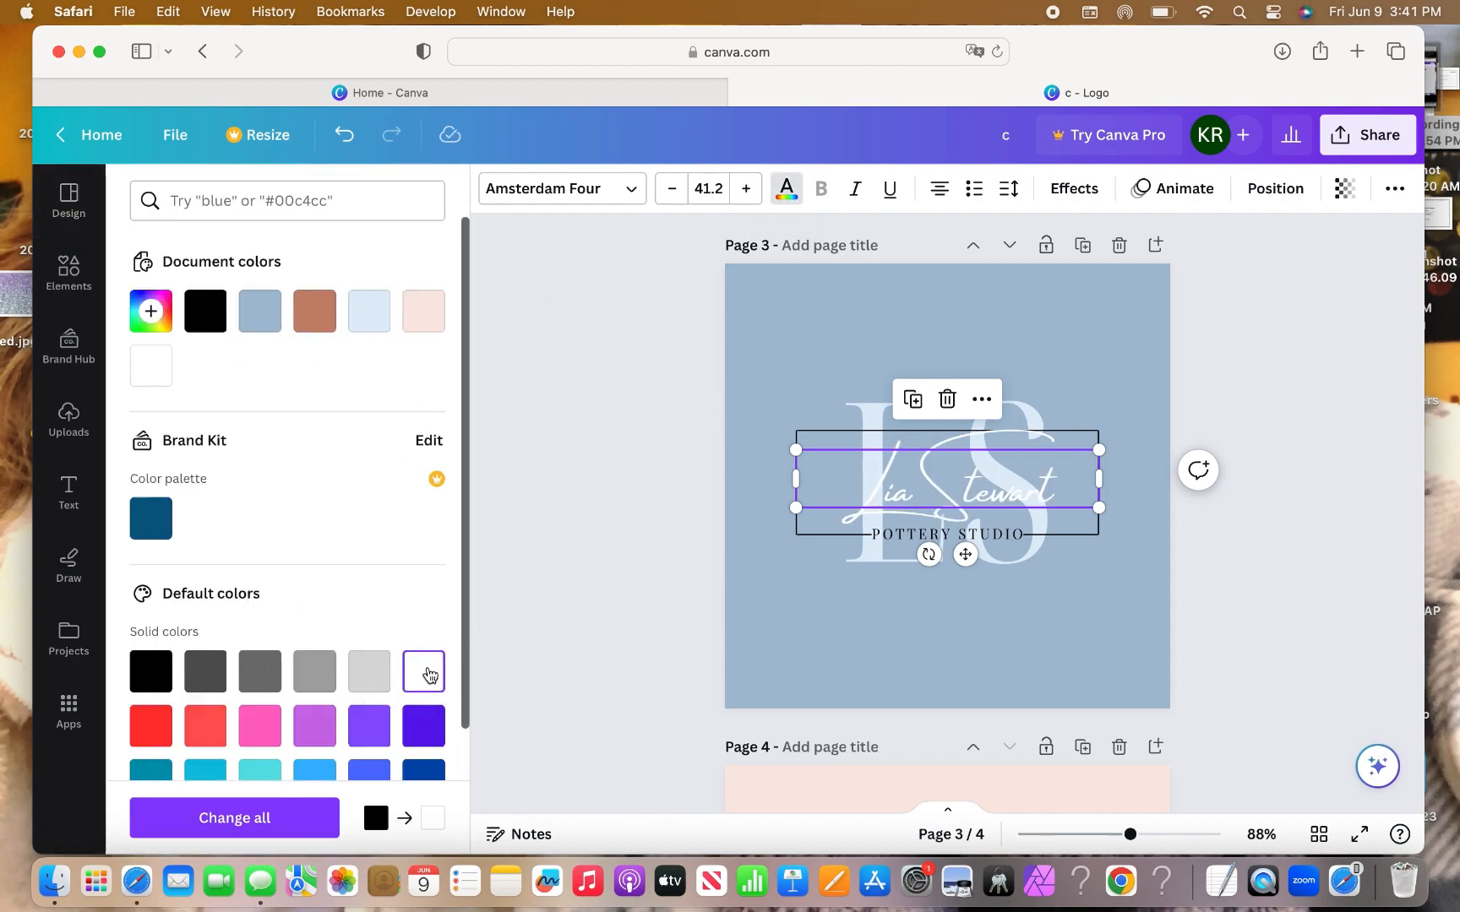
left_click(768, 364)
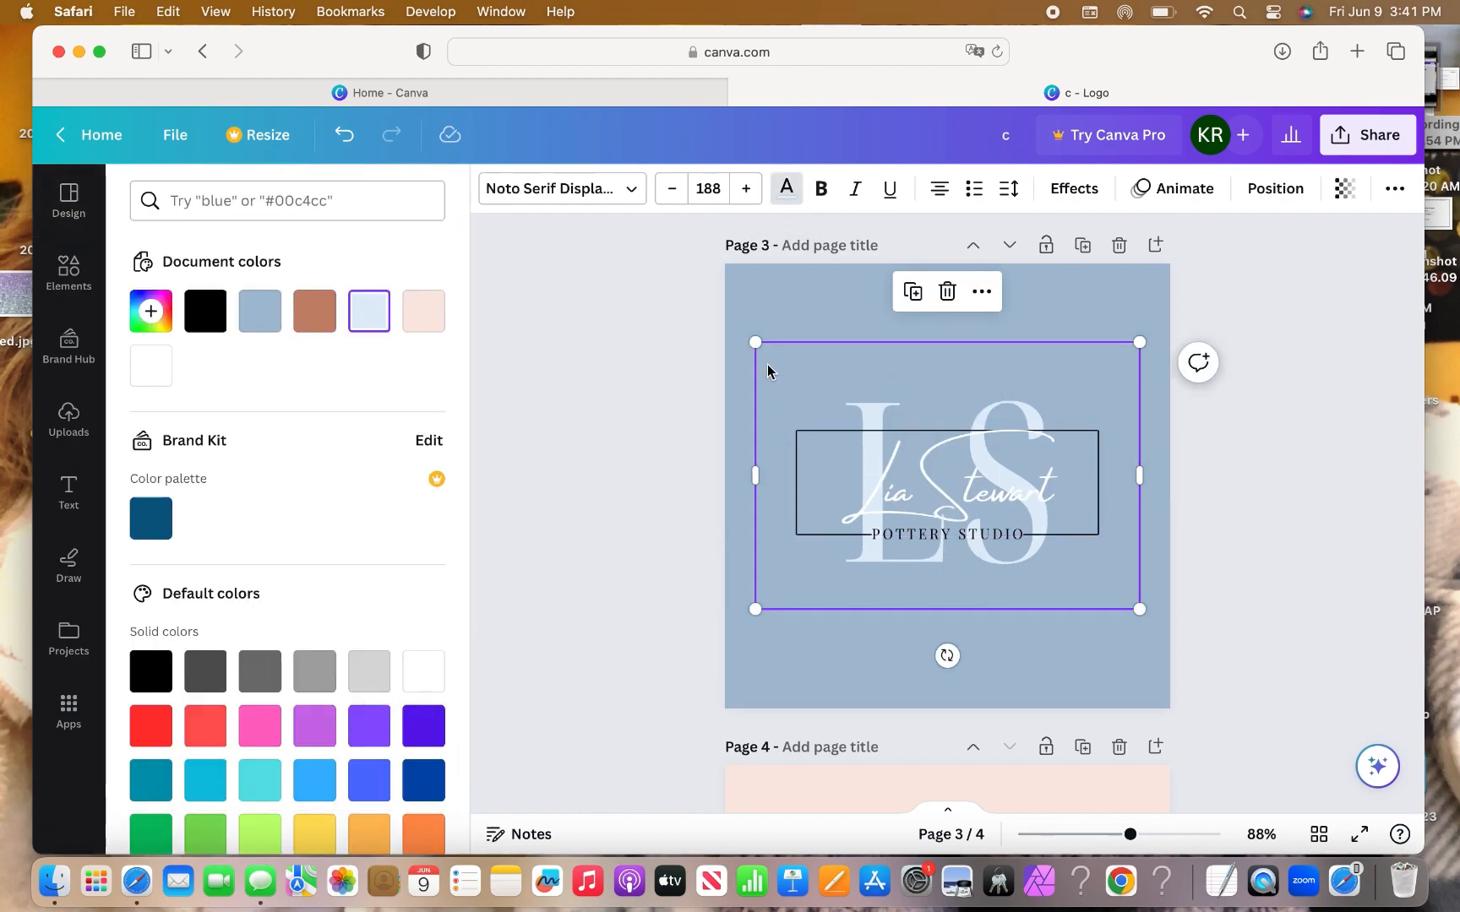
left_click(756, 292)
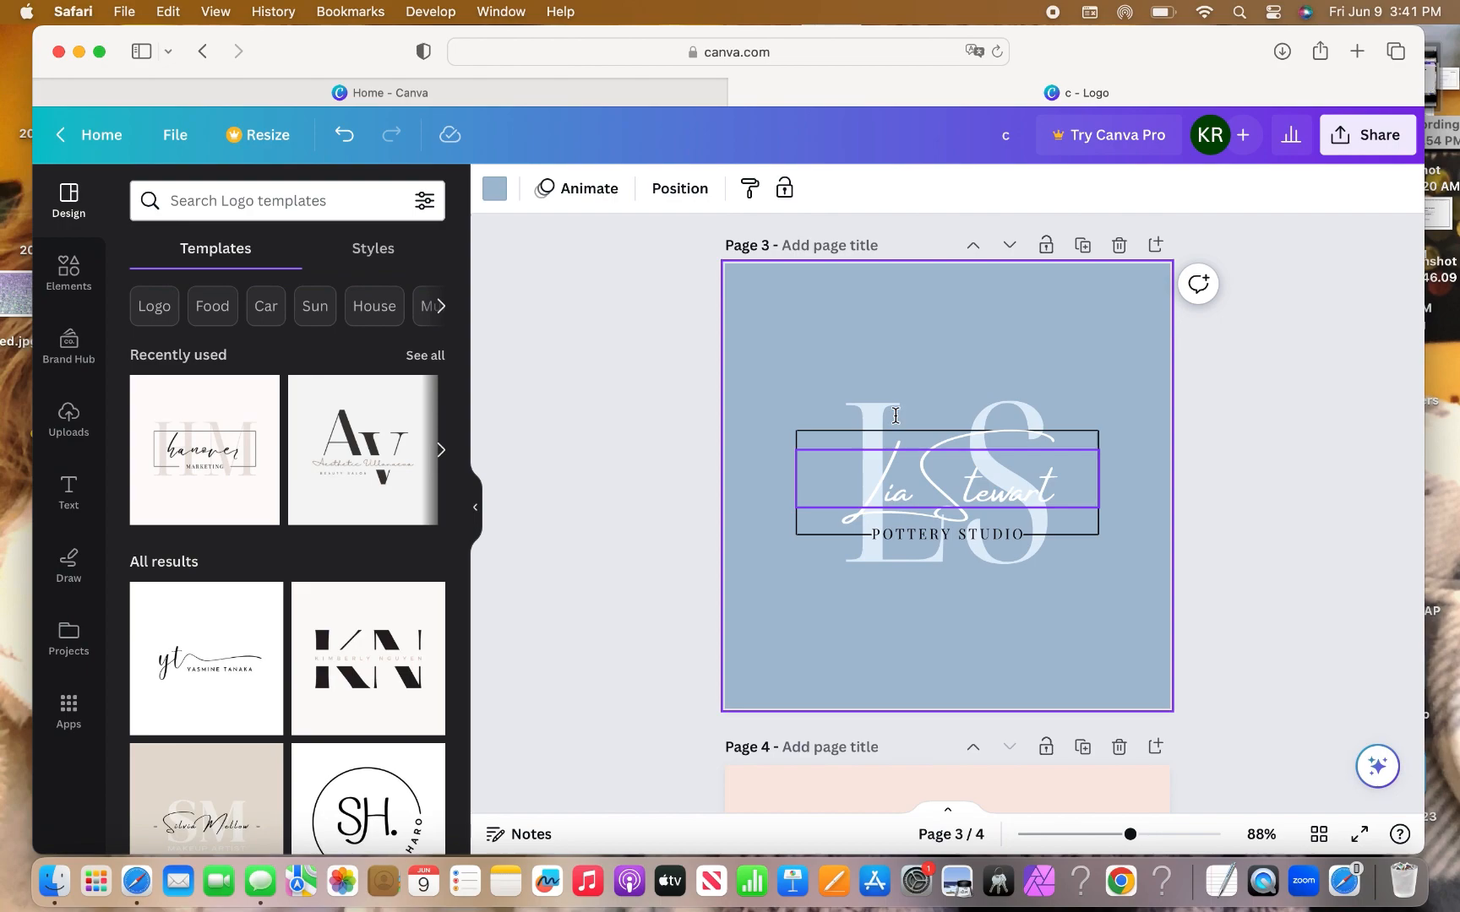
left_click(822, 433)
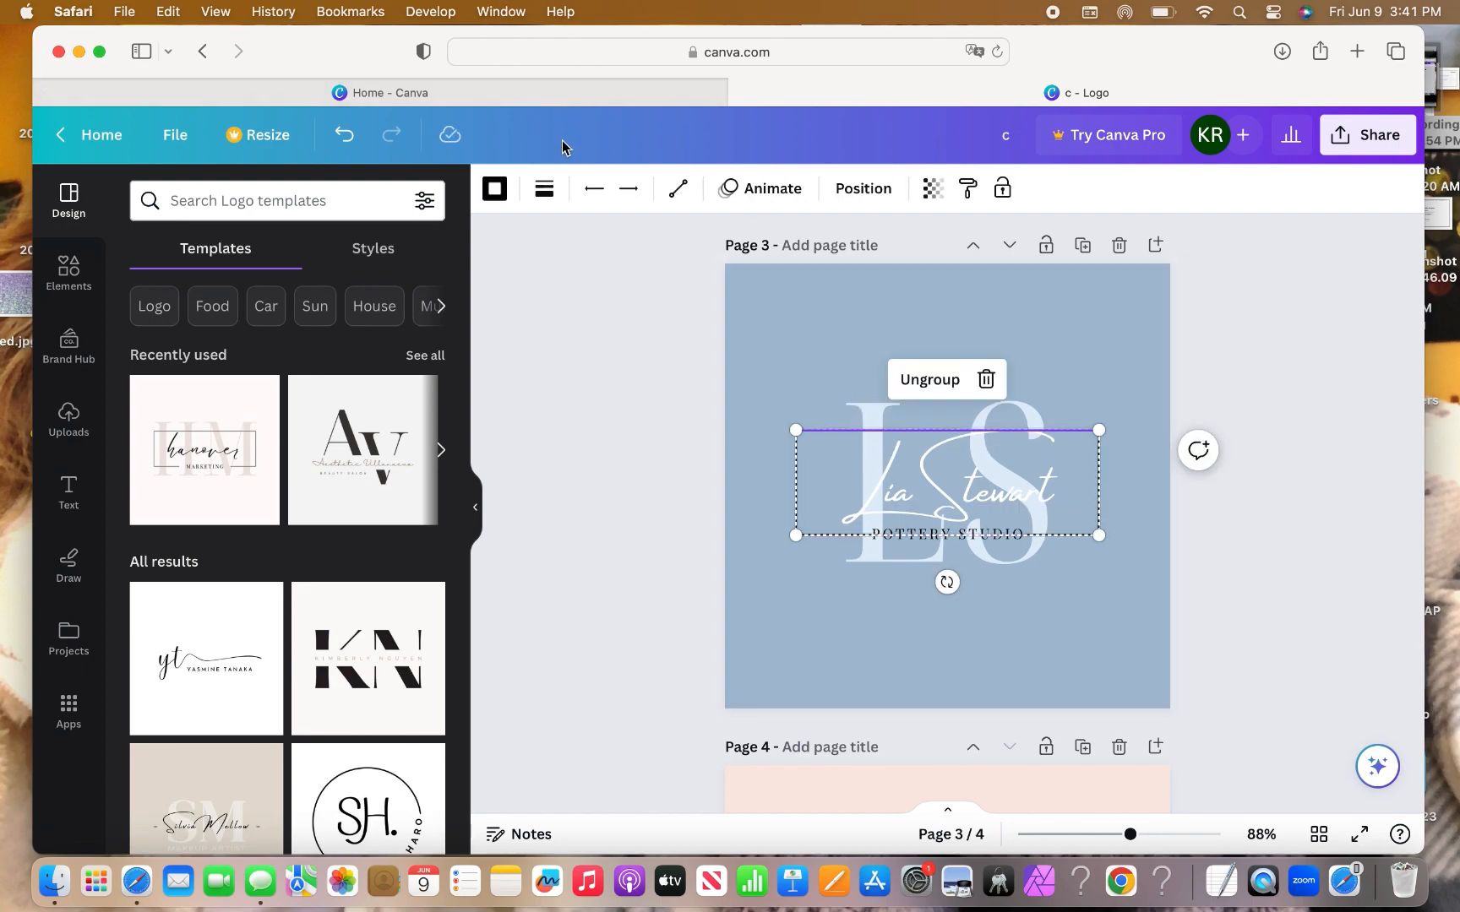
left_click(505, 195)
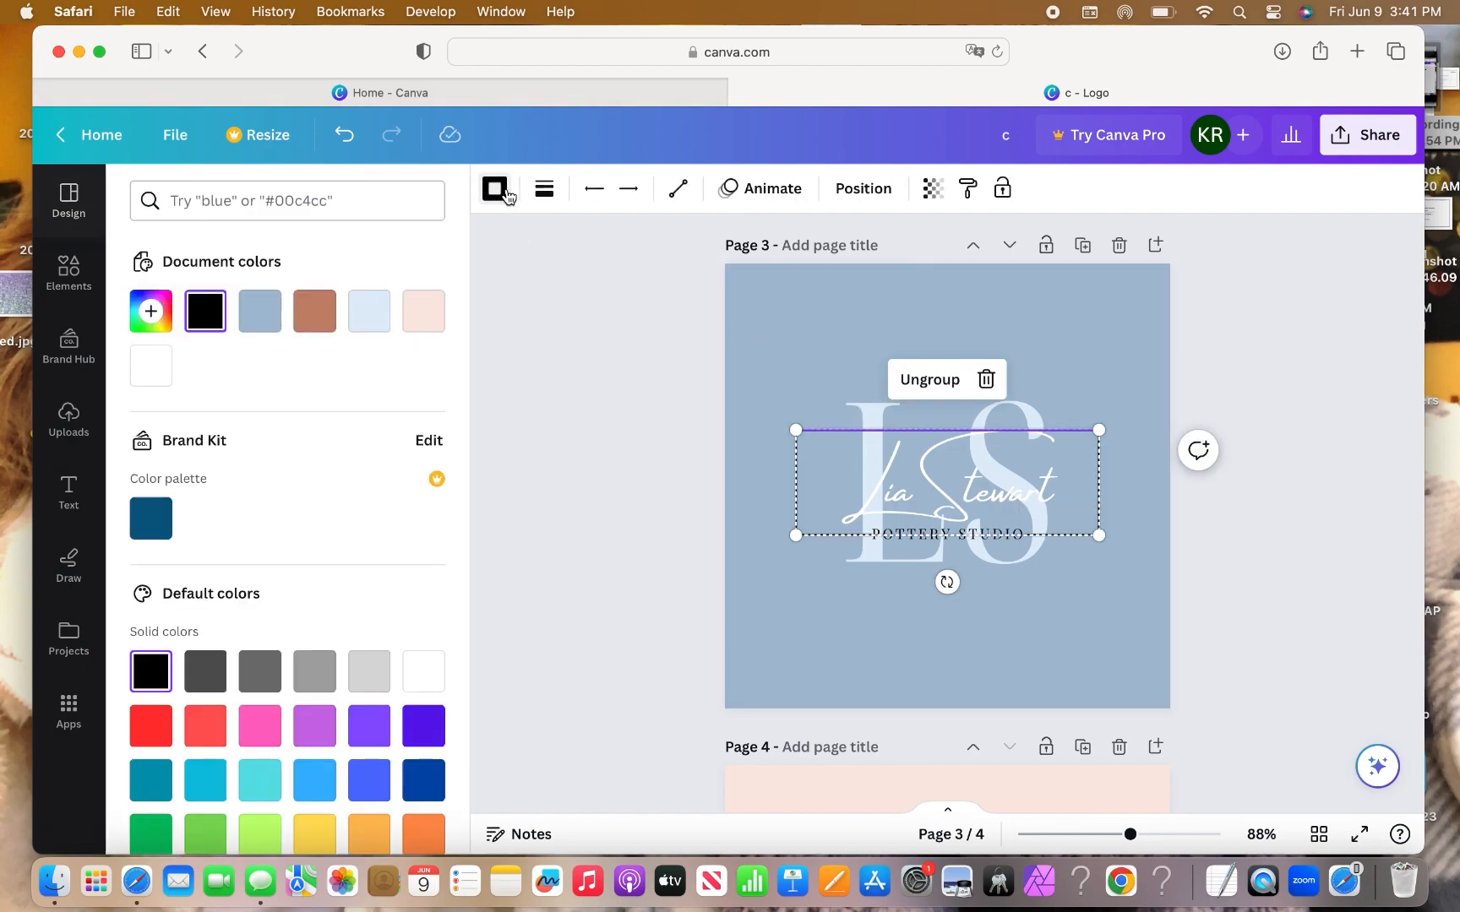
left_click(420, 676)
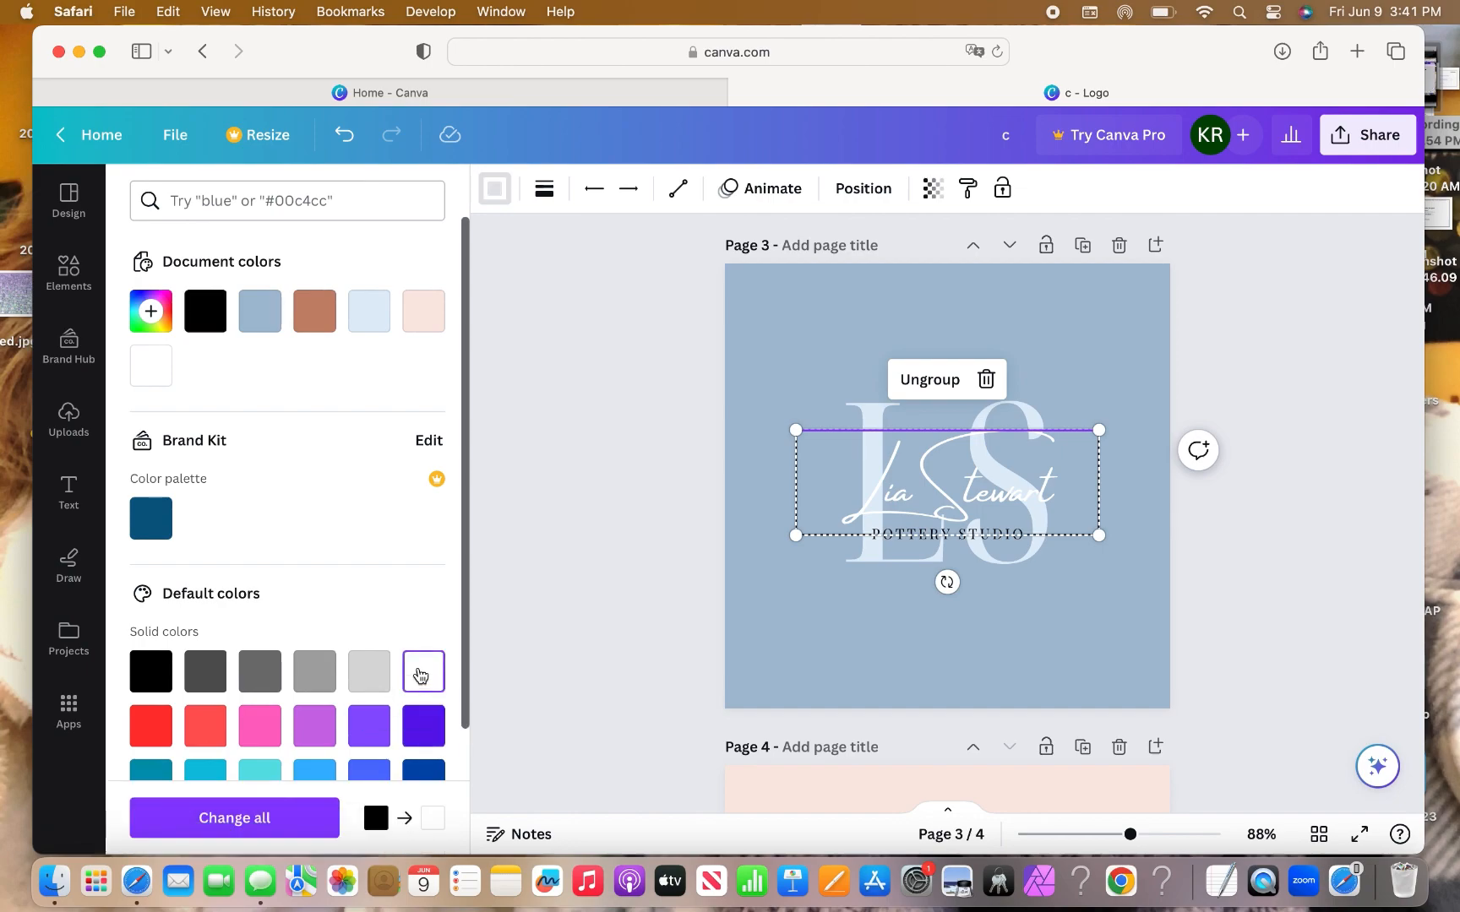
left_click(760, 691)
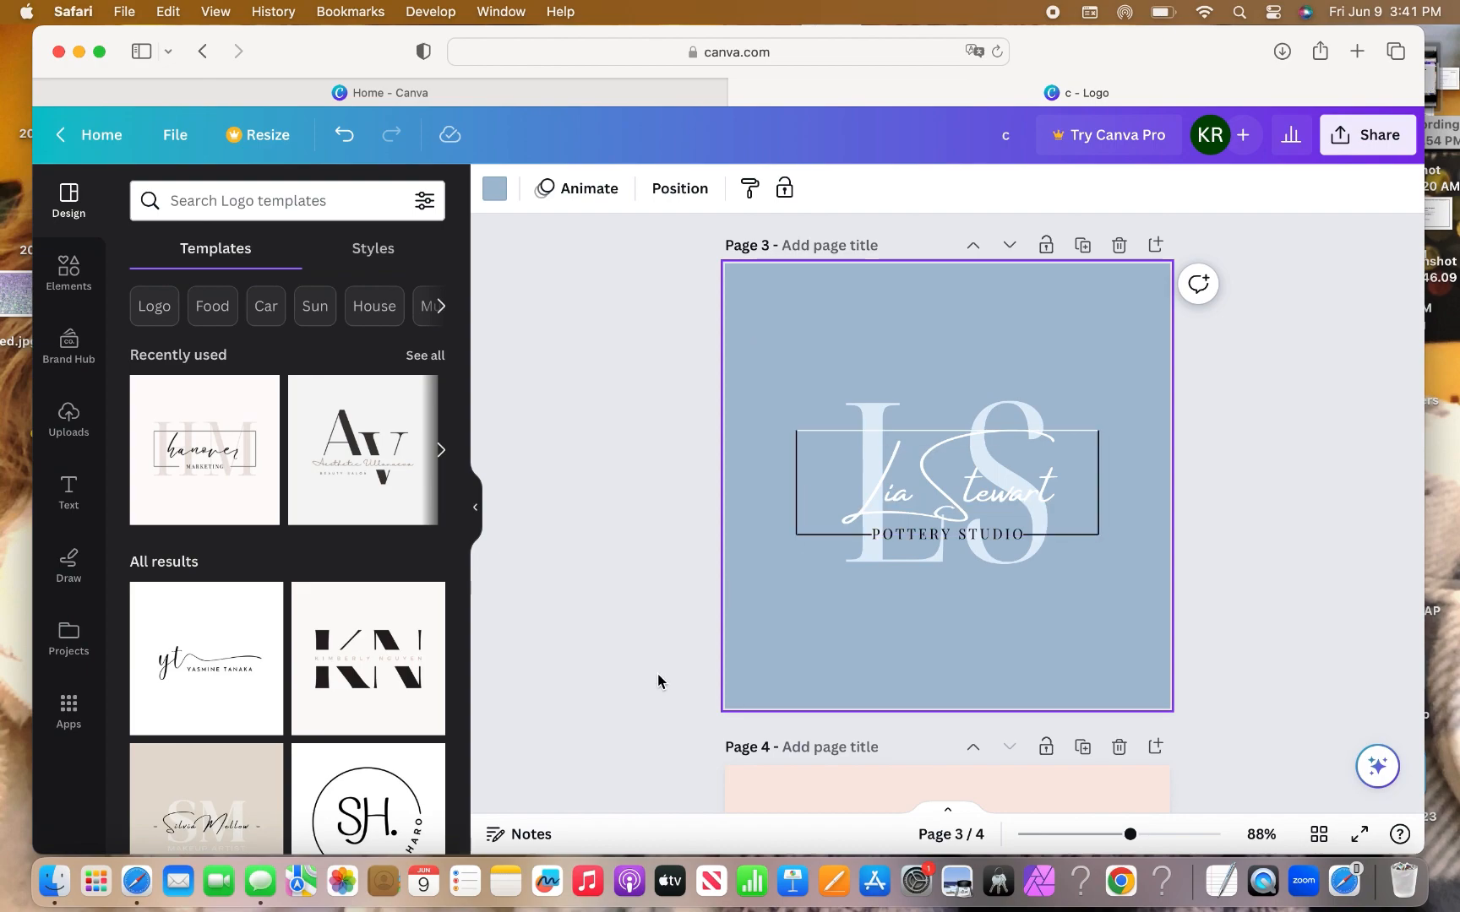
left_click(811, 534)
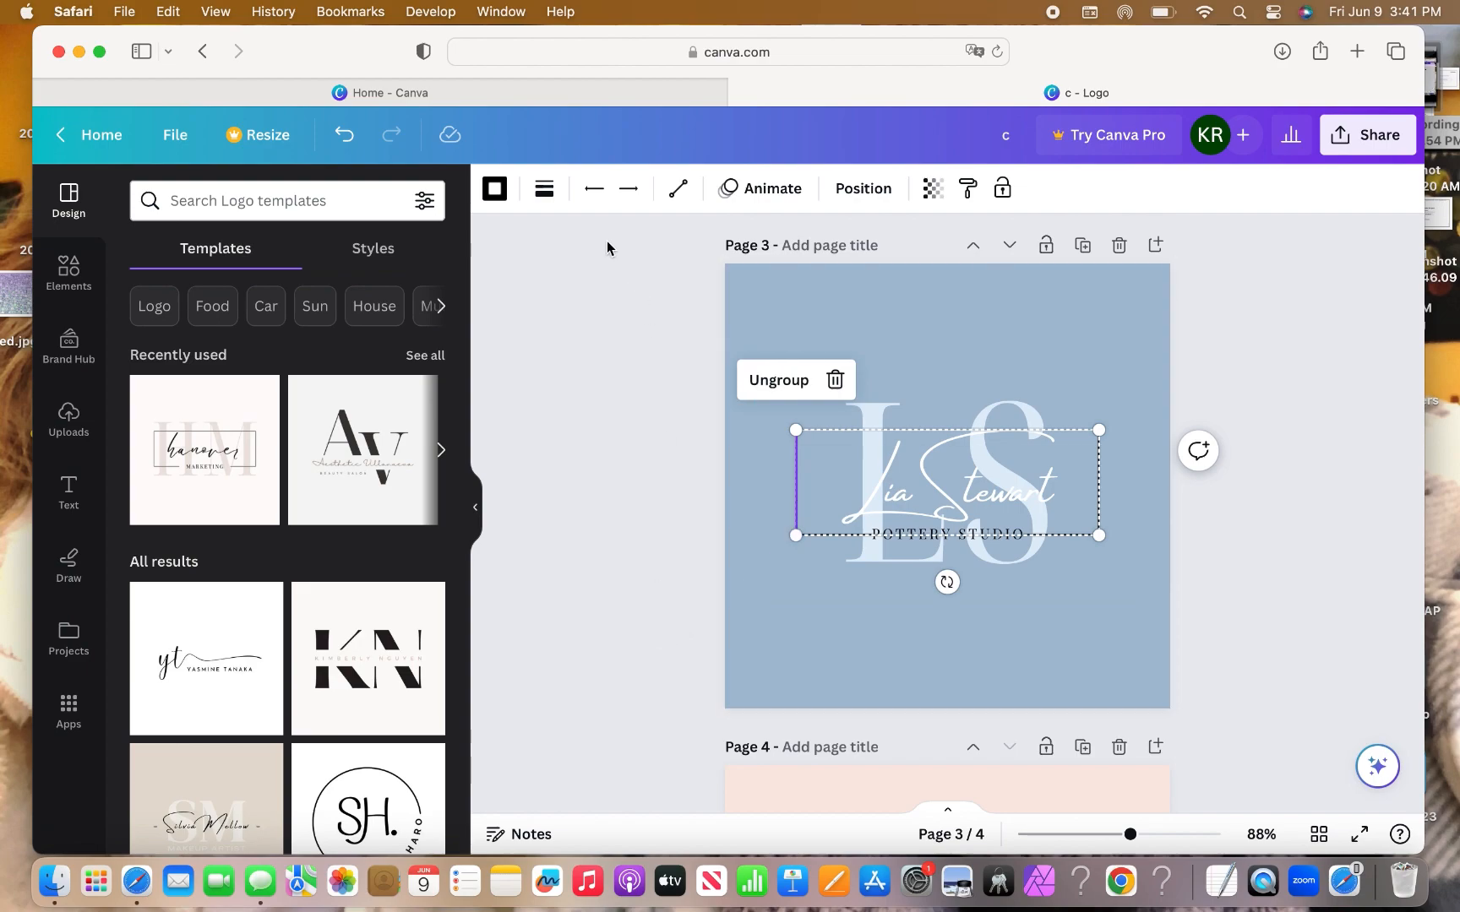
left_click(505, 191)
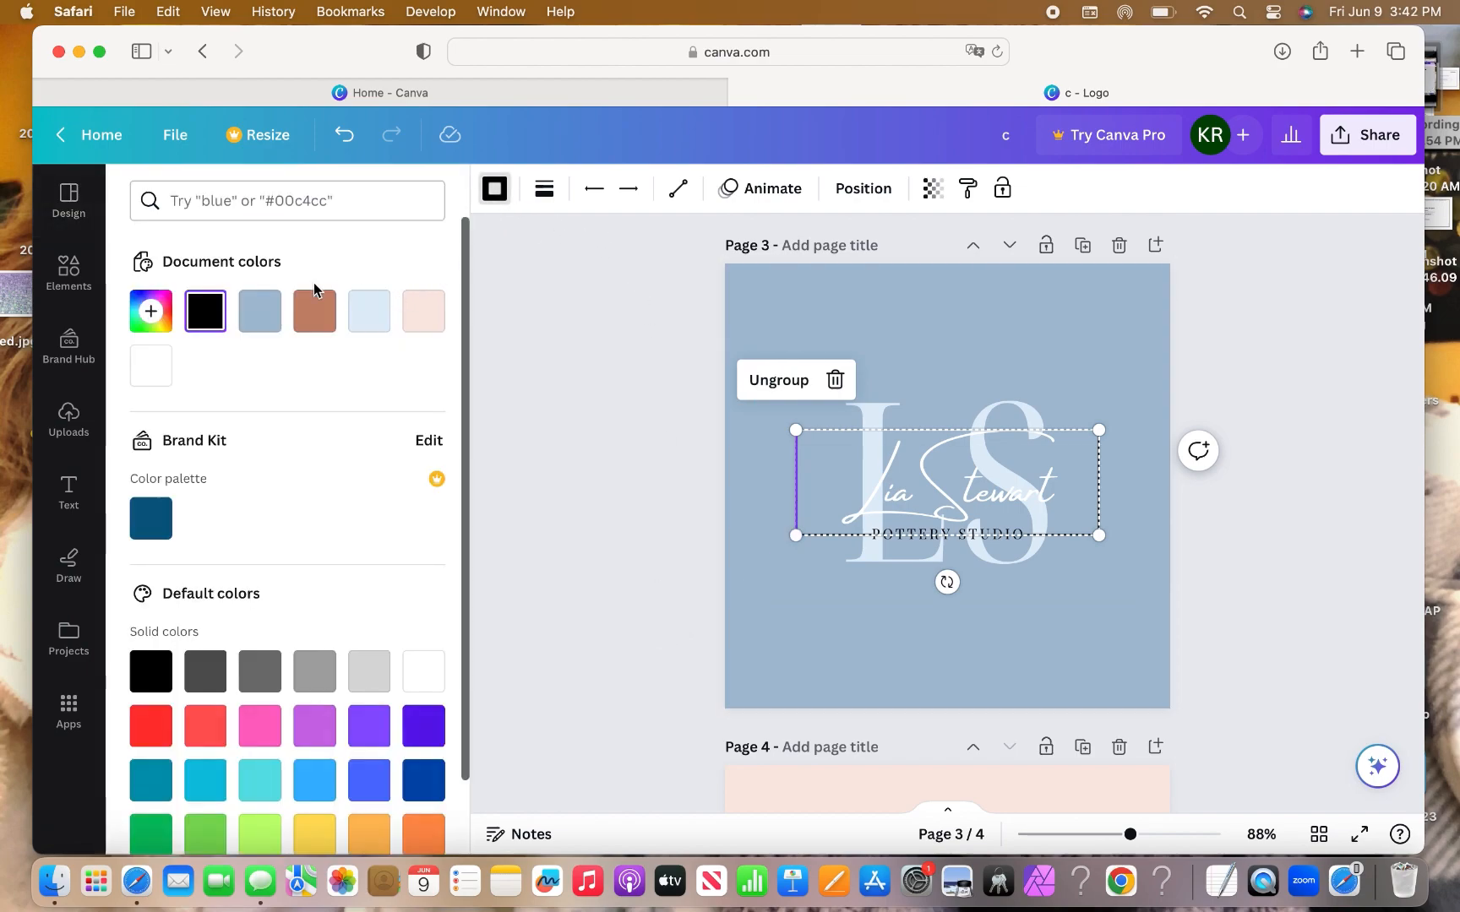
left_click(429, 671)
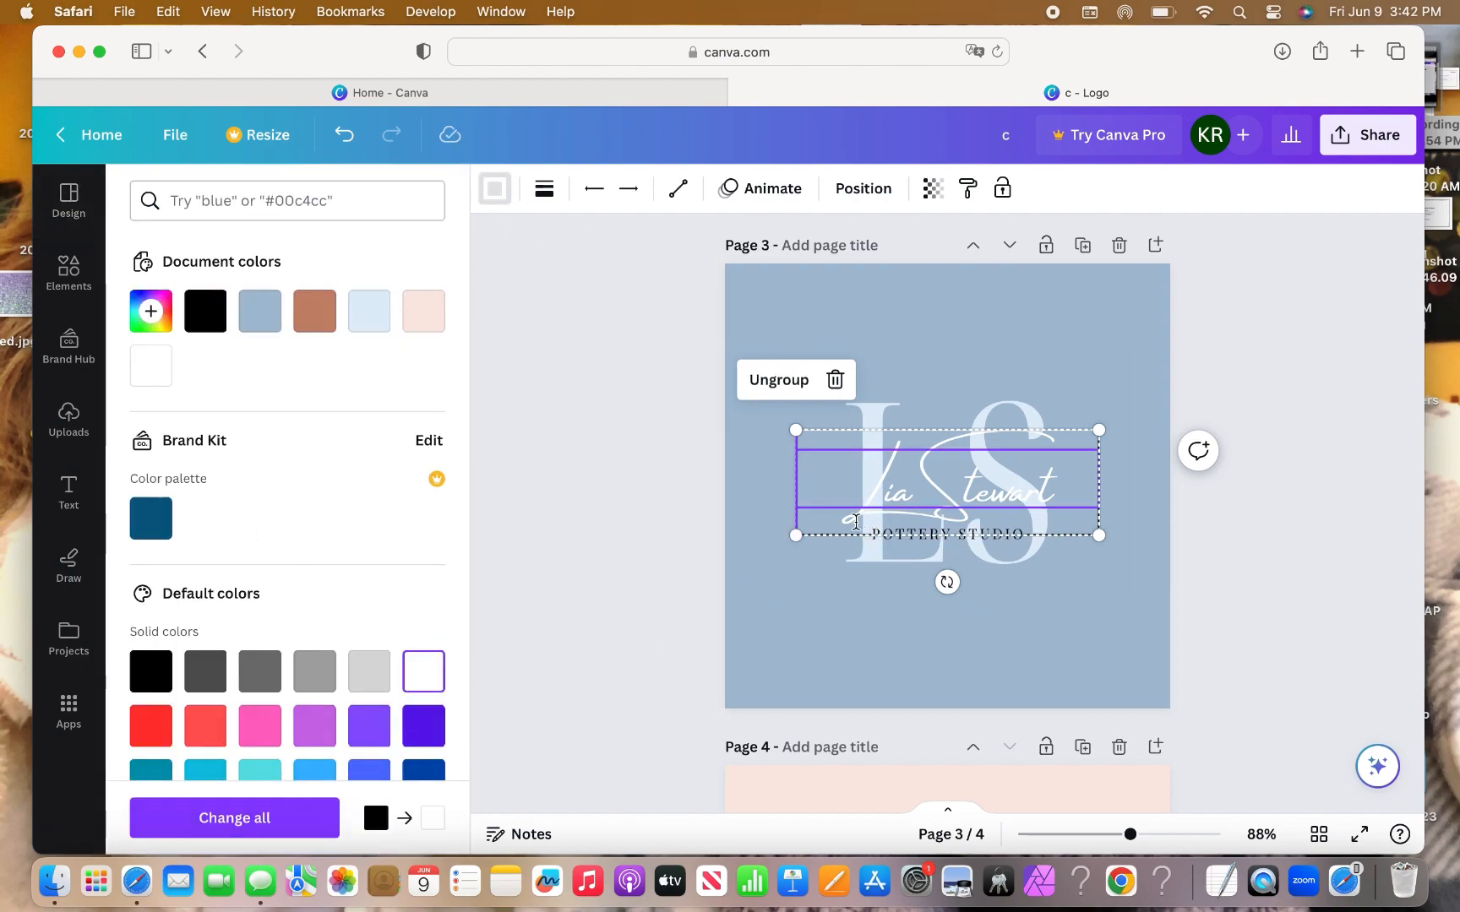
Make the short lines beside POTTERY STUDIO and the remaining grouped frame lines white.
left_click(829, 541)
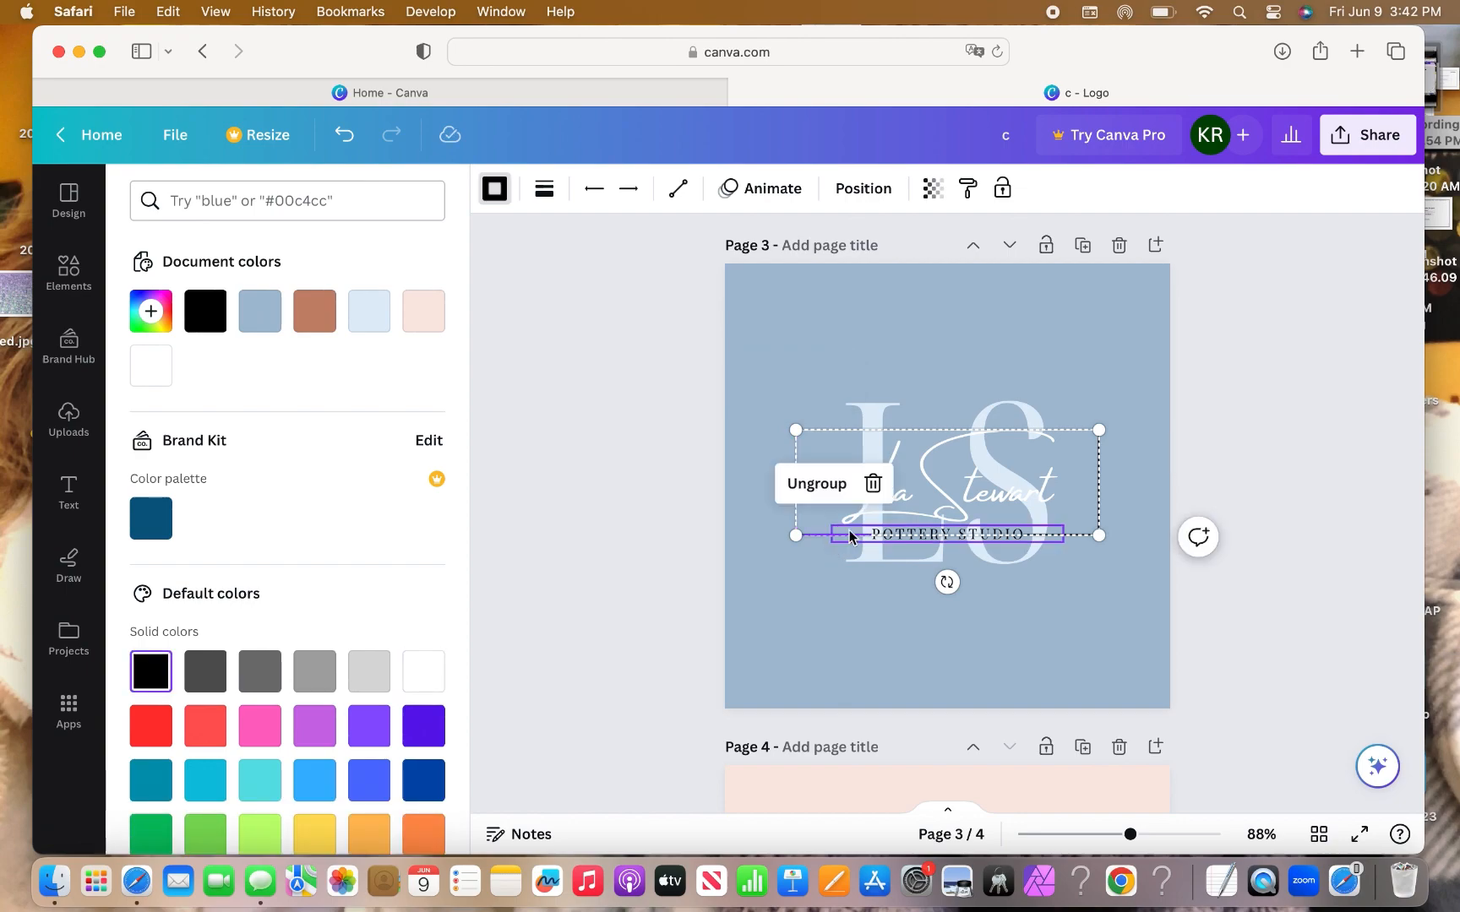
left_click(424, 680)
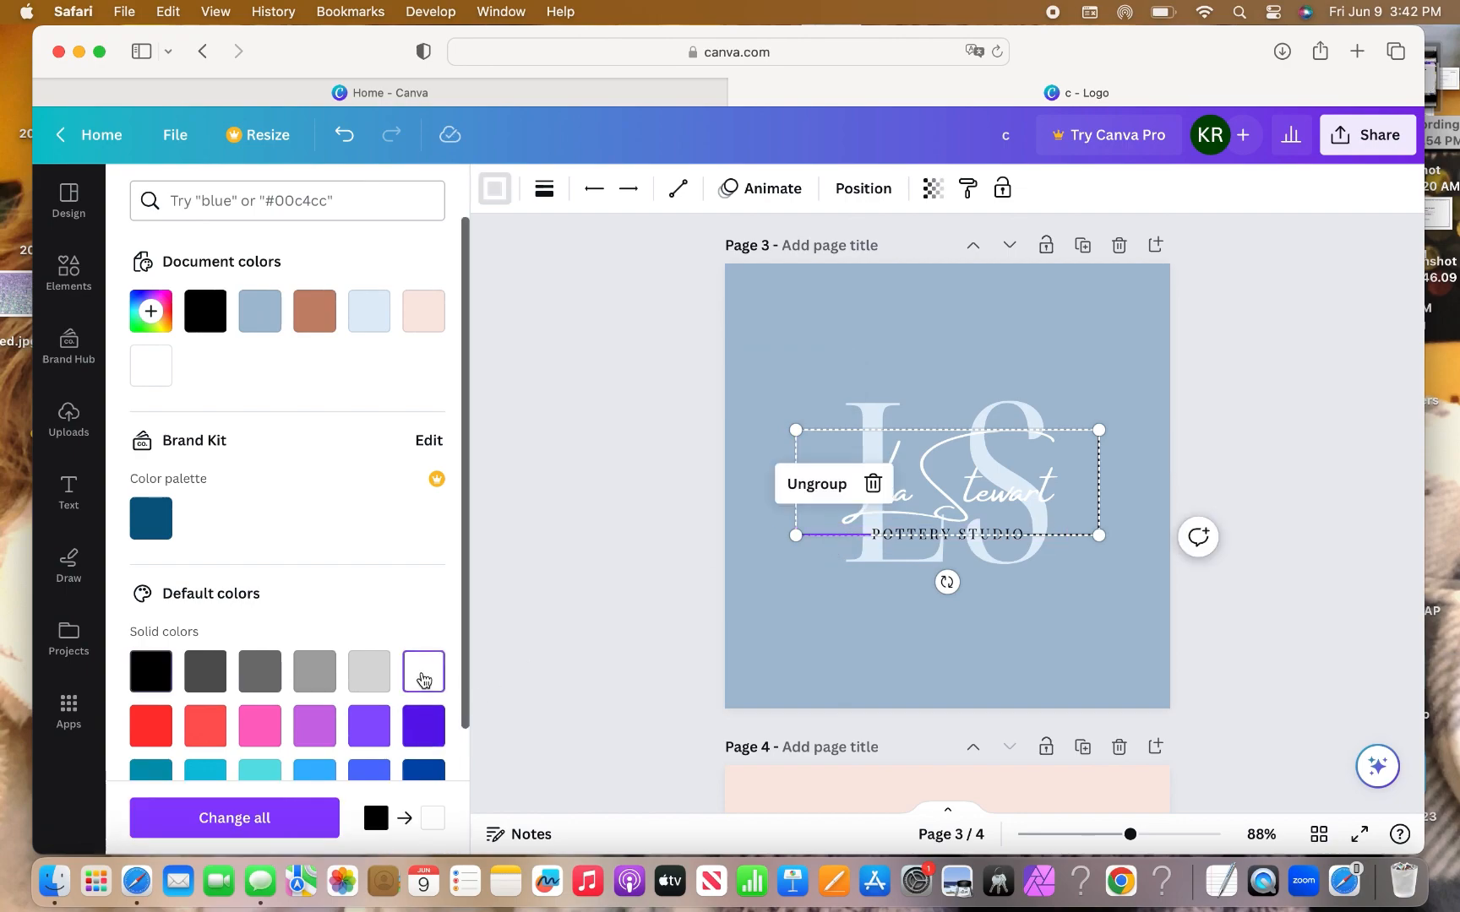
left_click(1063, 539)
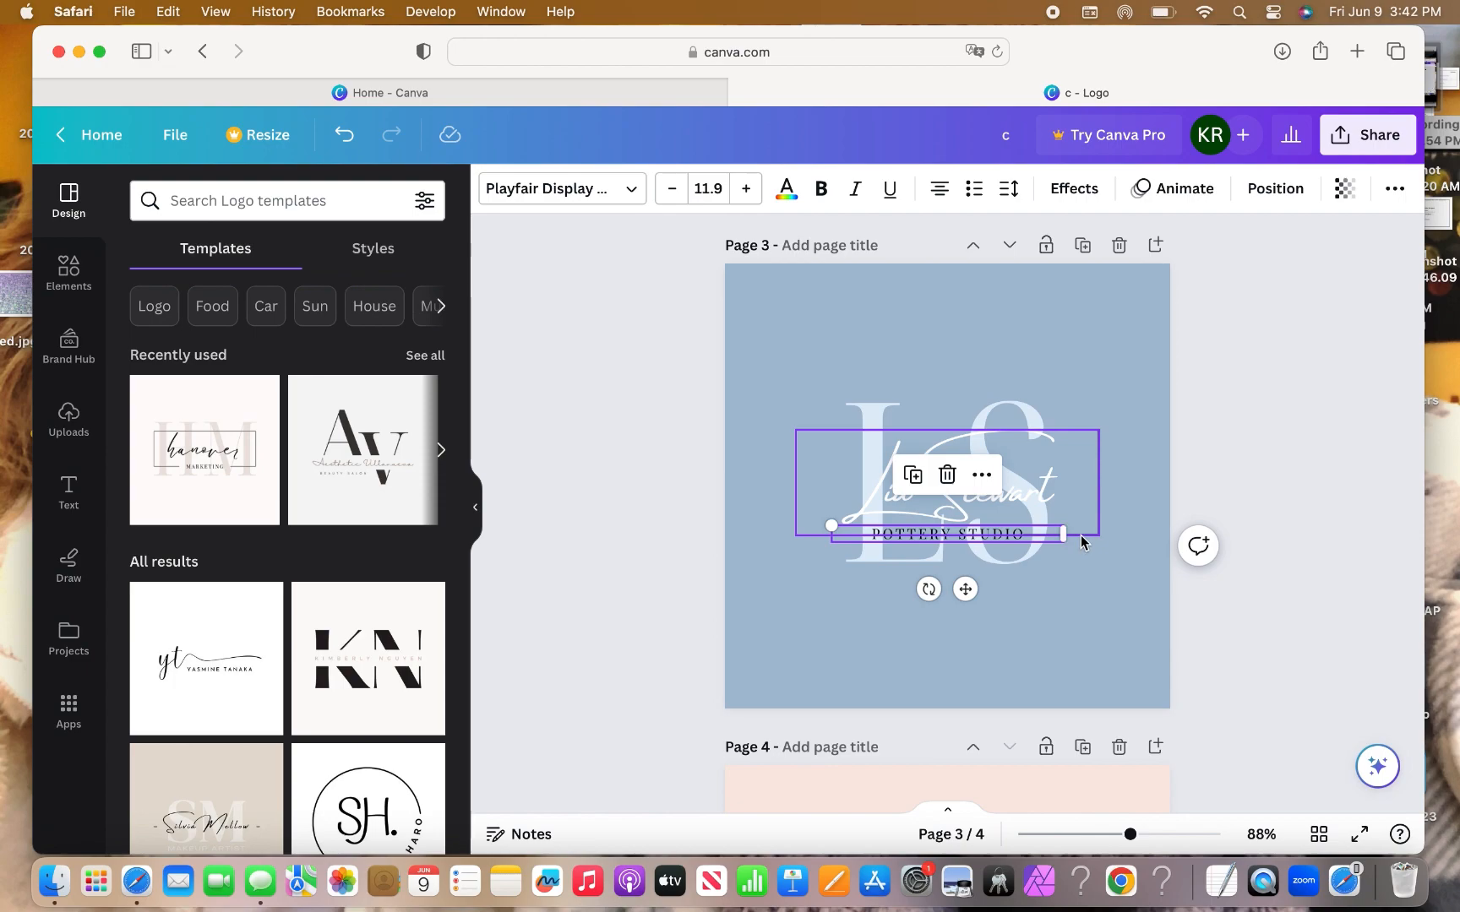
left_click(1081, 539)
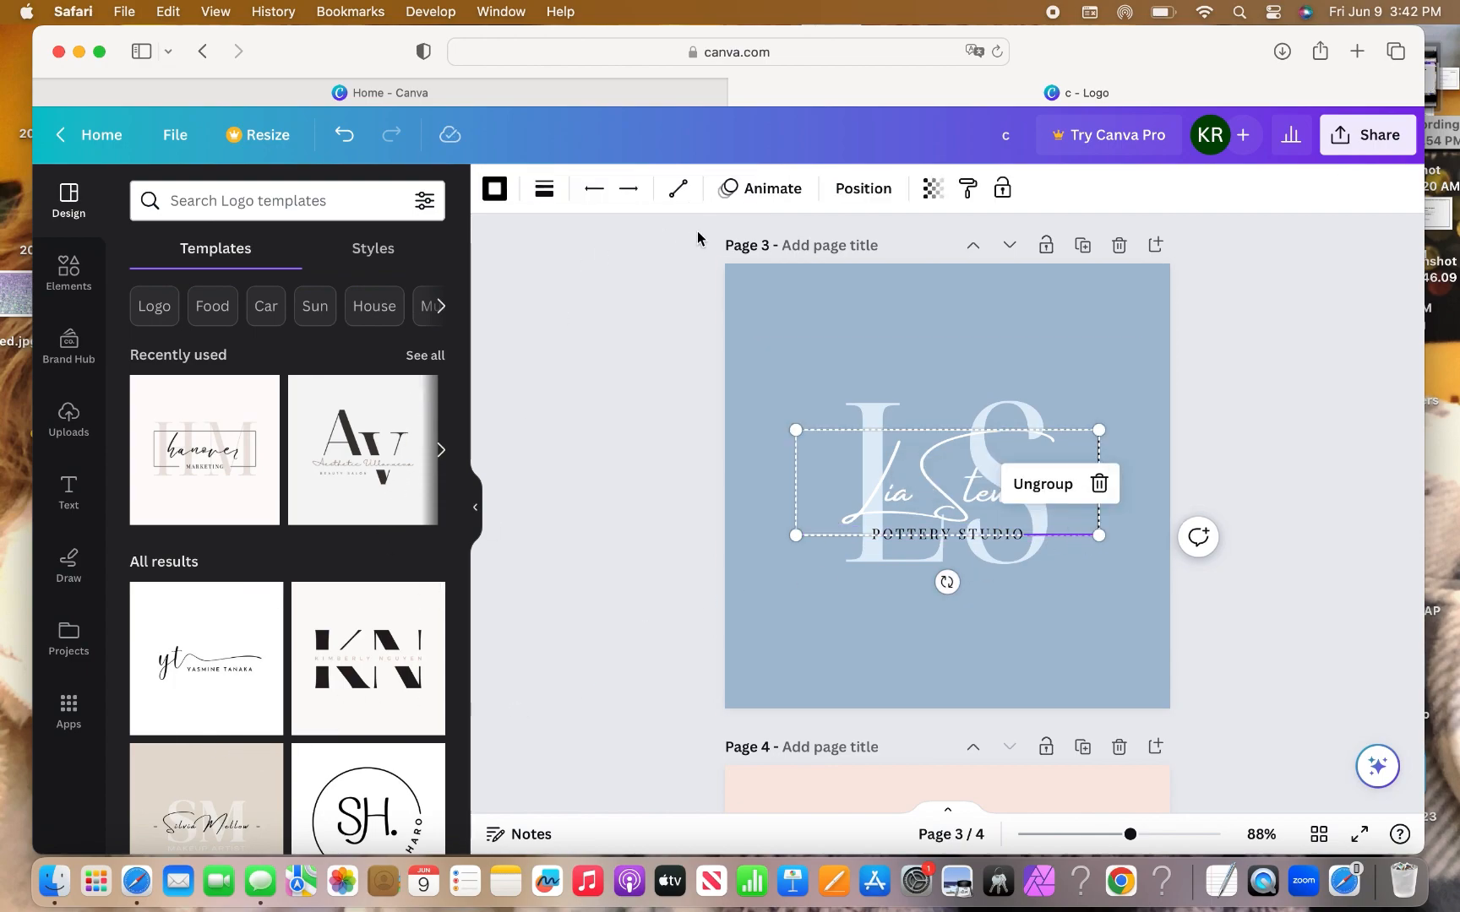
left_click(494, 188)
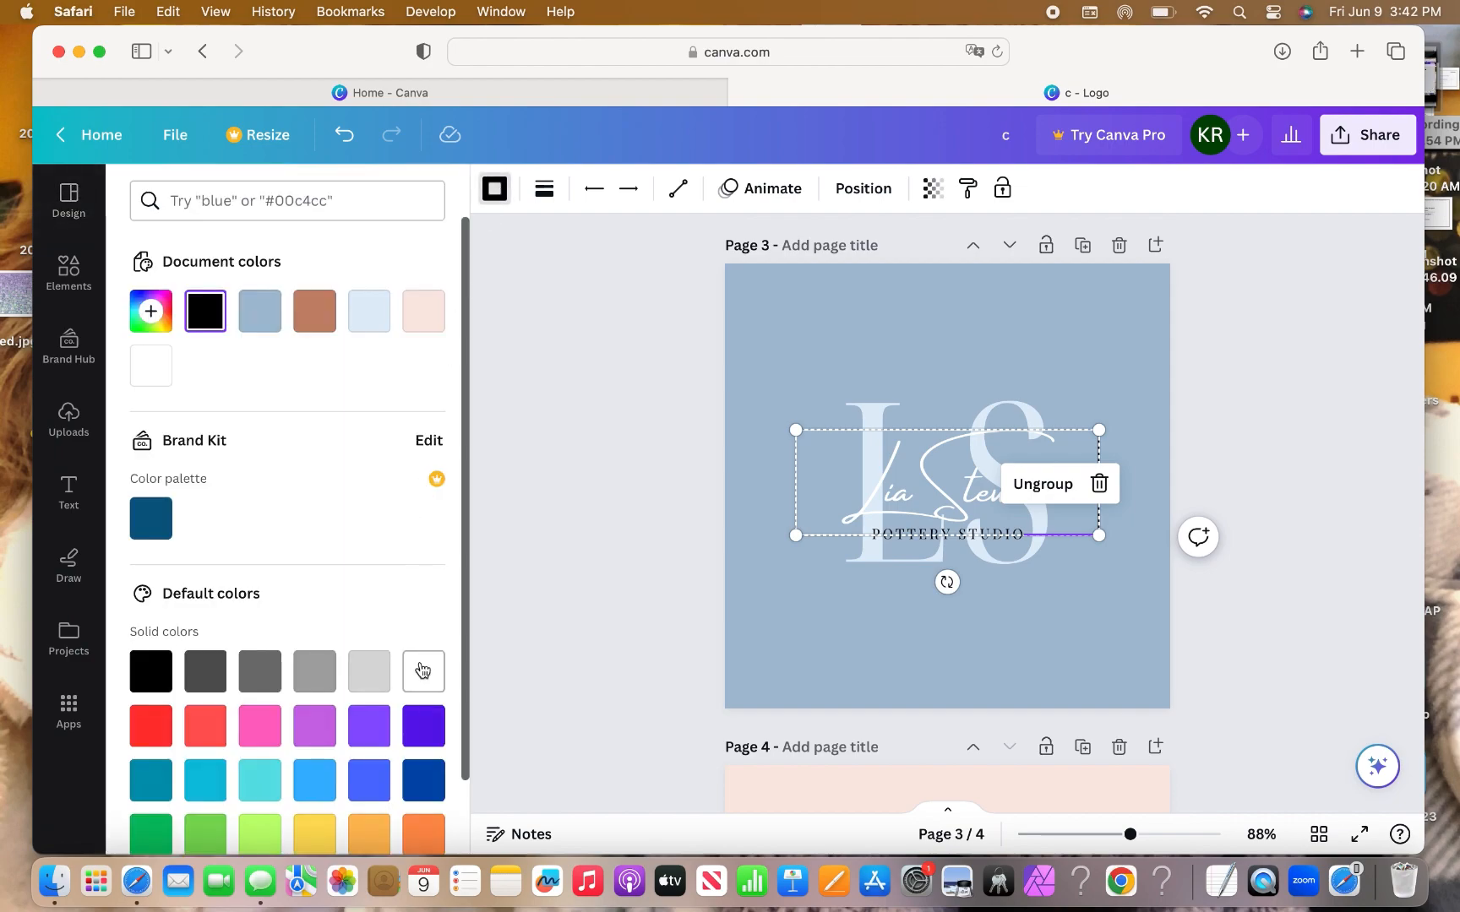
left_click(1134, 453)
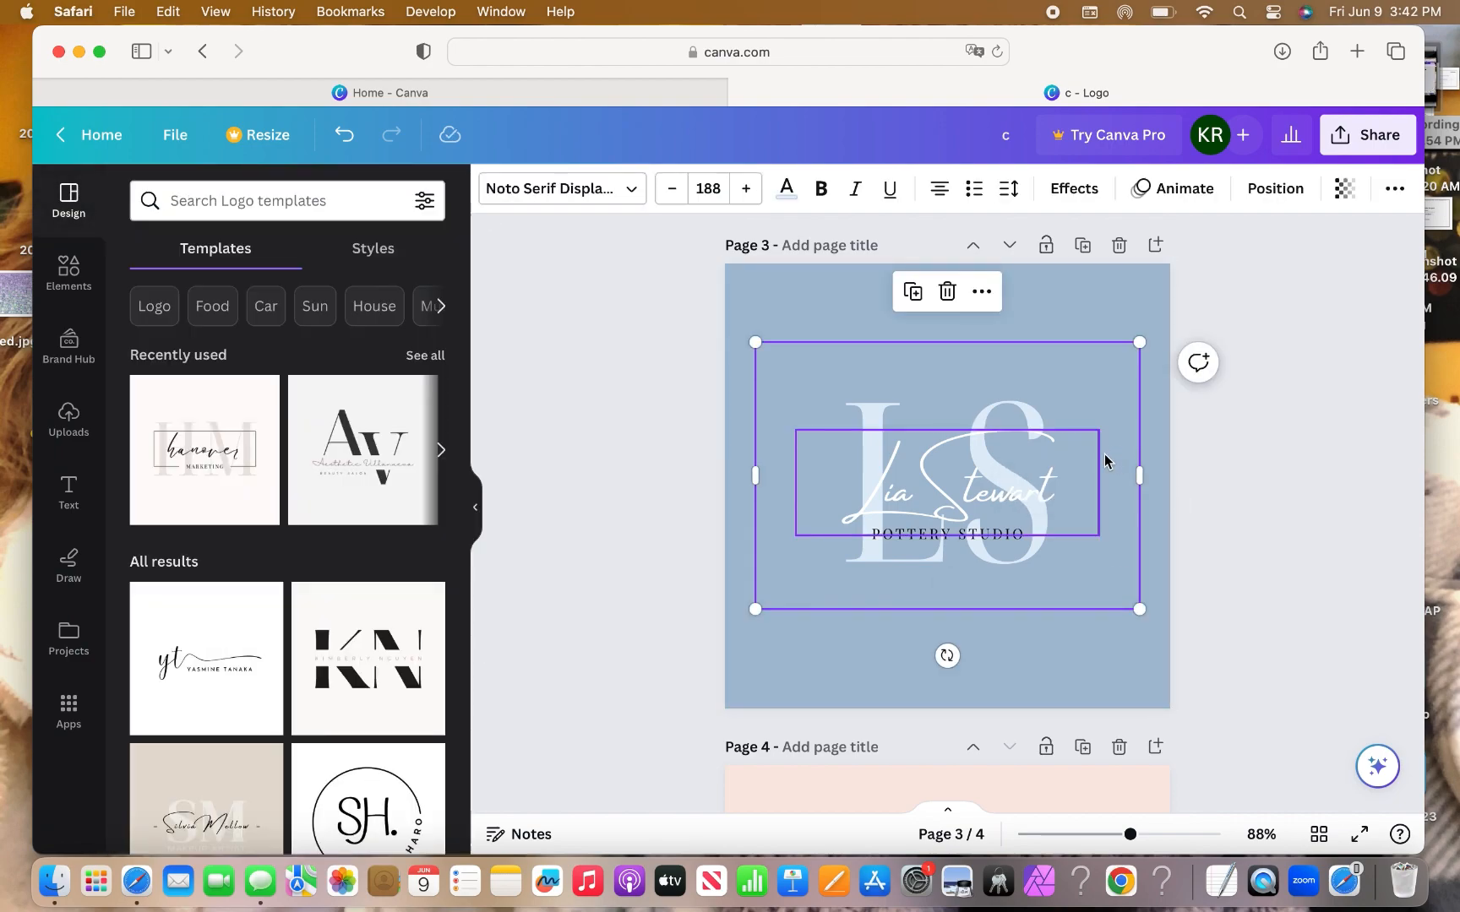
left_click(1098, 441)
left_click(1098, 441)
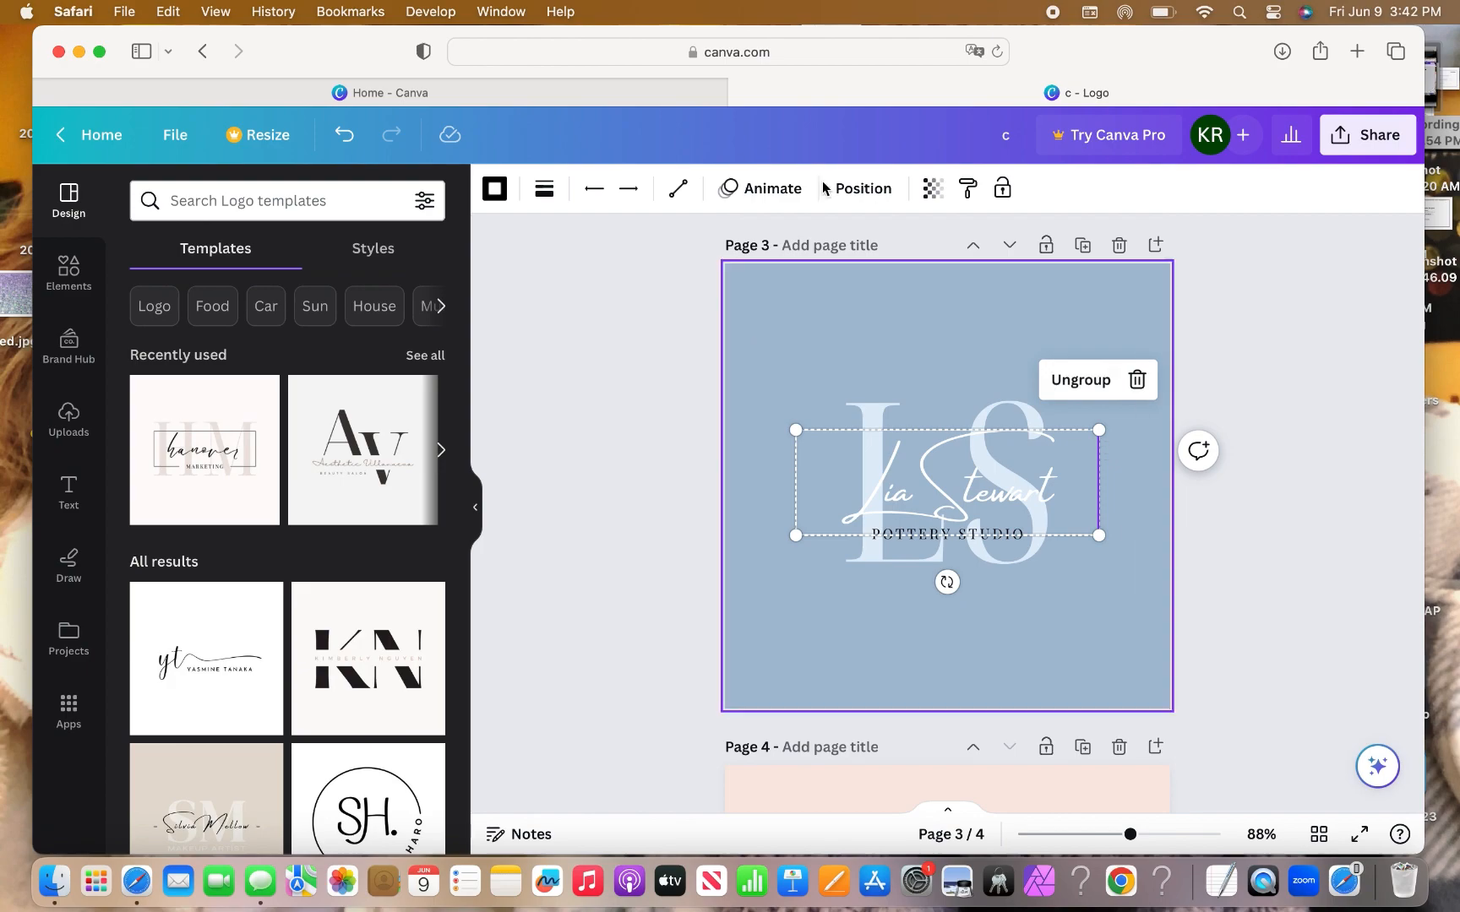
left_click(494, 188)
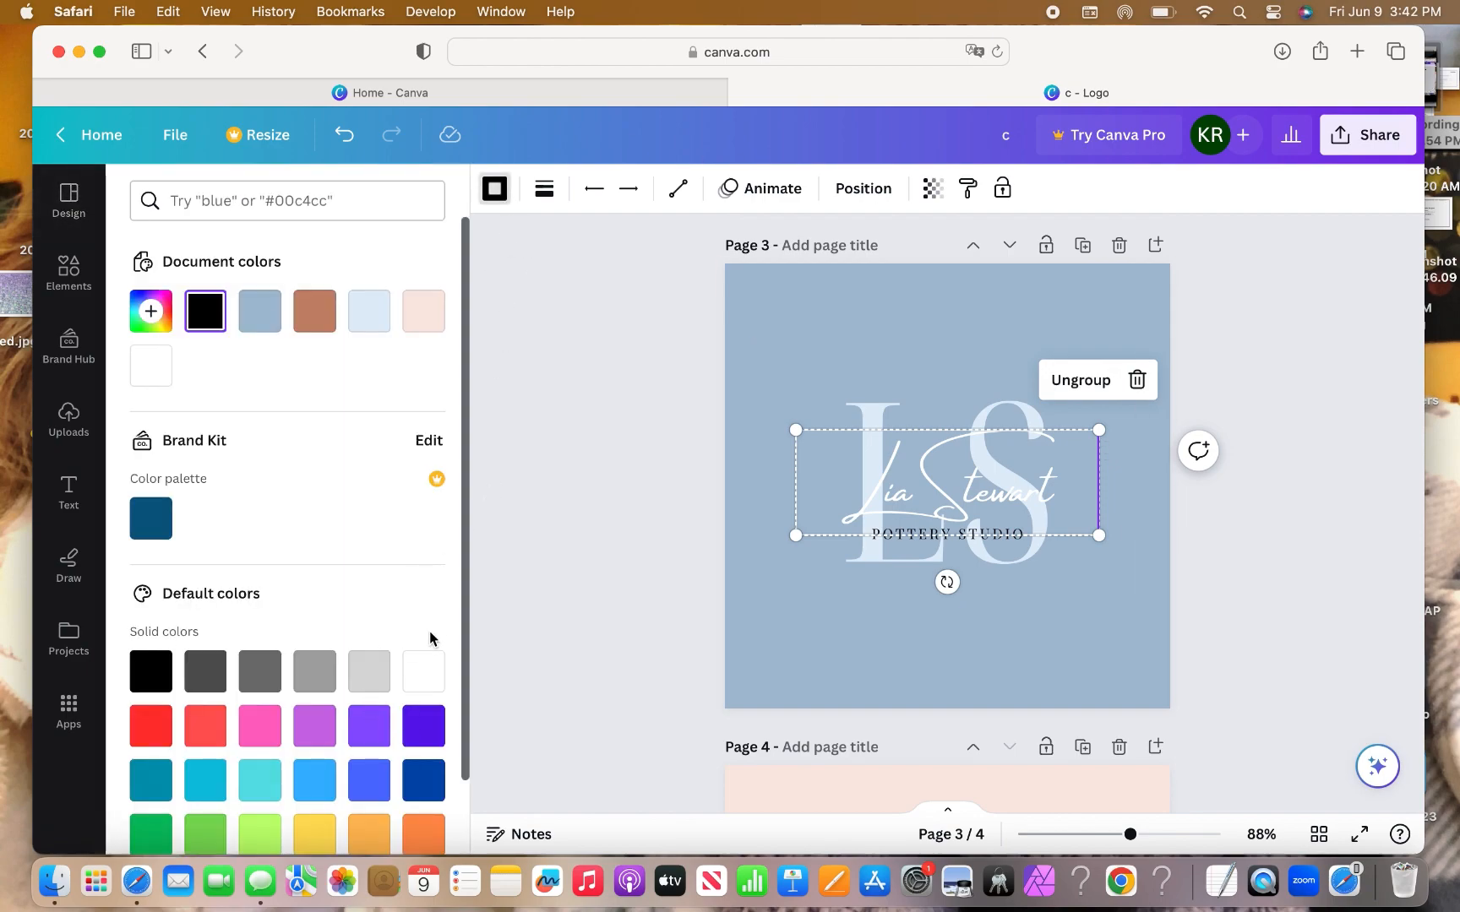
left_click(419, 669)
left_click(799, 682)
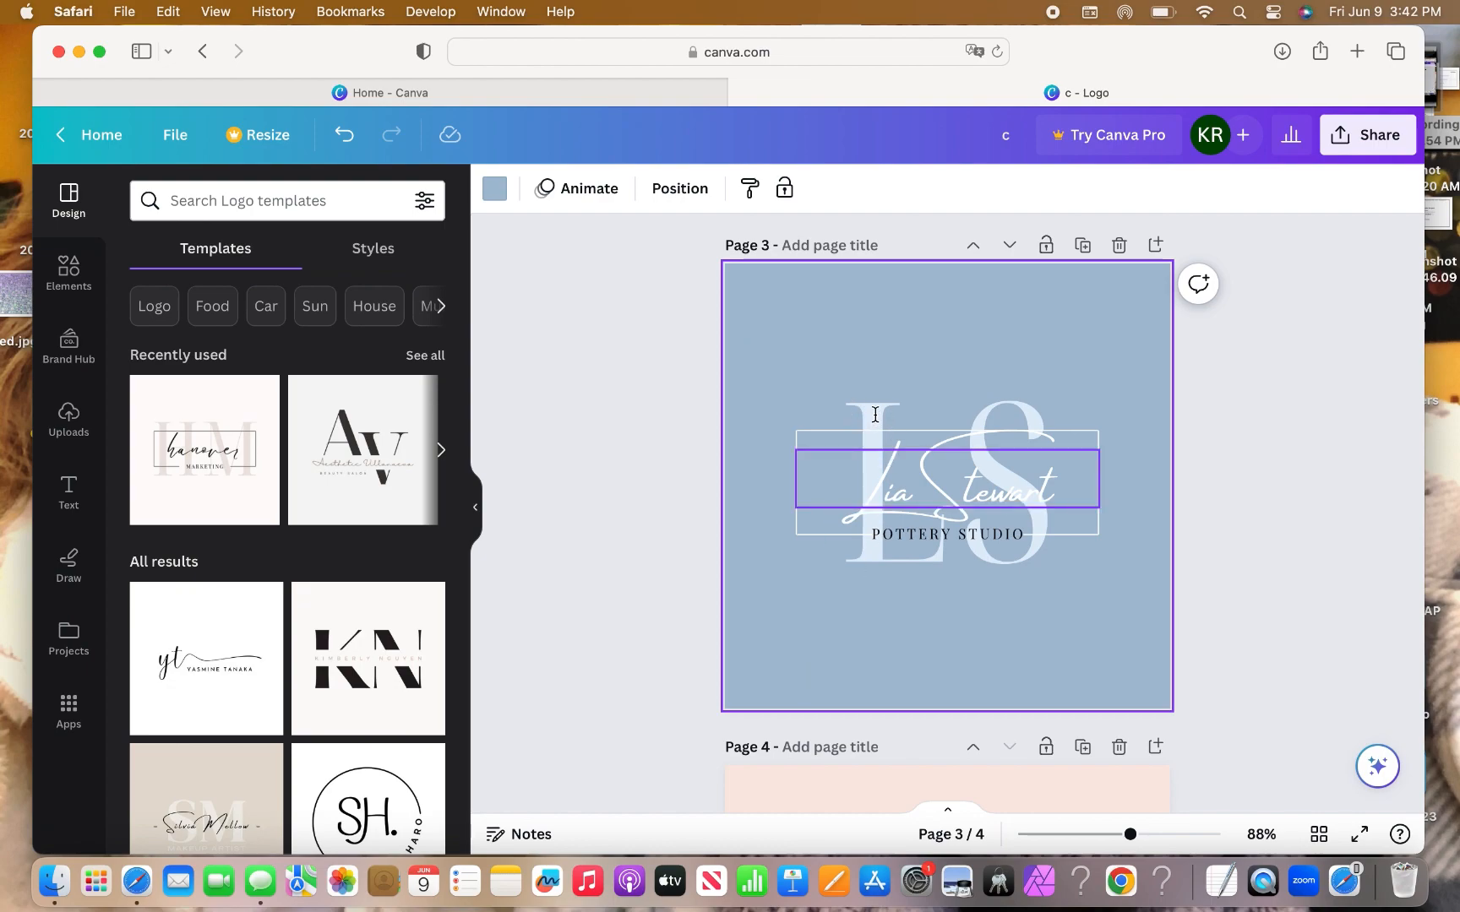
Recolour the POTTERY STUDIO text on page 3 white.
left_click(900, 538)
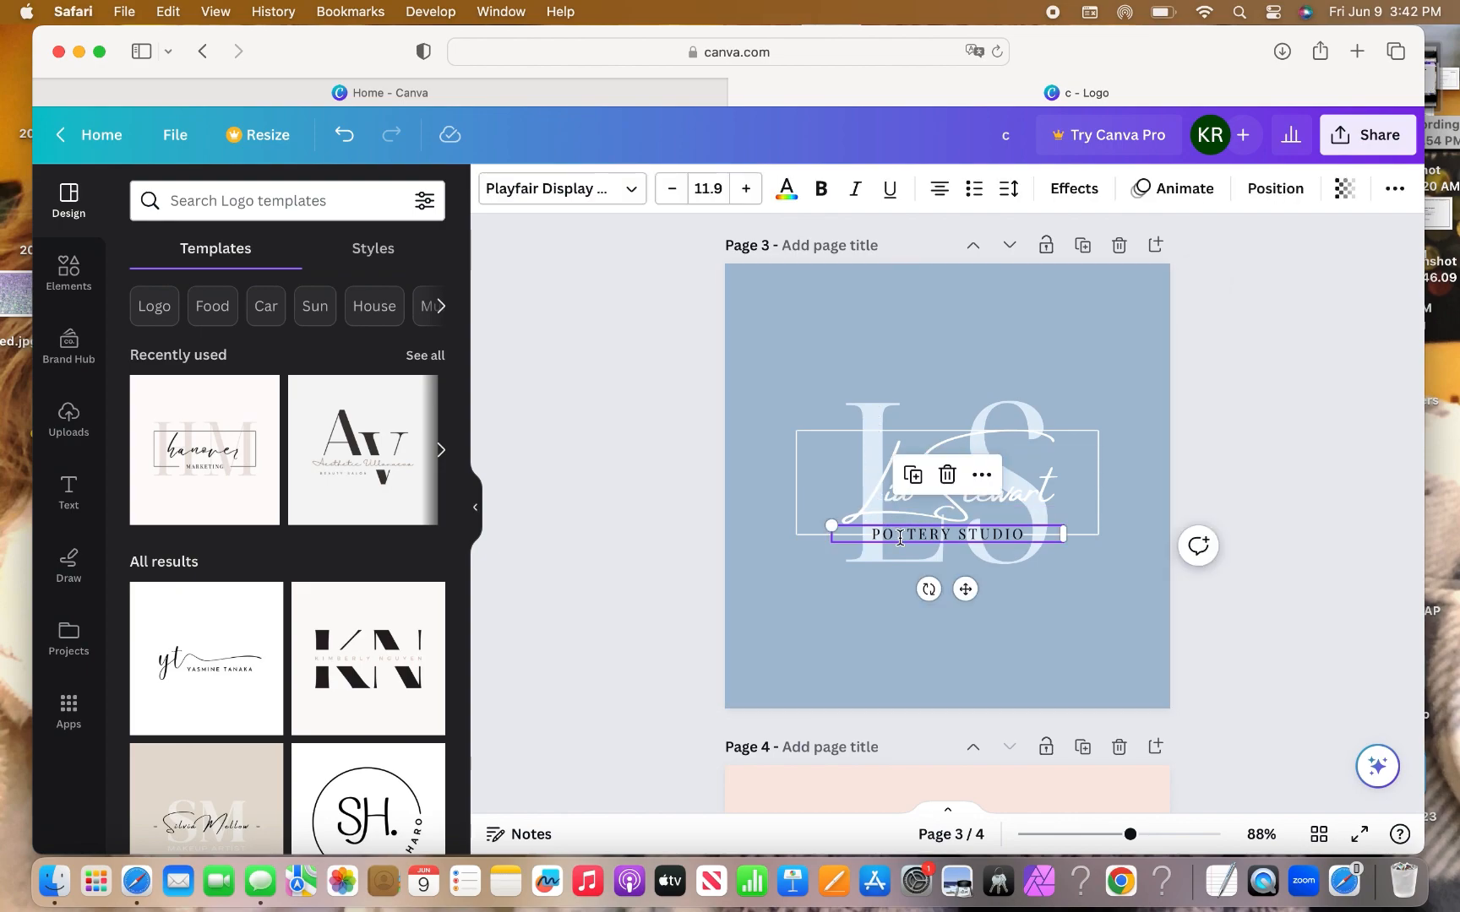
left_click(786, 189)
left_click(414, 682)
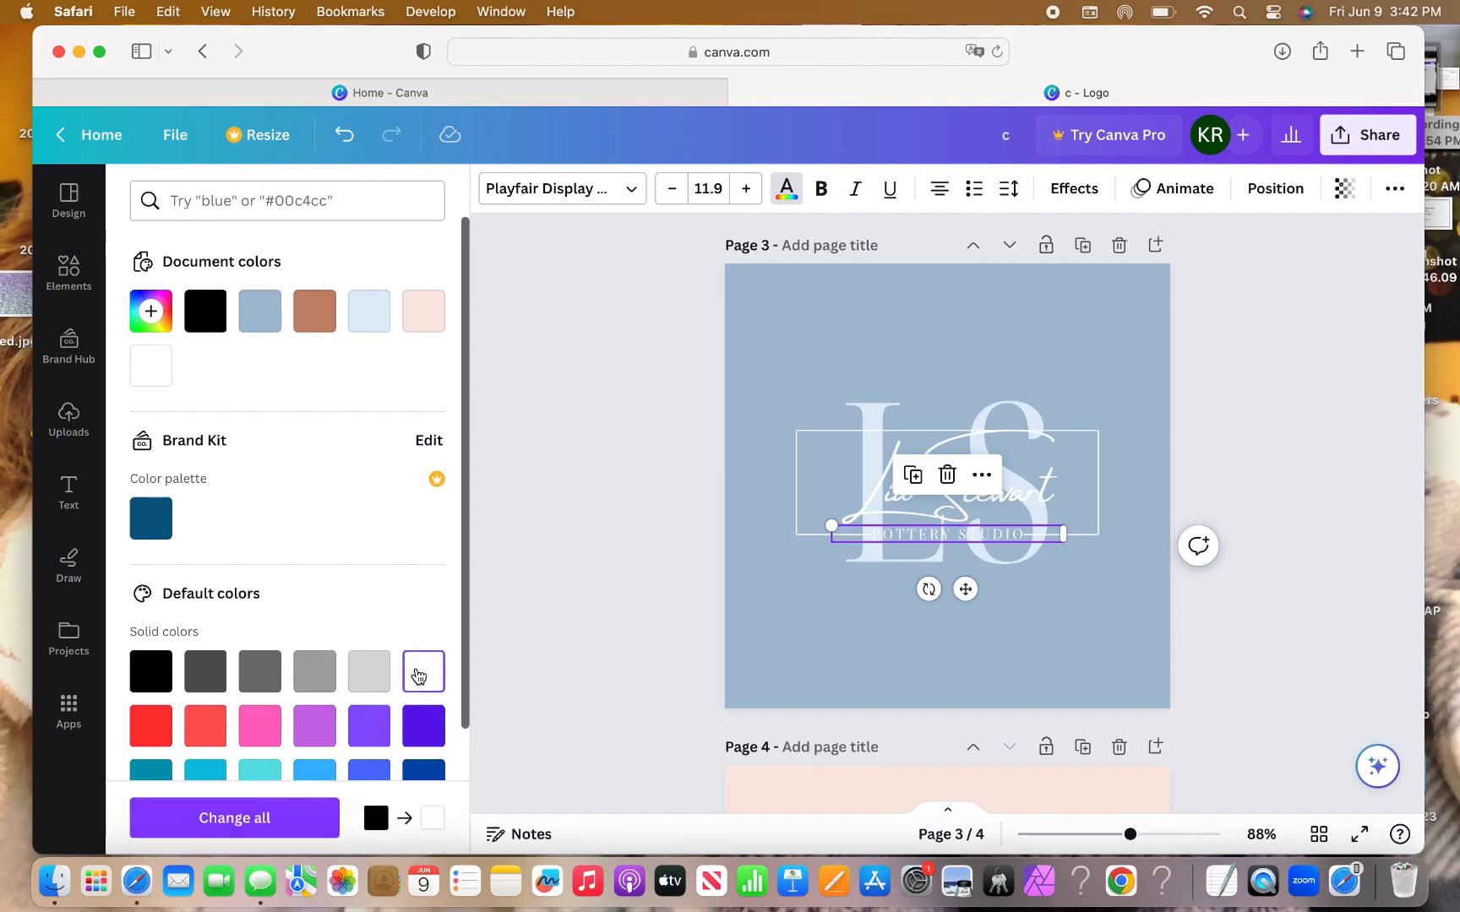
left_click(801, 664)
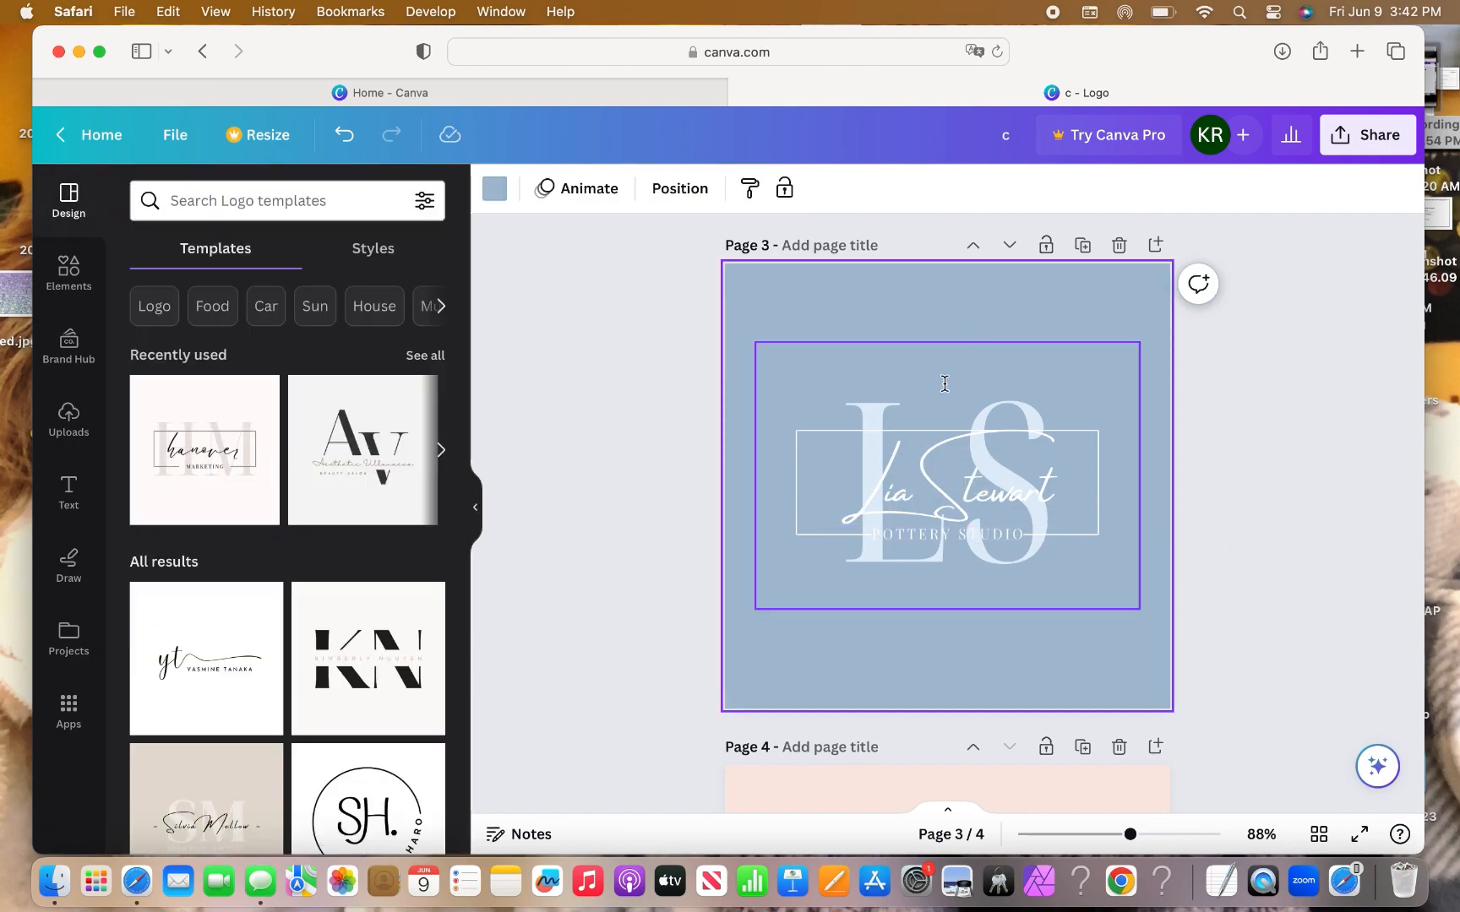
Set page 3's background to dark slate blue #4B5E70.
left_click(498, 195)
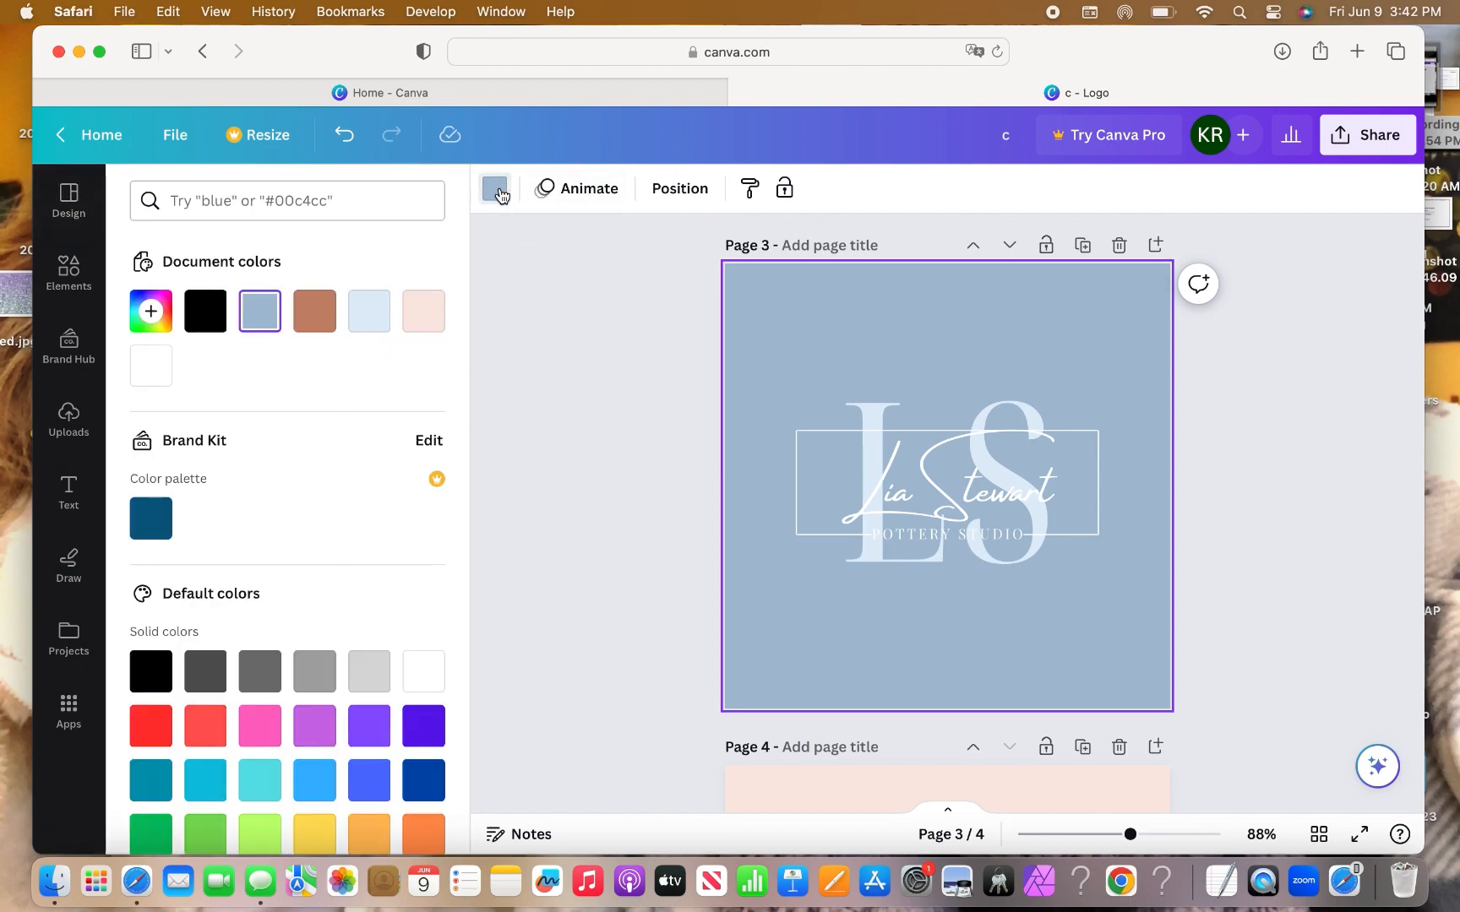
left_click(151, 311)
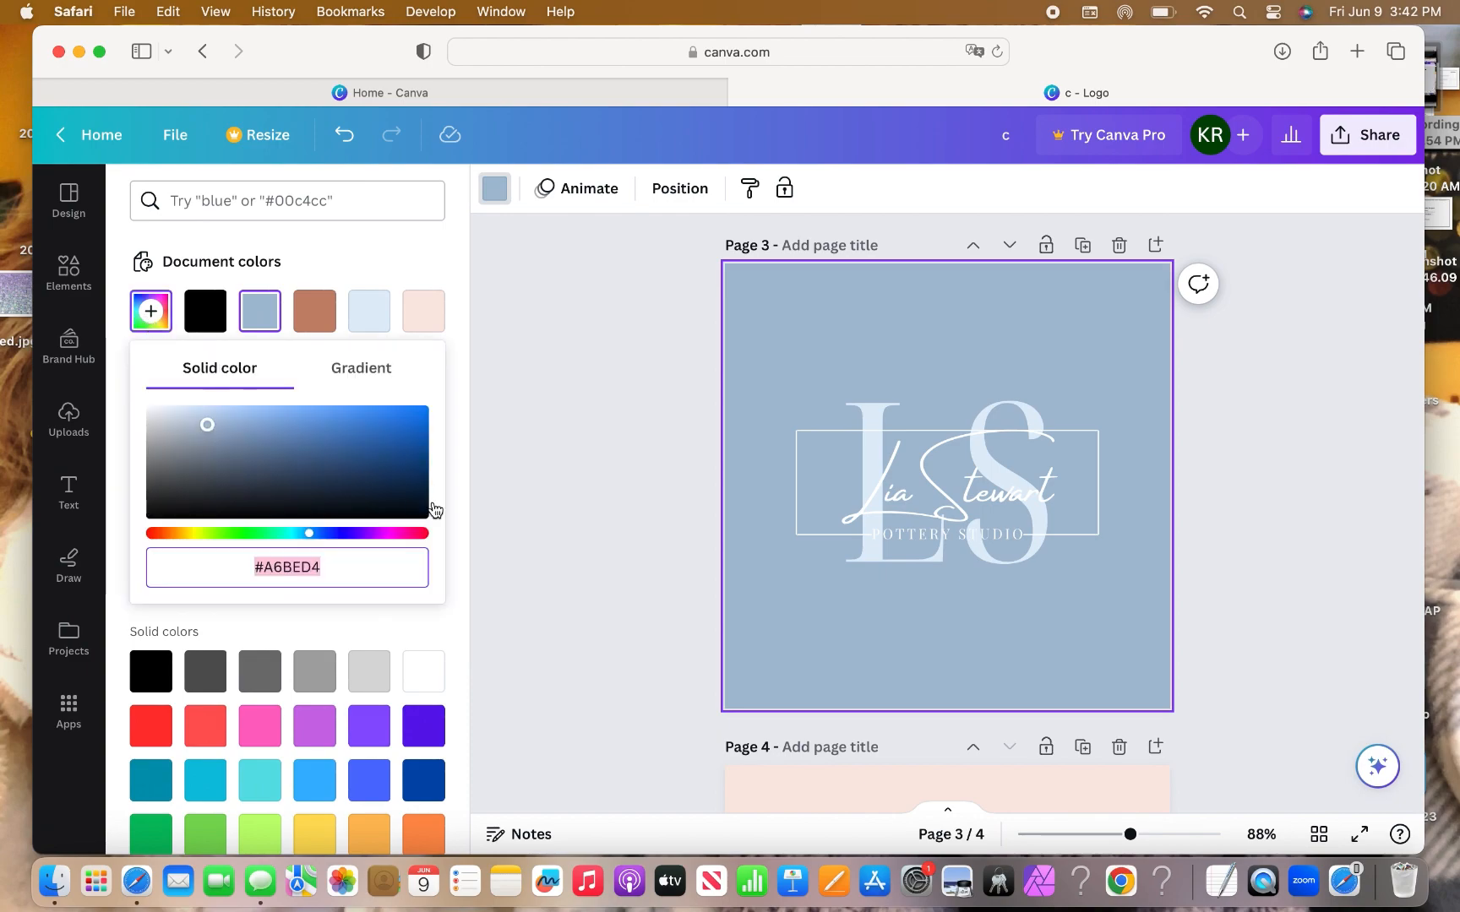
left_click(238, 469)
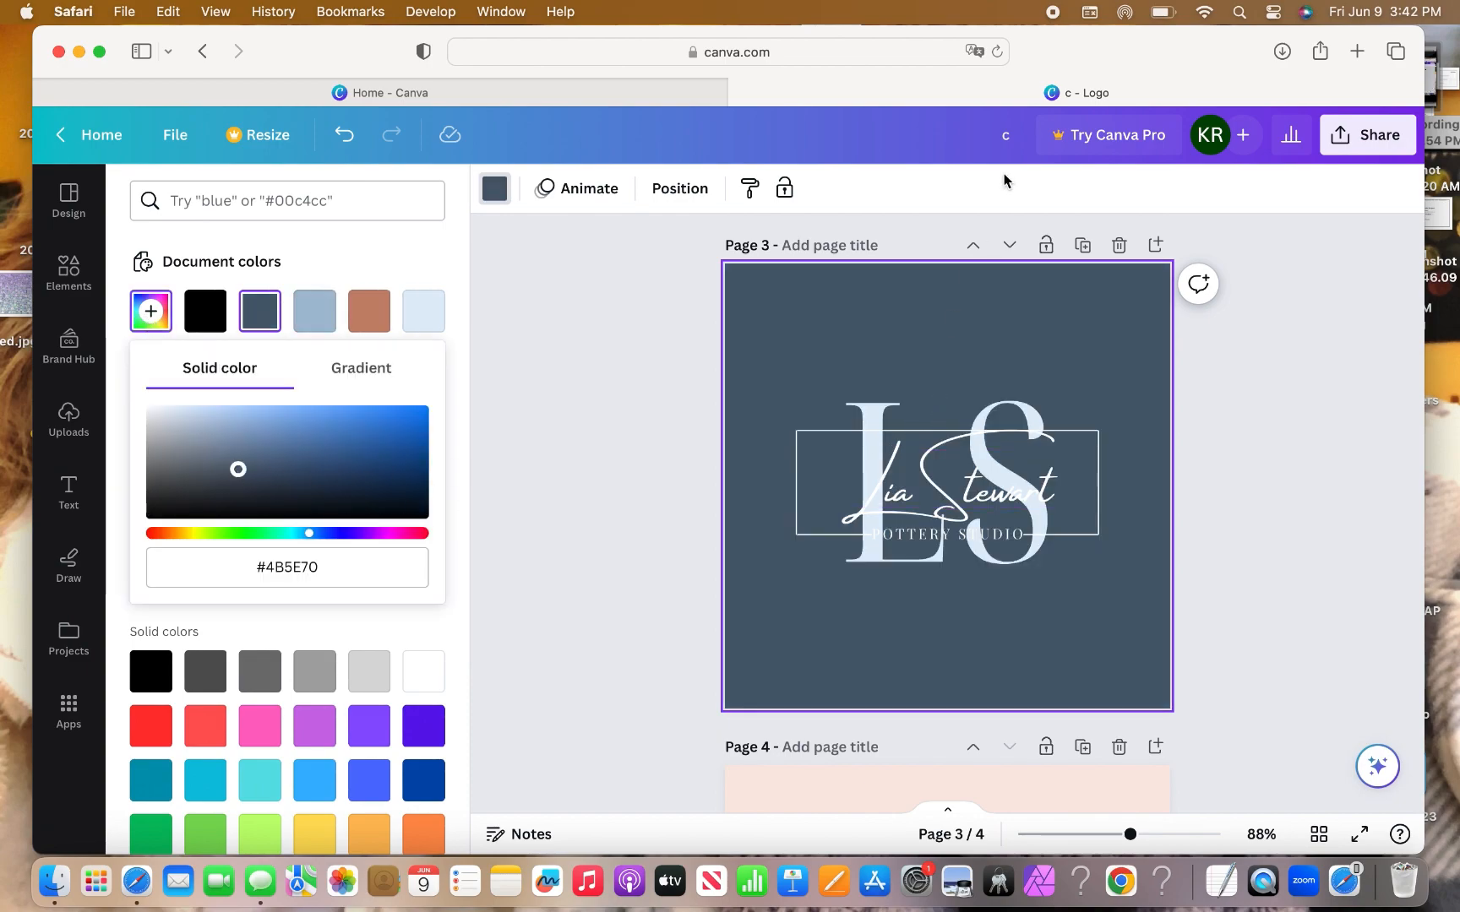
Recolour the large LS letters light blue #A6BED4.
left_click(872, 416)
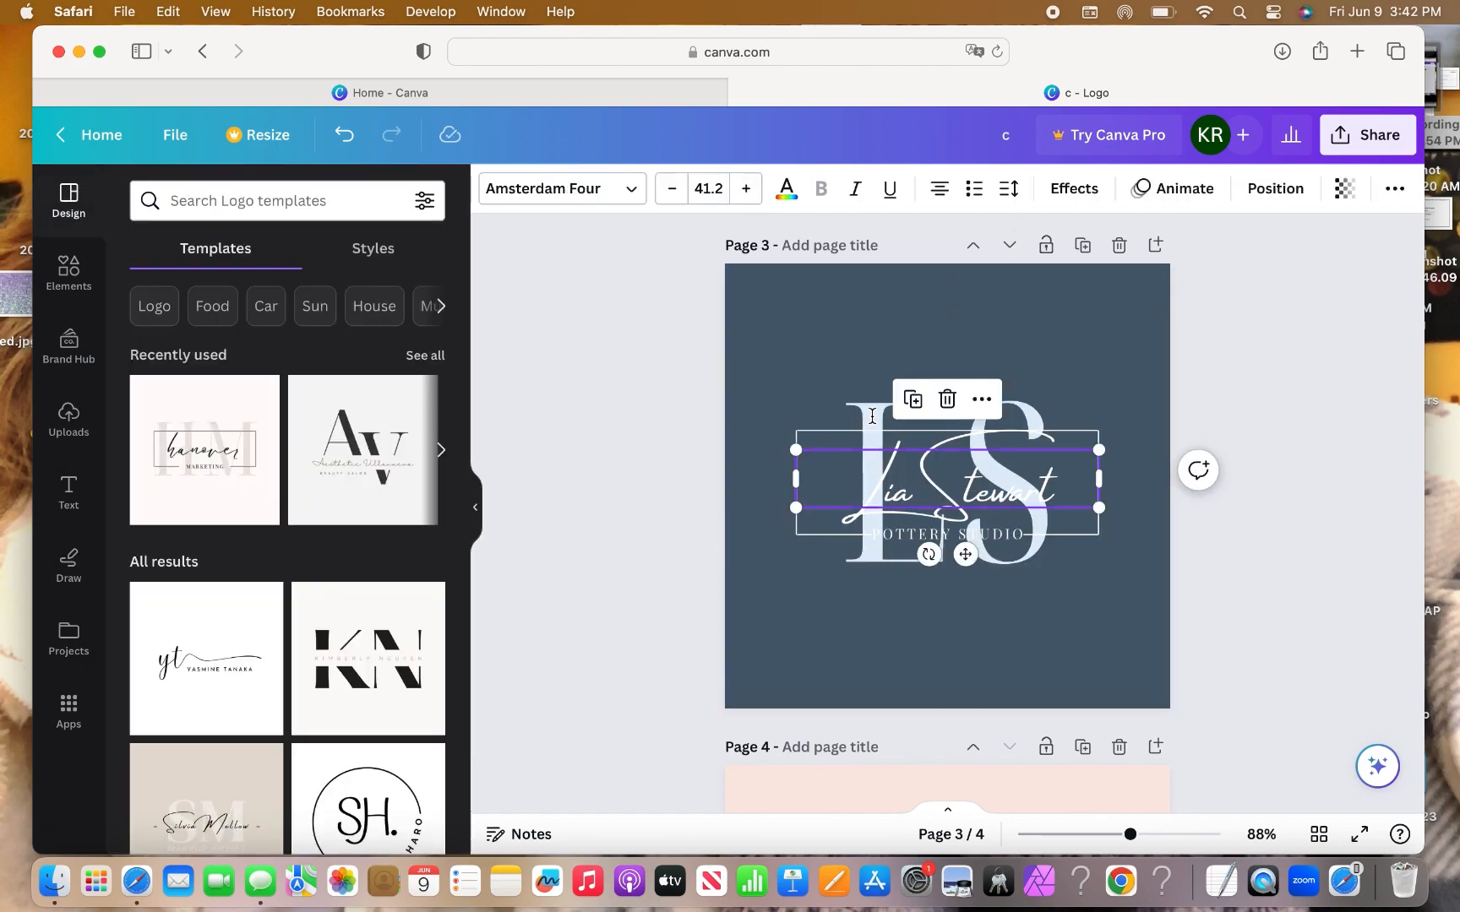
left_click(808, 301)
left_click(855, 372)
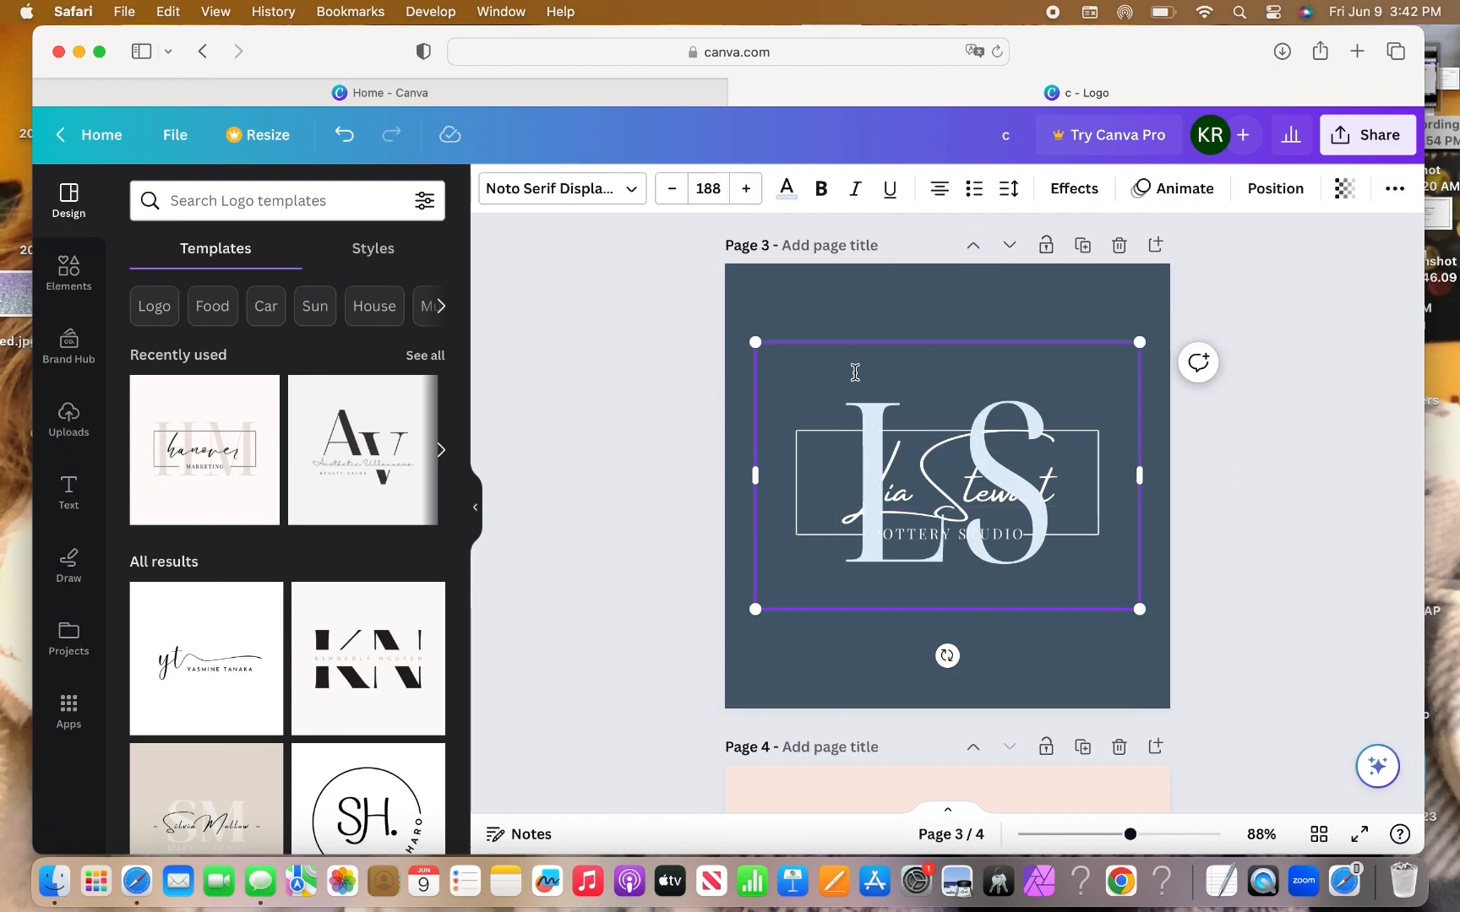
left_click_drag(855, 373, 1077, 378)
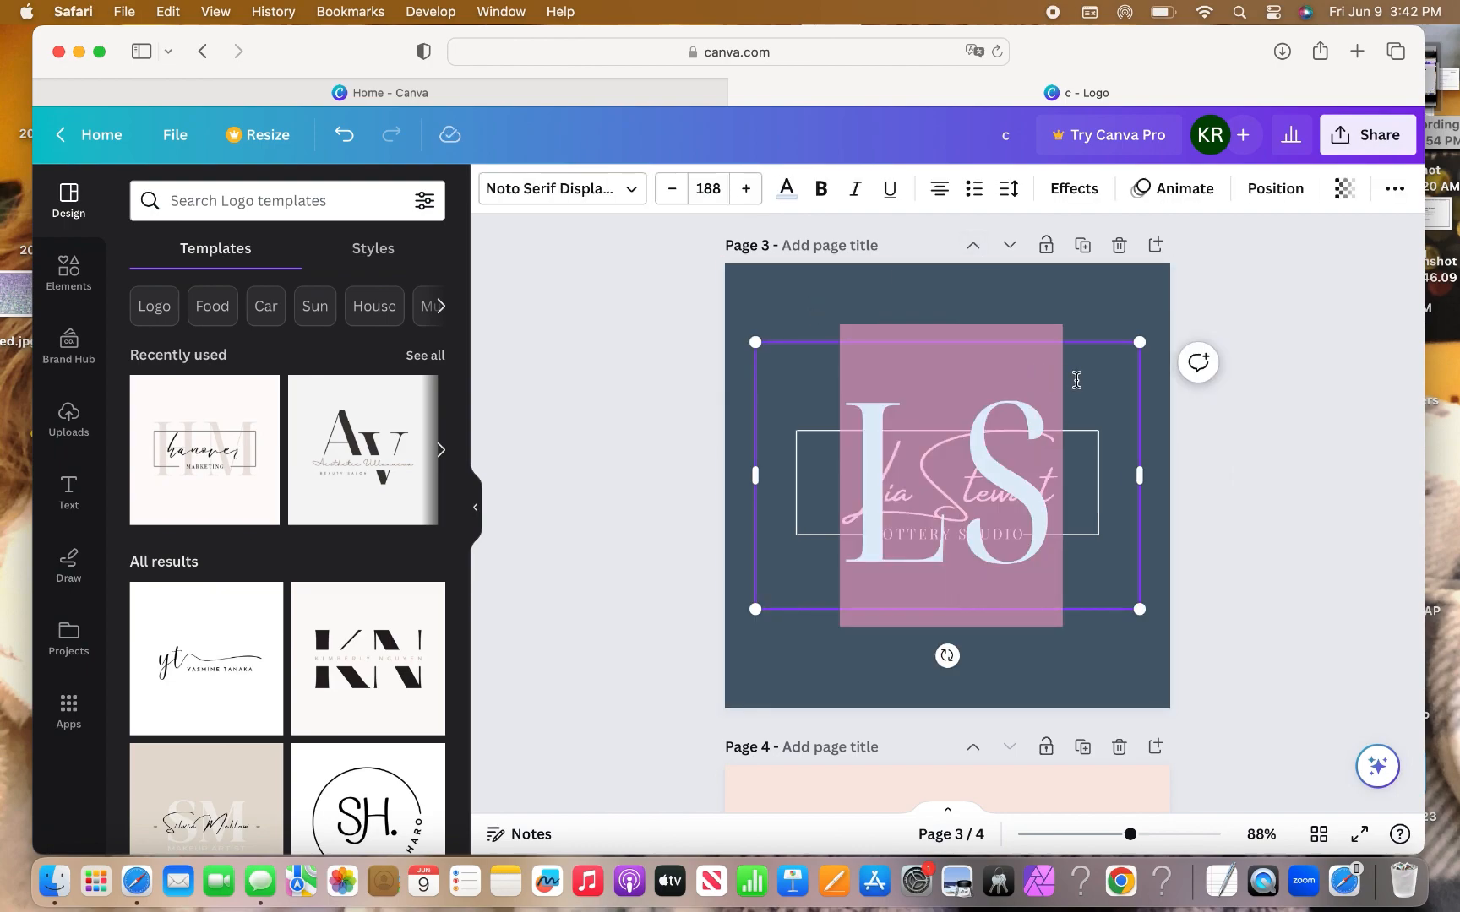
left_click(786, 189)
left_click(305, 327)
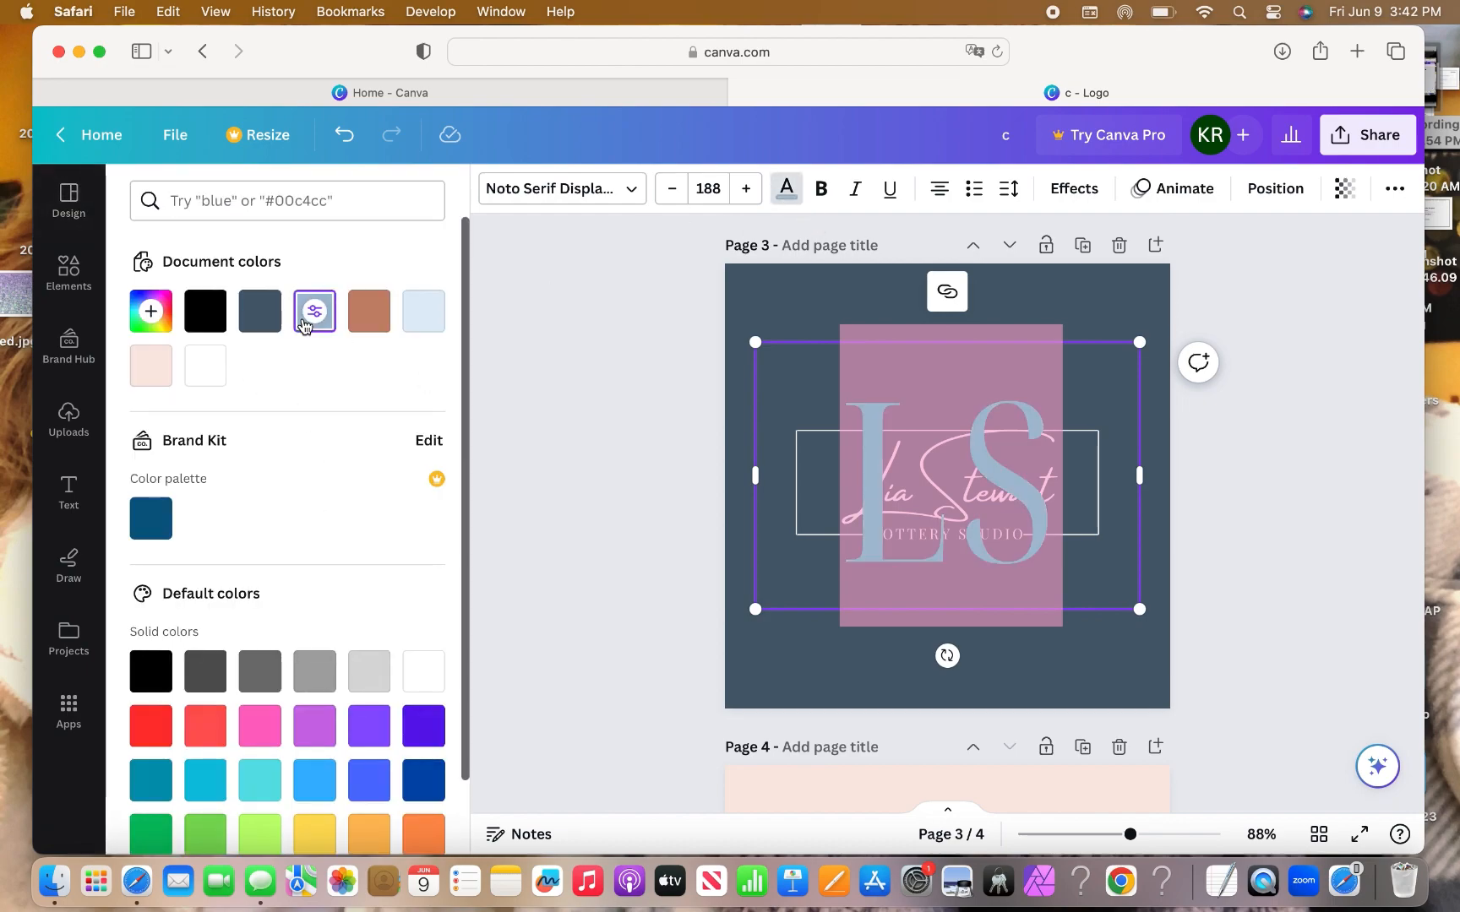
left_click(821, 306)
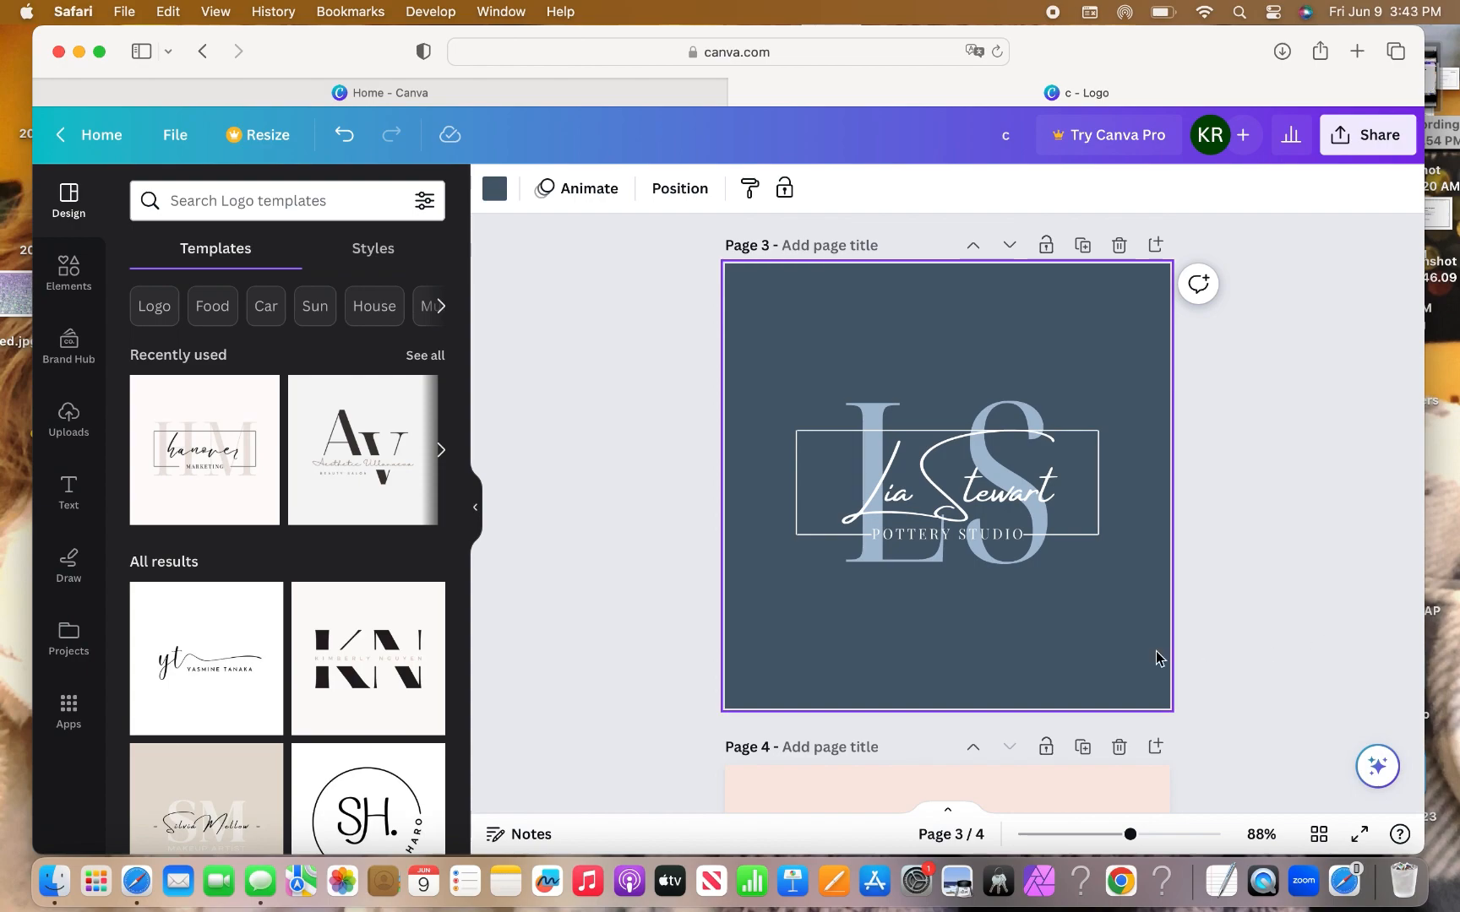
scroll(1134, 619, "down", 5)
scroll(1134, 619, "up", 10)
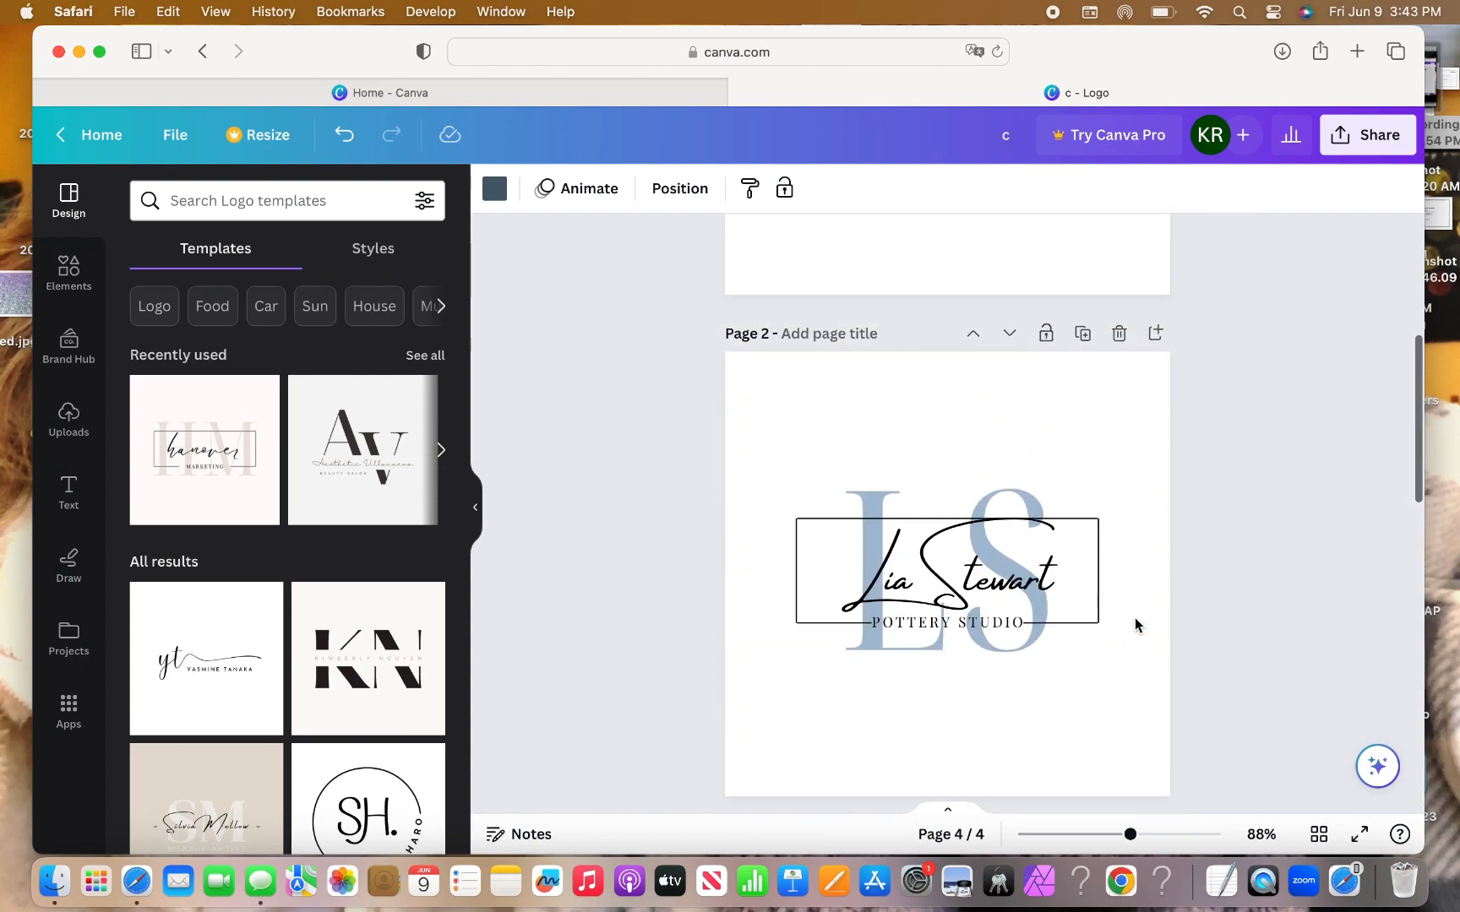
scroll(1135, 623, "up", 5)
scroll(1135, 624, "down", 5)
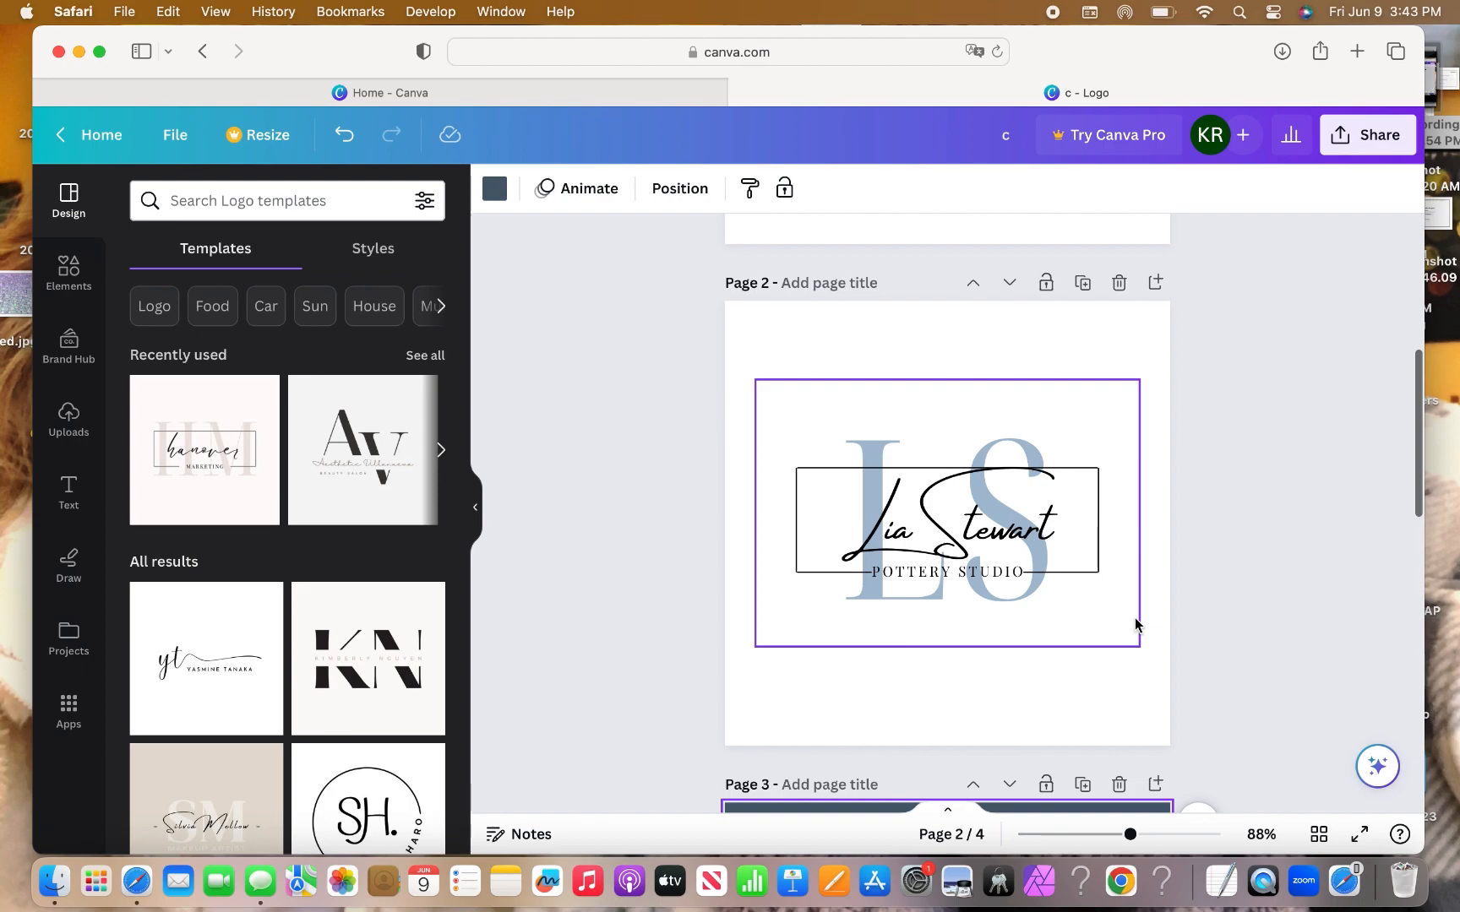
scroll(1134, 623, "down", 10)
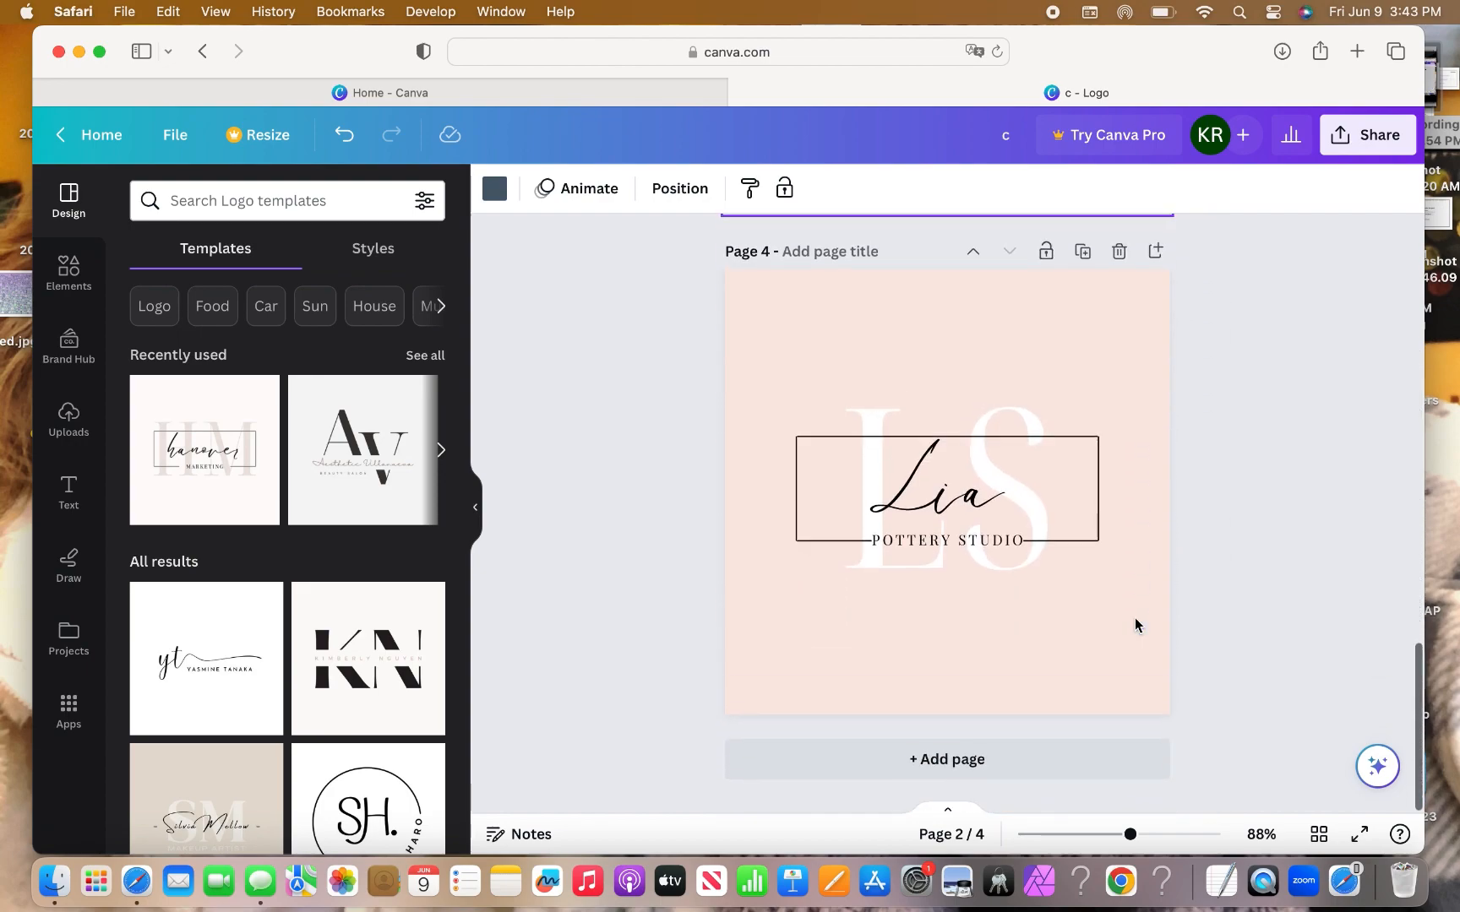
Download only Pages 2 and 3 of the logo design as PNG images.
left_click(1369, 142)
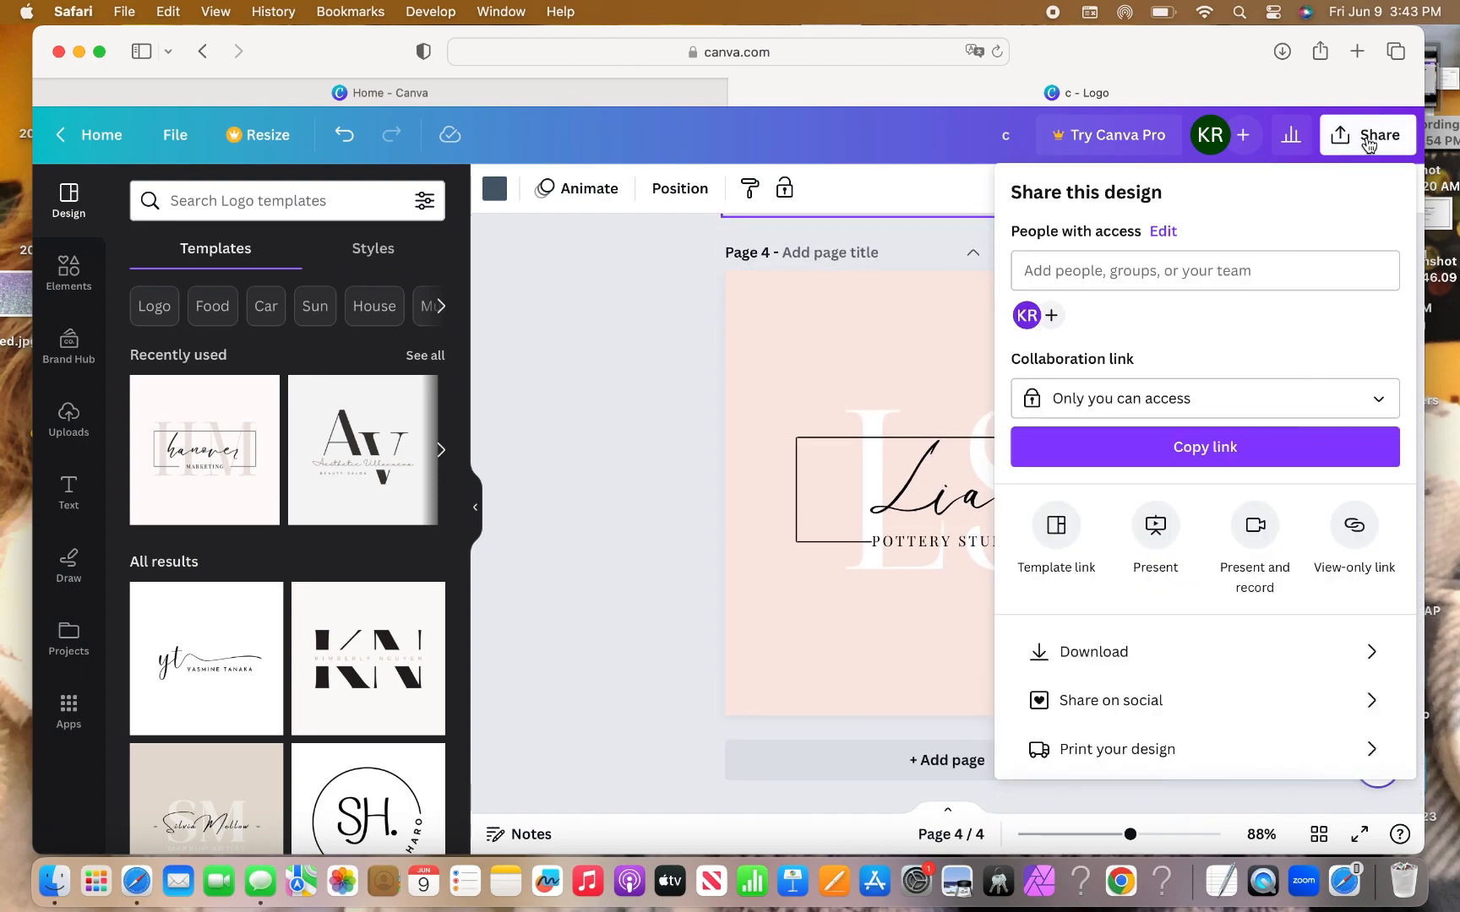
left_click(1293, 658)
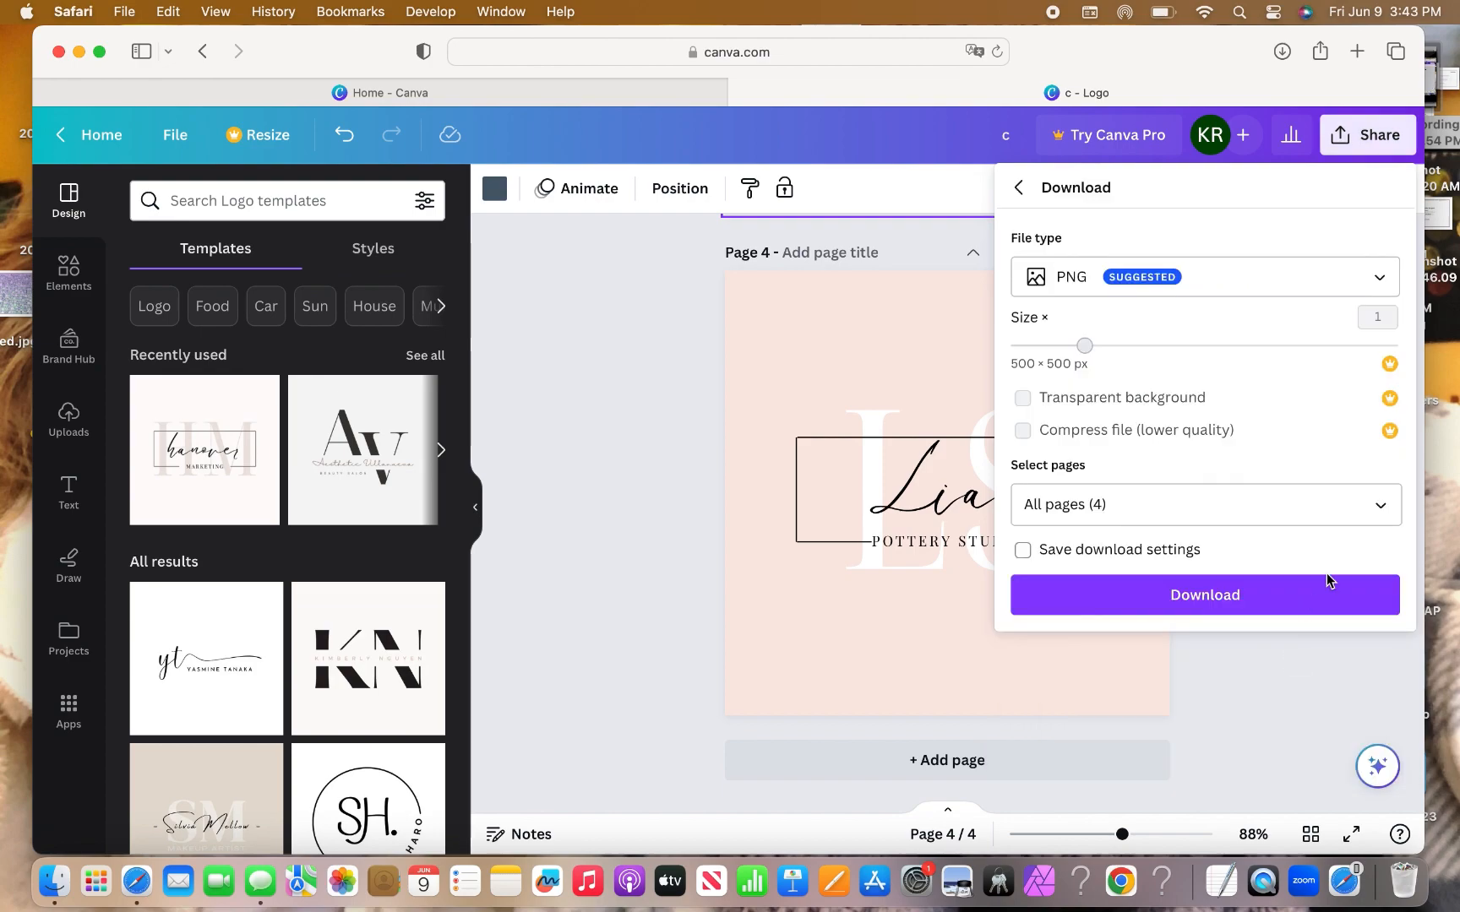
left_click(1380, 505)
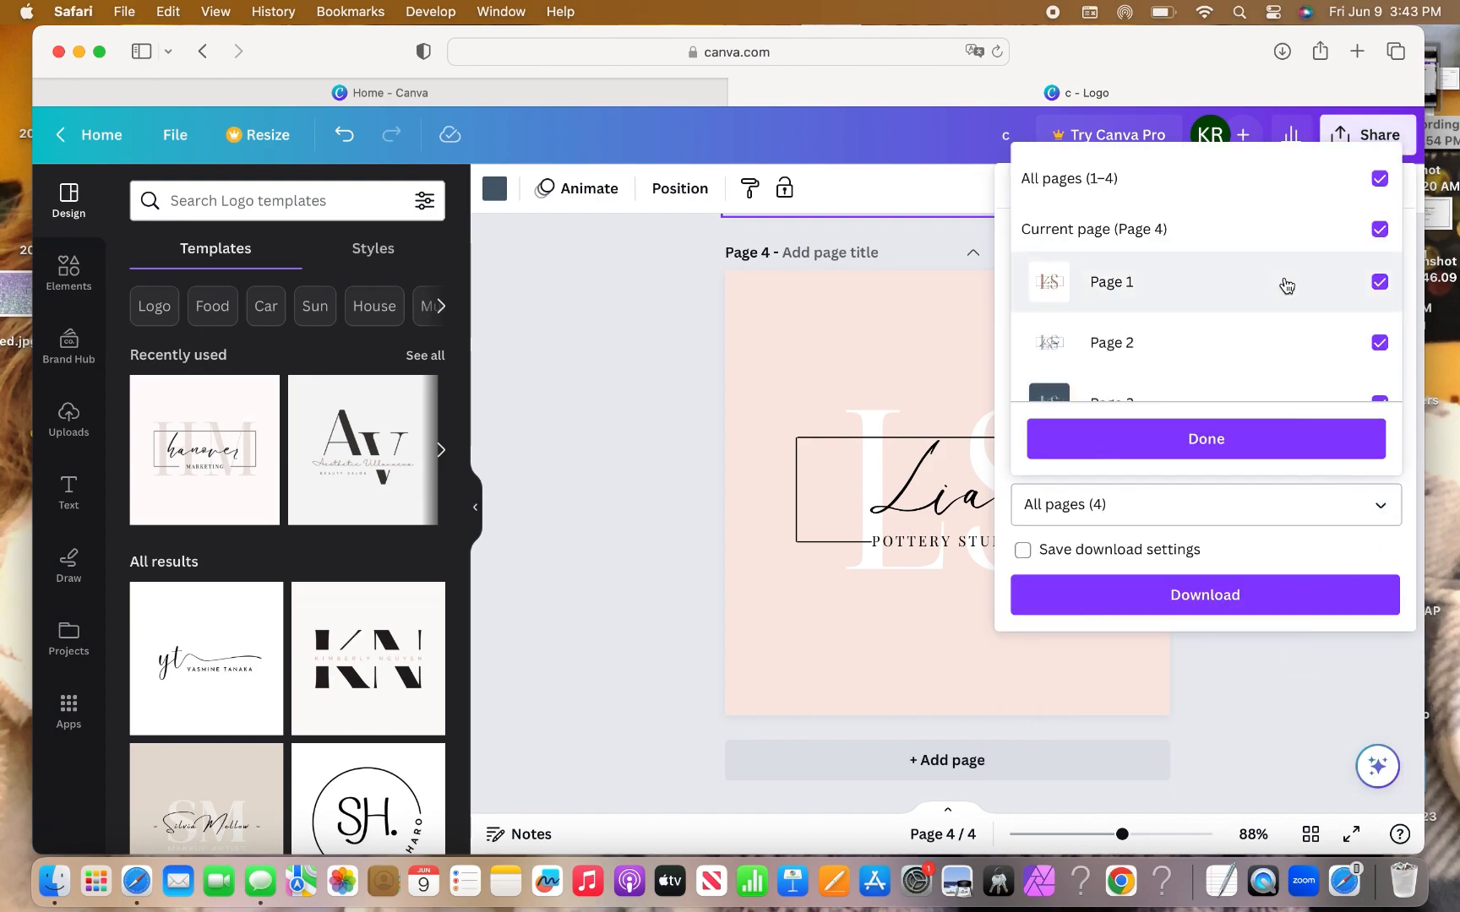
scroll(1281, 283, "down", 3)
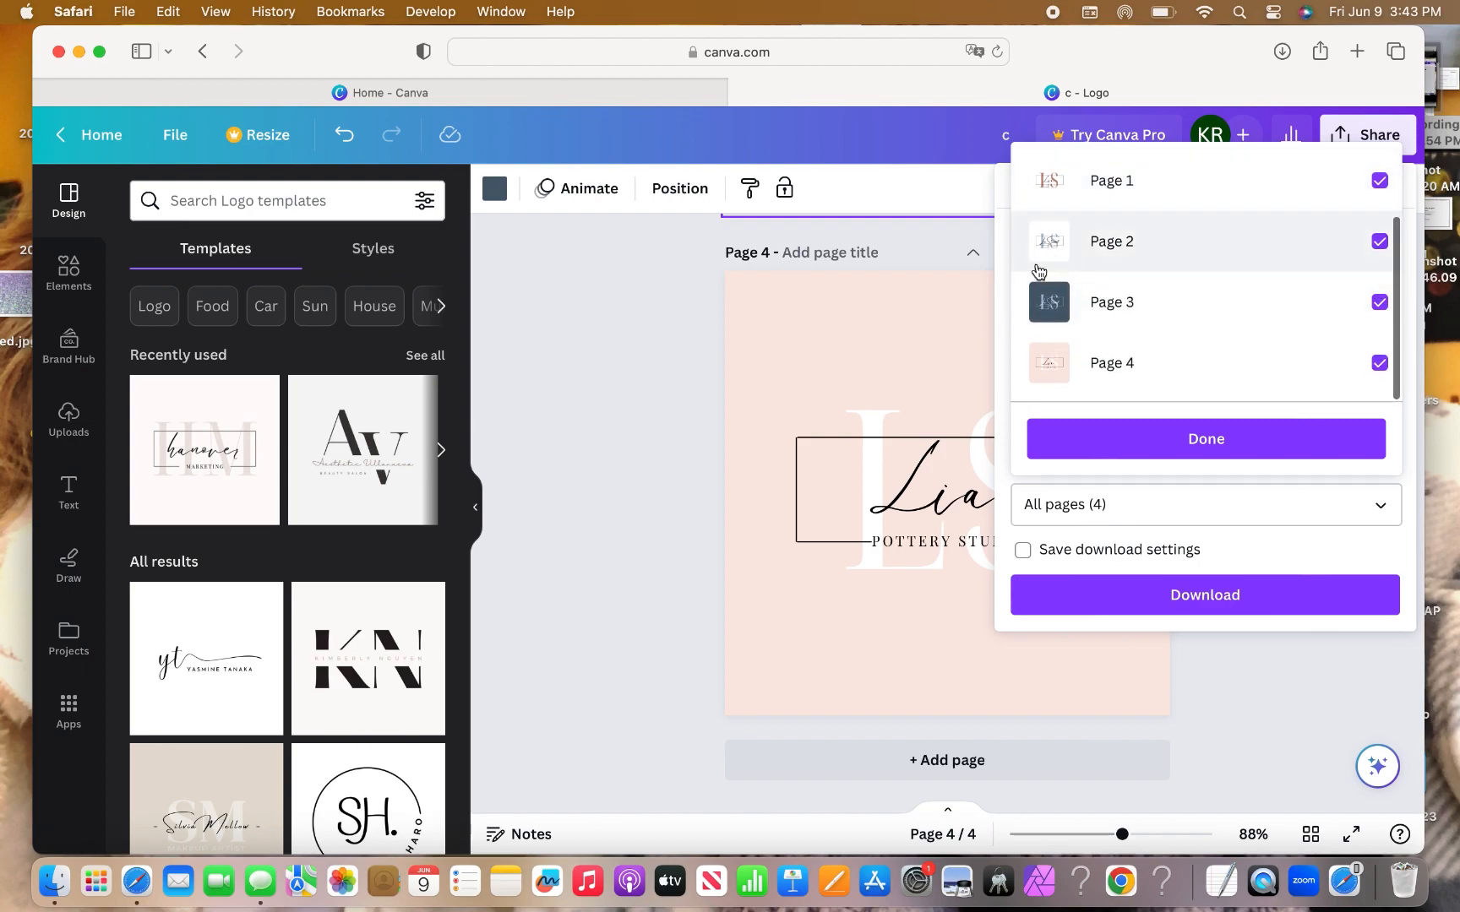
scroll(1086, 261, "up", 3)
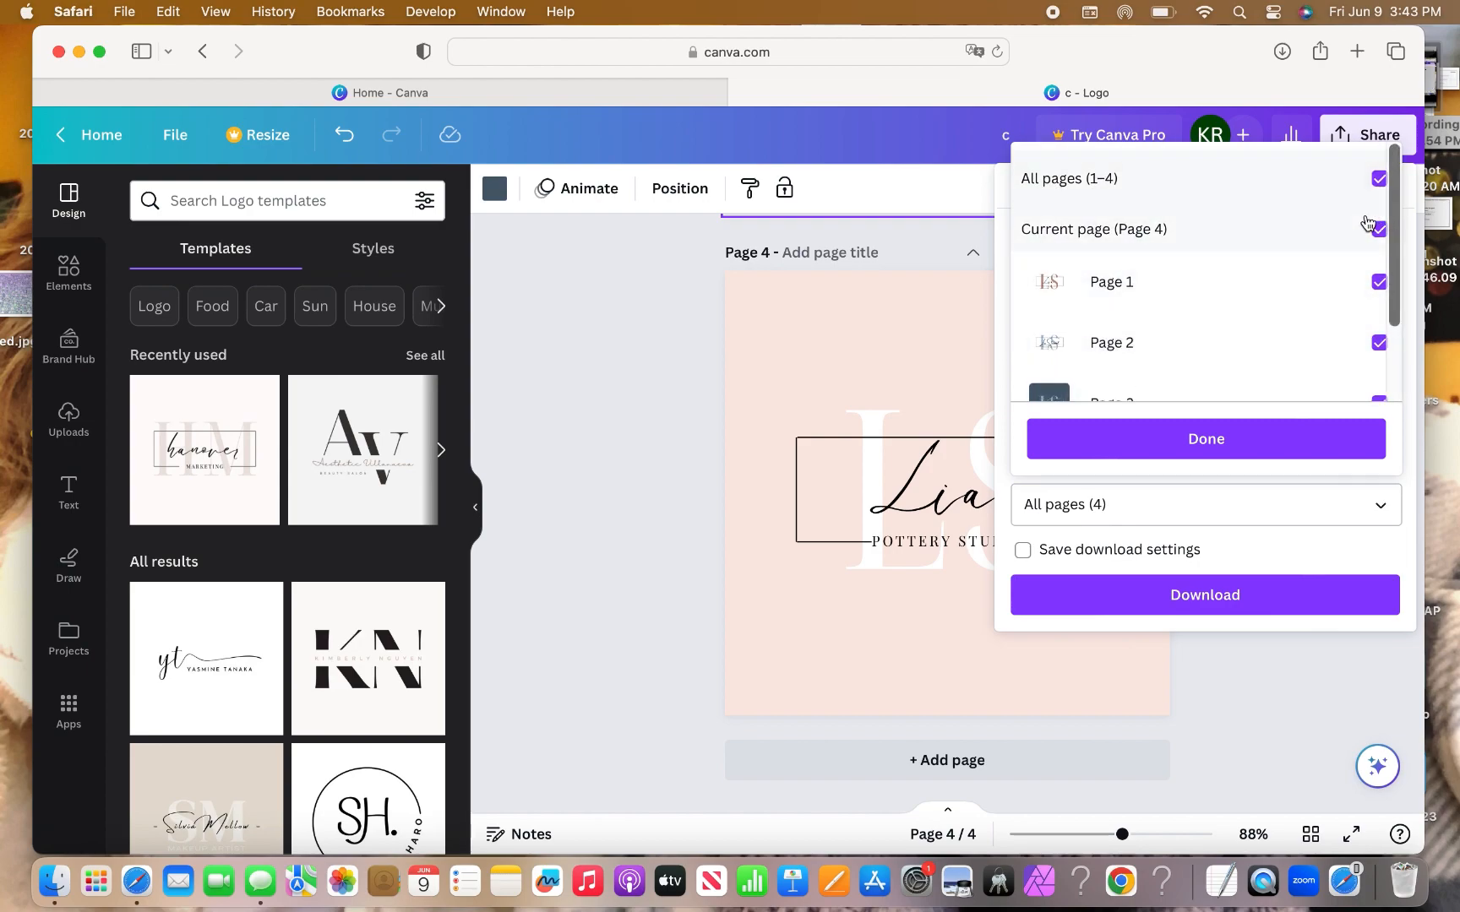
left_click(1379, 178)
scroll(1385, 179, "down", 2)
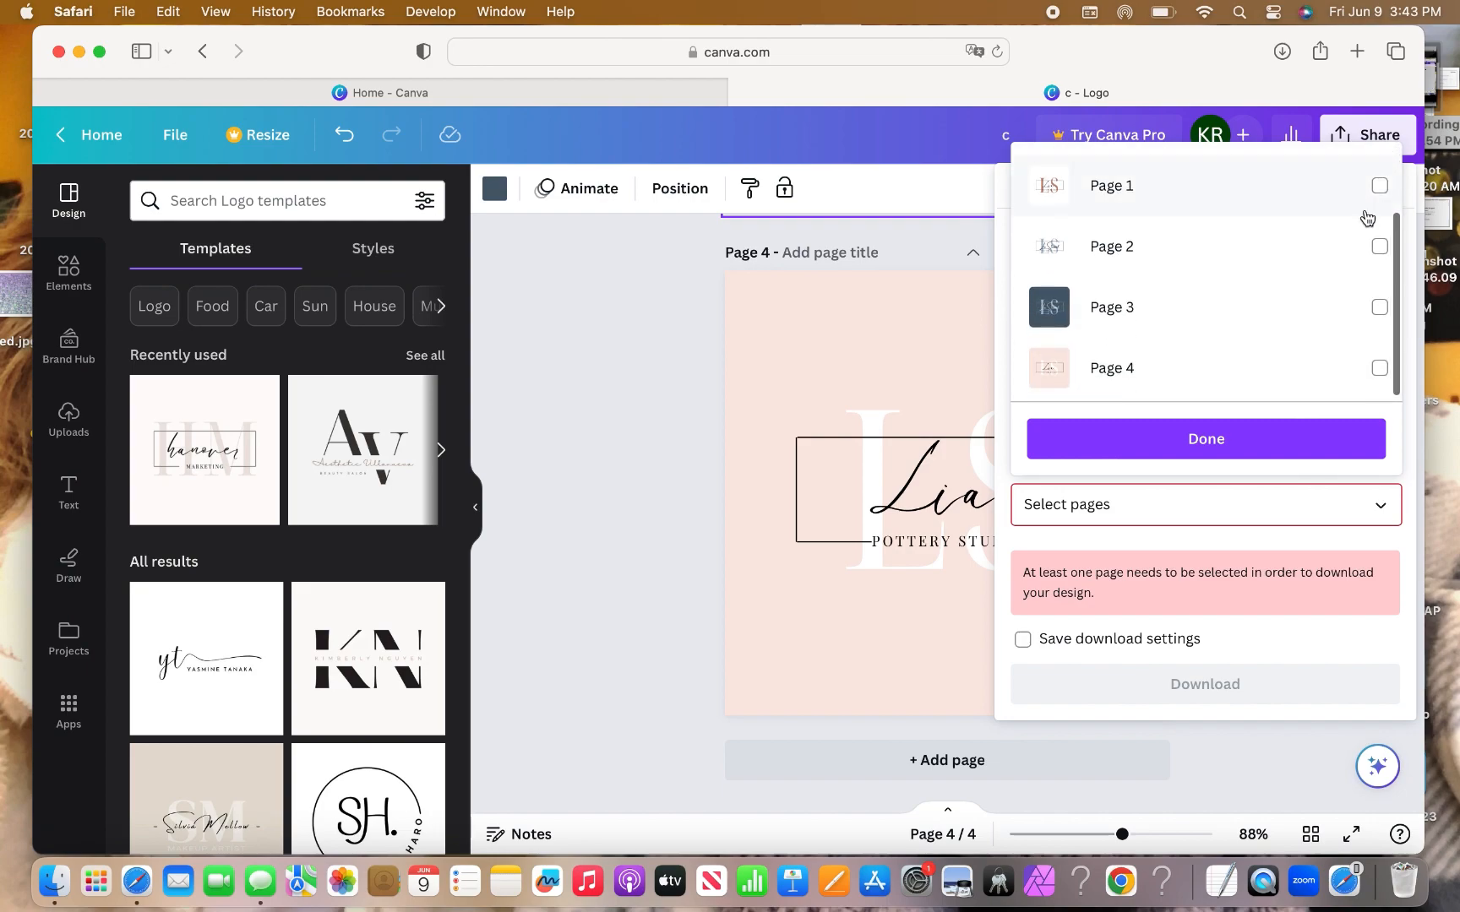
left_click(1379, 307)
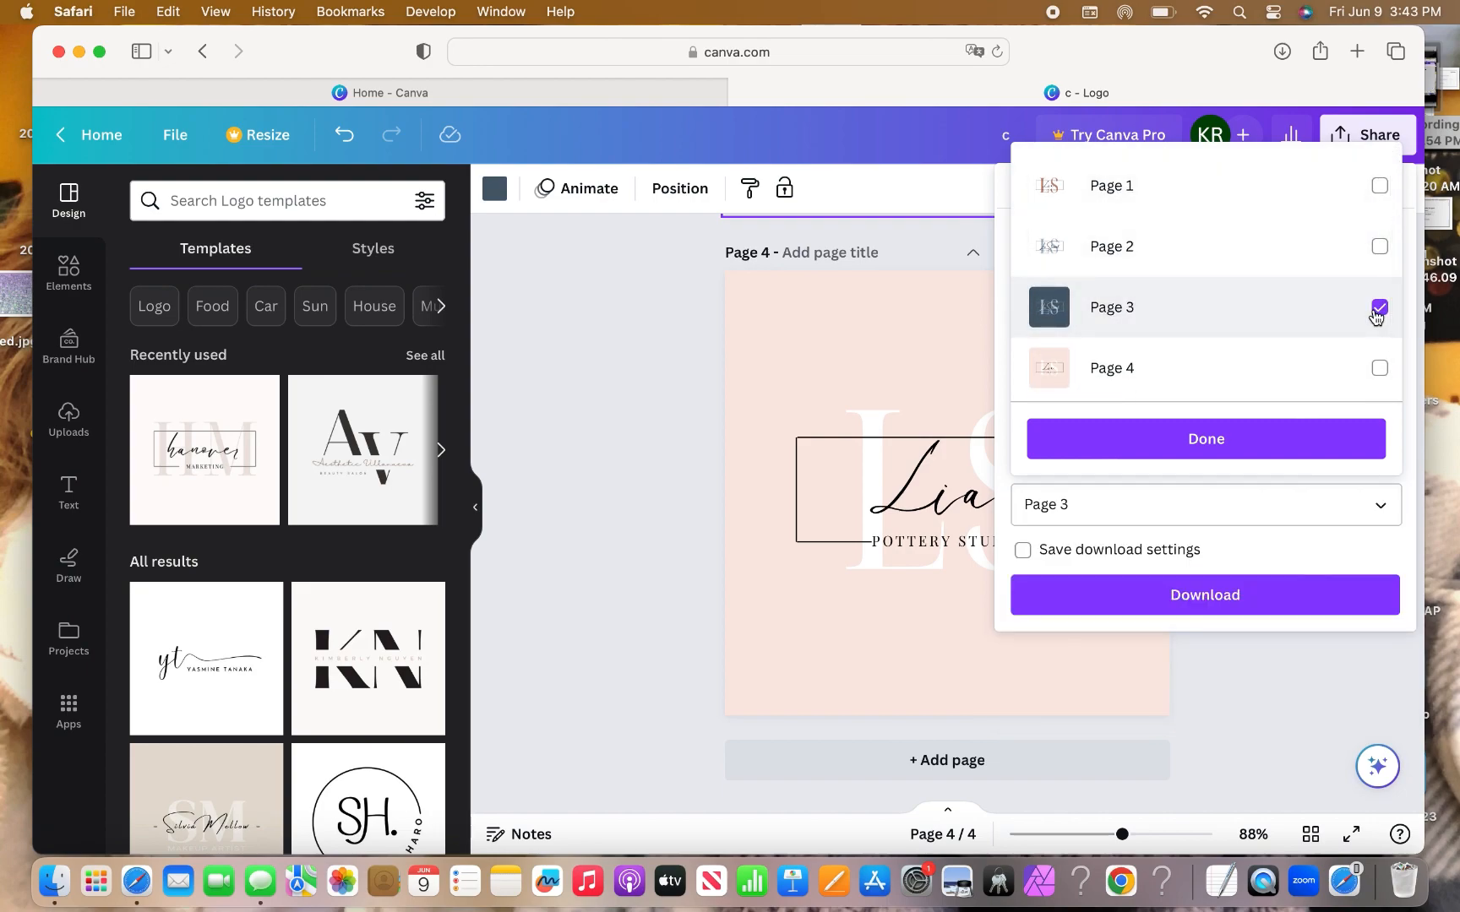
left_click(1380, 246)
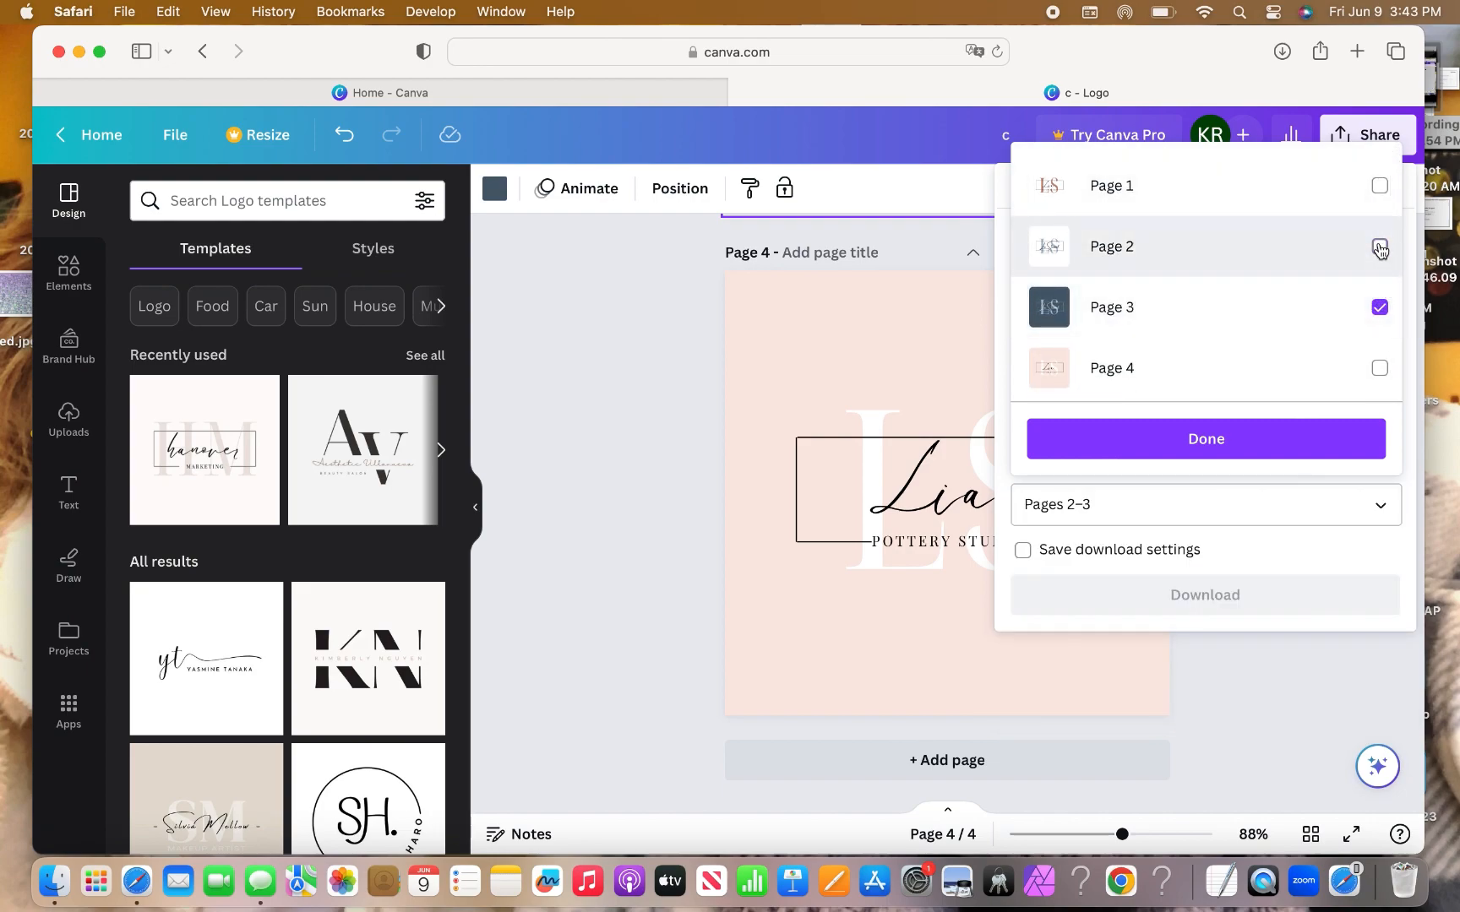
left_click(1265, 461)
left_click(1256, 598)
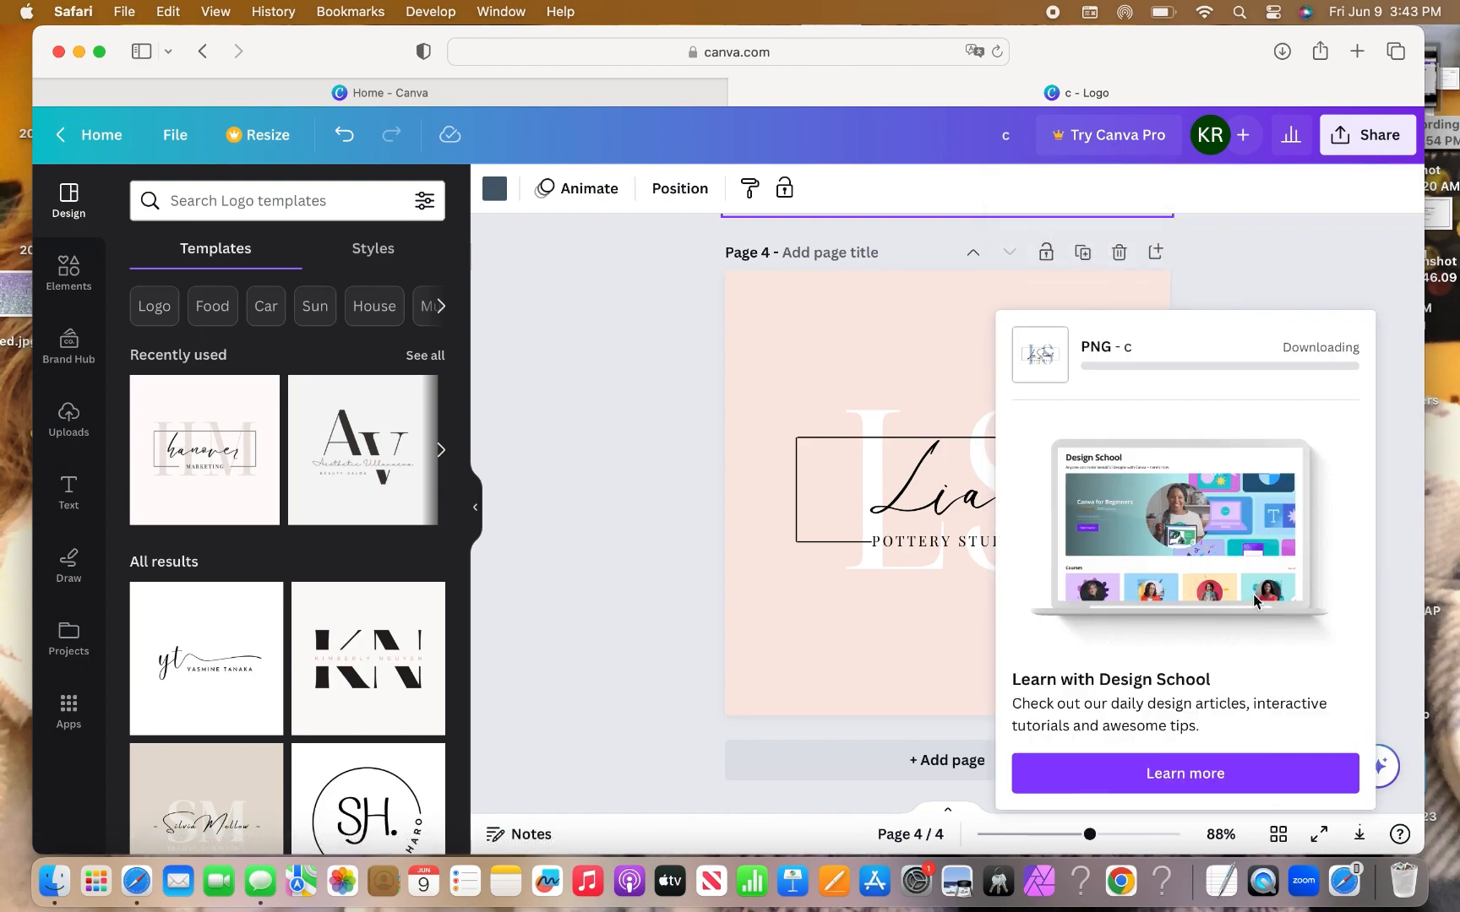